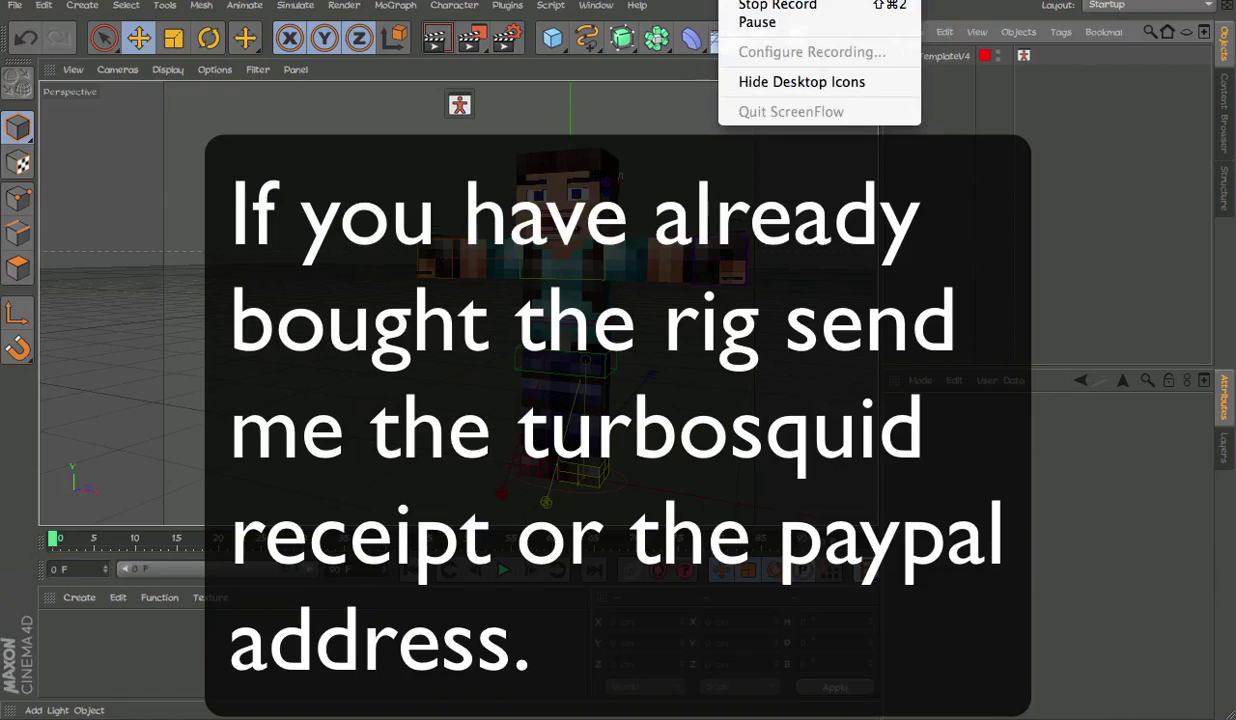
pyautogui.click(730, 0)
pyautogui.click(730, 0)
pyautogui.click(730, 0)
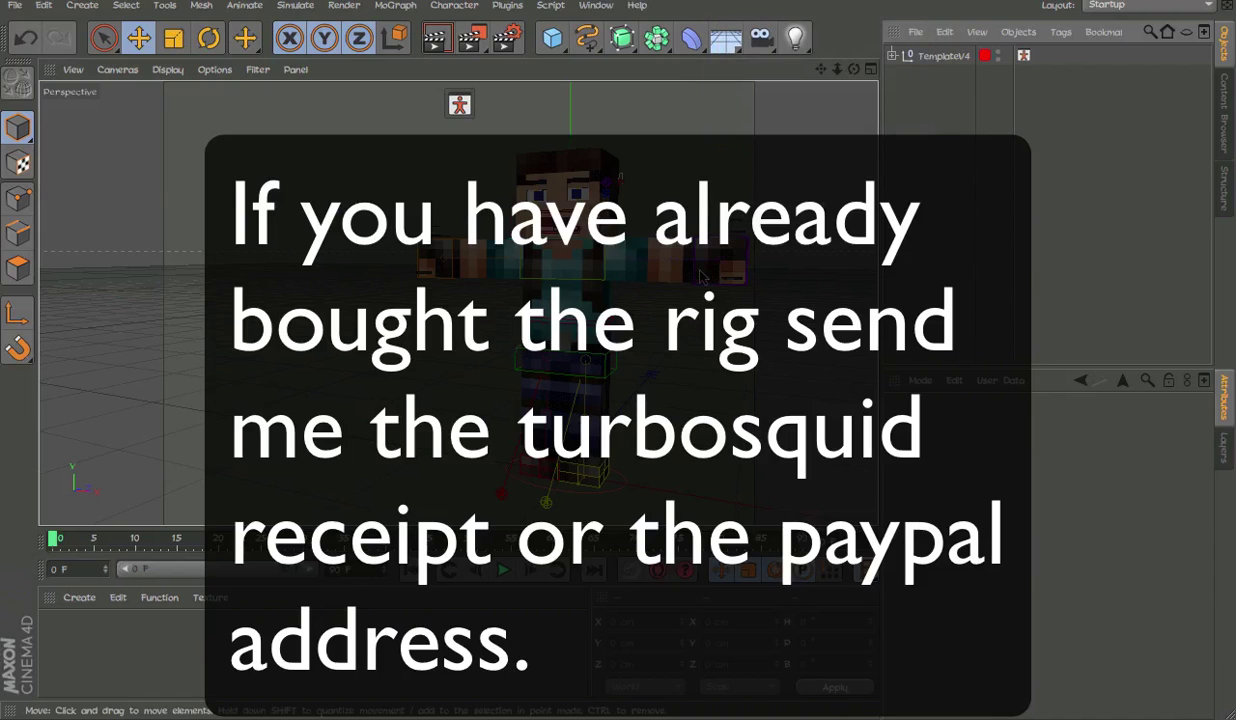
# Examine the Minecraft character rig and its coloured controllers from several angles and distances.
pyautogui.keyDown('alt'); pyautogui.moveTo(675, 259); pyautogui.dragTo(539, 250, button='middle'); pyautogui.keyUp('alt')
pyautogui.scroll(5, 463, 239)
pyautogui.keyDown('alt'); pyautogui.moveTo(526, 251); pyautogui.dragTo(587, 272); pyautogui.keyUp('alt')
pyautogui.keyDown('alt'); pyautogui.moveTo(532, 314); pyautogui.dragTo(494, 324, button='middle'); pyautogui.keyUp('alt')
pyautogui.keyDown('alt'); pyautogui.moveTo(474, 305); pyautogui.dragTo(541, 314, button='right'); pyautogui.keyUp('alt')
pyautogui.keyDown('alt'); pyautogui.moveTo(540, 321); pyautogui.dragTo(535, 321); pyautogui.keyUp('alt')
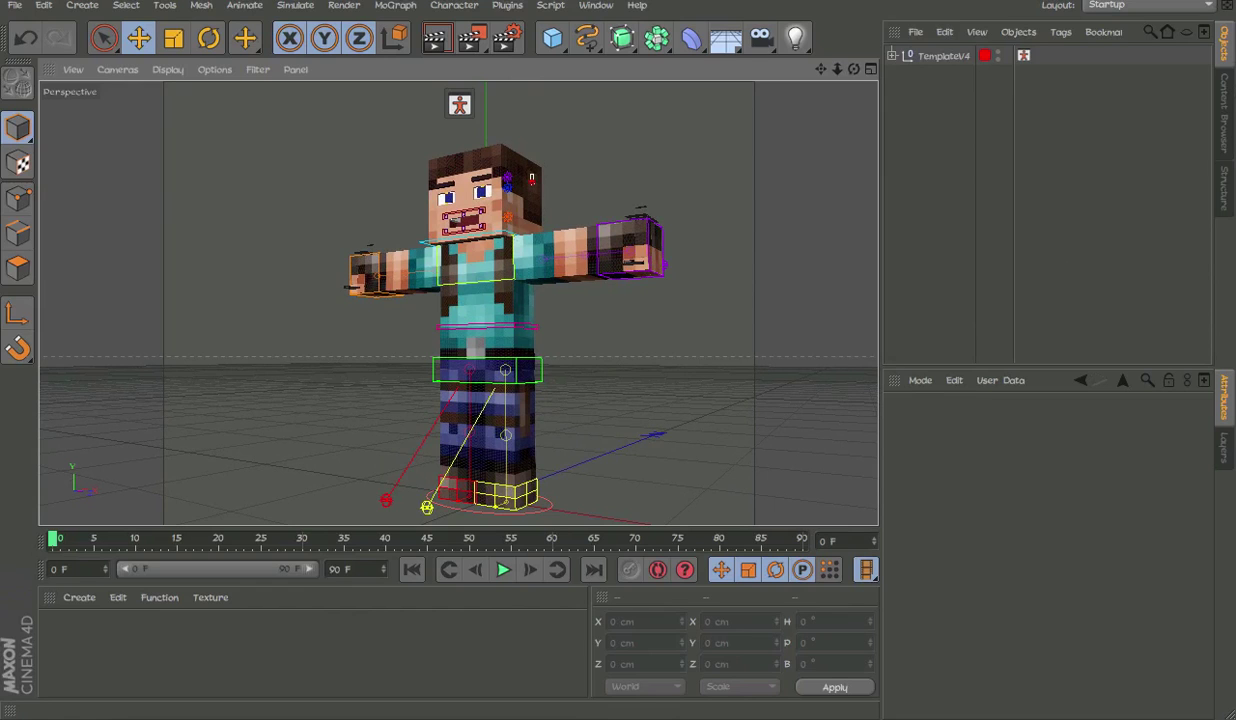
pyautogui.keyDown('alt'); pyautogui.moveTo(700, 275); pyautogui.dragTo(657, 306); pyautogui.keyUp('alt')
pyautogui.keyDown('alt'); pyautogui.moveTo(589, 264); pyautogui.dragTo(436, 413); pyautogui.keyUp('alt')
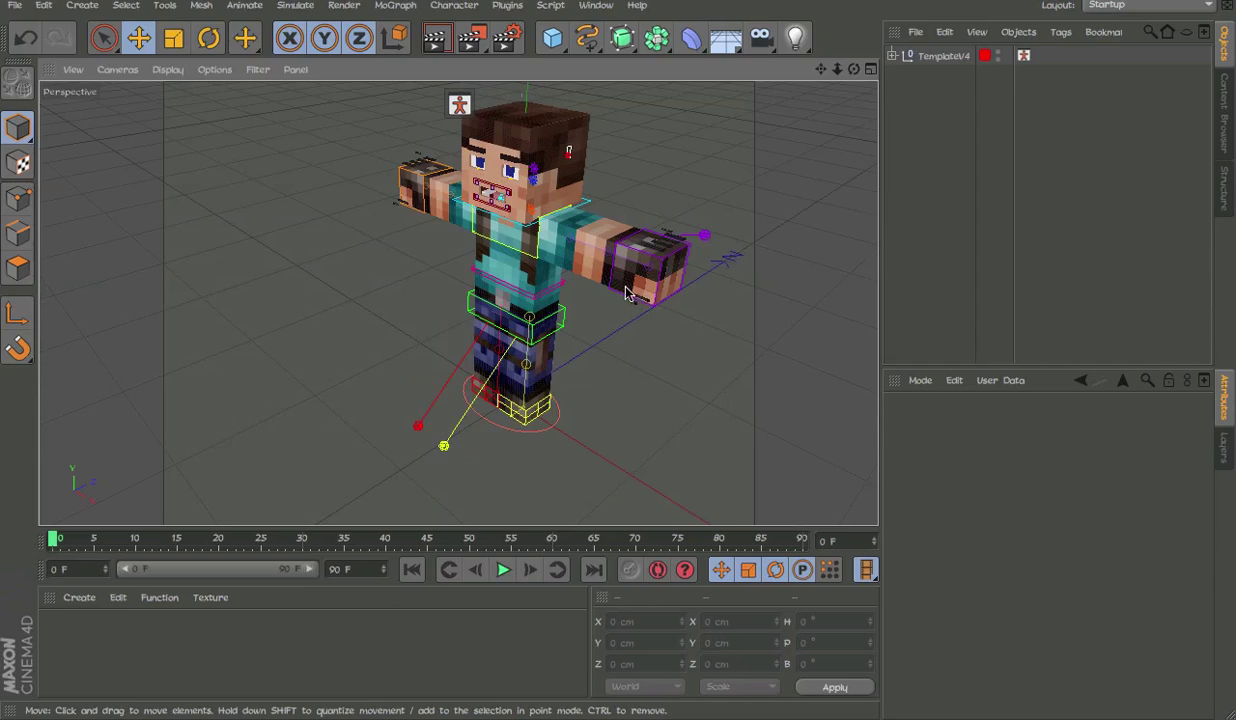
pyautogui.keyDown('alt'); pyautogui.moveTo(627, 292); pyautogui.dragTo(690, 271); pyautogui.keyUp('alt')
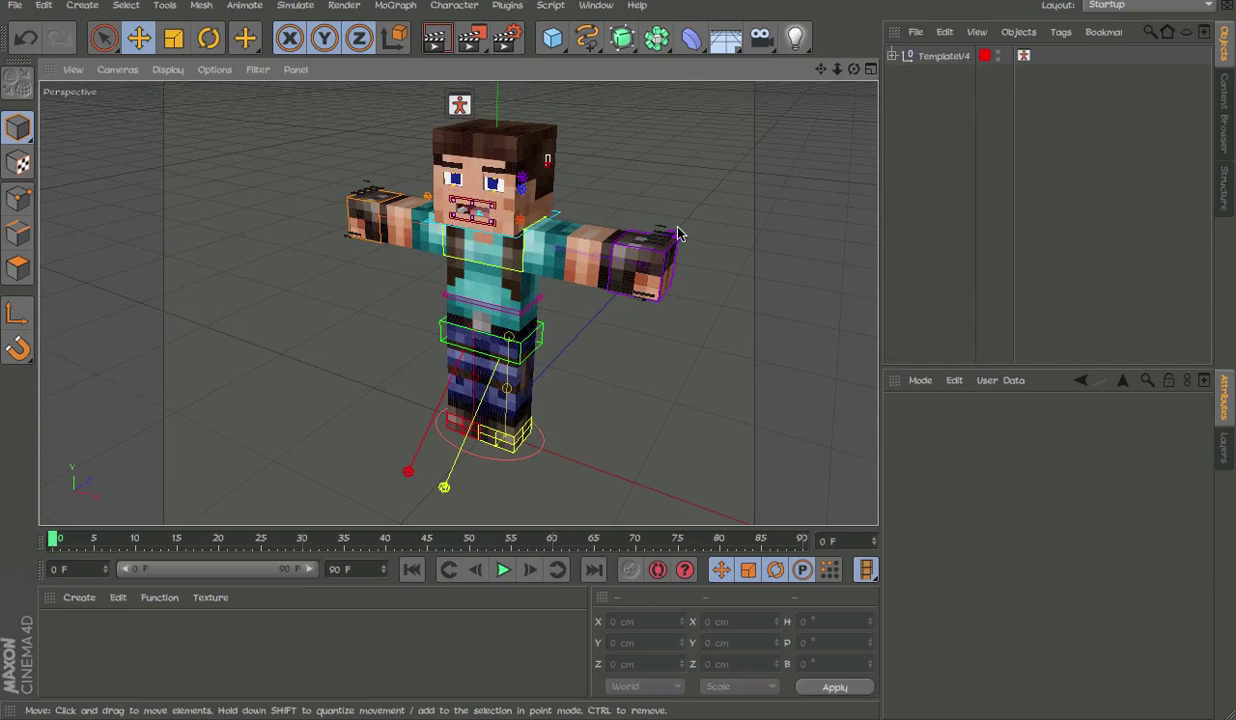
pyautogui.keyDown('alt'); pyautogui.moveTo(520, 247); pyautogui.dragTo(679, 199); pyautogui.keyUp('alt')
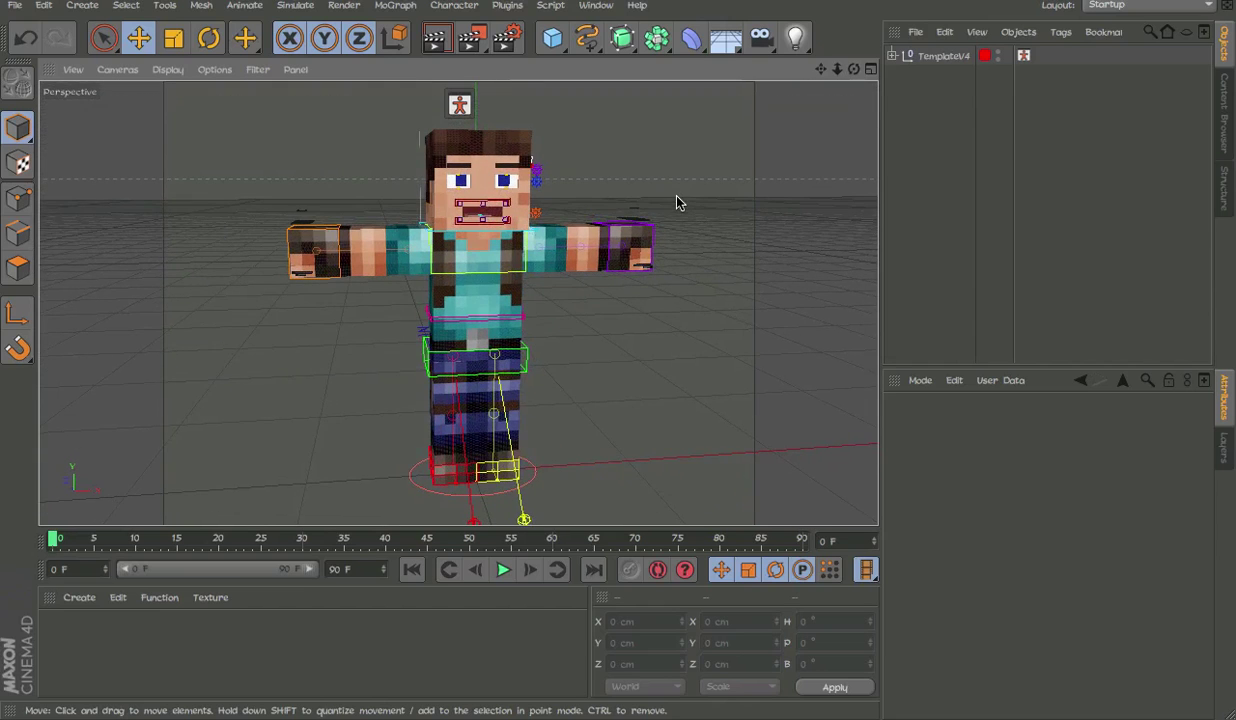
pyautogui.keyDown('alt'); pyautogui.moveTo(603, 245); pyautogui.dragTo(643, 245, button='right'); pyautogui.keyUp('alt')
pyautogui.keyDown('alt'); pyautogui.moveTo(643, 246); pyautogui.dragTo(396, 205); pyautogui.keyUp('alt')
pyautogui.keyDown('alt'); pyautogui.moveTo(497, 210); pyautogui.dragTo(515, 278, button='middle'); pyautogui.keyUp('alt')
pyautogui.scroll(-1, 575, 241)
pyautogui.keyDown('alt'); pyautogui.moveTo(497, 276); pyautogui.dragTo(553, 261, button='right'); pyautogui.keyUp('alt')
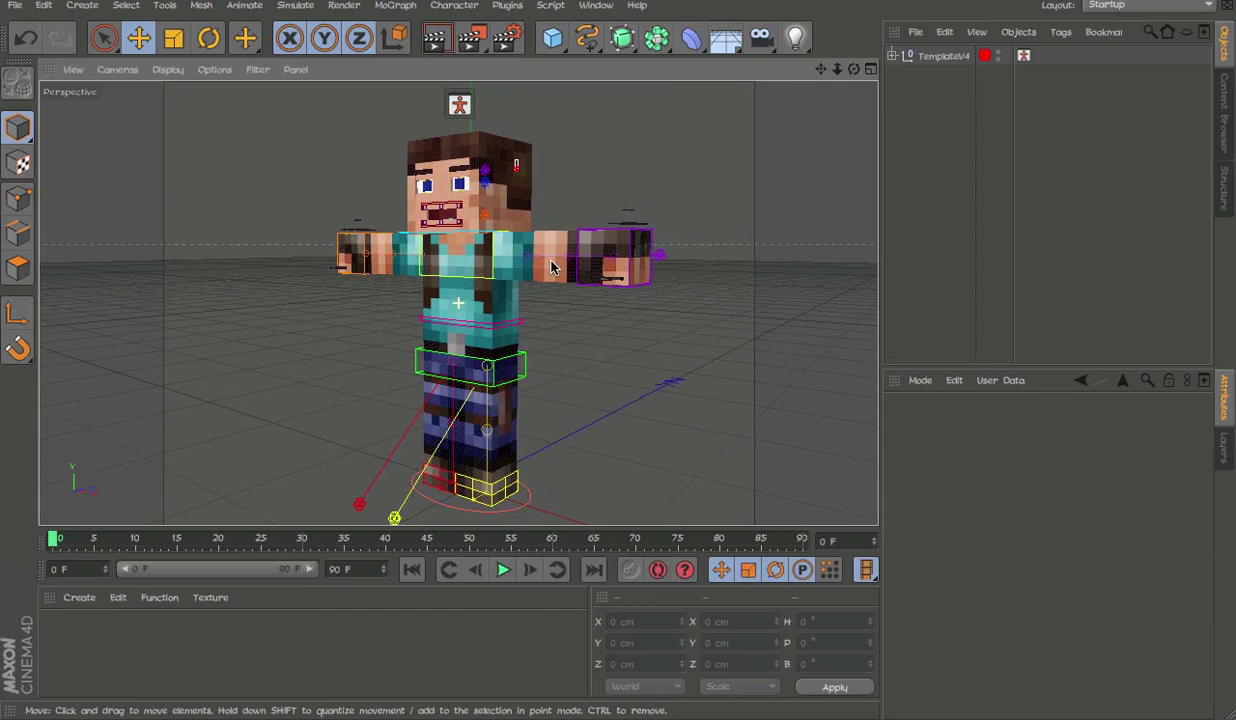
pyautogui.keyDown('alt'); pyautogui.moveTo(555, 267); pyautogui.dragTo(517, 272); pyautogui.keyUp('alt')
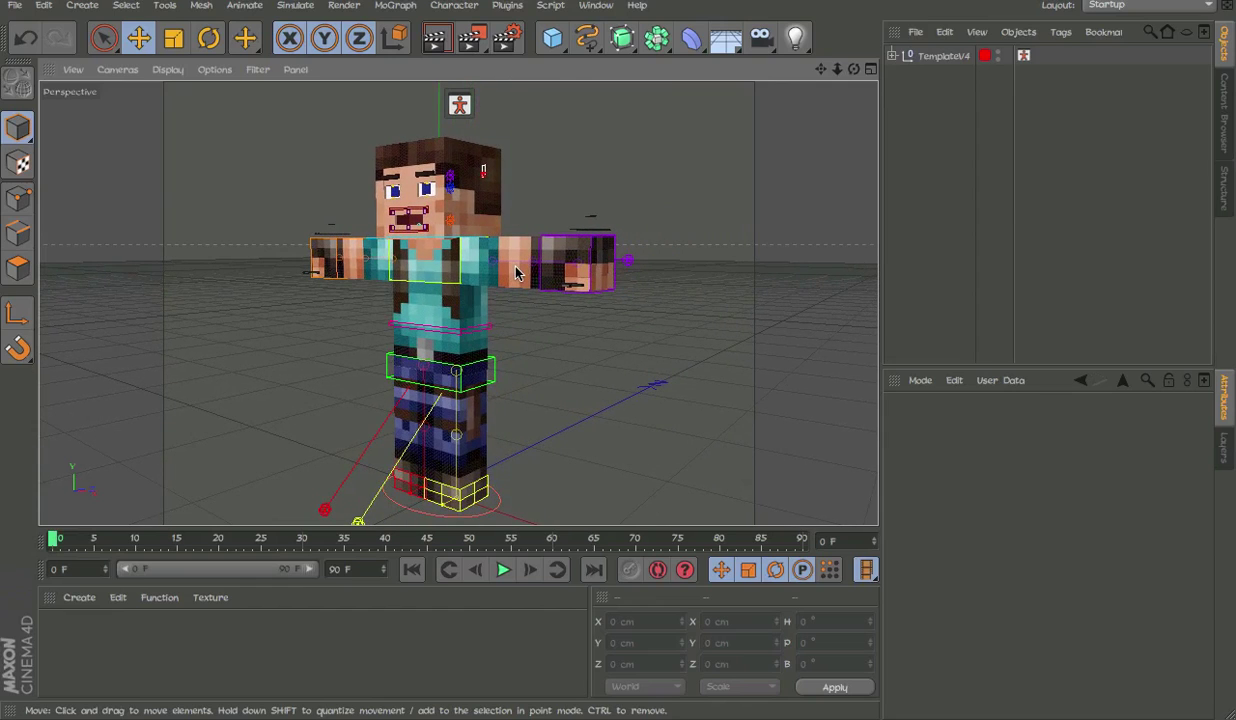
pyautogui.keyDown('alt'); pyautogui.moveTo(403, 268); pyautogui.dragTo(538, 278); pyautogui.keyUp('alt')
pyautogui.keyDown('alt'); pyautogui.moveTo(501, 316); pyautogui.dragTo(598, 228); pyautogui.keyUp('alt')
pyautogui.scroll(1, 486, 230)
pyautogui.scroll(2, 562, 235)
pyautogui.scroll(-5, 558, 238)
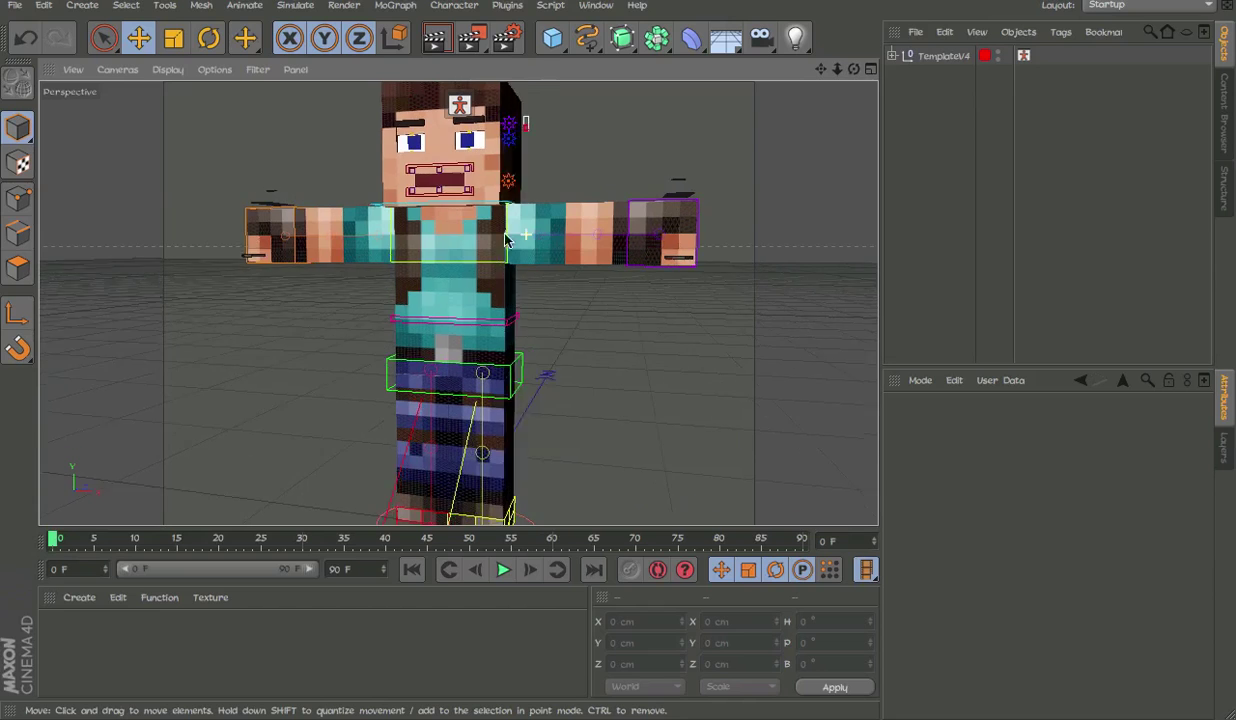
pyautogui.scroll(2, 533, 216)
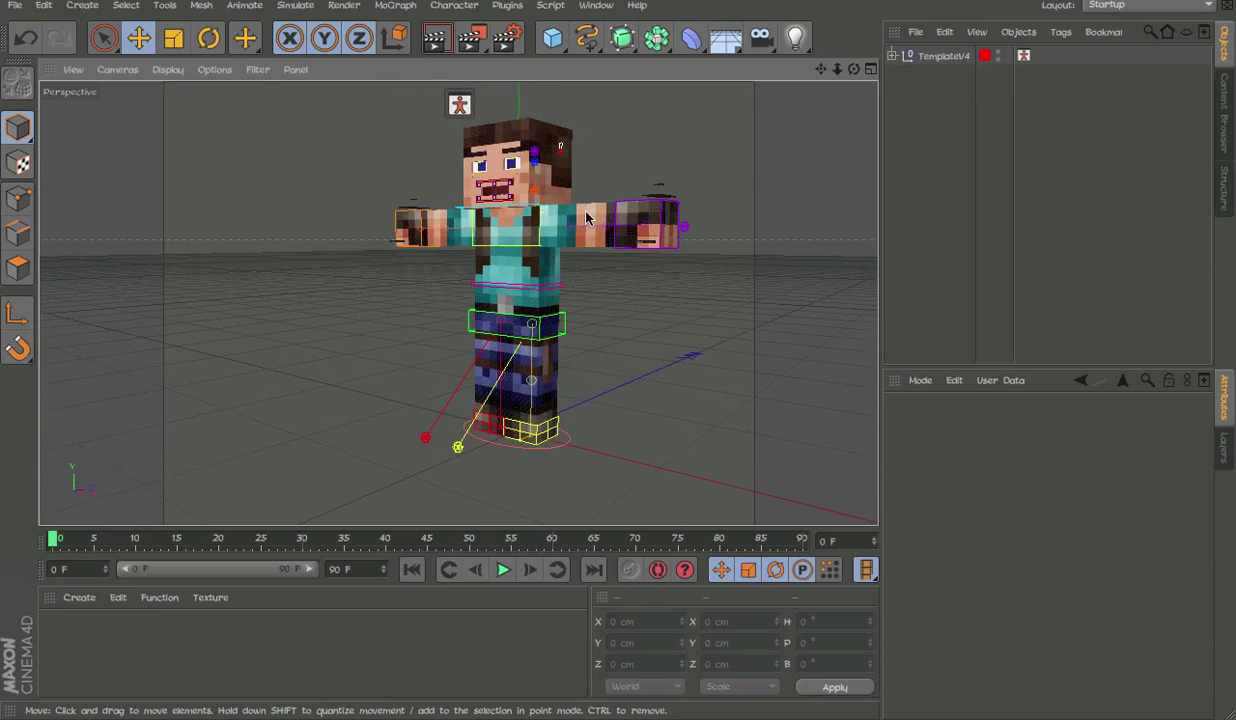
pyautogui.keyDown('alt'); pyautogui.moveTo(582, 218); pyautogui.dragTo(533, 215, button='middle'); pyautogui.keyUp('alt')
pyautogui.keyDown('alt'); pyautogui.moveTo(533, 220); pyautogui.dragTo(534, 237); pyautogui.keyUp('alt')
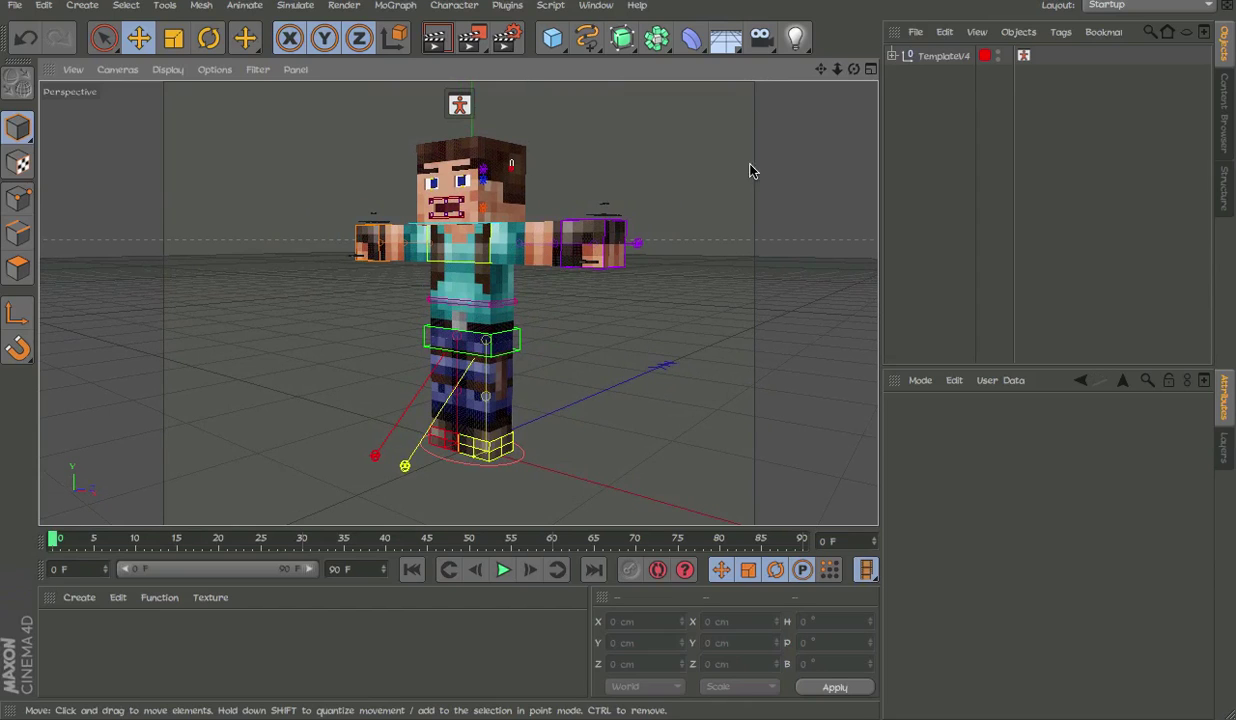
pyautogui.keyDown('alt'); pyautogui.moveTo(752, 170); pyautogui.dragTo(524, 237); pyautogui.keyUp('alt')
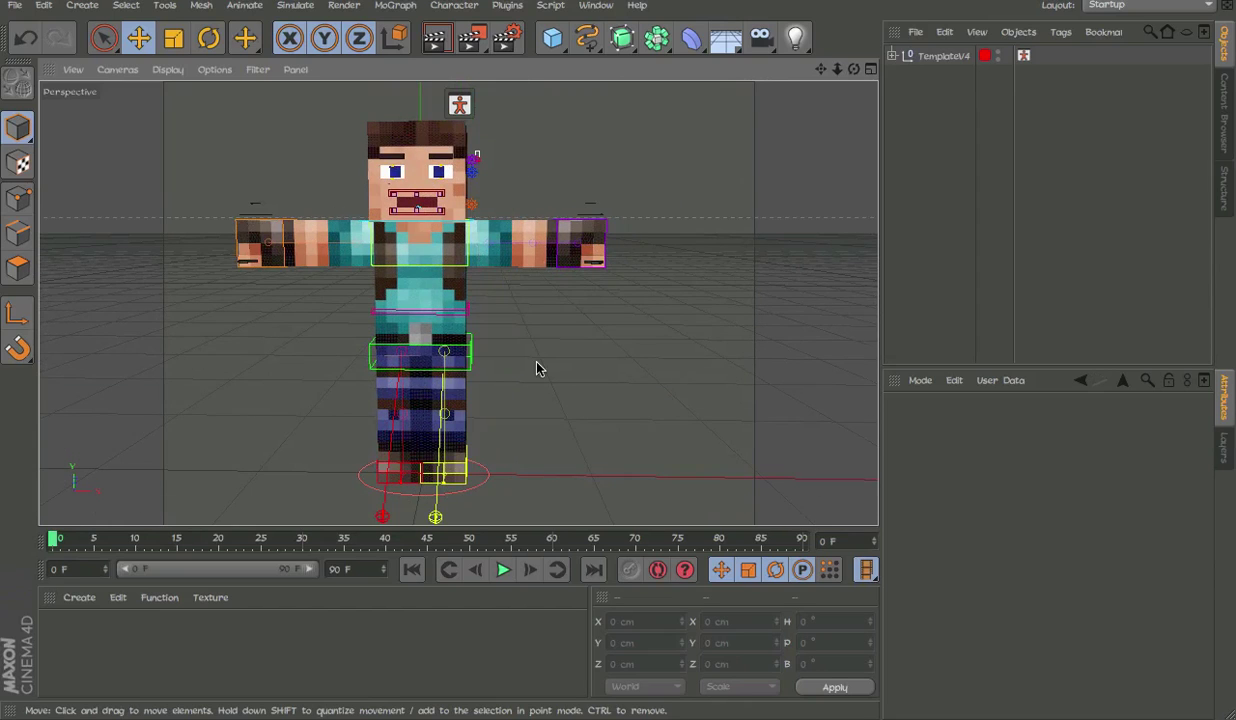
pyautogui.keyDown('alt'); pyautogui.moveTo(470, 375); pyautogui.dragTo(347, 373); pyautogui.keyUp('alt')
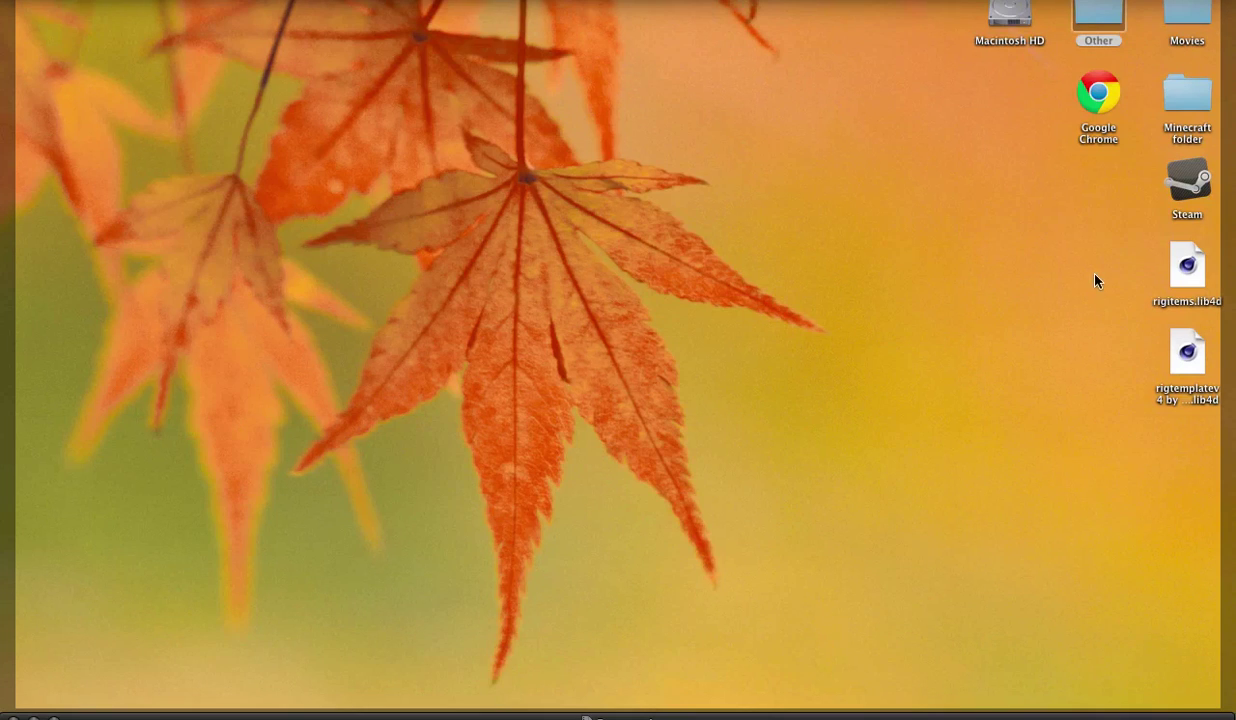
# From a Finder window, search the Mac for "cinema 4d r13" and open the Cinema 4D R13 folder.
pyautogui.moveTo(1096, 281); pyautogui.dragTo(1234, 340)
pyautogui.moveTo(1146, 283); pyautogui.dragTo(1170, 216)
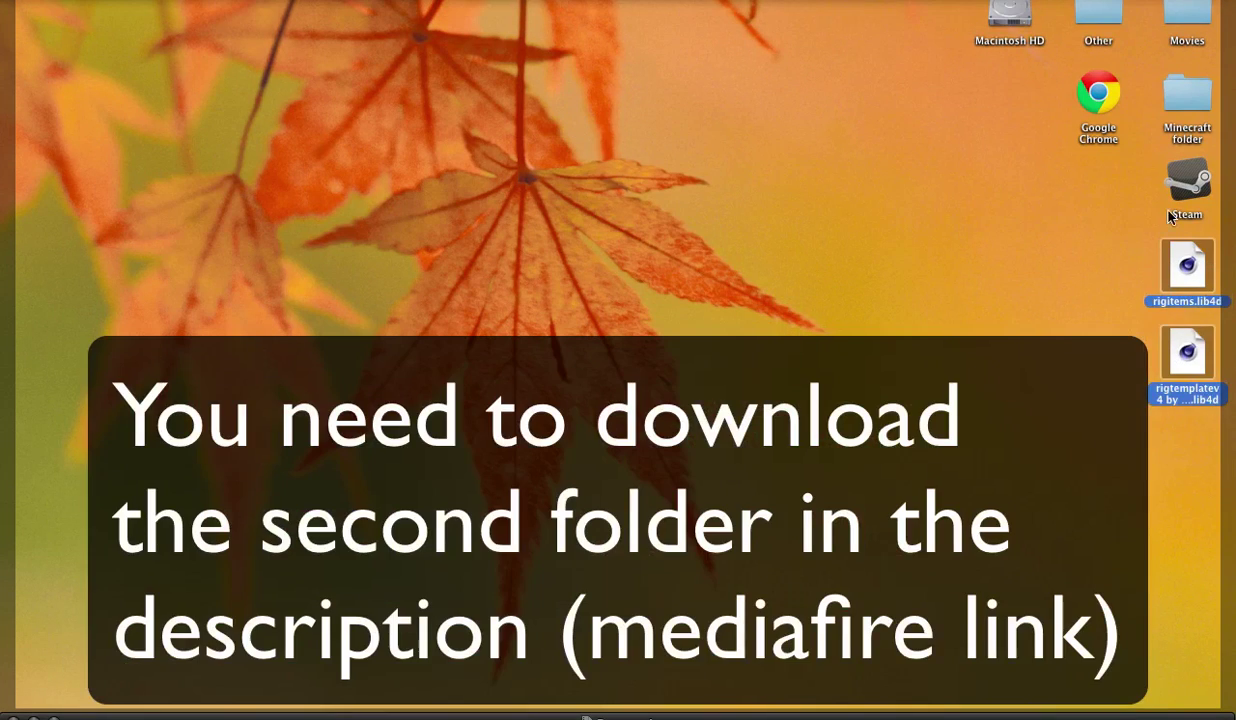
pyautogui.doubleClick(1112, 30)
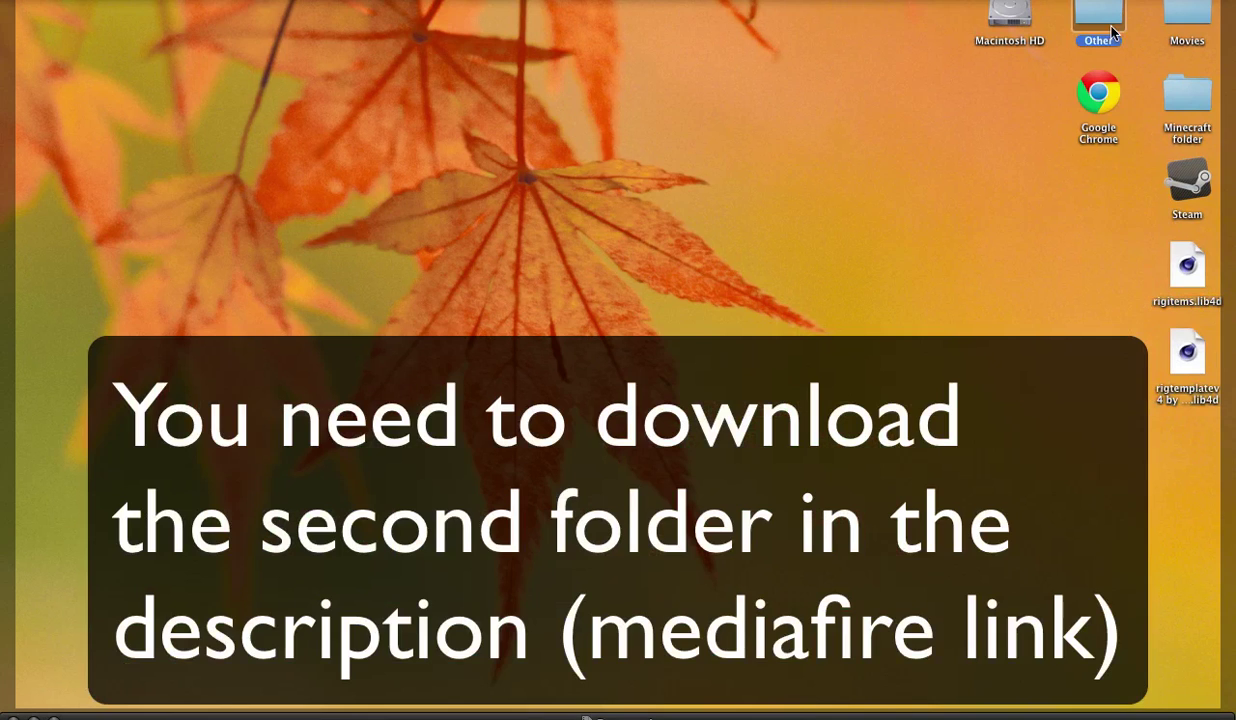
pyautogui.moveTo(599, 3); pyautogui.dragTo(603, 46)
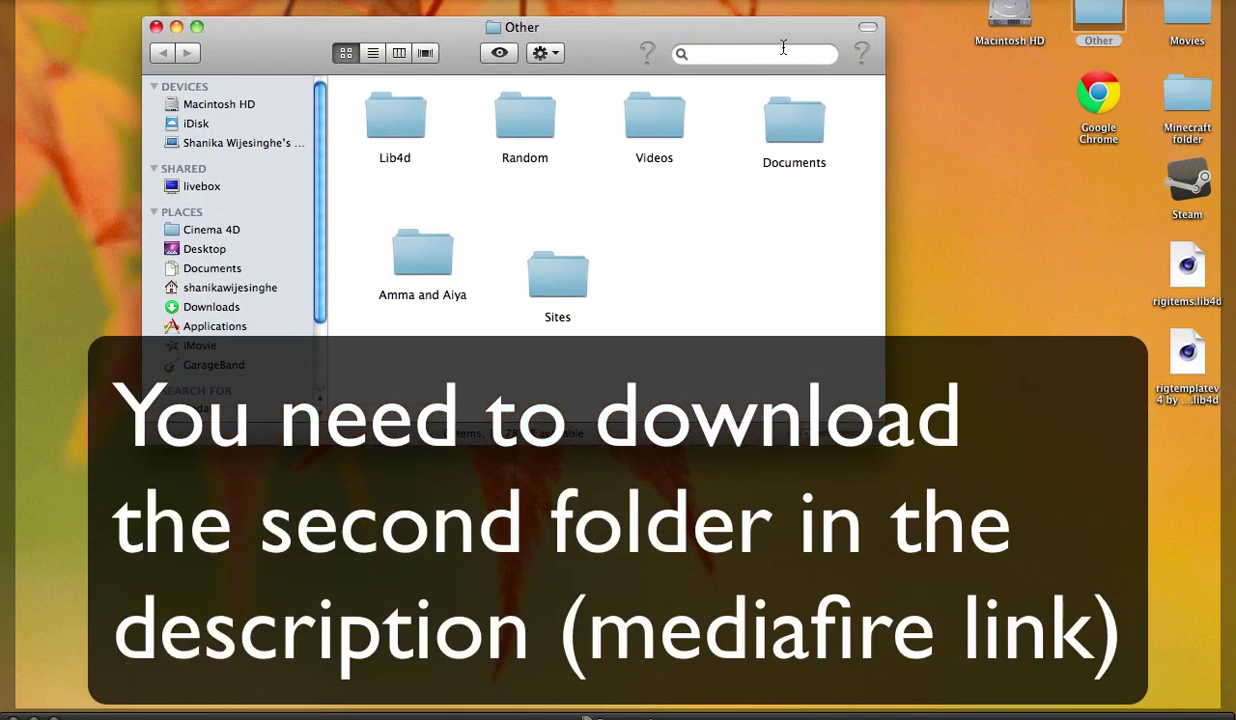
pyautogui.click(758, 56)
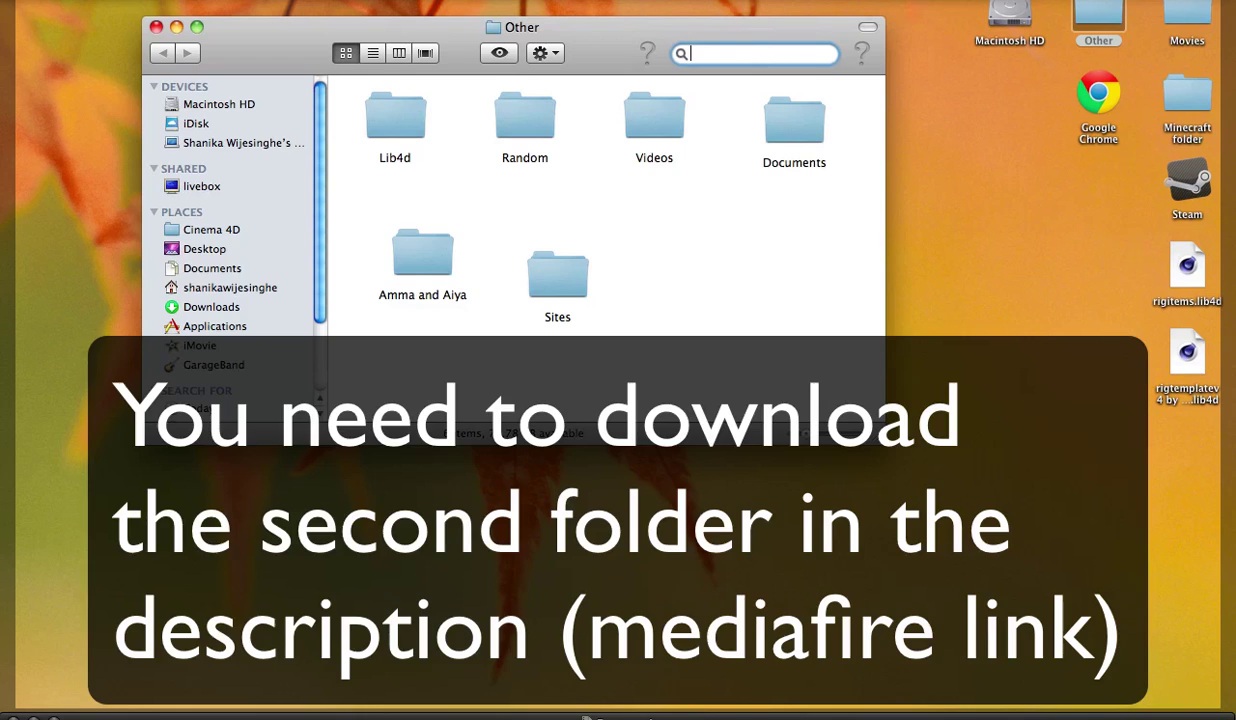
pyautogui.write('cinema 4d r13')
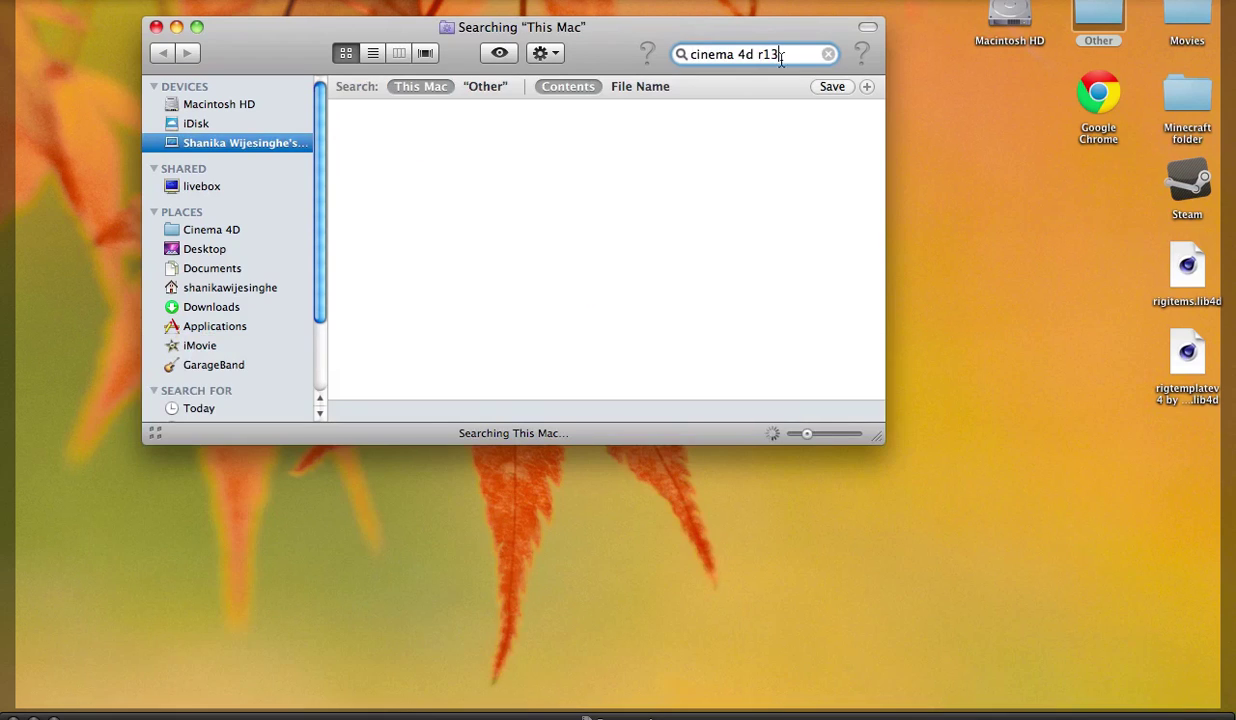
pyautogui.click(418, 163)
pyautogui.doubleClick(418, 163)
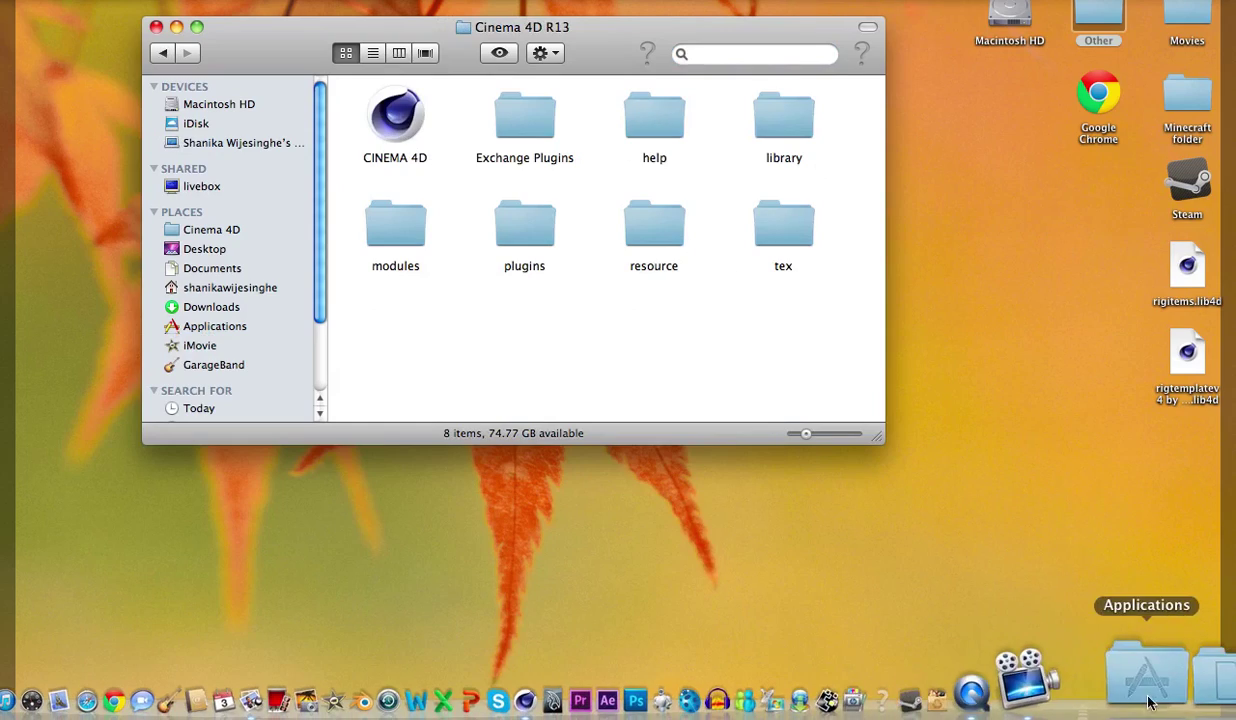
# Look for the MAXON folder among the installed applications and view its contents.
pyautogui.click(1150, 688)
pyautogui.scroll(-10, 866, 293)
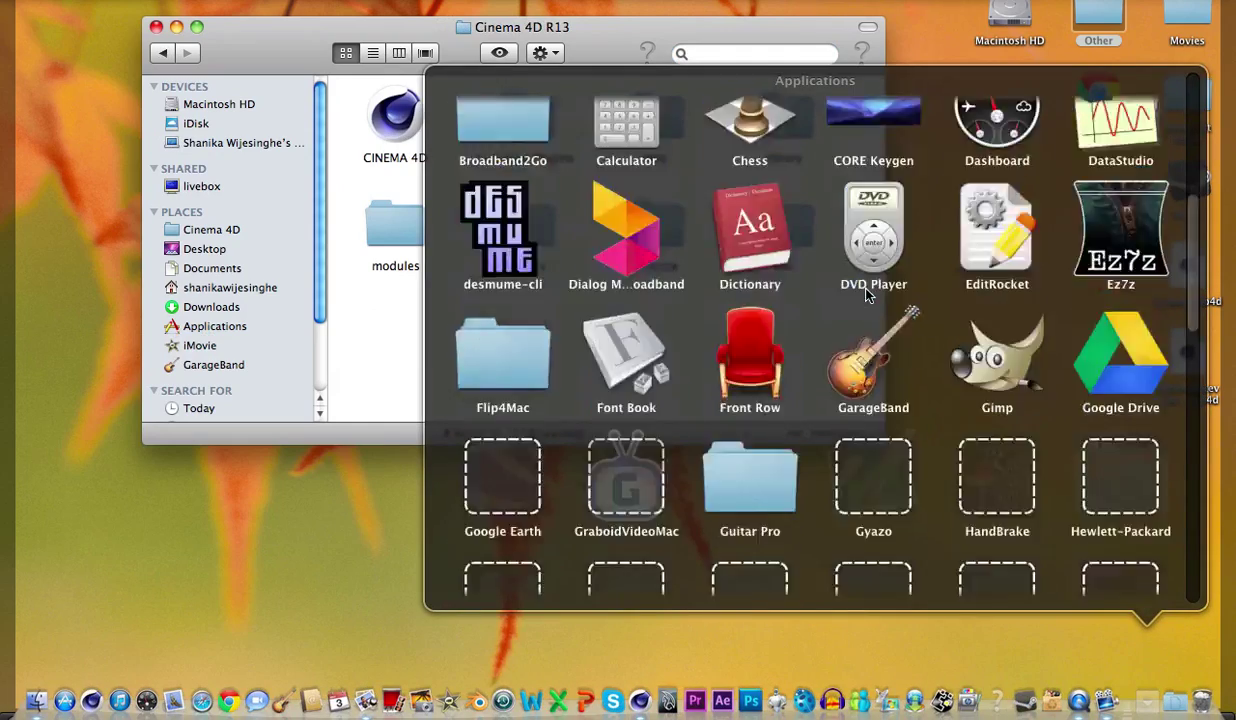
pyautogui.scroll(5, 866, 293)
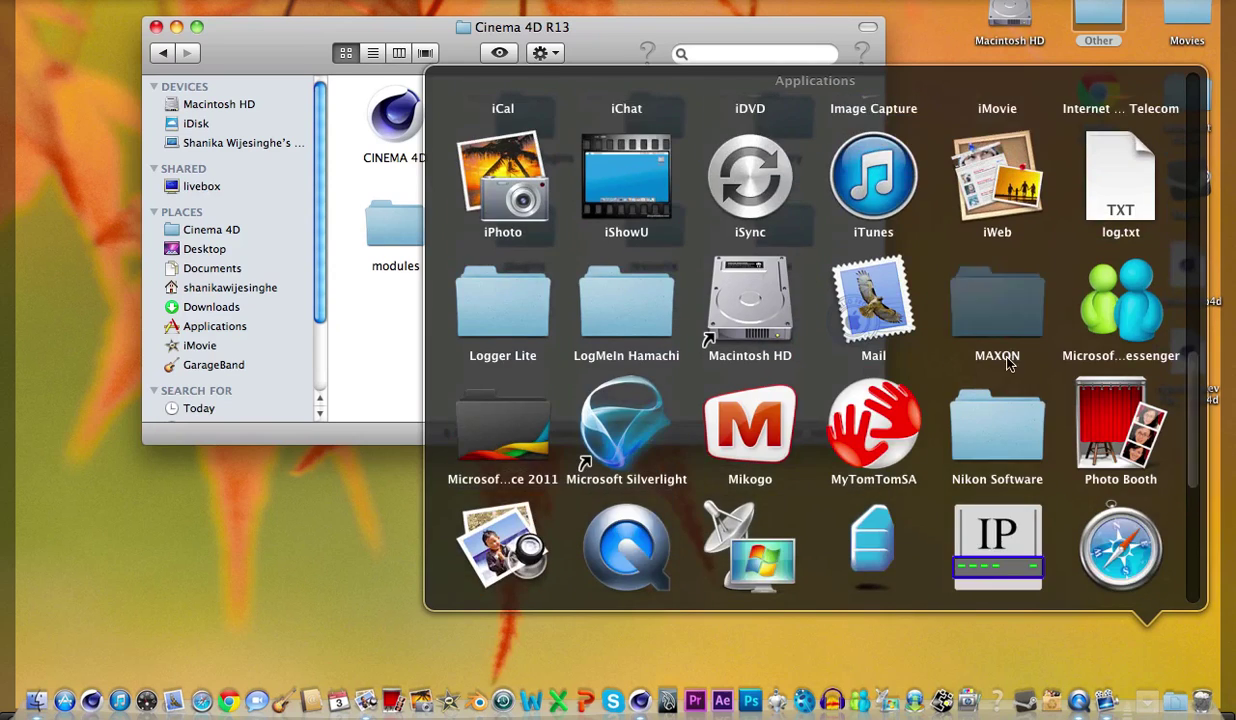
pyautogui.click(973, 318)
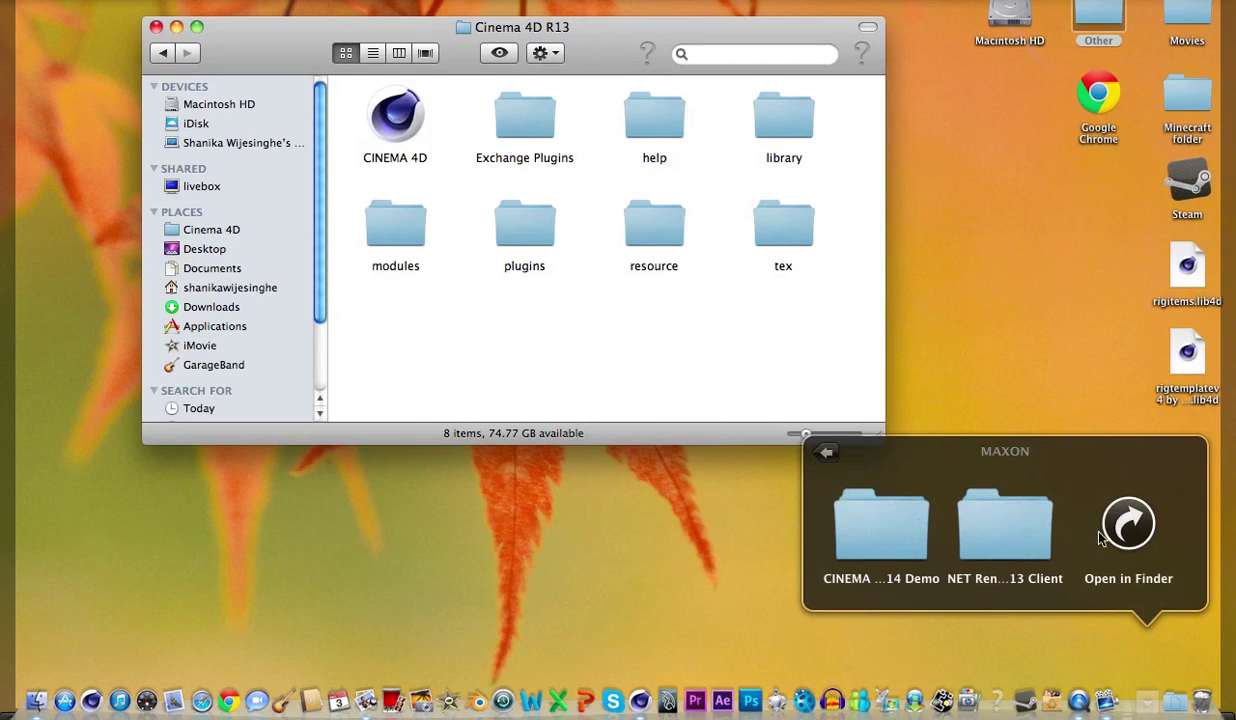
pyautogui.click(824, 346)
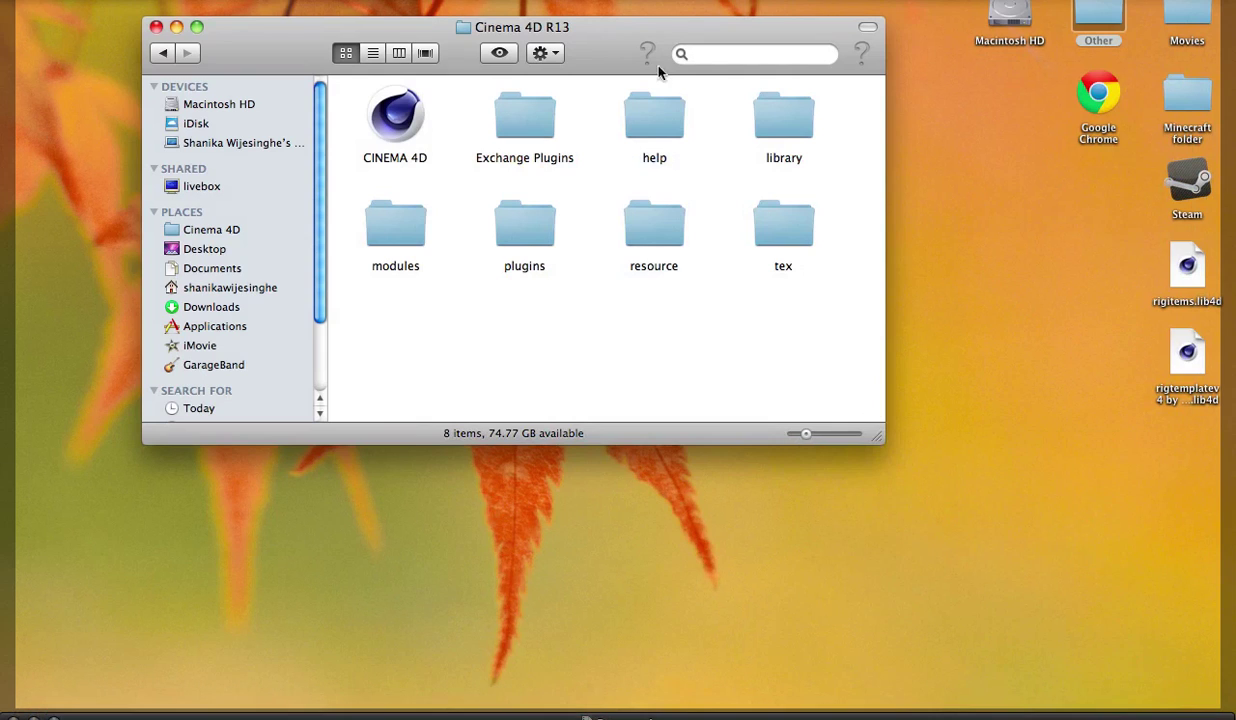
# Open the library's browser folder, select rigitems.lib4d and the rigtemplatev4 library file on the desktop, and put the folder window away.
pyautogui.doubleClick(770, 110)
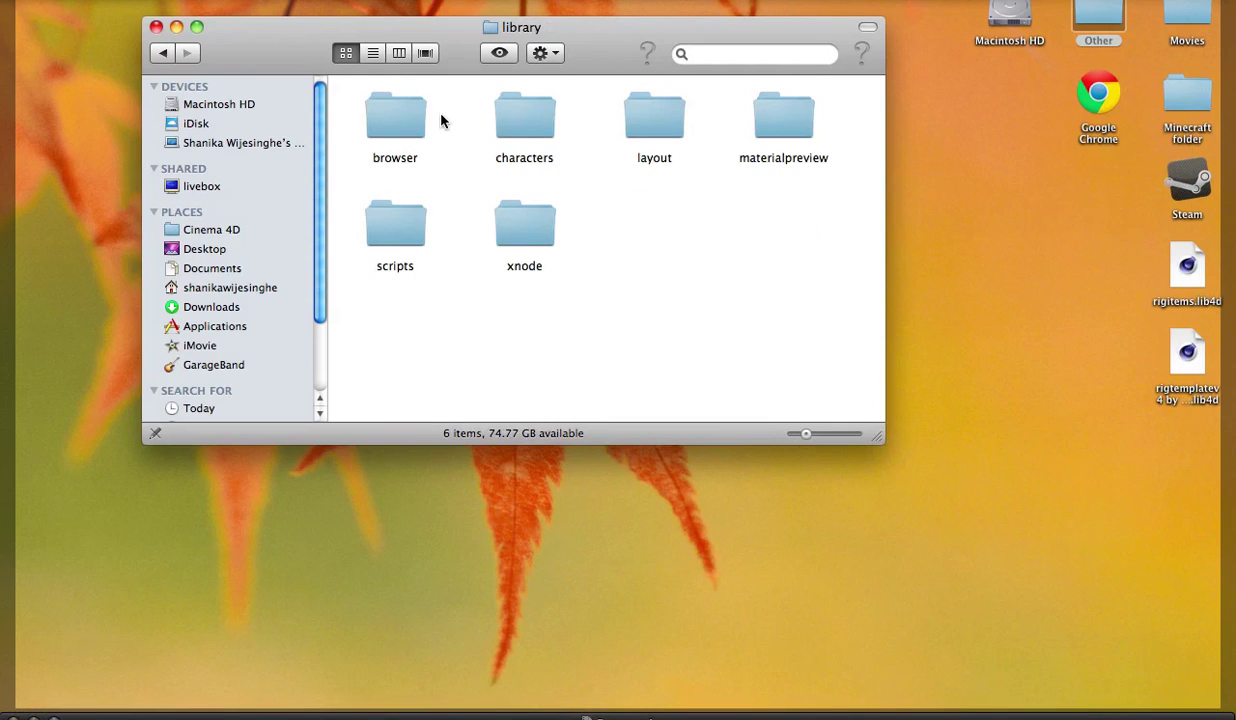
pyautogui.click(412, 120)
pyautogui.doubleClick(412, 120)
pyautogui.moveTo(1100, 232); pyautogui.dragTo(1194, 372)
pyautogui.moveTo(756, 350); pyautogui.dragTo(1166, 353)
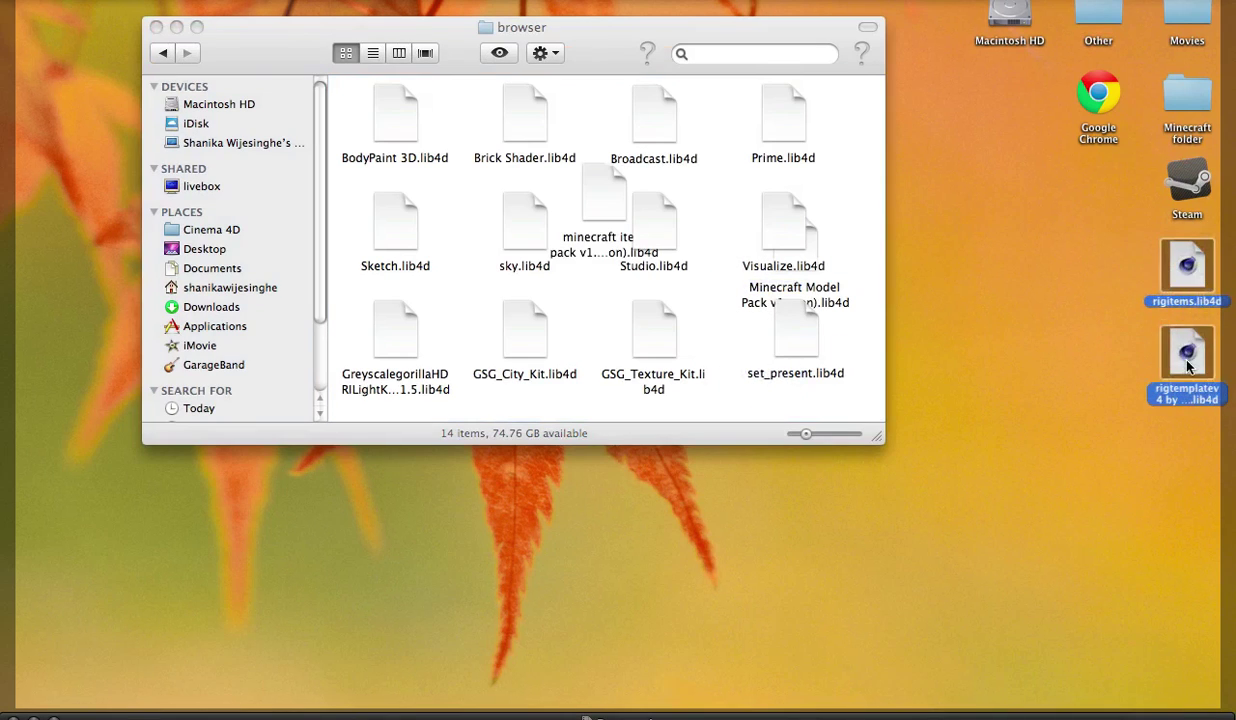
pyautogui.click(176, 28)
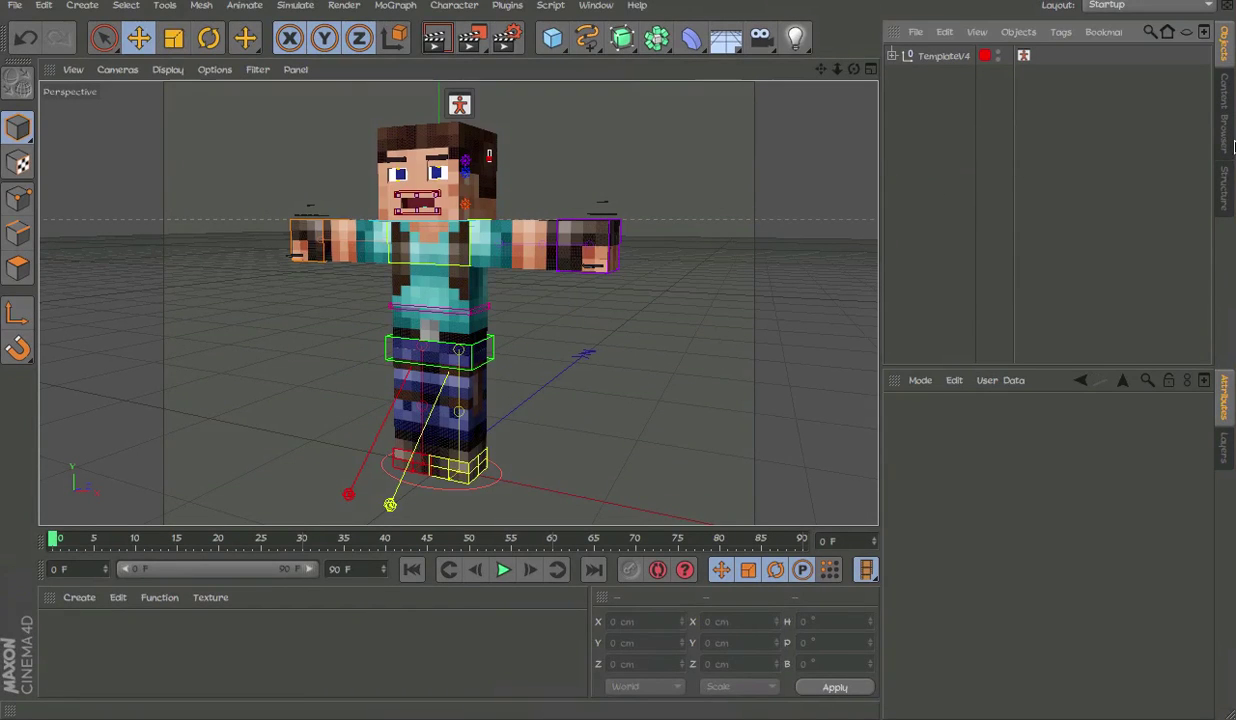
# In Cinema 4D, open the RigTemplate folder from the Content Browser's presets.
pyautogui.click(1228, 145)
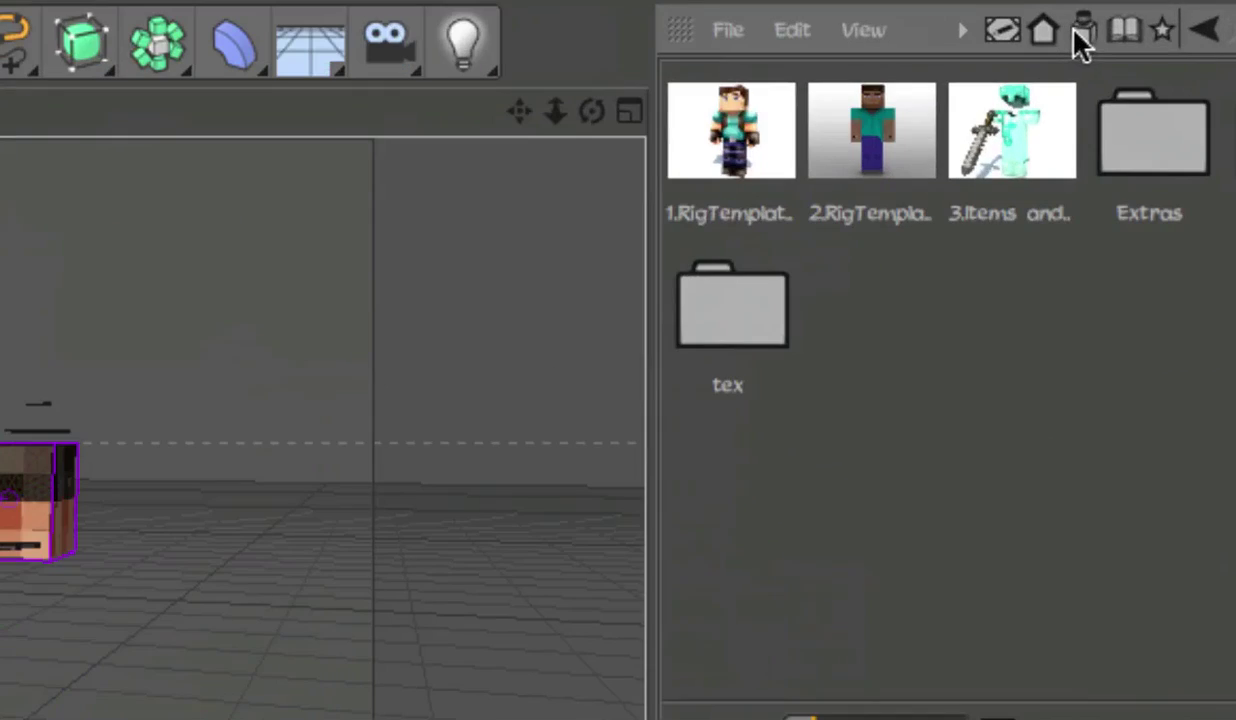
pyautogui.click(1078, 34)
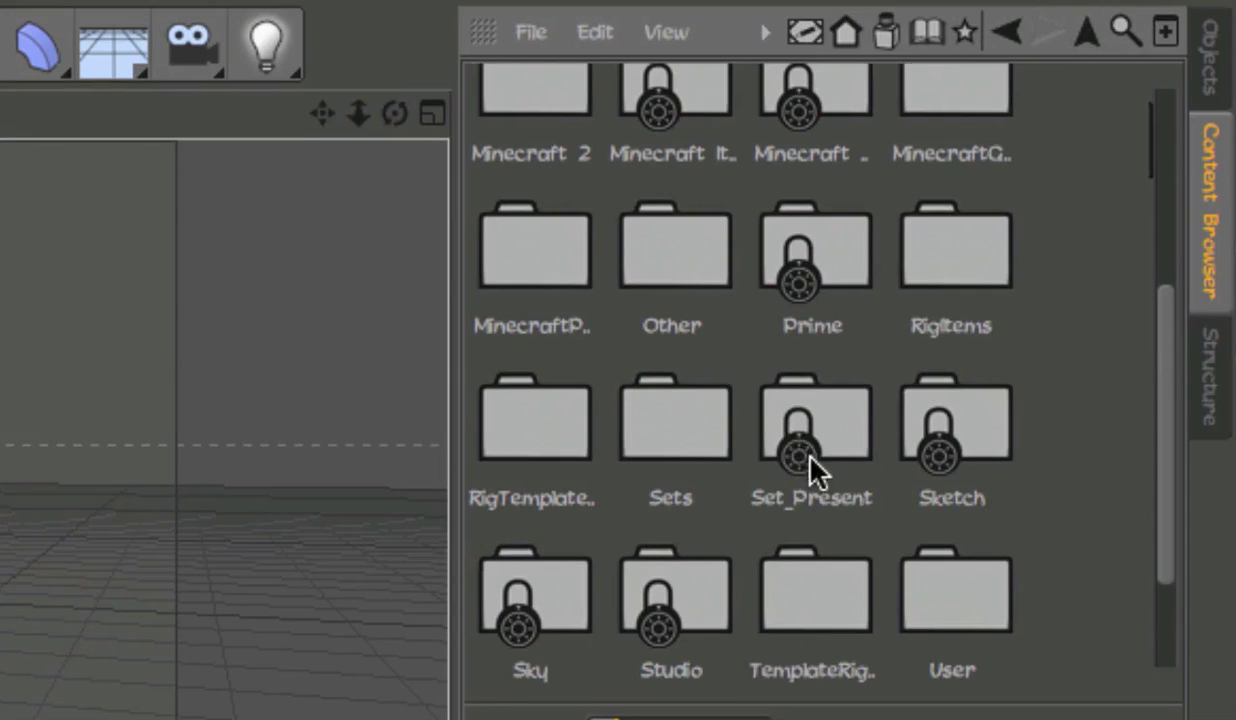
pyautogui.scroll(-2, 810, 460)
pyautogui.doubleClick(557, 265)
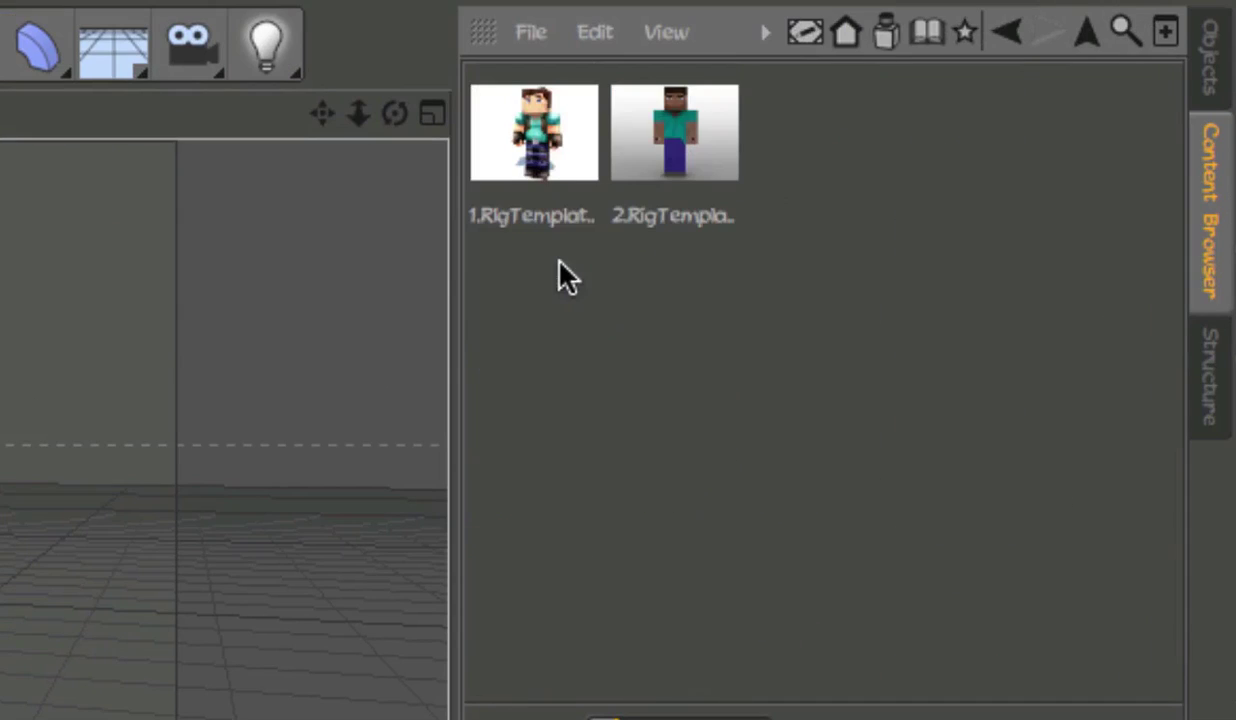
# Check the full names of the two rig template presets without renaming them.
pyautogui.moveTo(620, 207); pyautogui.dragTo(520, 208)
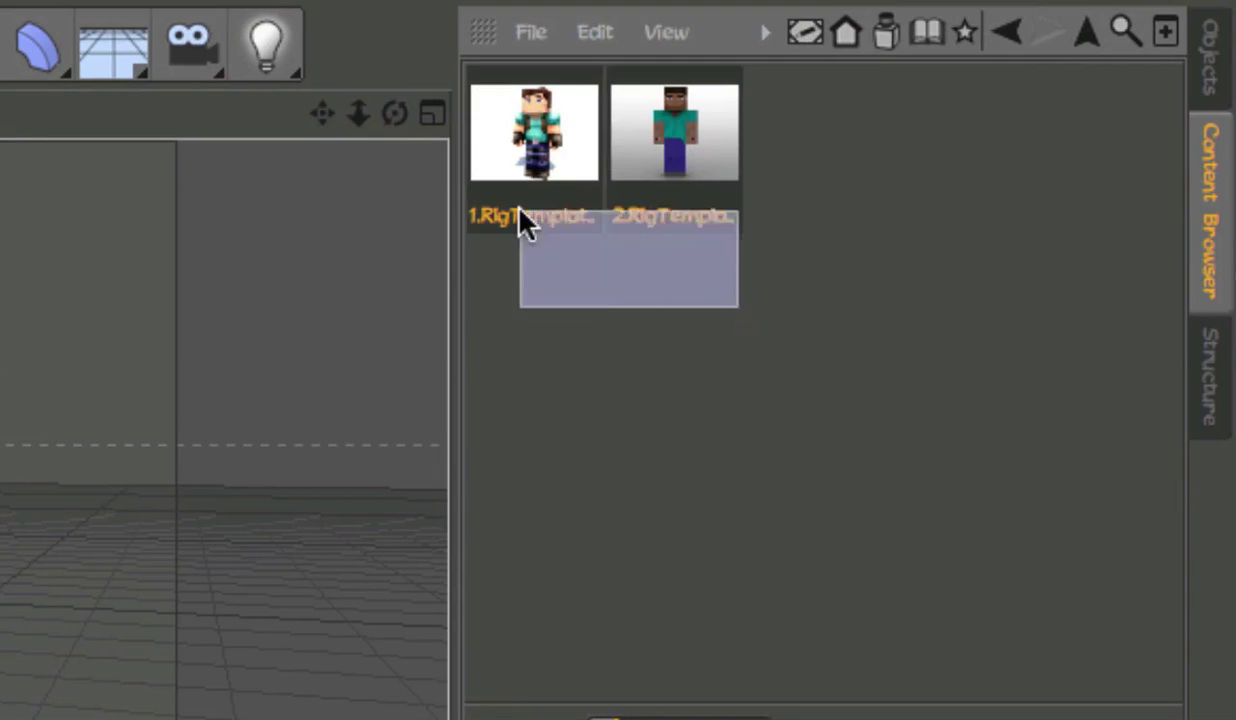
pyautogui.click(705, 291)
pyautogui.click(582, 182)
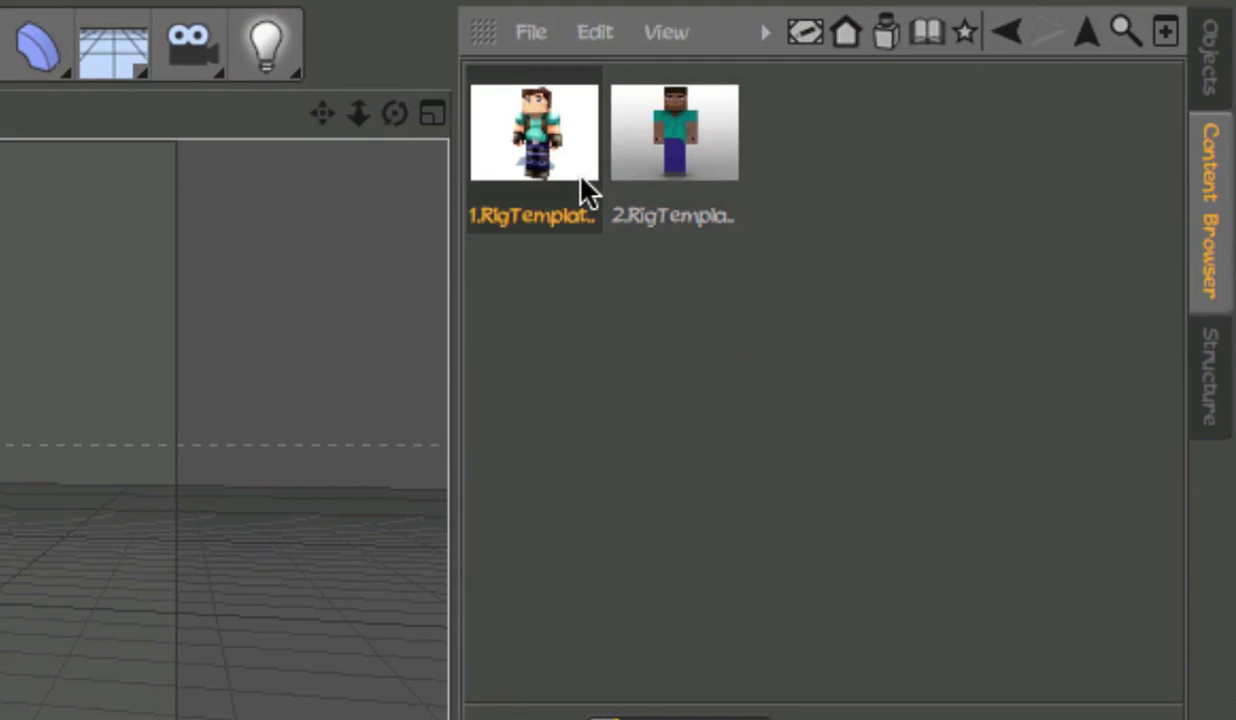
pyautogui.click(574, 185)
pyautogui.click(651, 229)
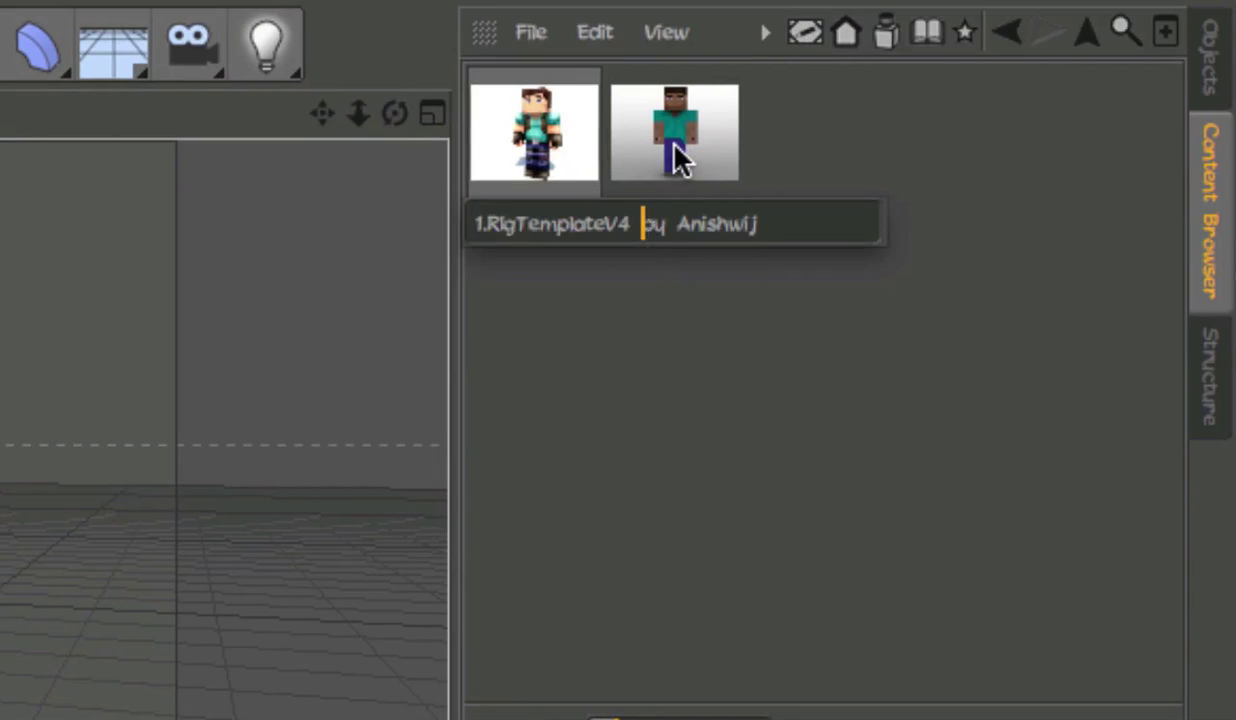
pyautogui.doubleClick(677, 146)
pyautogui.moveTo(772, 229); pyautogui.dragTo(740, 227)
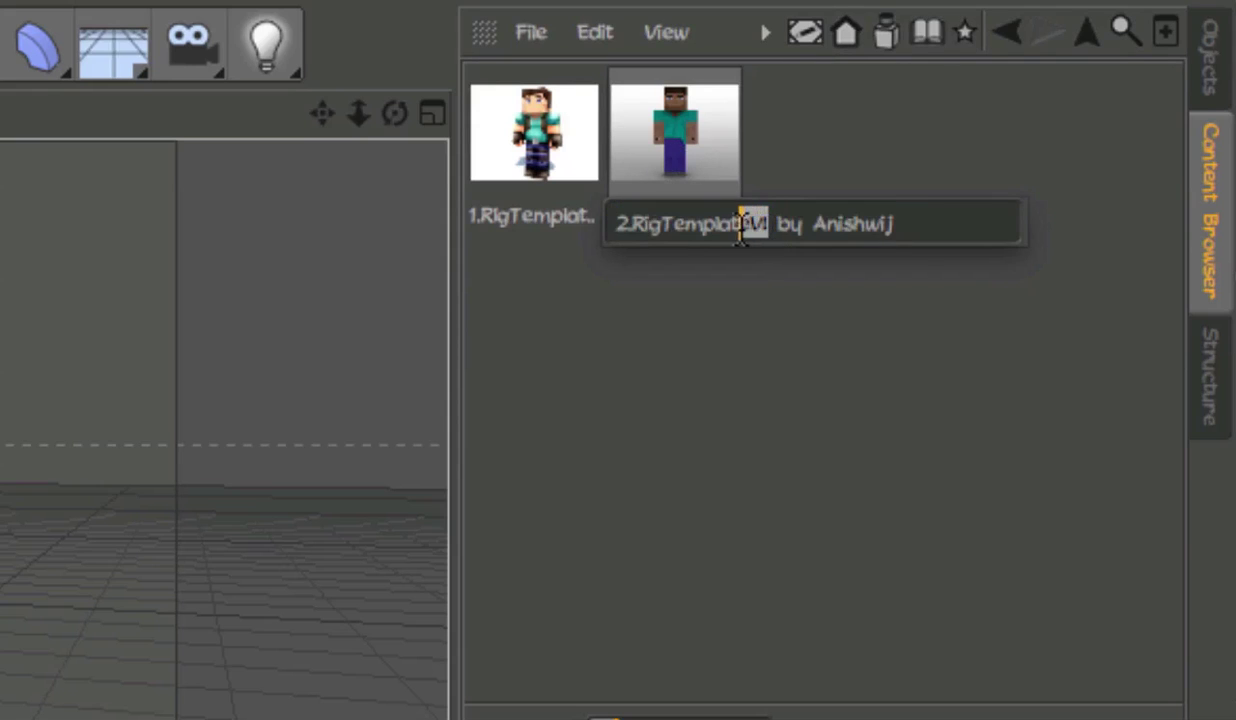
pyautogui.click(820, 284)
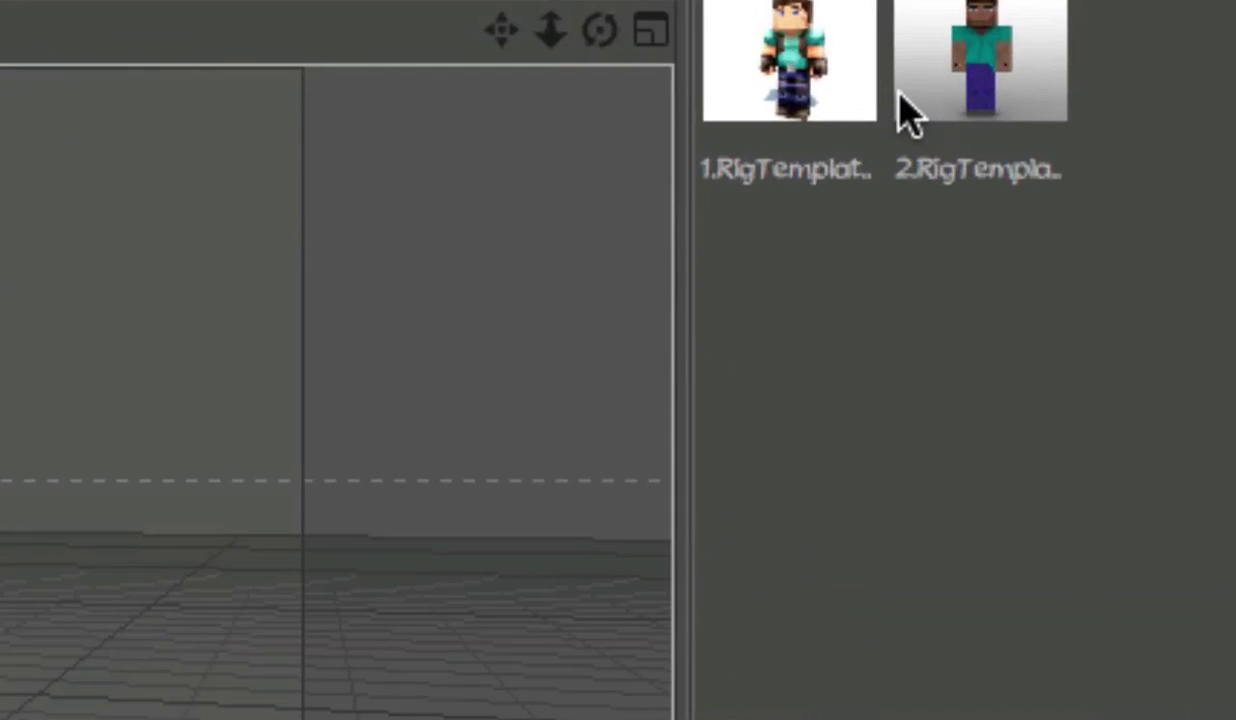
# Select the first preset, RigTemplateV4, in the RigTemplate folder.
pyautogui.click(850, 97)
pyautogui.click(850, 100)
pyautogui.click(1076, 292)
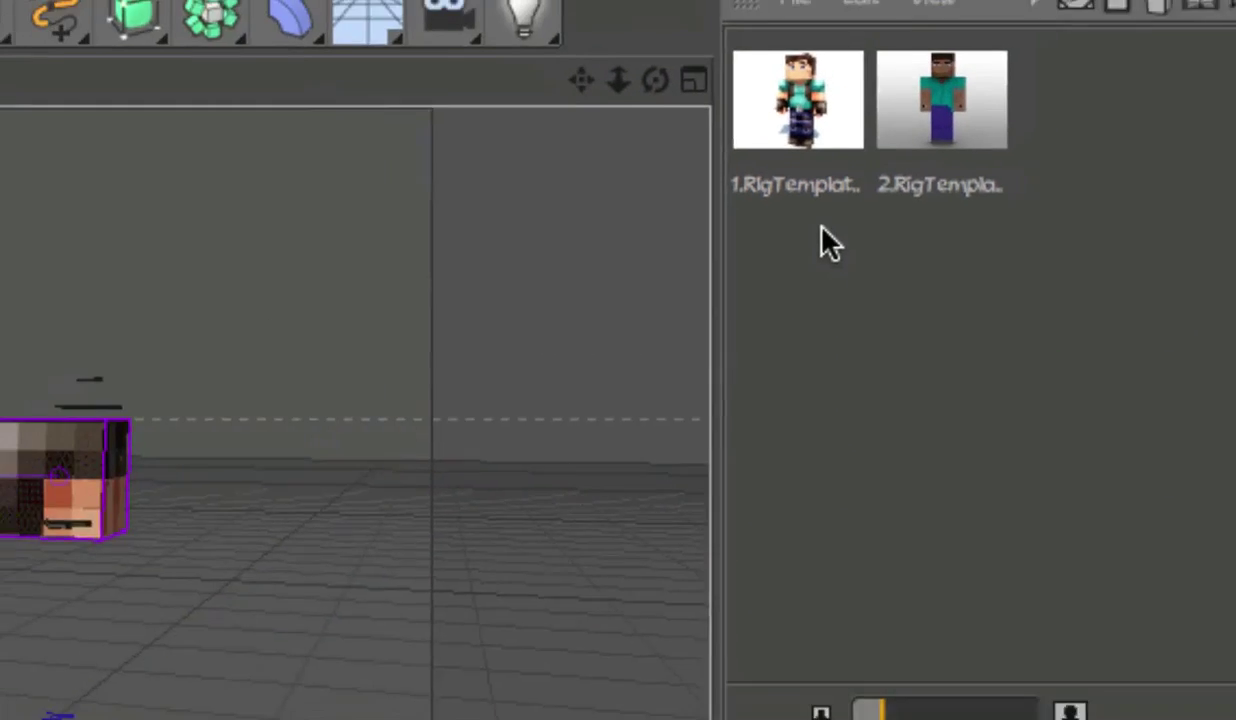
pyautogui.click(804, 117)
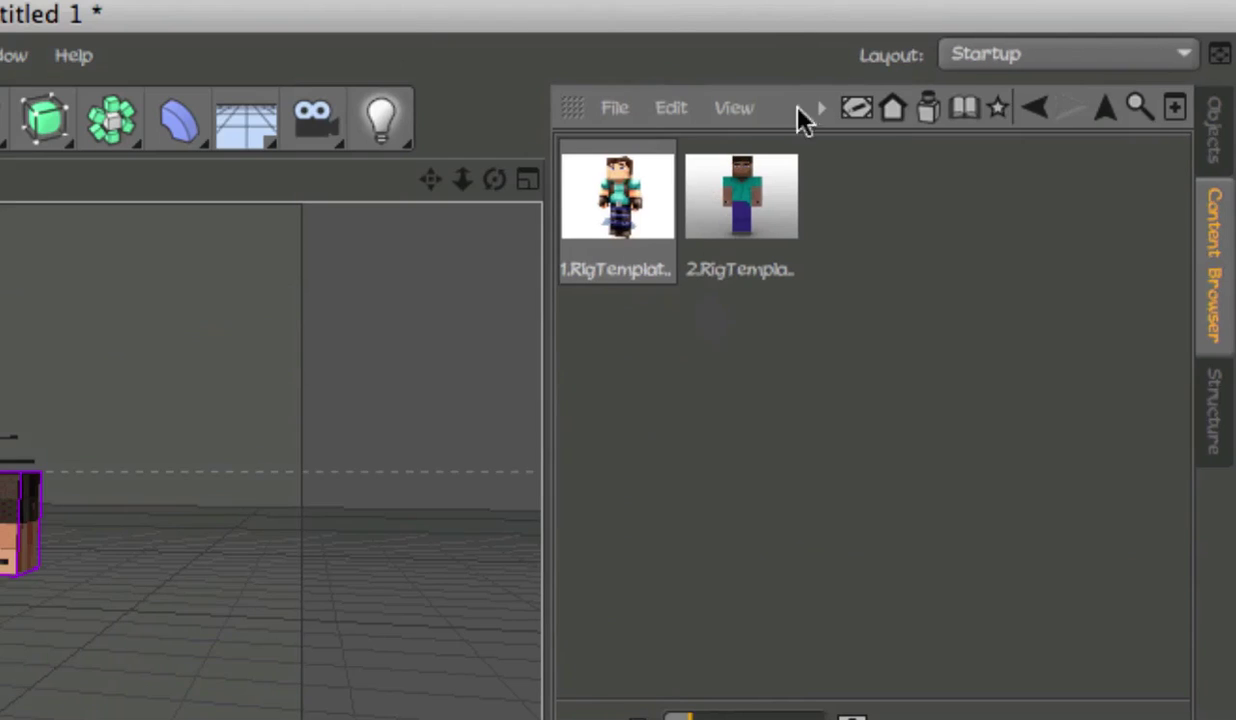
# Leave the RigTemplate folder, open the RigItems folder among the presets, and select its tex folder.
pyautogui.click(741, 195)
pyautogui.click(866, 257)
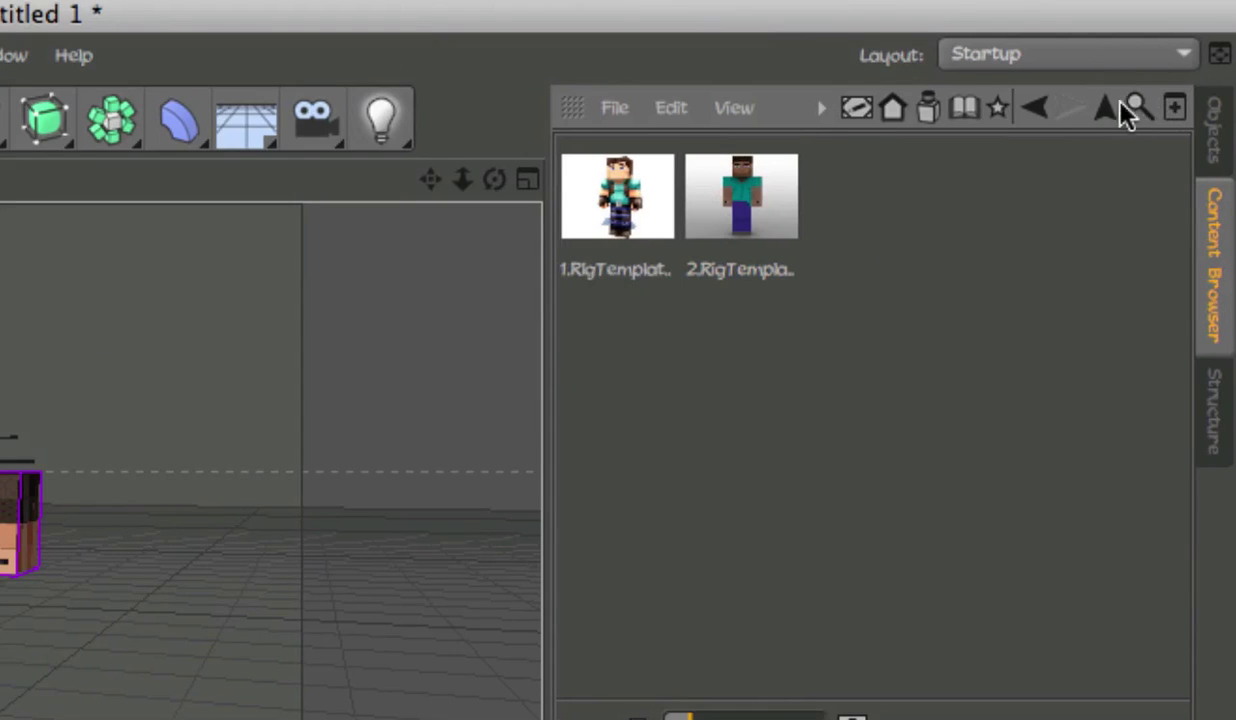
pyautogui.click(1106, 108)
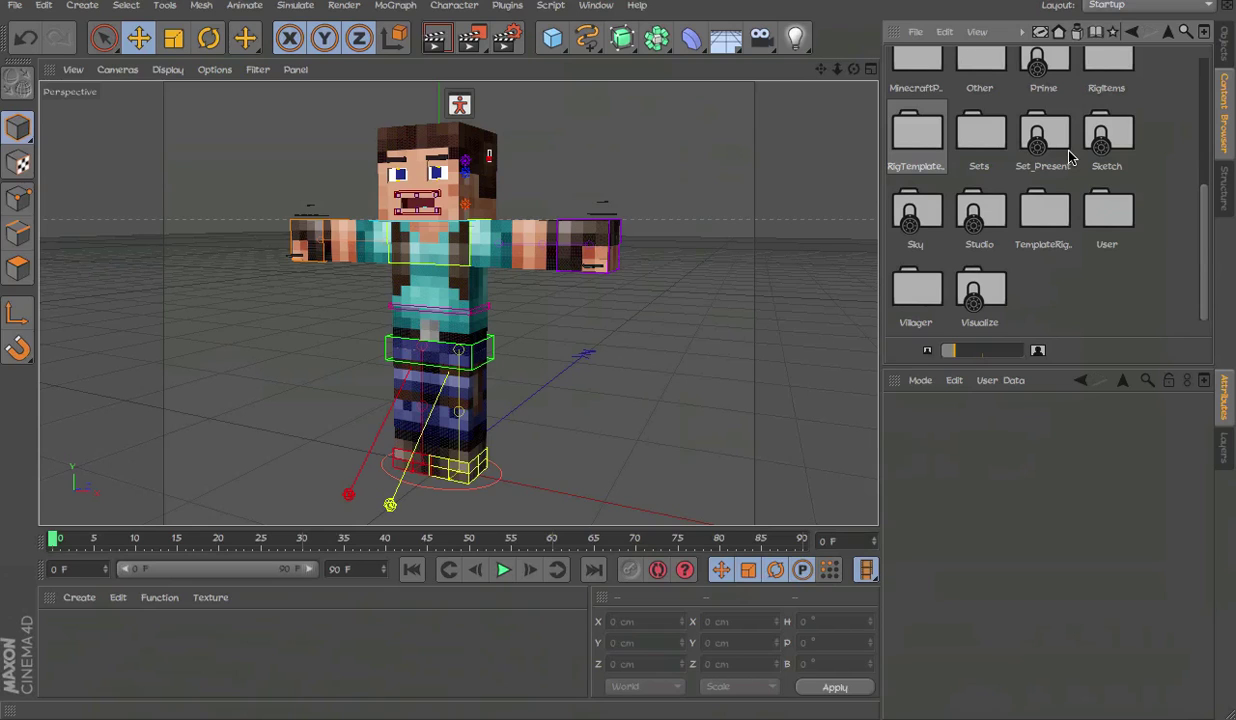
pyautogui.keyDown('ctrl'); pyautogui.click(1122, 88); pyautogui.keyUp('ctrl')
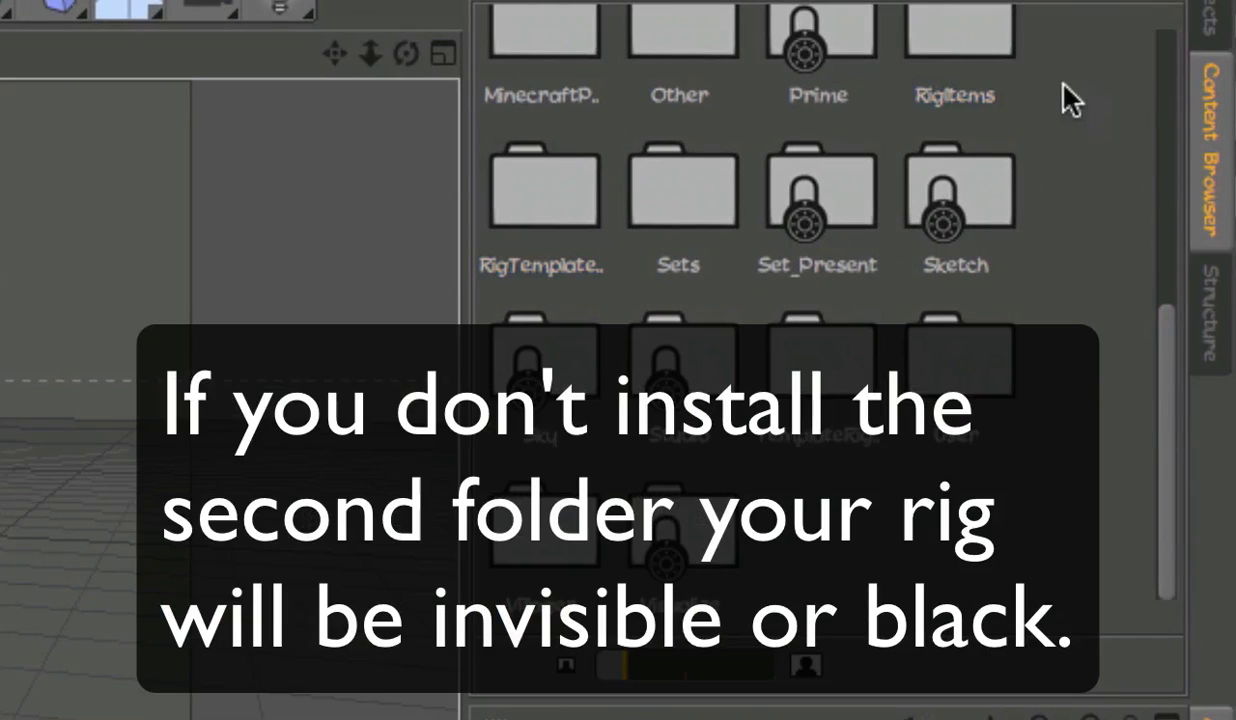
pyautogui.doubleClick(988, 44)
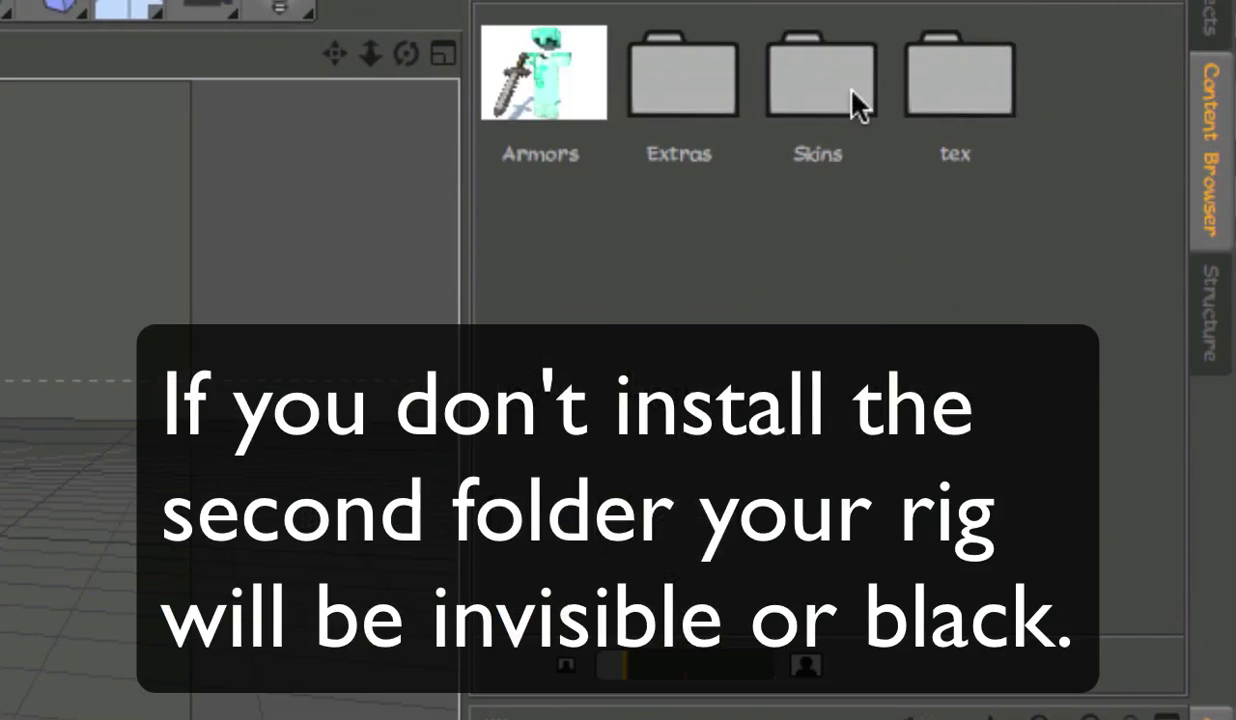
pyautogui.click(955, 100)
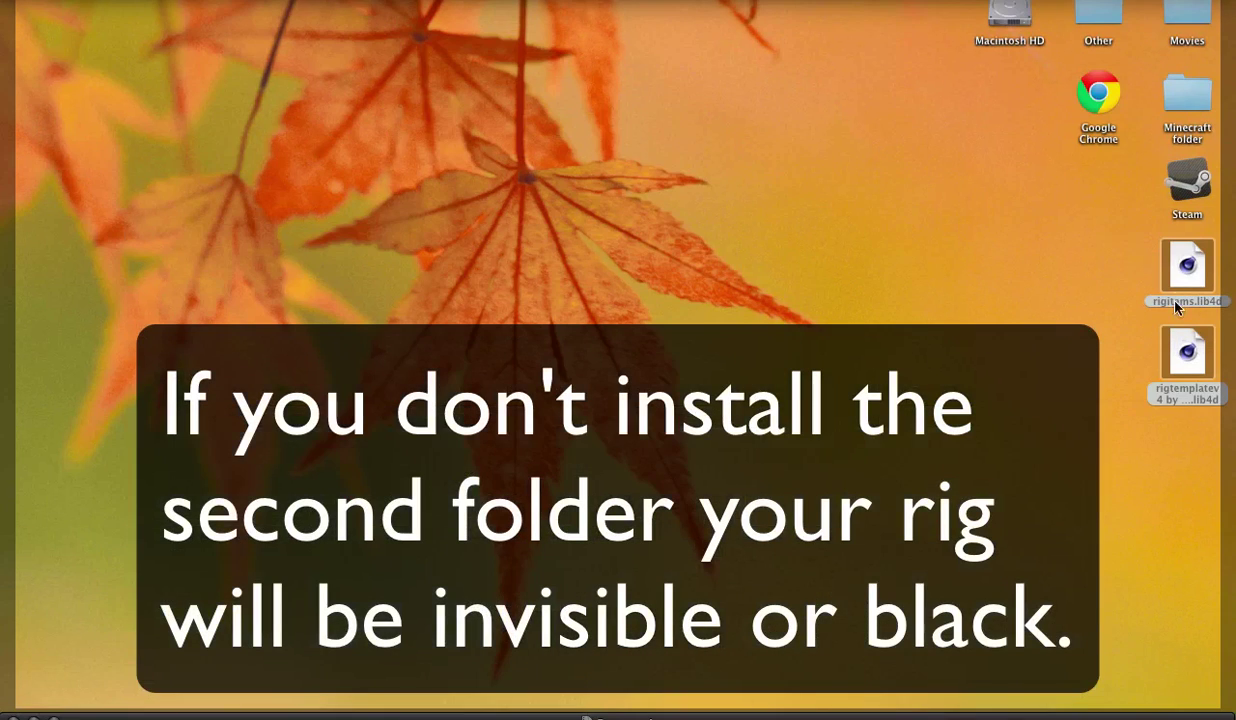
# Switch to the desktop, clear the selection of the two library files, and check rigitems.lib4d and the rigtemplatev4 file.
pyautogui.click(1140, 268)
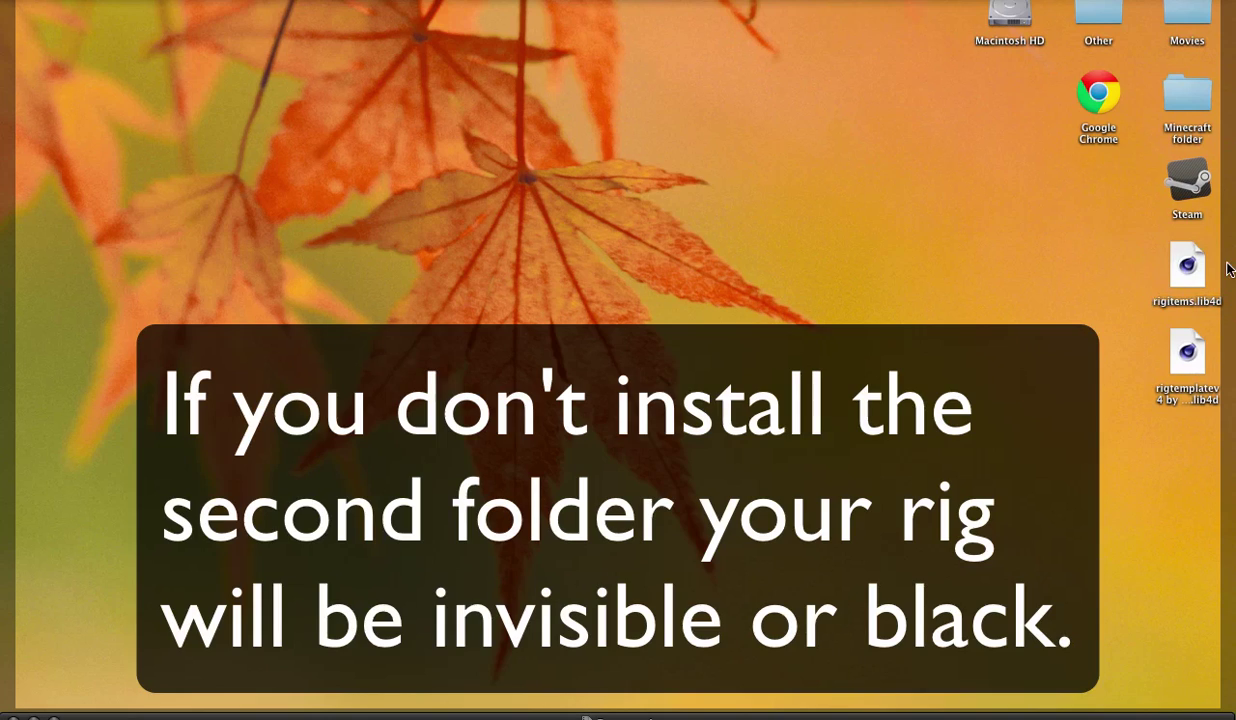
pyautogui.moveTo(1114, 271); pyautogui.dragTo(1213, 270)
pyautogui.moveTo(1110, 299); pyautogui.dragTo(1080, 285)
pyautogui.click(1177, 355)
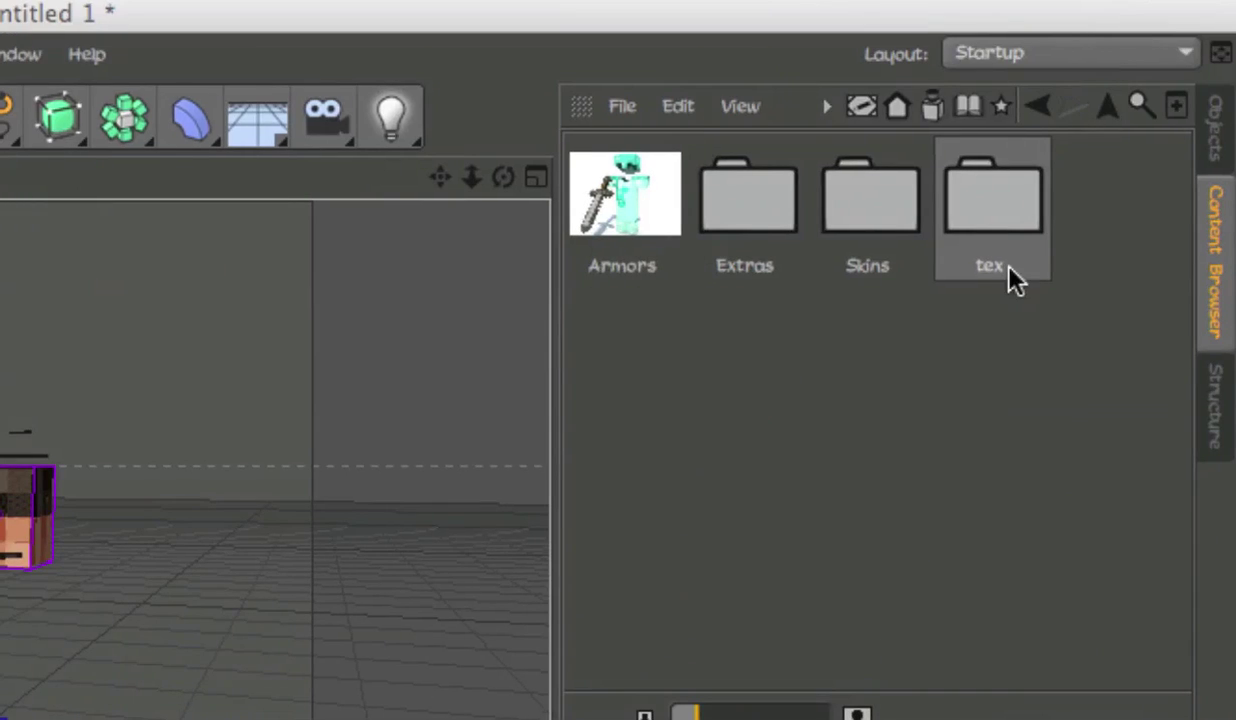
# Back in Cinema 4D, examine the RigItems contents: the Armors preset and the Extras, Skins and tex folders.
pyautogui.click(656, 220)
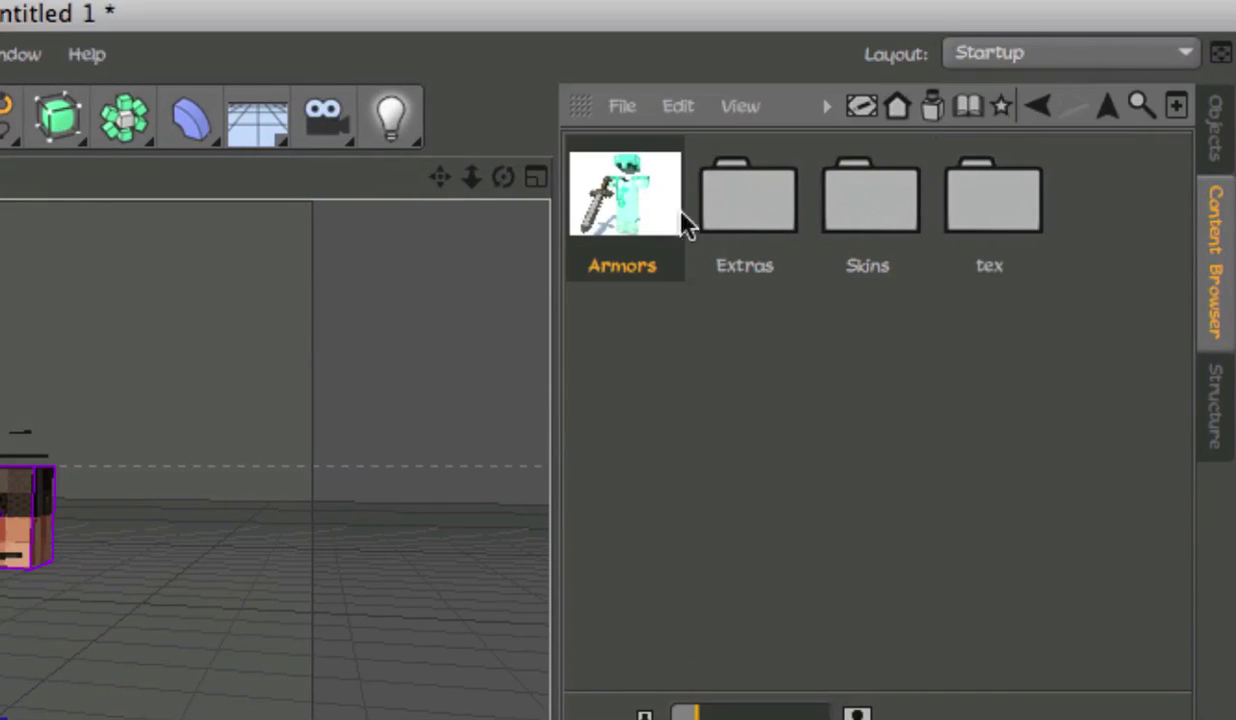
pyautogui.click(754, 220)
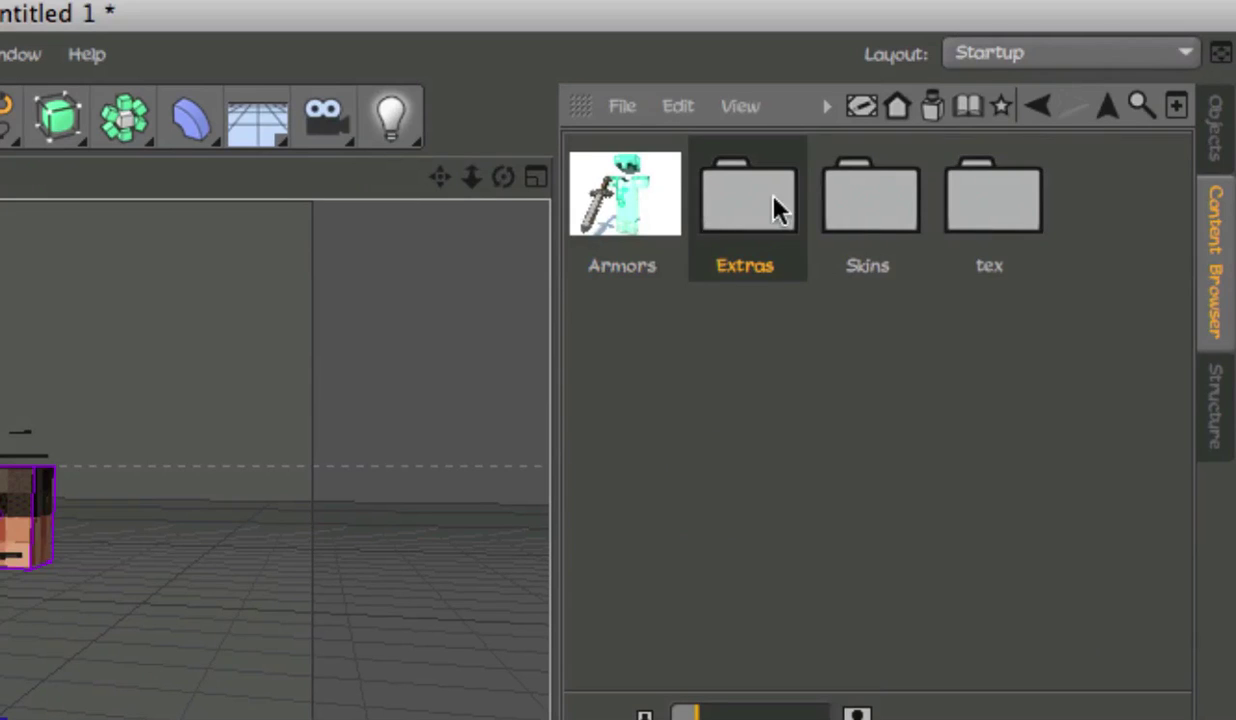
pyautogui.doubleClick(778, 207)
pyautogui.click(1104, 108)
pyautogui.doubleClick(912, 178)
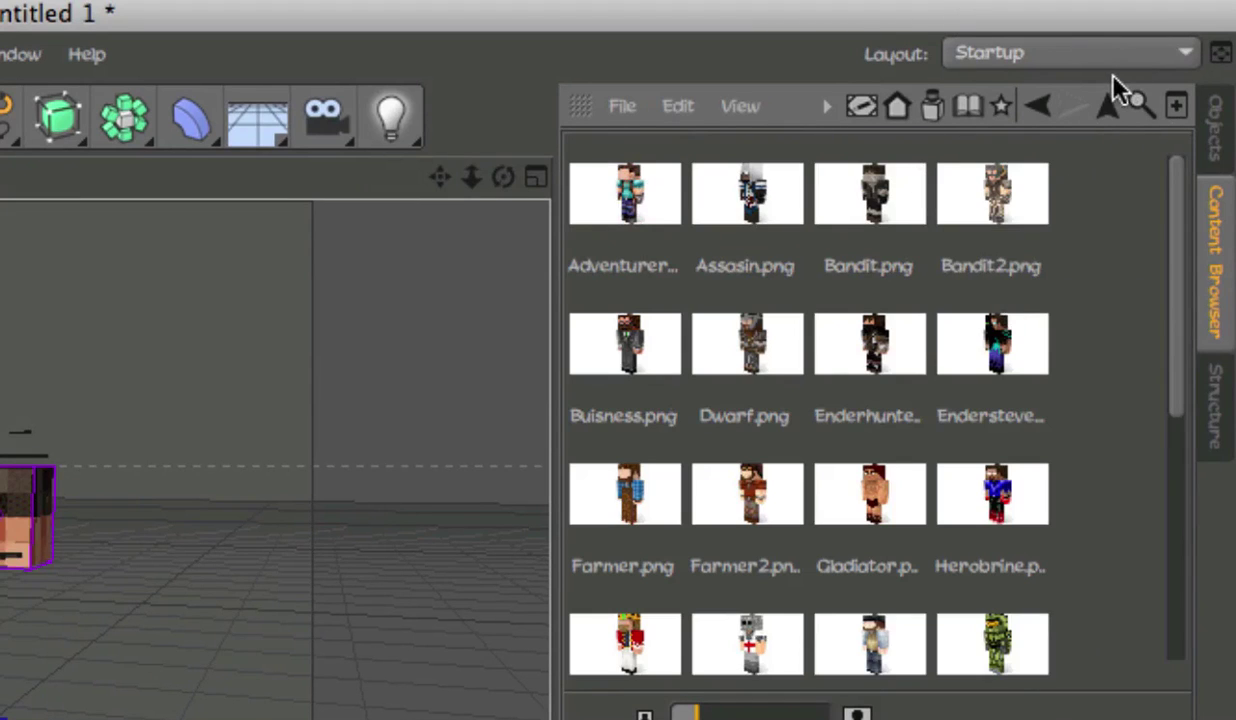
pyautogui.click(1107, 104)
pyautogui.click(960, 255)
pyautogui.doubleClick(960, 255)
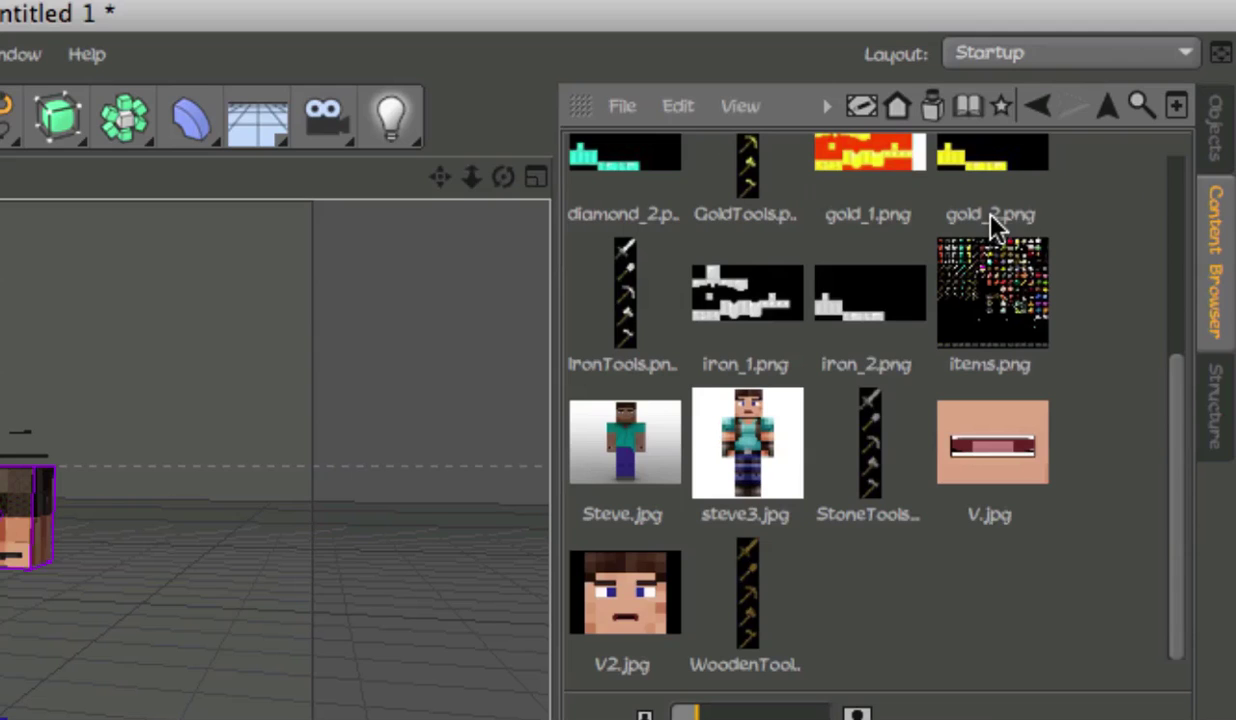
pyautogui.scroll(5, 1048, 348)
pyautogui.click(1110, 100)
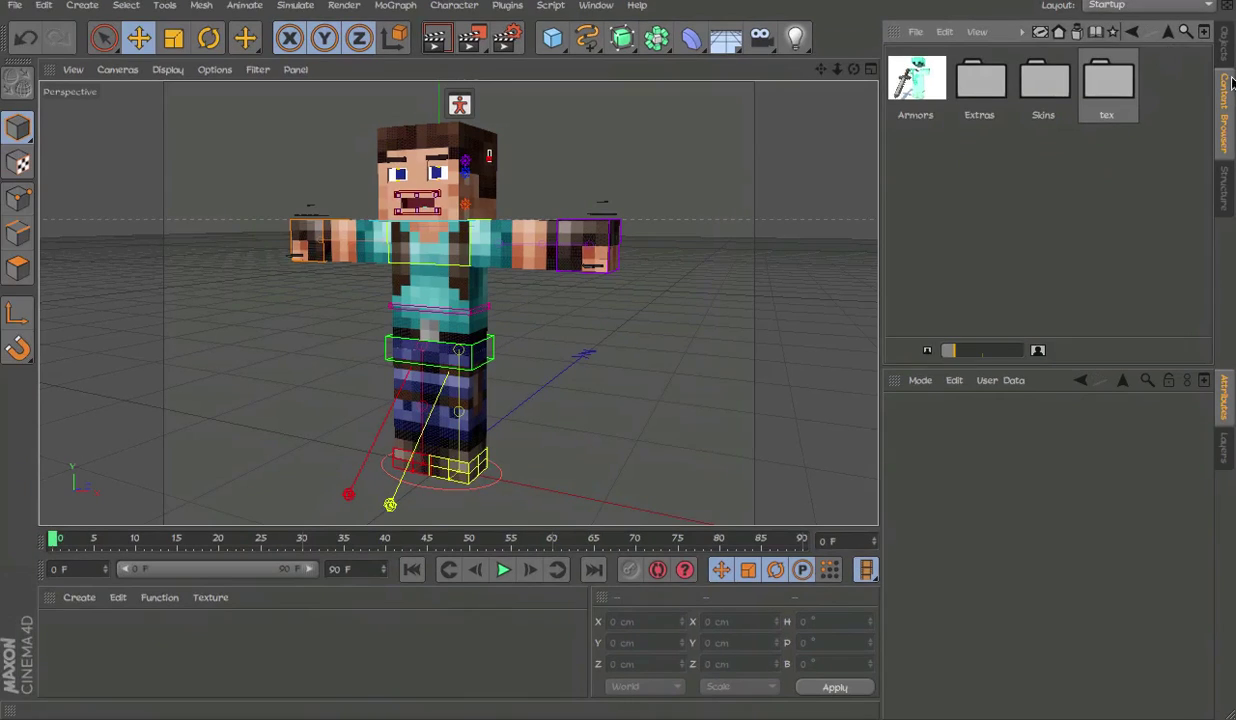
# Show the scene's object list, try moving the character's yellow left foot controller, and undo the moves.
pyautogui.click(1229, 50)
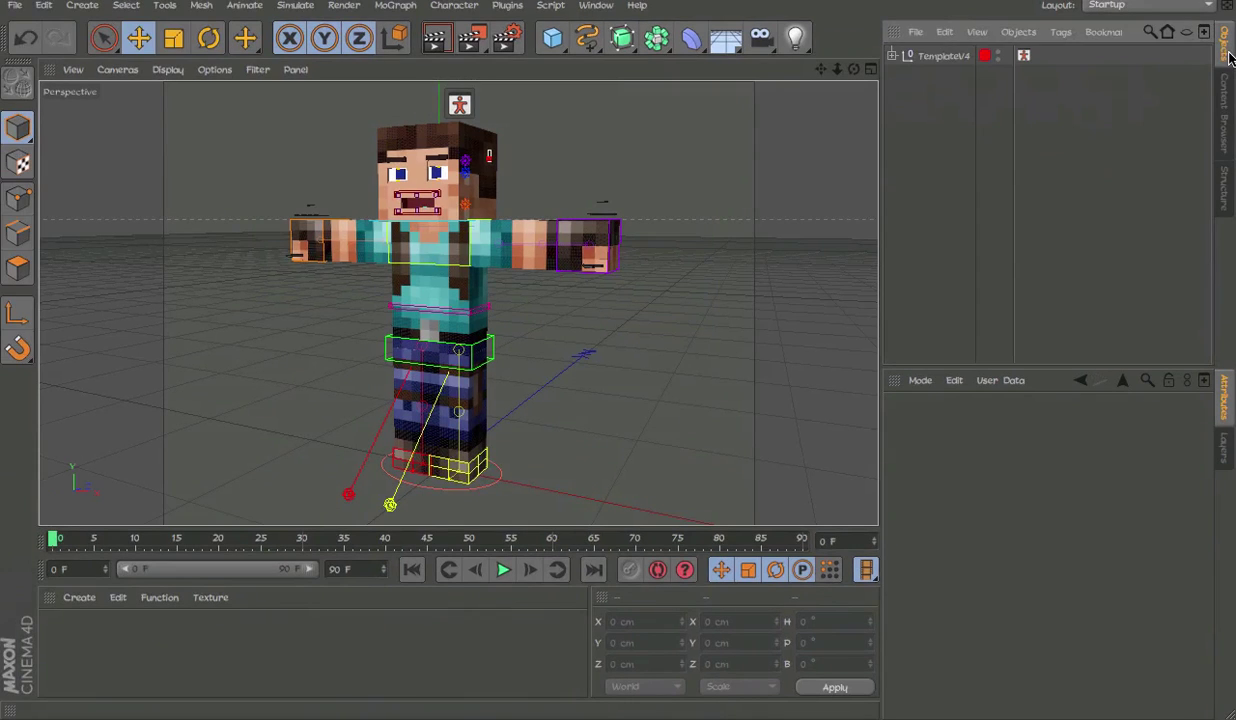
pyautogui.keyDown('alt'); pyautogui.moveTo(535, 255); pyautogui.dragTo(495, 273); pyautogui.keyUp('alt')
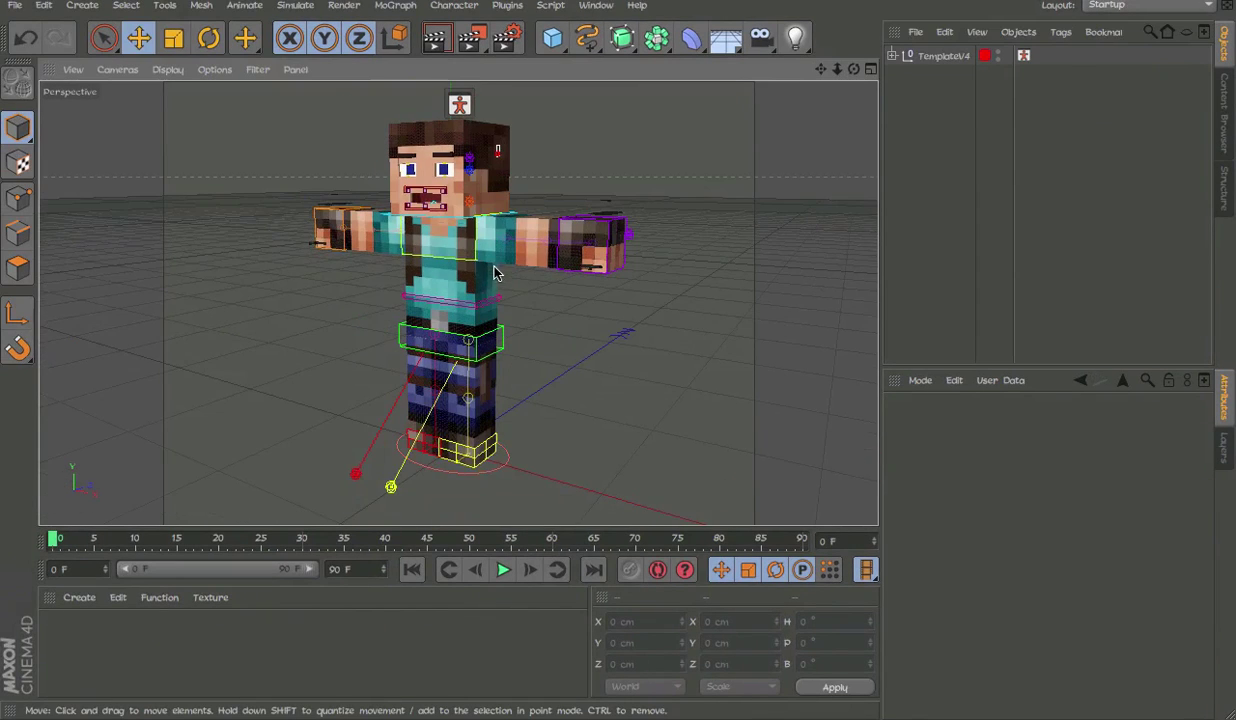
pyautogui.keyDown('alt'); pyautogui.moveTo(436, 228); pyautogui.dragTo(505, 235); pyautogui.keyUp('alt')
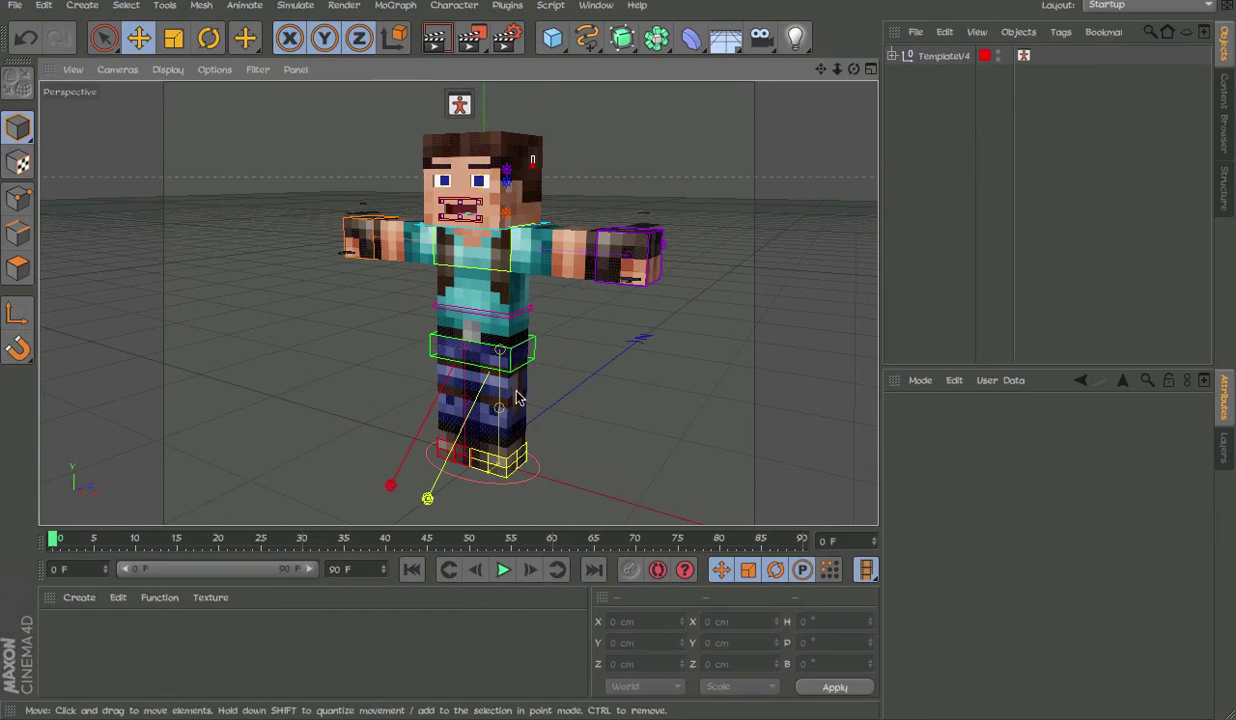
pyautogui.keyDown('alt'); pyautogui.moveTo(456, 318); pyautogui.dragTo(480, 319, button='middle'); pyautogui.keyUp('alt')
pyautogui.keyDown('alt'); pyautogui.moveTo(547, 371); pyautogui.dragTo(557, 433); pyautogui.keyUp('alt')
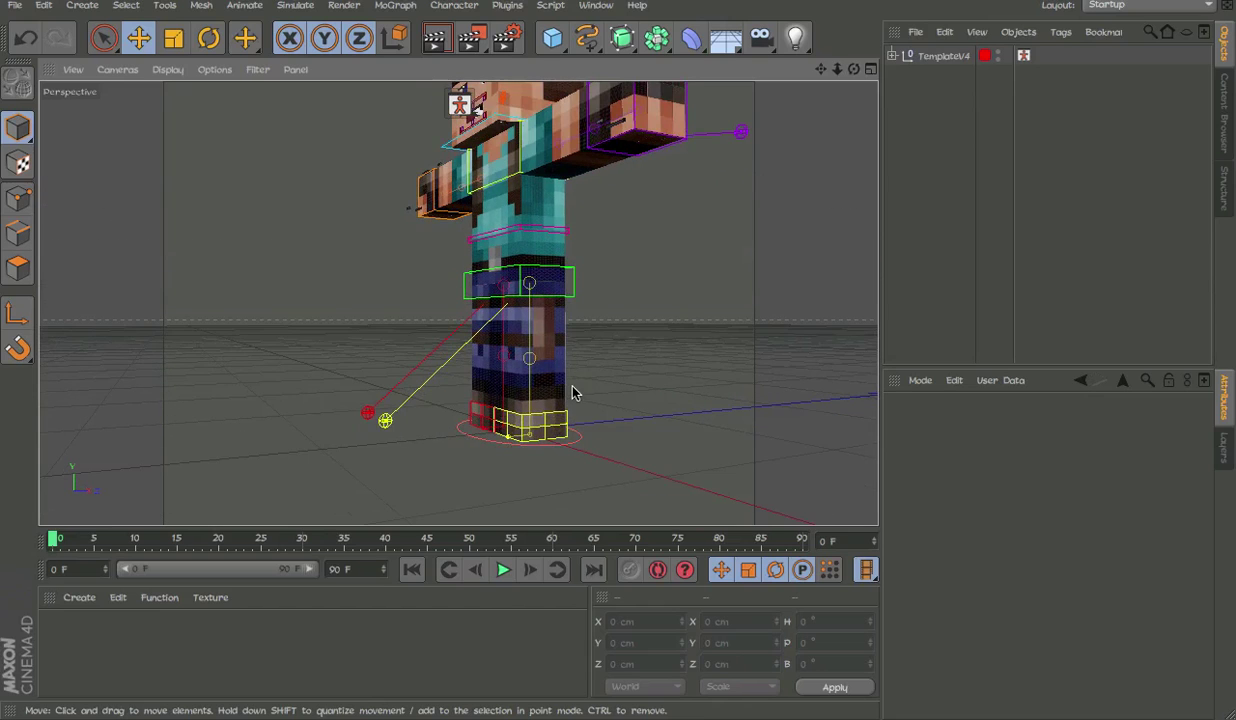
pyautogui.click(566, 410)
pyautogui.moveTo(567, 376); pyautogui.dragTo(389, 378)
pyautogui.hotkey('ctrl', 'z')
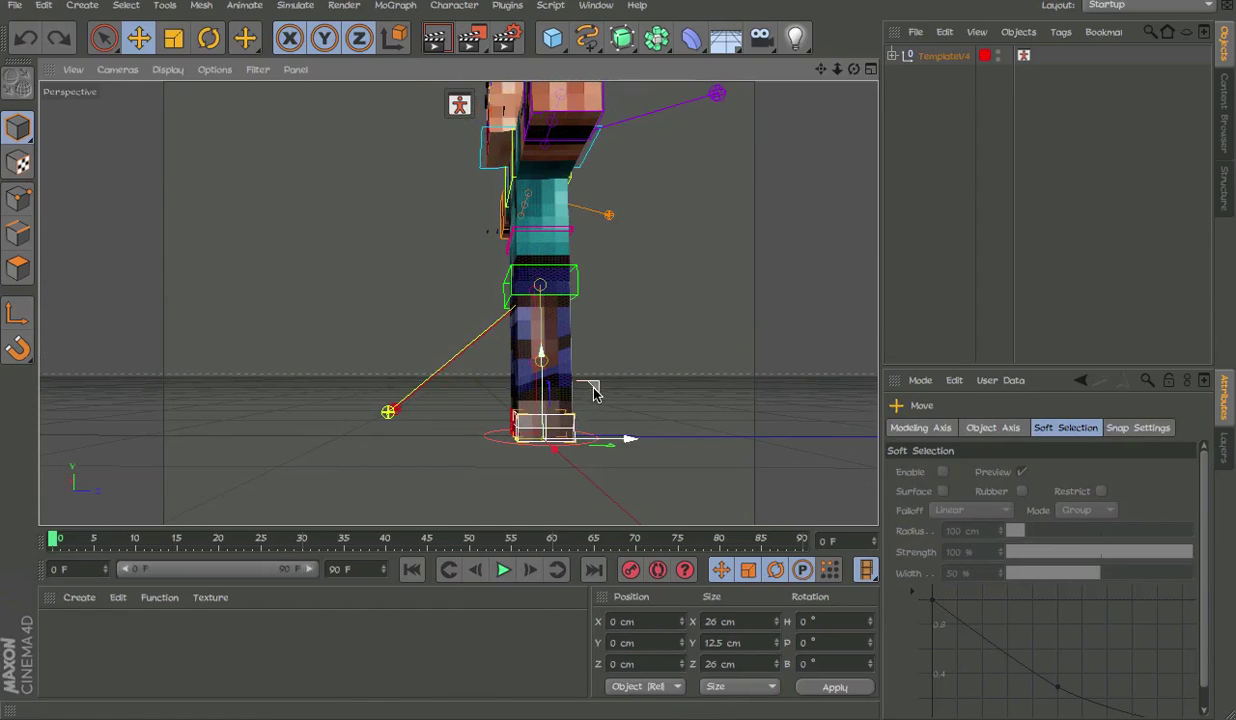
pyautogui.moveTo(593, 385)
pyautogui.mouseDown()
pyautogui.moveTo(495, 338)
pyautogui.moveTo(586, 377)
pyautogui.moveTo(698, 348)
pyautogui.moveTo(659, 389)
pyautogui.moveTo(488, 361)
pyautogui.moveTo(481, 335)
pyautogui.moveTo(600, 326)
pyautogui.moveTo(506, 332)
pyautogui.moveTo(472, 370)
pyautogui.moveTo(518, 323)
pyautogui.moveTo(505, 330)
pyautogui.moveTo(588, 309)
pyautogui.moveTo(440, 320)
pyautogui.moveTo(505, 345)
pyautogui.moveTo(607, 348)
pyautogui.moveTo(618, 357)
pyautogui.moveTo(599, 392)
pyautogui.mouseUp()
pyautogui.hotkey('ctrl', 'z')
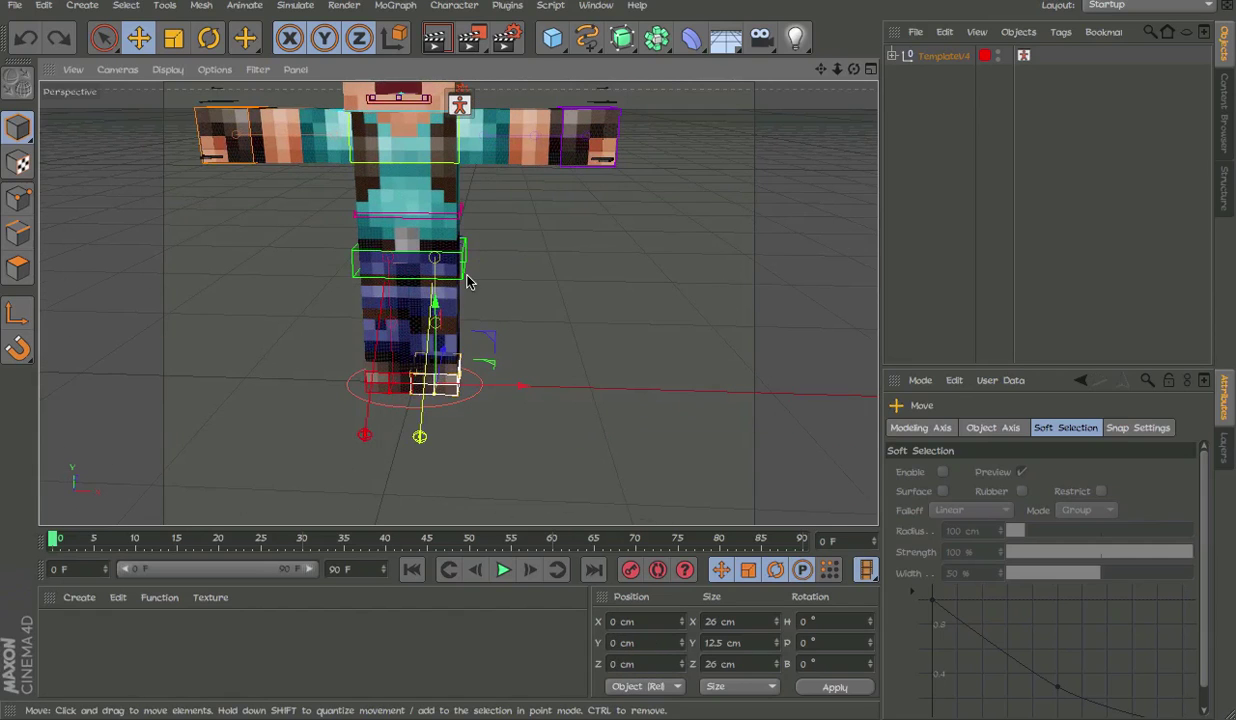
# Try lowering the green waist controller by about 11 cm to bend the knees, and undo the move.
pyautogui.click(440, 262)
pyautogui.keyDown('alt'); pyautogui.moveTo(290, 210); pyautogui.dragTo(206, 182); pyautogui.keyUp('alt')
pyautogui.moveTo(444, 184); pyautogui.dragTo(448, 210)
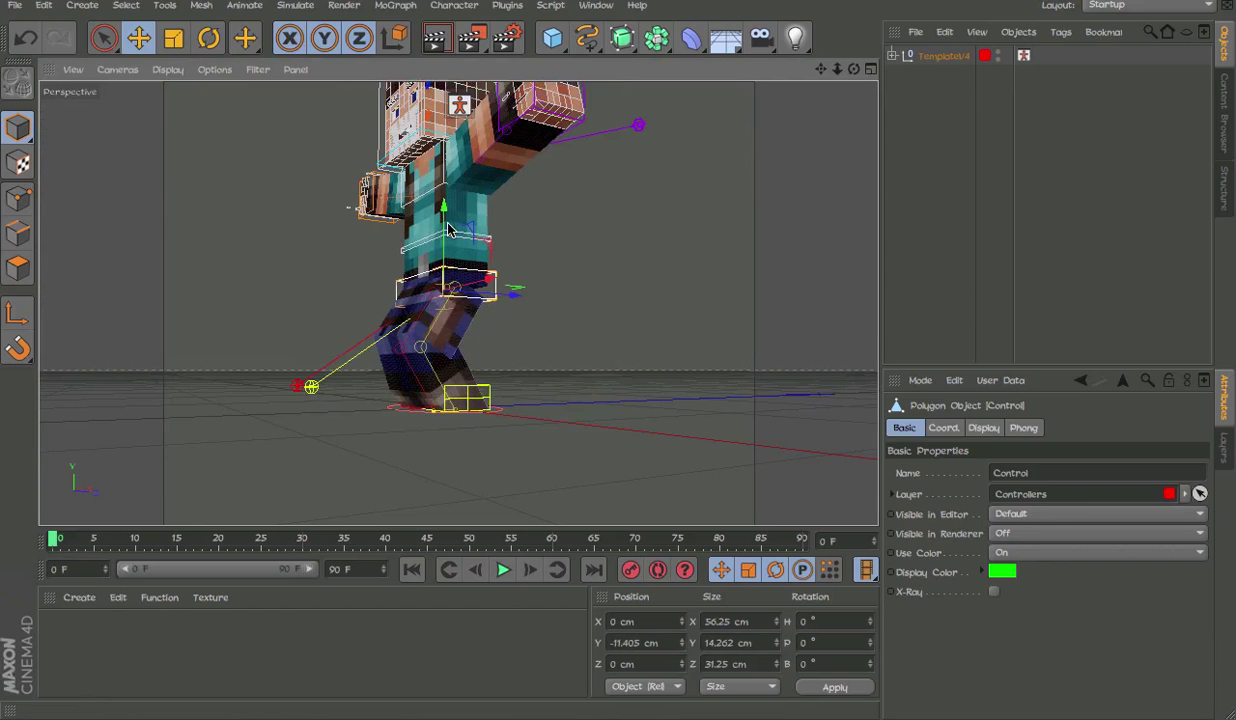
pyautogui.hotkey('ctrl', 'z')
# Add both hand controllers to the waist controller selection, move them together about -37.5 cm along Z, and undo the move.
pyautogui.keyDown('alt'); pyautogui.moveTo(524, 193); pyautogui.dragTo(612, 247, button='middle'); pyautogui.keyUp('alt')
pyautogui.keyDown('alt'); pyautogui.moveTo(632, 256); pyautogui.dragTo(697, 198); pyautogui.keyUp('alt')
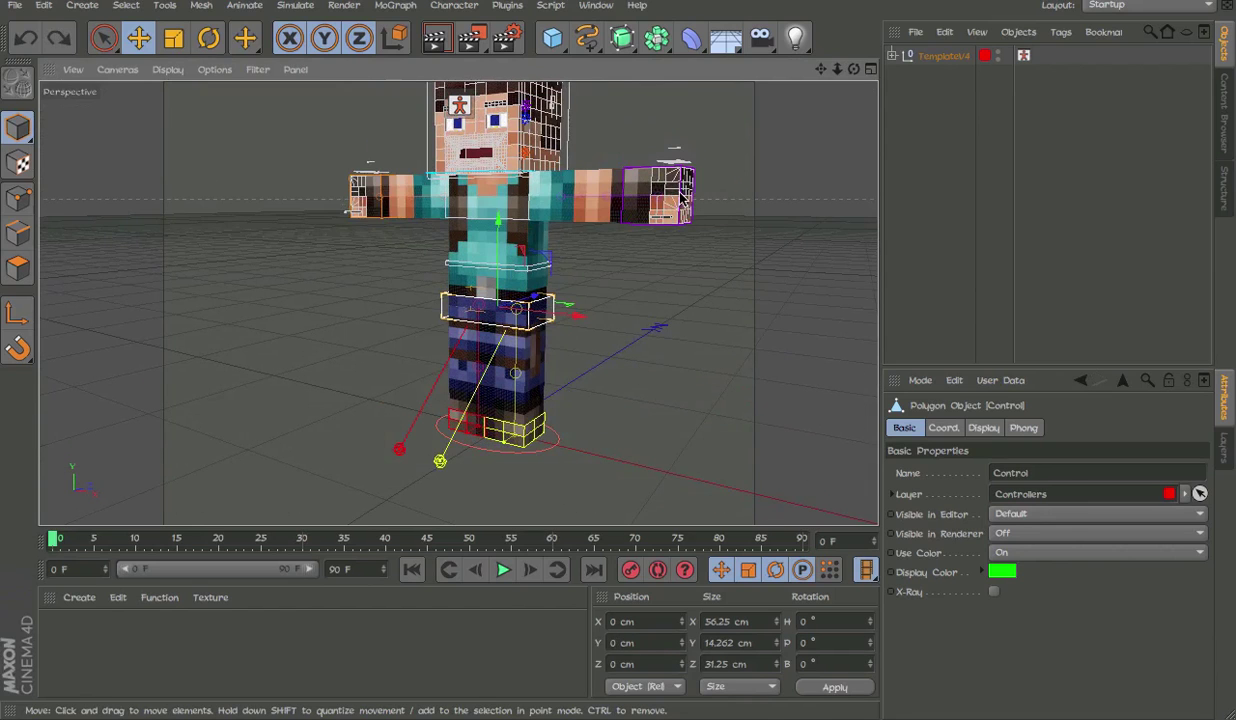
pyautogui.keyDown('shift'); pyautogui.click(683, 200); pyautogui.keyUp('shift')
pyautogui.keyDown('shift'); pyautogui.click(378, 196); pyautogui.keyUp('shift')
pyautogui.keyDown('alt'); pyautogui.moveTo(525, 240); pyautogui.dragTo(361, 246); pyautogui.keyUp('alt')
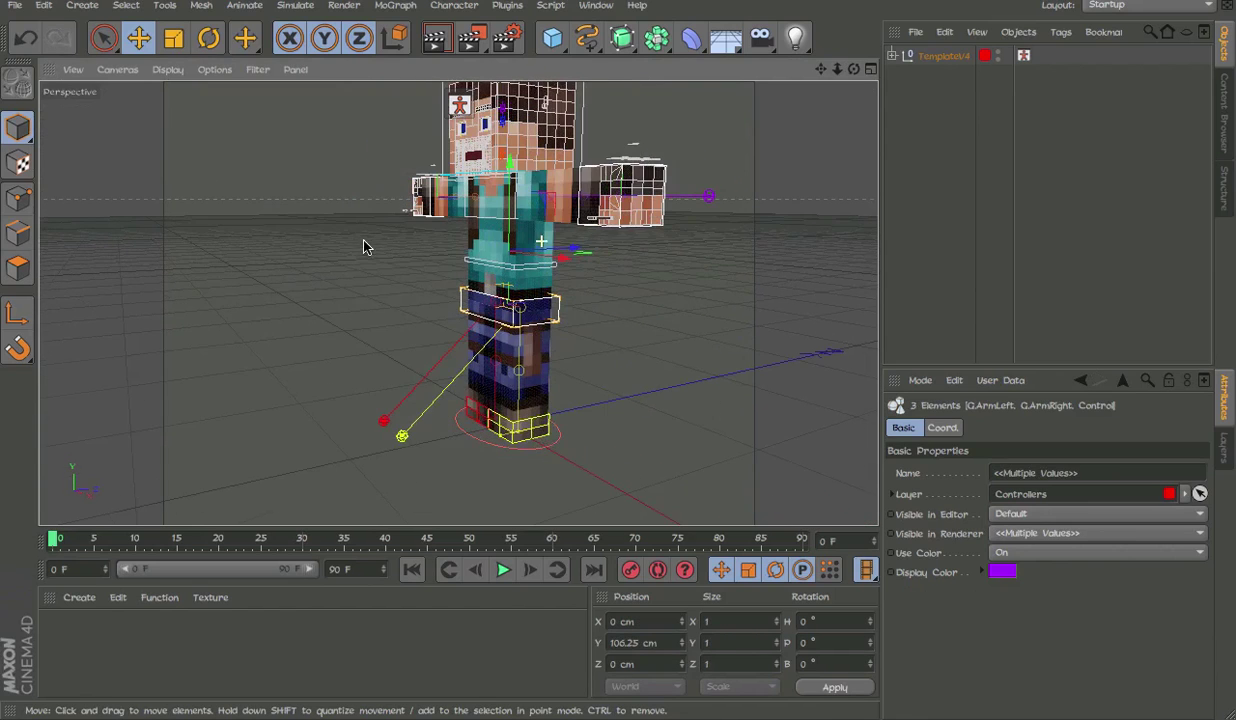
pyautogui.moveTo(580, 246); pyautogui.dragTo(533, 253)
pyautogui.moveTo(546, 243); pyautogui.dragTo(742, 232)
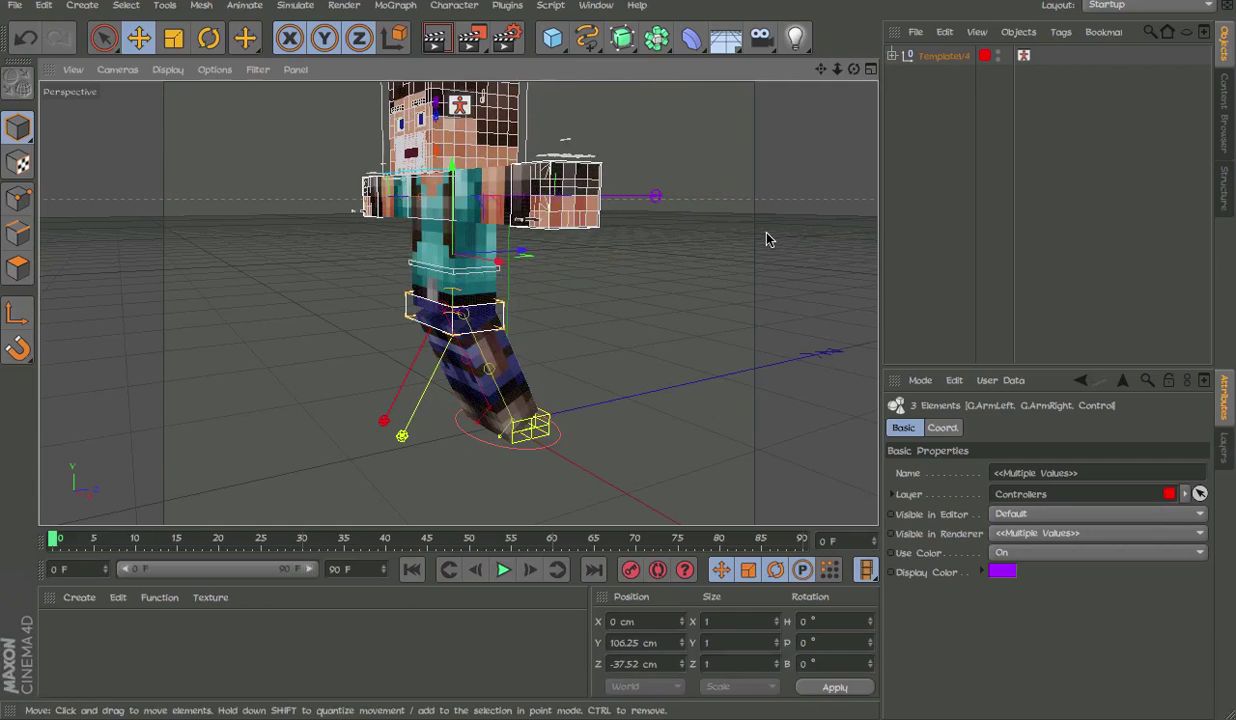
pyautogui.hotkey('ctrl', 'z')
# Pose the left arm across the torso by moving its hand controller to about X -41, Y -35, Z -18 cm and rotating it.
pyautogui.keyDown('alt'); pyautogui.moveTo(611, 236); pyautogui.dragTo(802, 270); pyautogui.keyUp('alt')
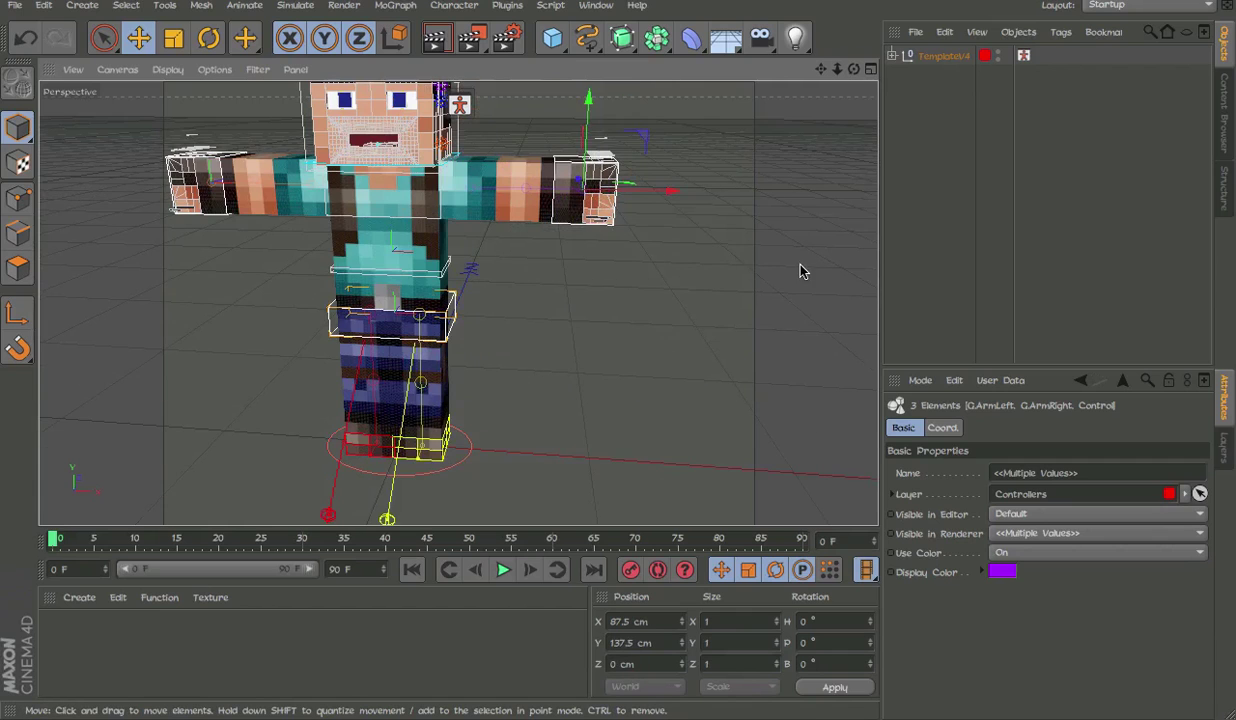
pyautogui.click(623, 217)
pyautogui.click(588, 196)
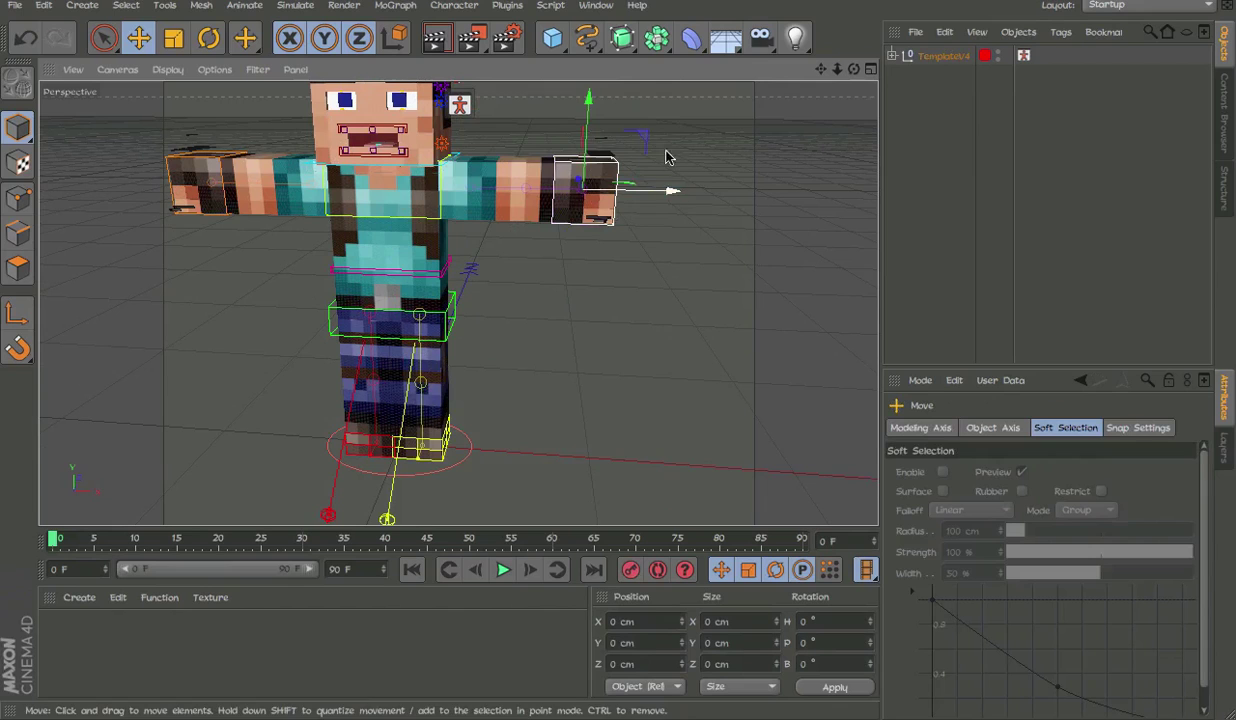
pyautogui.moveTo(668, 154); pyautogui.dragTo(578, 232)
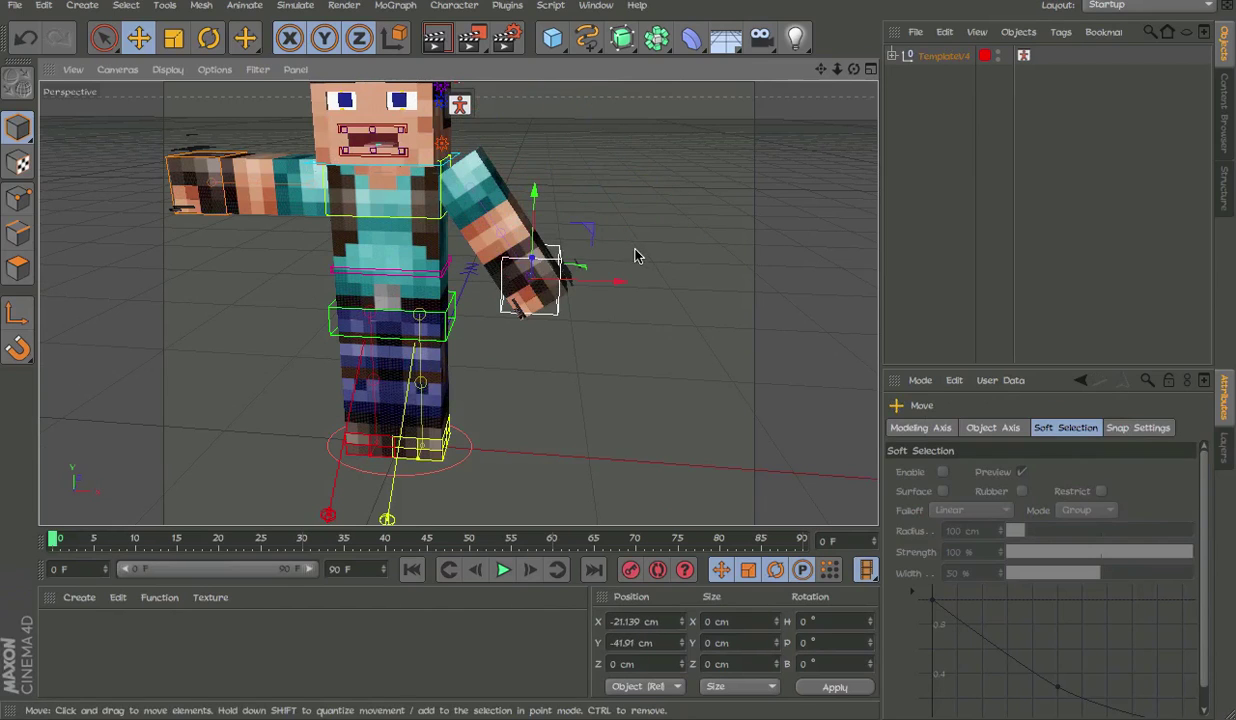
pyautogui.hotkey('ctrl', 'z')
pyautogui.moveTo(636, 150); pyautogui.dragTo(580, 193)
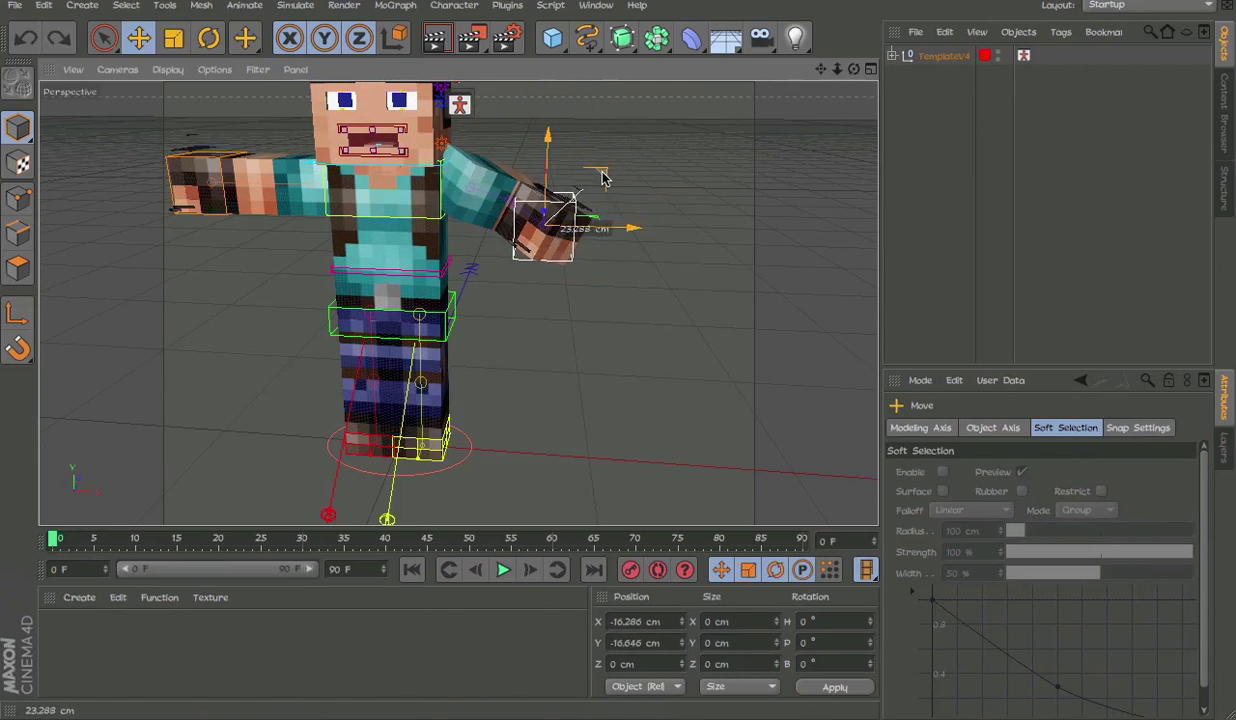
pyautogui.hotkey('ctrl', 'z')
pyautogui.moveTo(630, 155); pyautogui.dragTo(707, 280)
pyautogui.press('r')
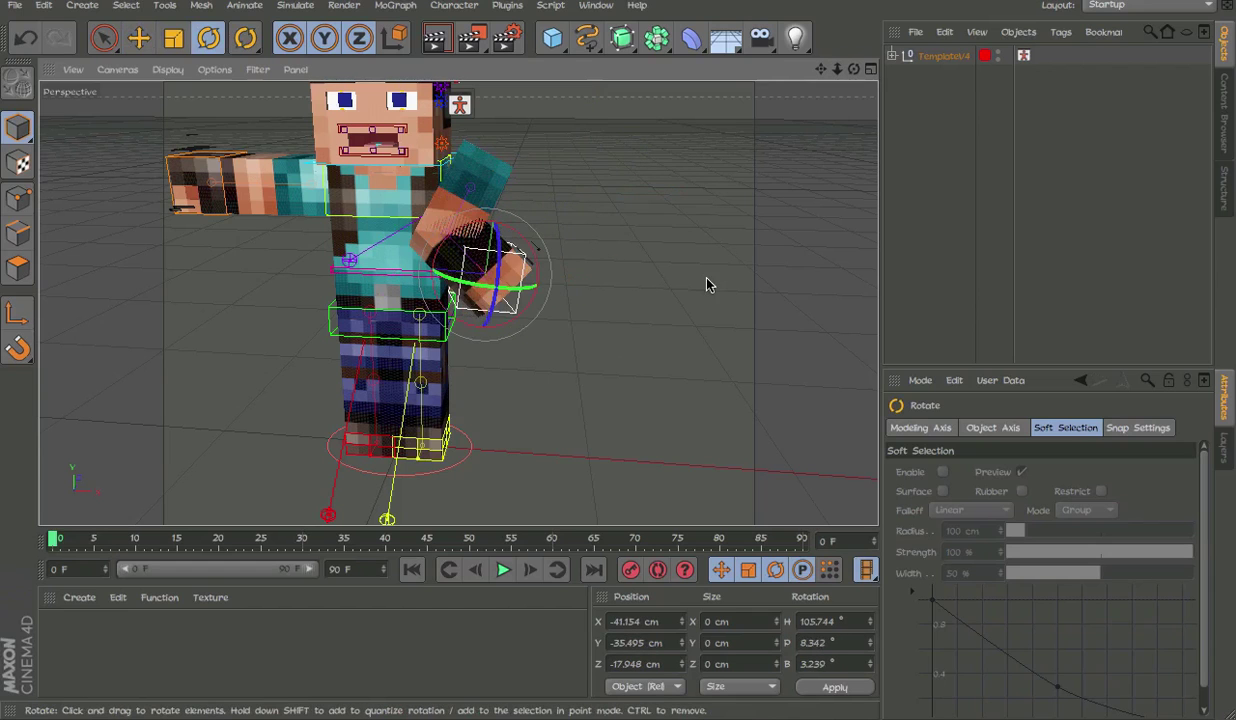
# Raise the left foot controller to about X 38, Y 42, Z 33 cm and rotate it to about H 78°, P 12°, B -15°.
pyautogui.keyDown('alt'); pyautogui.moveTo(566, 334); pyautogui.dragTo(422, 273); pyautogui.keyUp('alt')
pyautogui.click(475, 456)
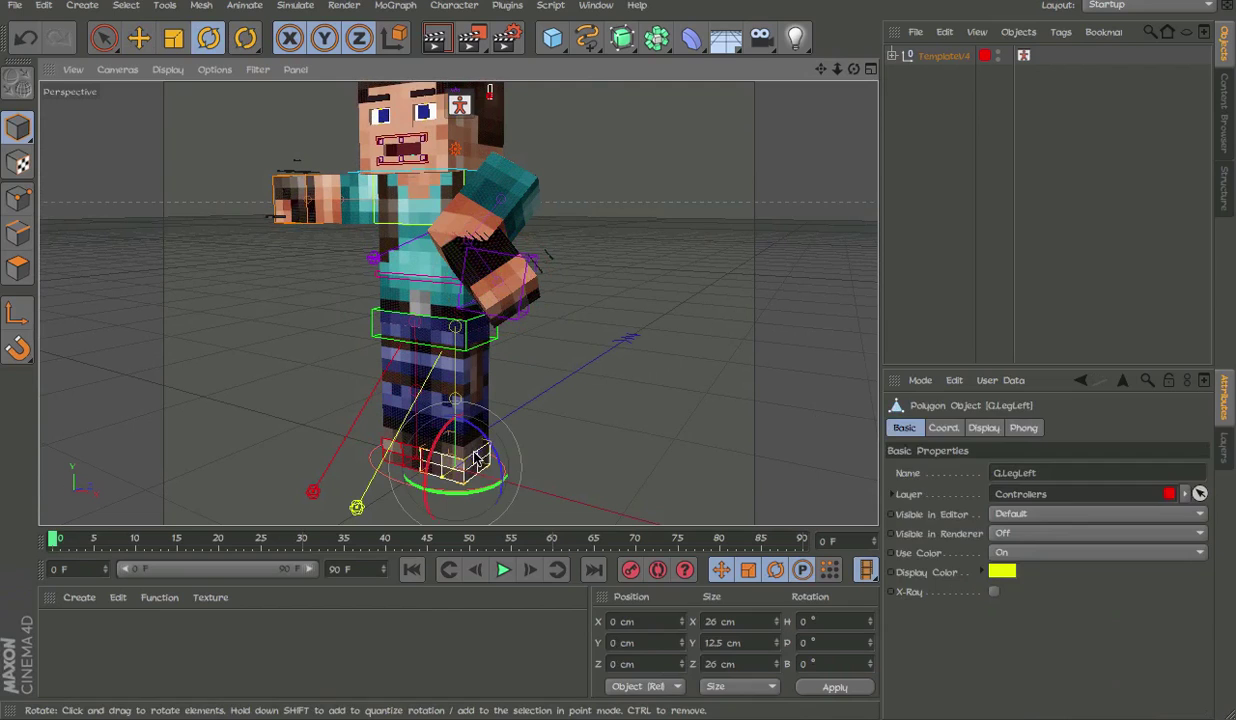
pyautogui.click(505, 462)
pyautogui.press('e')
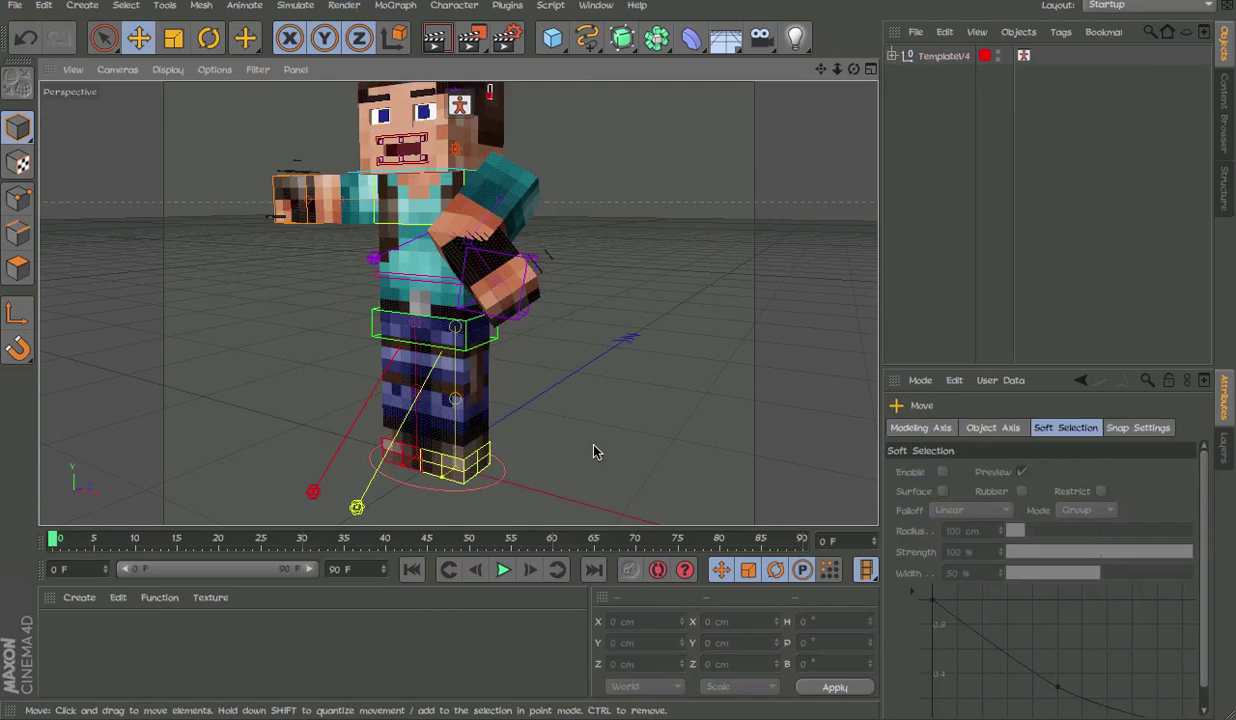
pyautogui.click(481, 455)
pyautogui.moveTo(609, 414); pyautogui.dragTo(706, 325)
pyautogui.press('r')
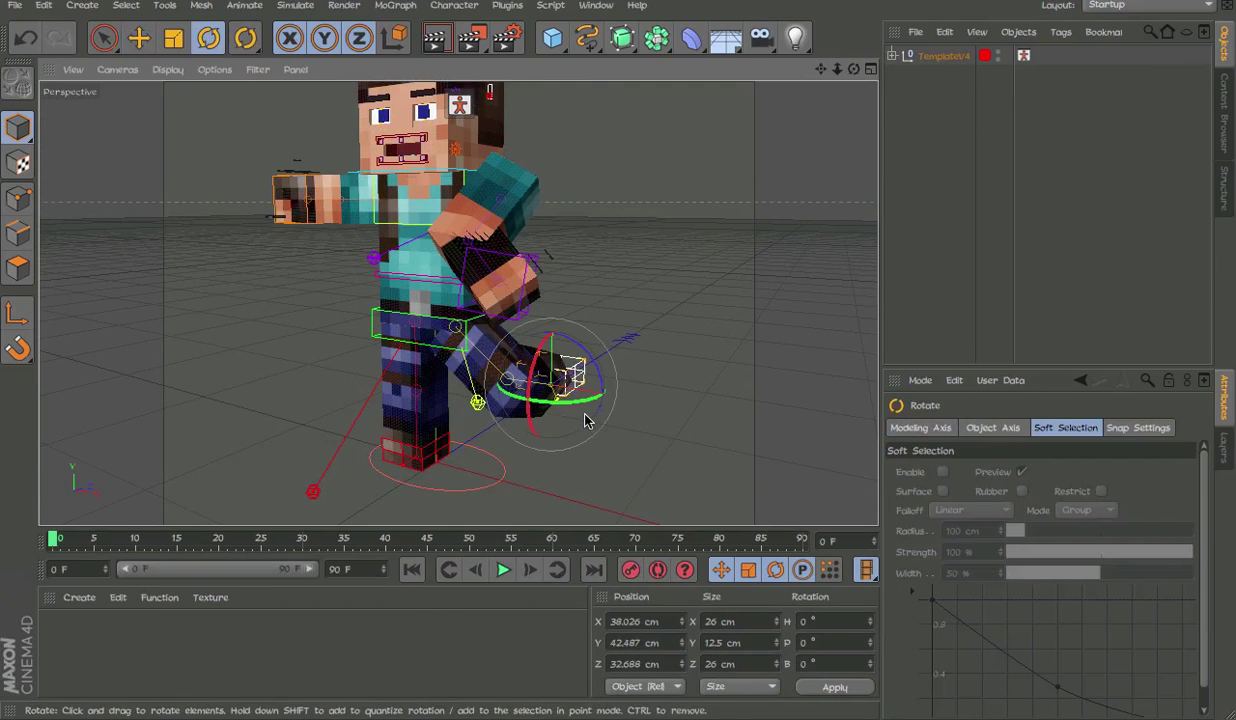
pyautogui.moveTo(582, 415); pyautogui.dragTo(695, 403)
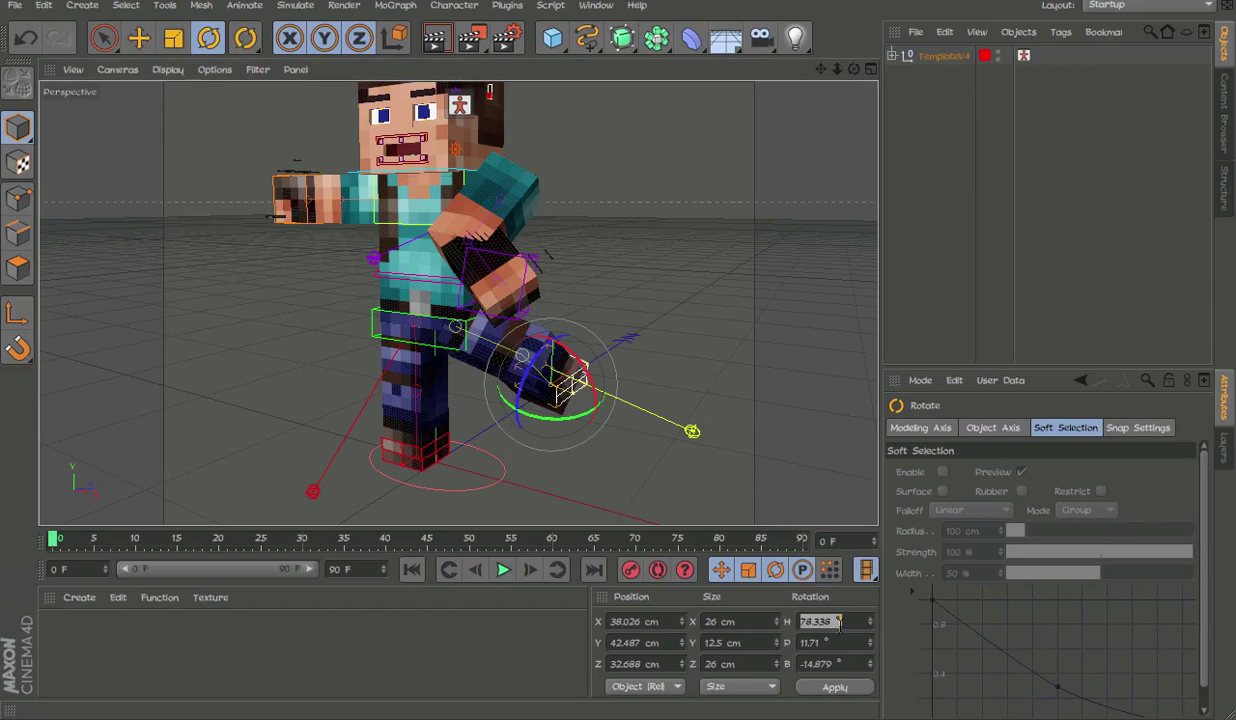
# Reset the left foot controller's rotation to 0° and its position to 0 cm on all axes.
pyautogui.press('Return')
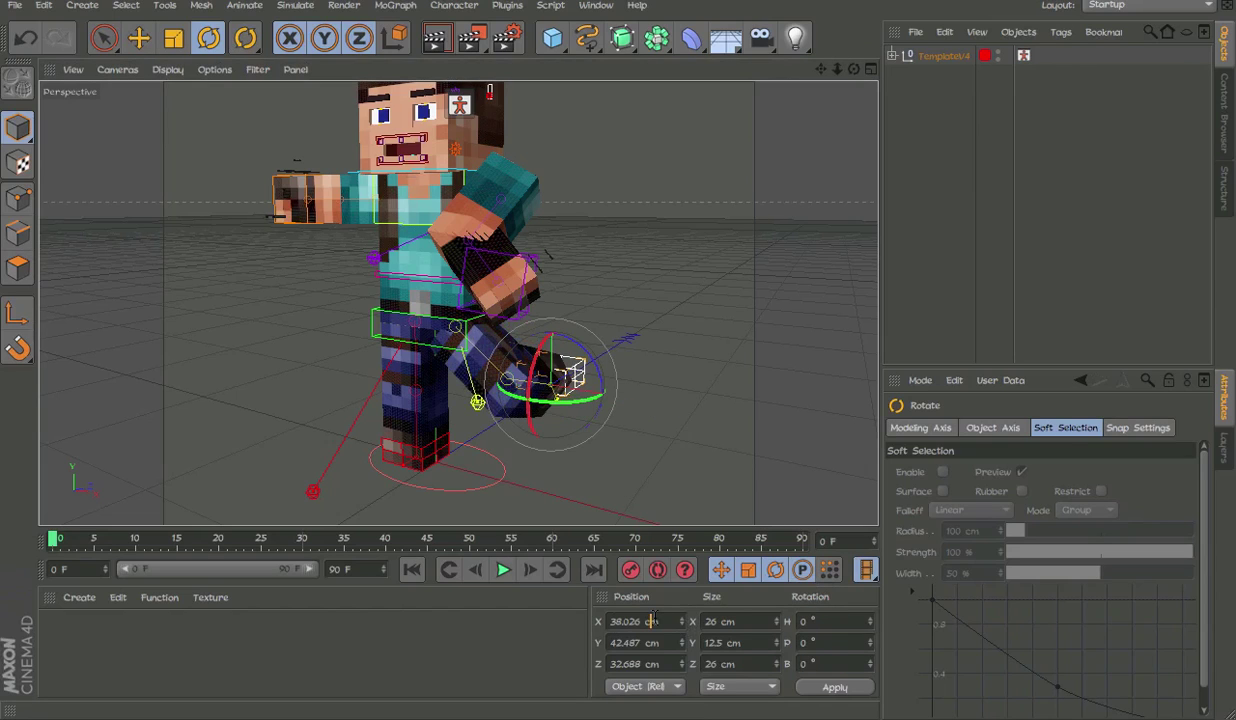
pyautogui.write('0')
pyautogui.press('Tab')
pyautogui.write('0')
pyautogui.press('Return')
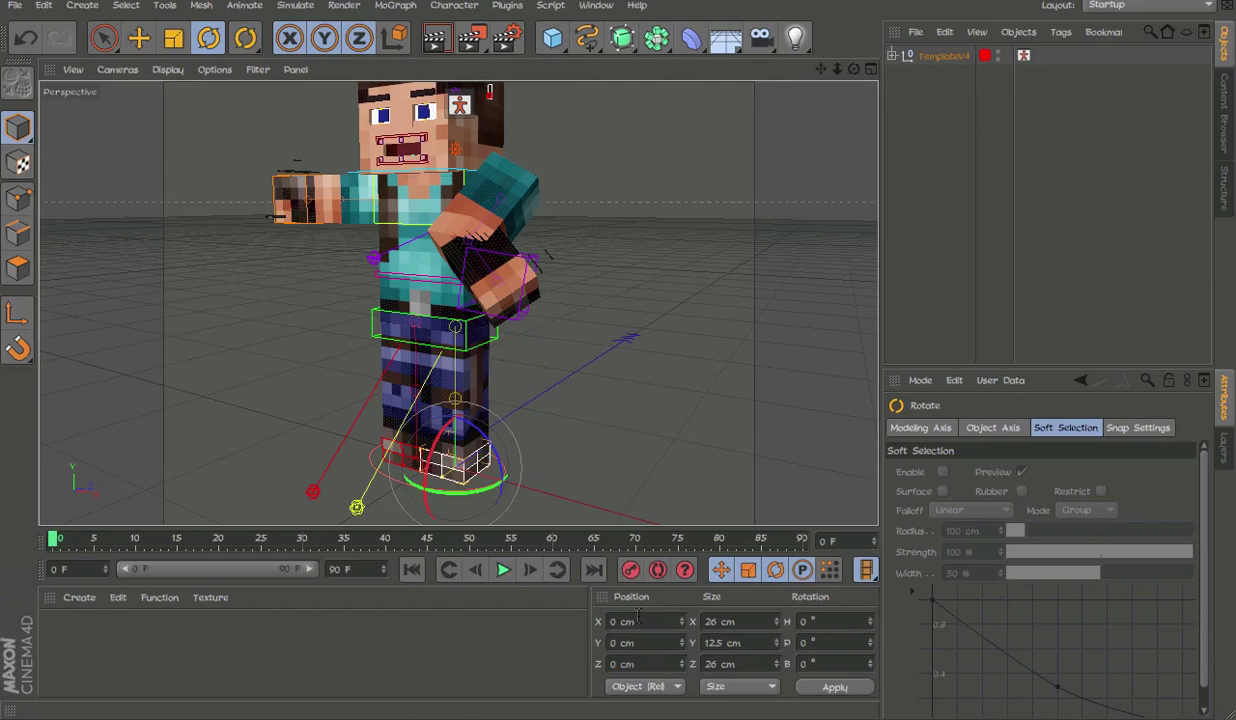
# Reset the left hand controller's position to 0 cm and its rotation to 0° on all axes.
pyautogui.click(520, 305)
pyautogui.click(668, 621)
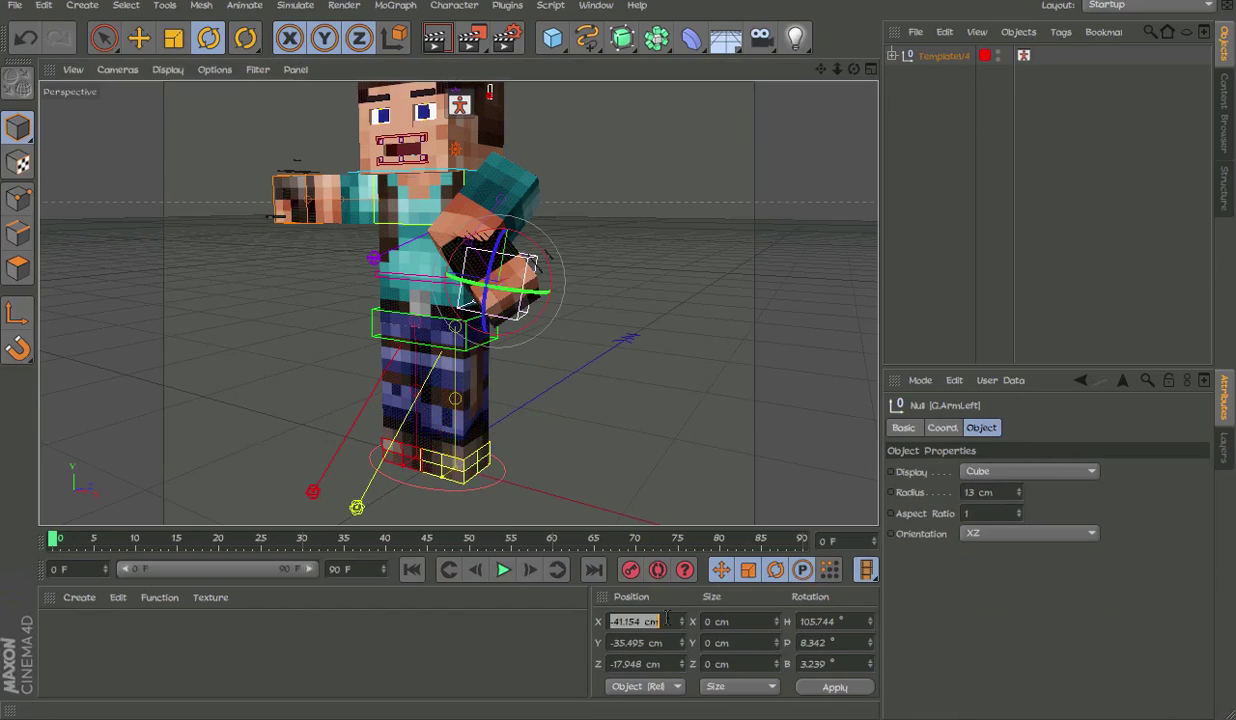
pyautogui.write('0')
pyautogui.press('Tab')
pyautogui.write('0')
pyautogui.press('Return')
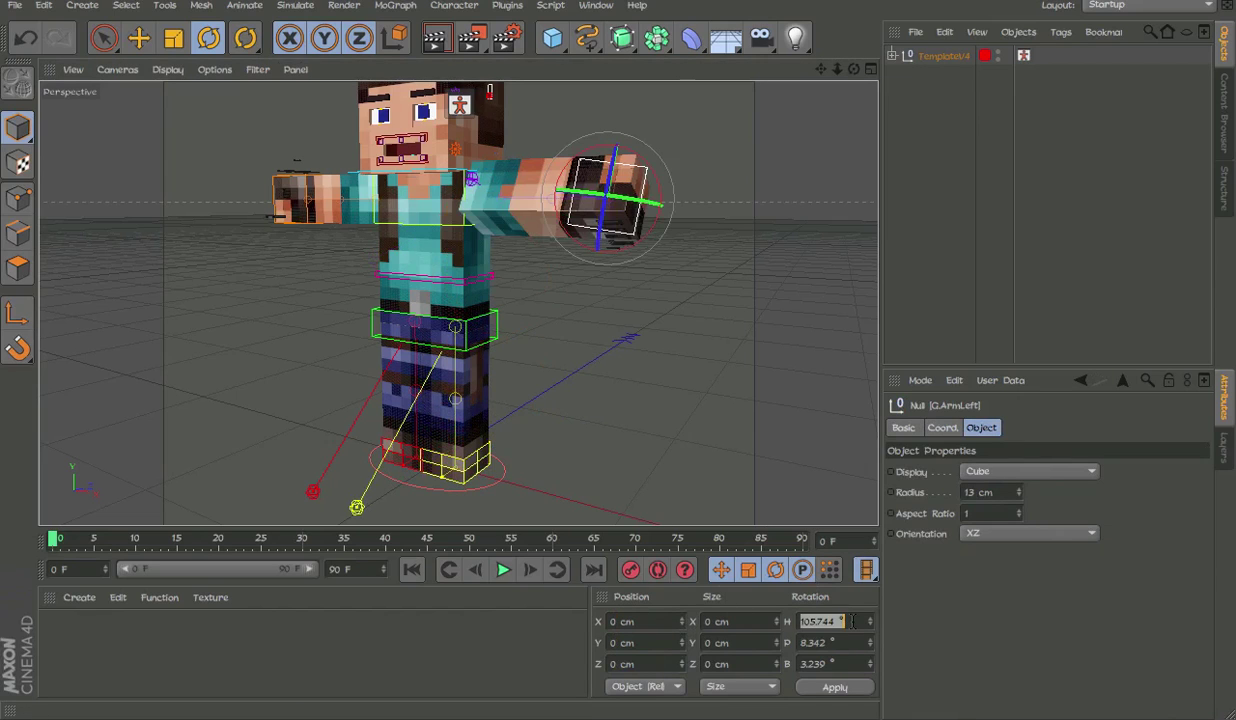
pyautogui.write('0')
pyautogui.press('Tab')
pyautogui.write('0')
pyautogui.press('Tab')
pyautogui.write('0')
pyautogui.press('Return')
# Open the rig's visual selector on its Fingers page.
pyautogui.keyDown('alt'); pyautogui.moveTo(660, 298); pyautogui.dragTo(698, 324, button='middle'); pyautogui.keyUp('alt')
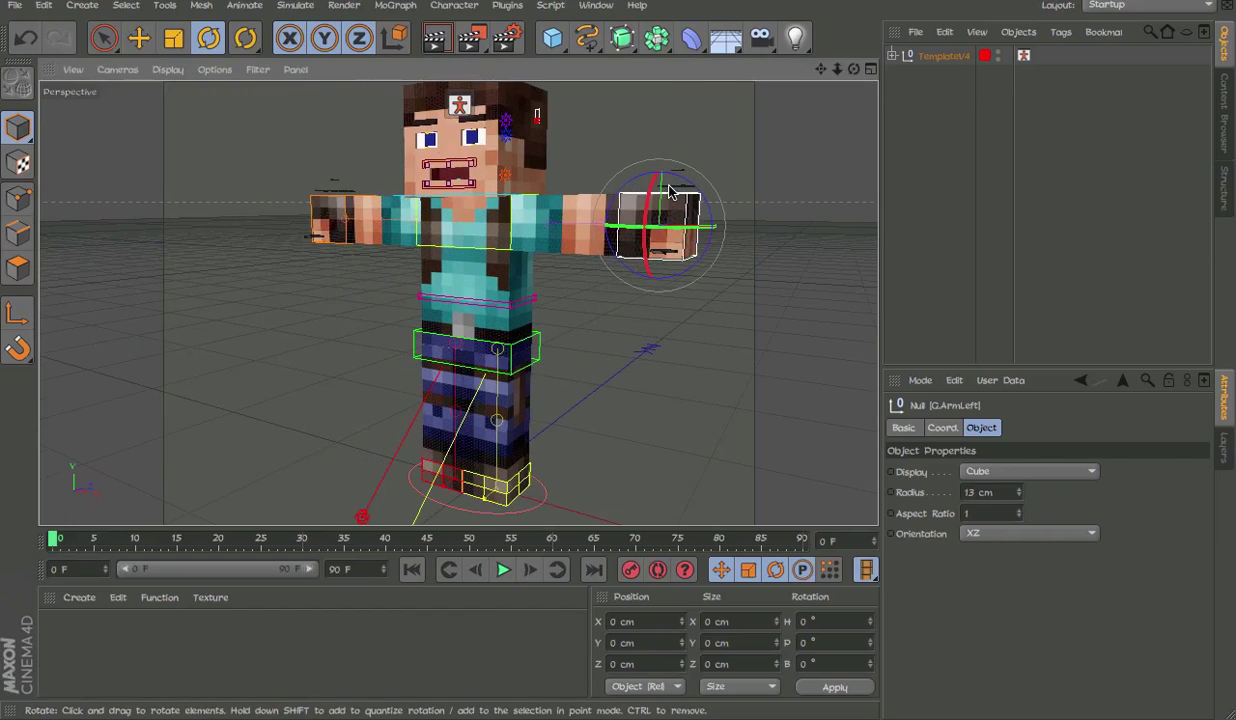
pyautogui.keyDown('alt'); pyautogui.moveTo(666, 185); pyautogui.dragTo(761, 248); pyautogui.keyUp('alt')
pyautogui.keyDown('alt'); pyautogui.moveTo(643, 165); pyautogui.dragTo(745, 163, button='right'); pyautogui.keyUp('alt')
pyautogui.keyDown('alt'); pyautogui.moveTo(745, 168); pyautogui.dragTo(621, 229, button='middle'); pyautogui.keyUp('alt')
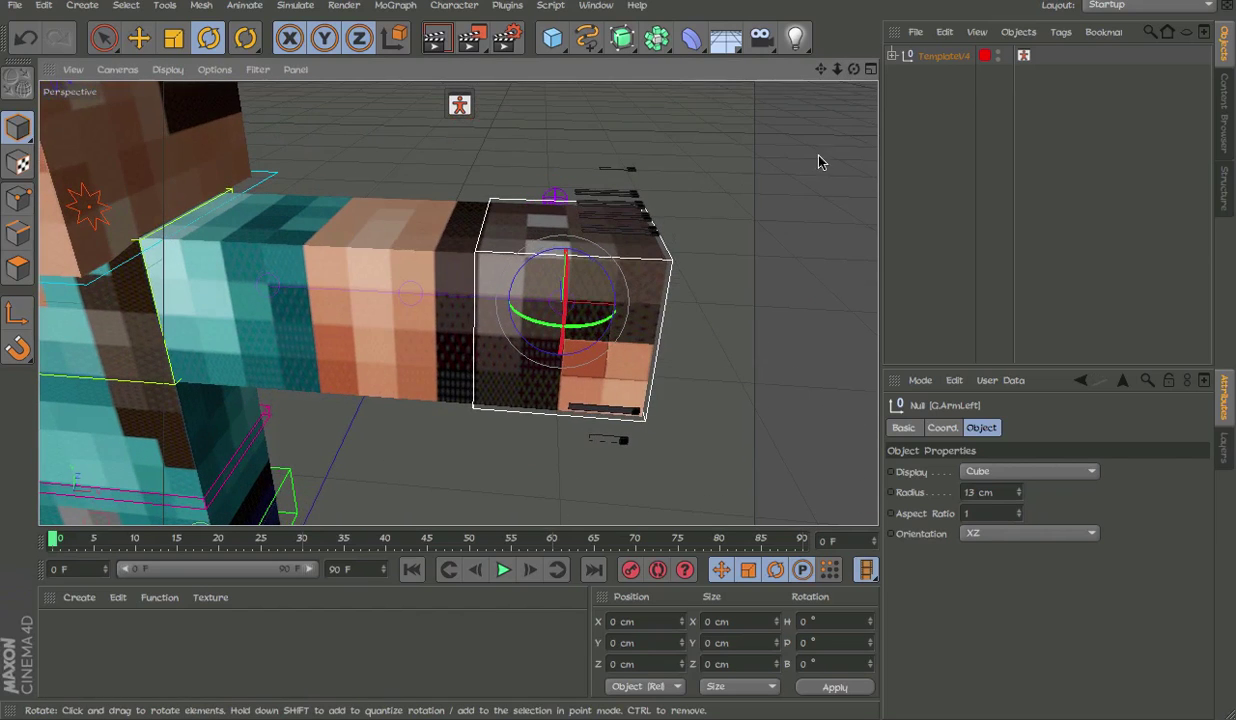
pyautogui.doubleClick(1023, 55)
pyautogui.click(1008, 67)
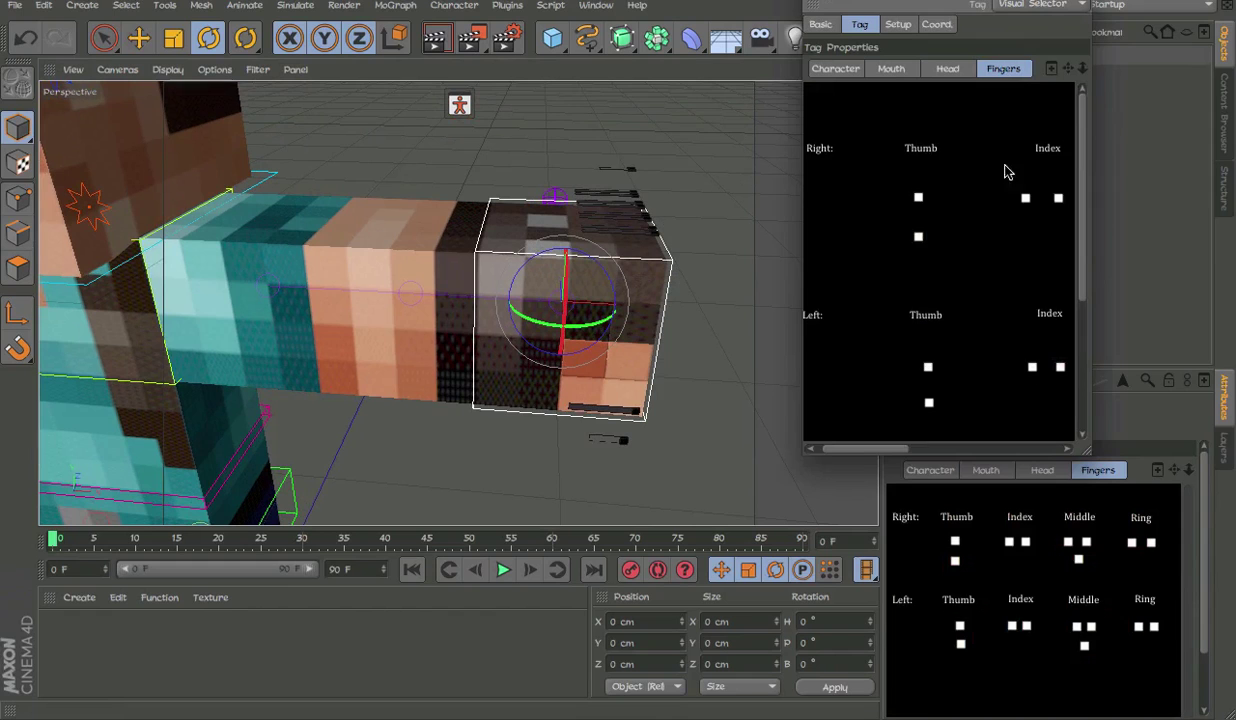
pyautogui.keyDown('alt'); pyautogui.moveTo(1027, 361); pyautogui.dragTo(967, 361, button='right'); pyautogui.keyUp('alt')
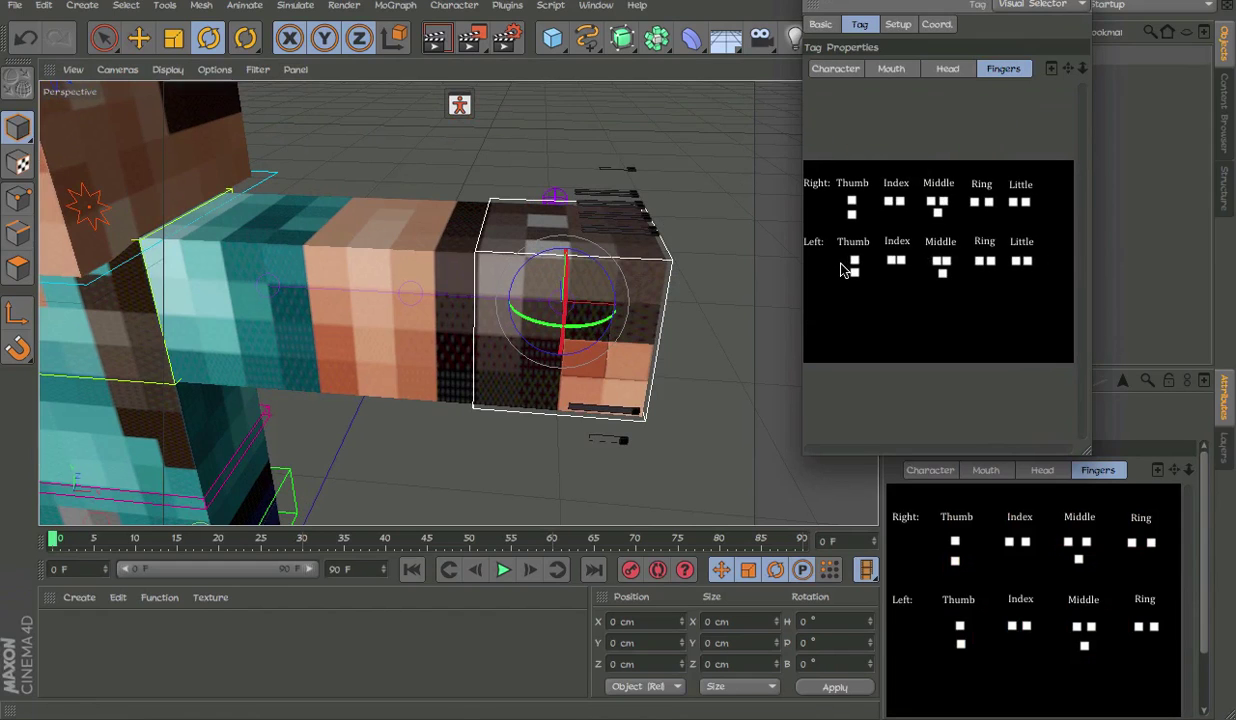
# Select all left-hand finger controllers in the visual selector and move them together to straighten the fingers.
pyautogui.moveTo(841, 240); pyautogui.dragTo(1074, 308)
pyautogui.keyDown('alt'); pyautogui.moveTo(577, 318); pyautogui.dragTo(459, 338, button='middle'); pyautogui.keyUp('alt')
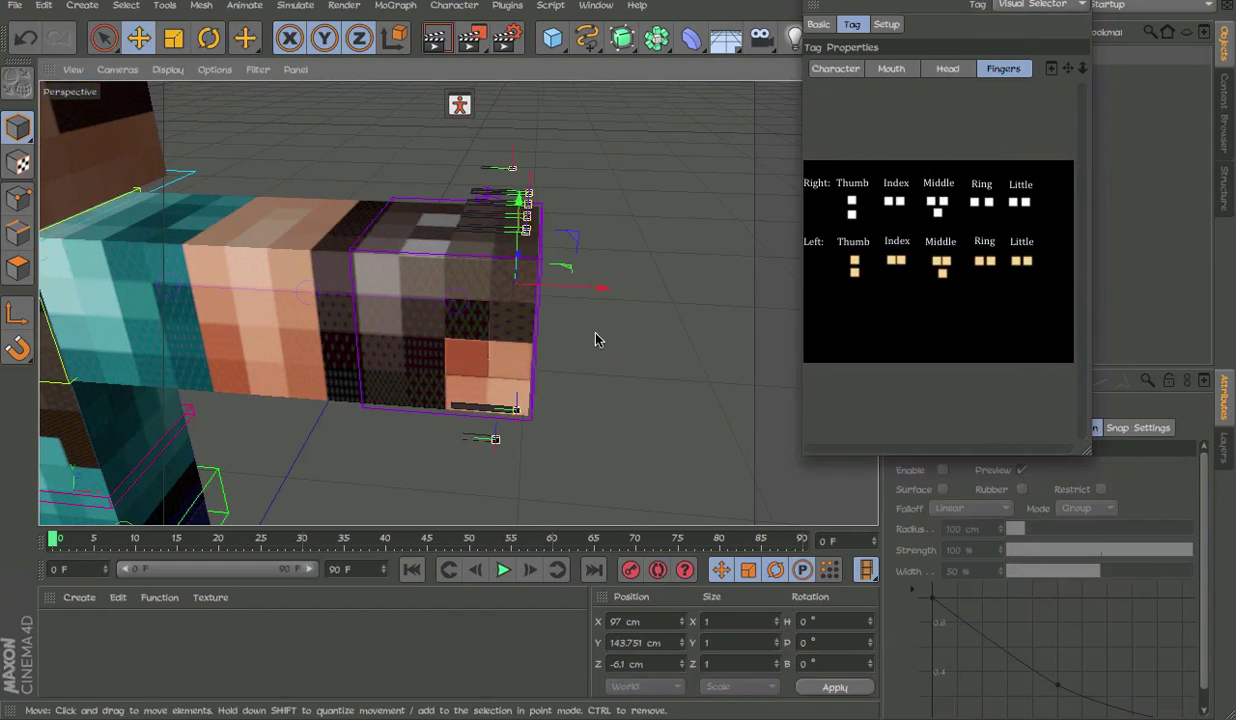
pyautogui.moveTo(590, 337)
pyautogui.mouseDown()
pyautogui.moveTo(566, 323)
pyautogui.moveTo(533, 337)
pyautogui.moveTo(718, 356)
pyautogui.moveTo(593, 347)
pyautogui.mouseUp()
# Curl the left index, middle, ring and little fingers with their paired controllers, and readjust the two index controllers individually.
pyautogui.moveTo(883, 236); pyautogui.dragTo(905, 291)
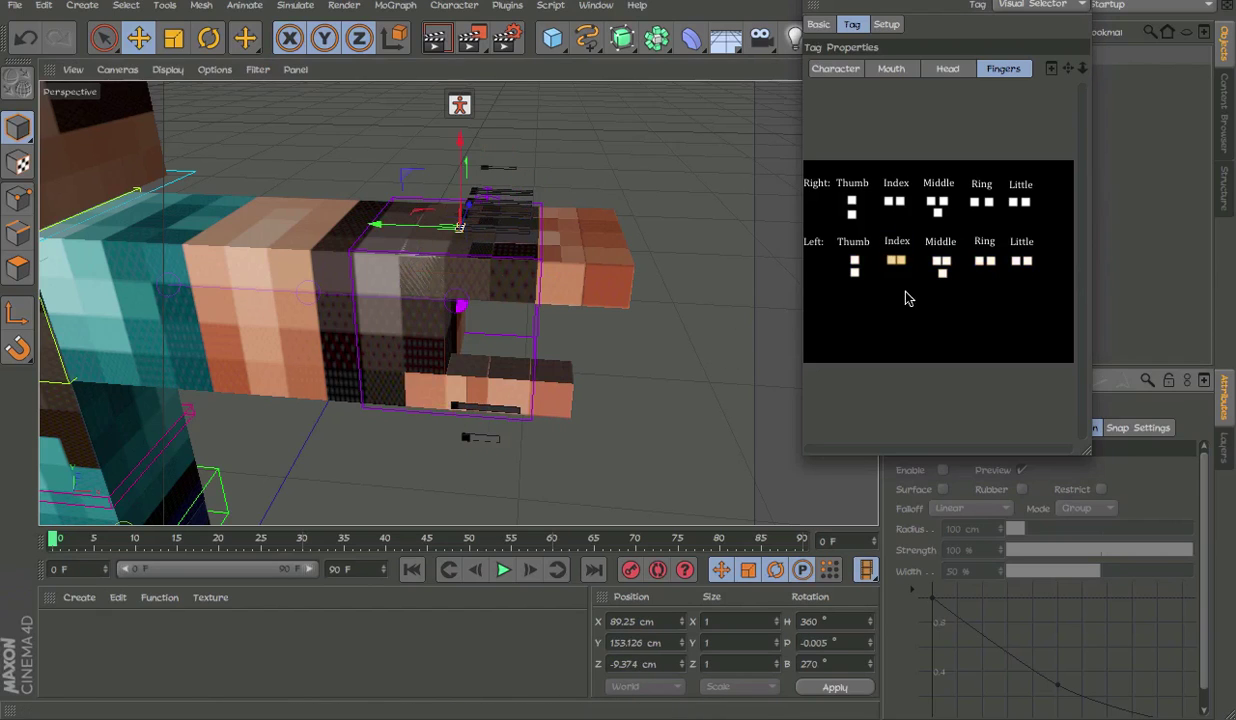
pyautogui.moveTo(541, 303); pyautogui.dragTo(648, 281)
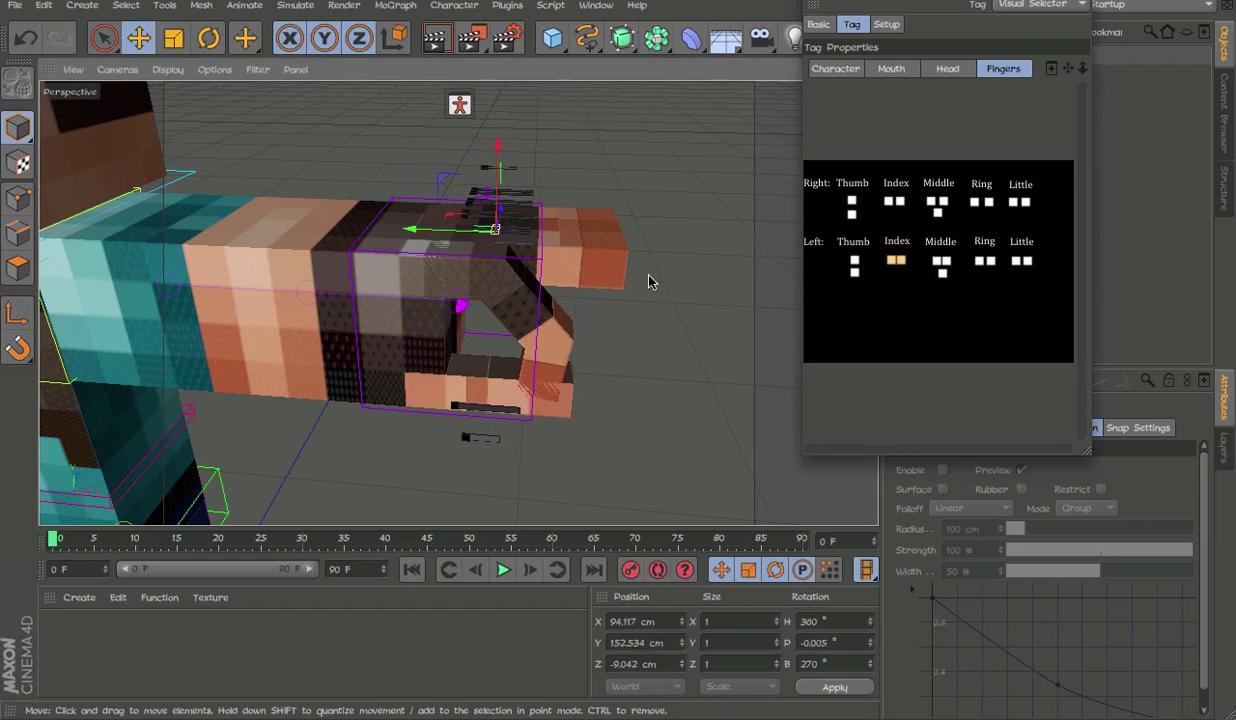
pyautogui.keyDown('shift'); pyautogui.moveTo(951, 260); pyautogui.dragTo(946, 266); pyautogui.keyUp('shift')
pyautogui.click(913, 260)
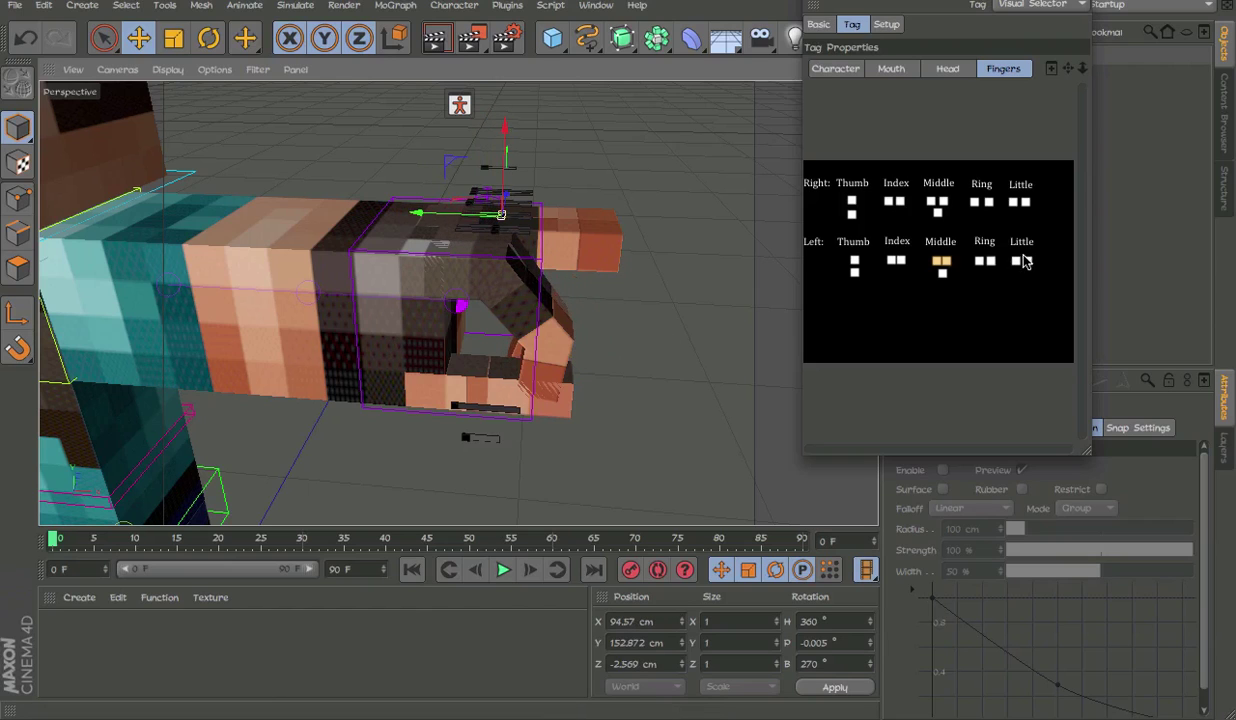
pyautogui.click(983, 259)
pyautogui.moveTo(607, 303); pyautogui.dragTo(629, 295)
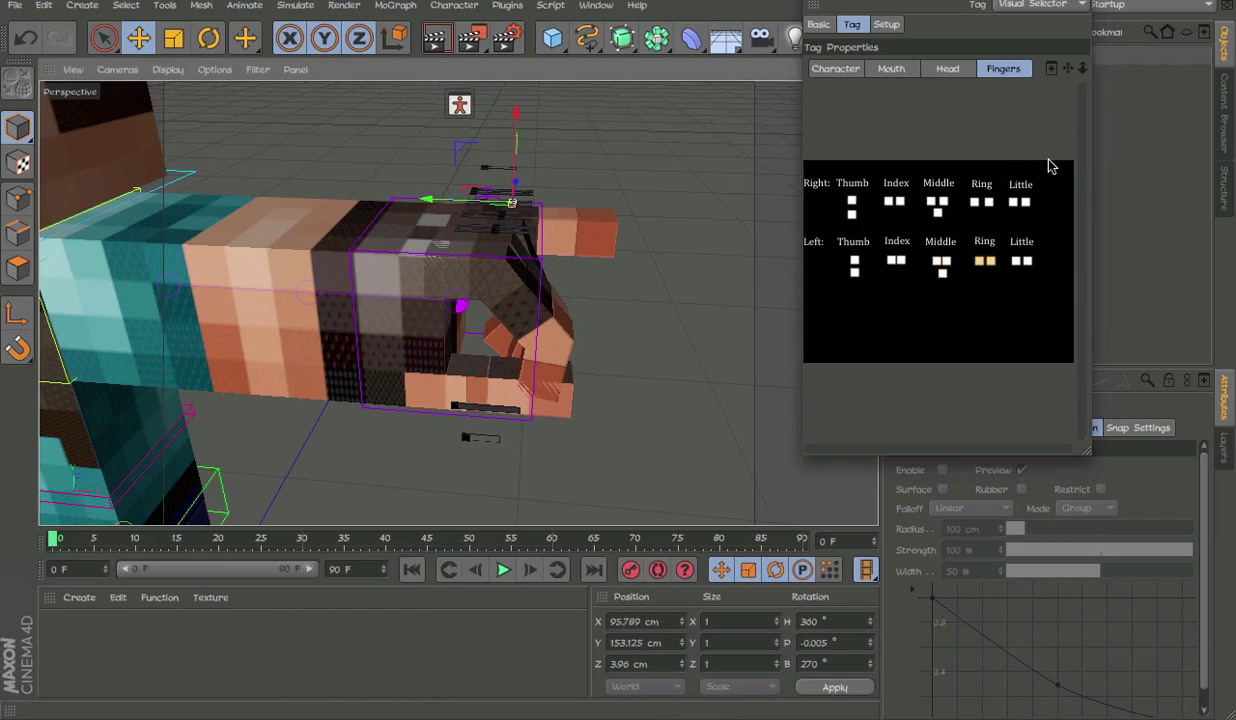
pyautogui.click(1021, 260)
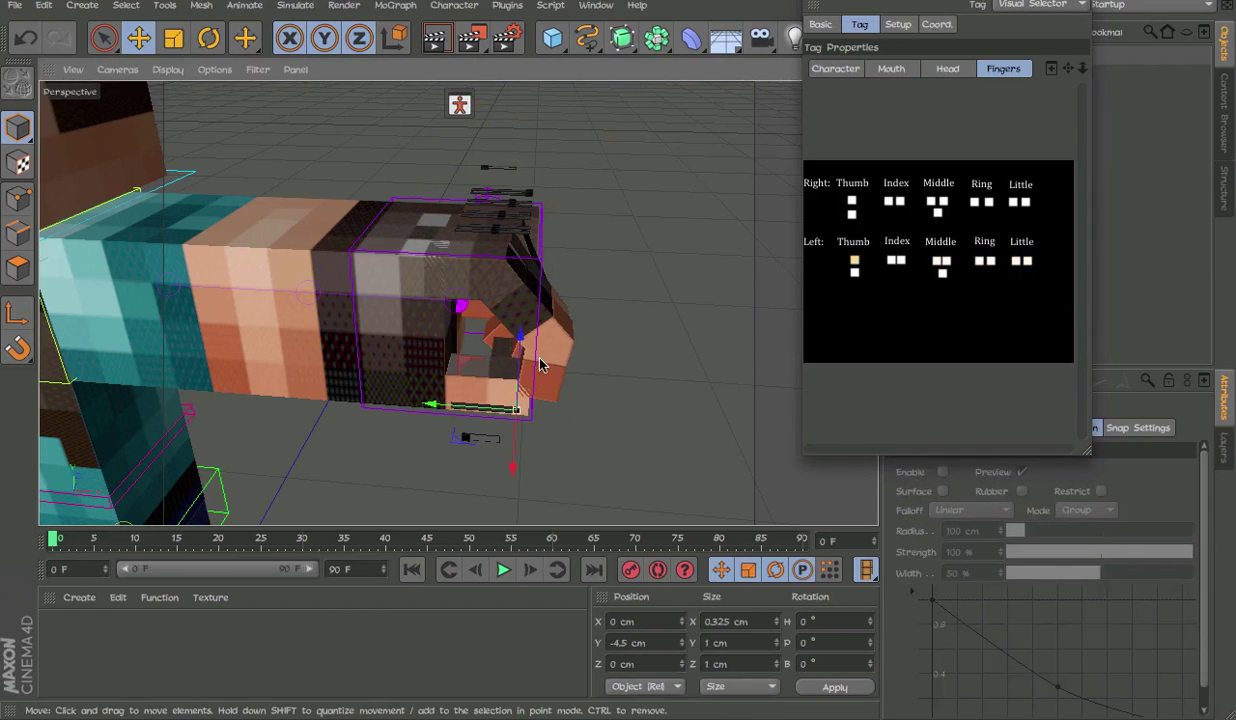
pyautogui.click(495, 229)
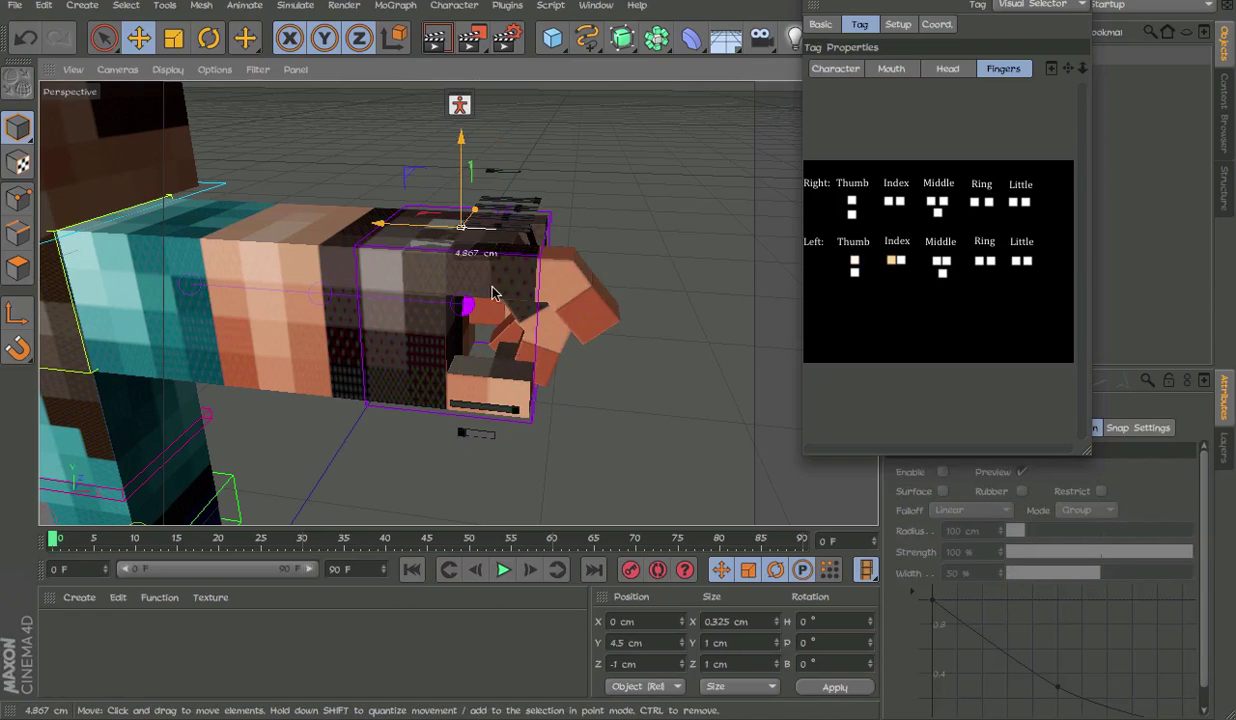
pyautogui.click(503, 221)
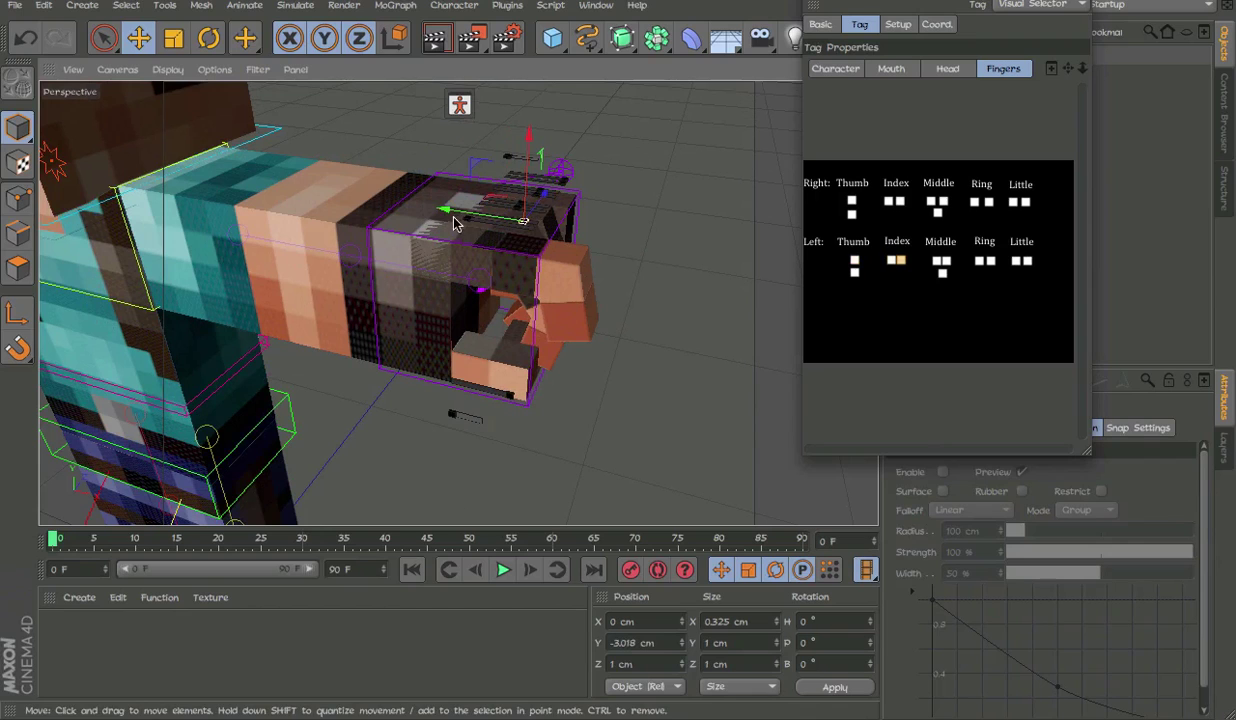
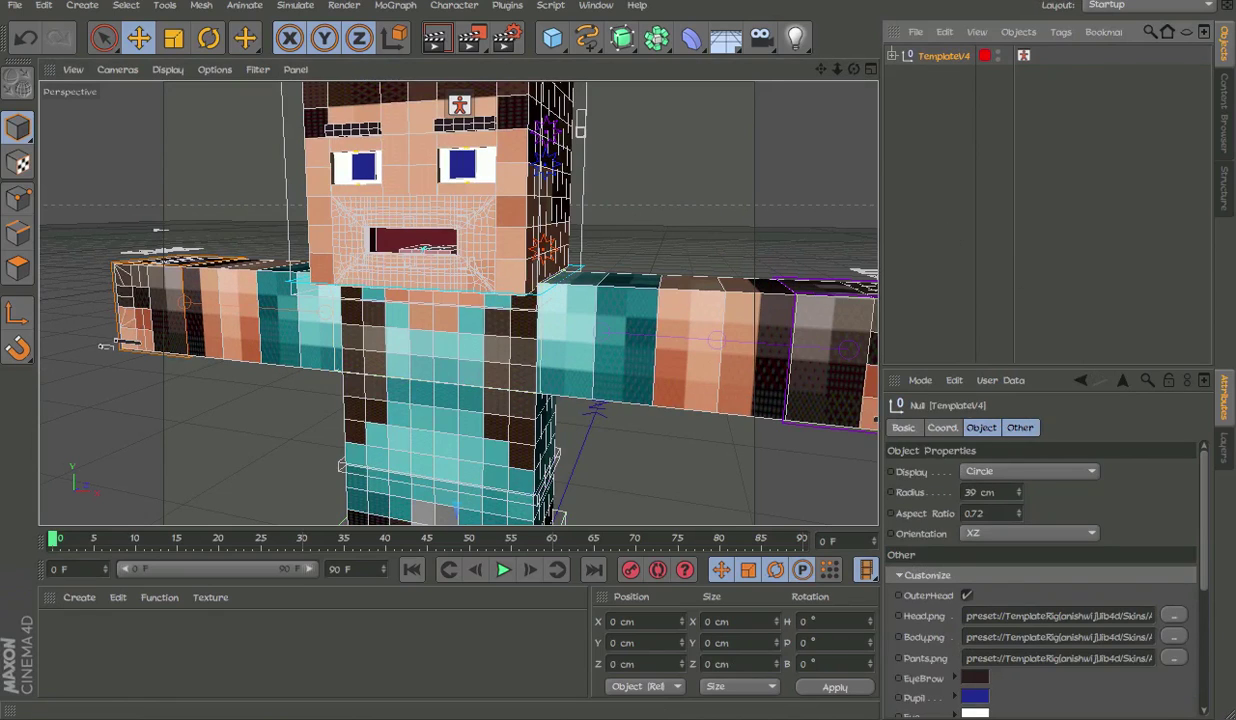
# Apply the Assasin.png skin from the library to the rig's head texture.
pyautogui.scroll(-4, 943, 641)
pyautogui.scroll(4, 943, 641)
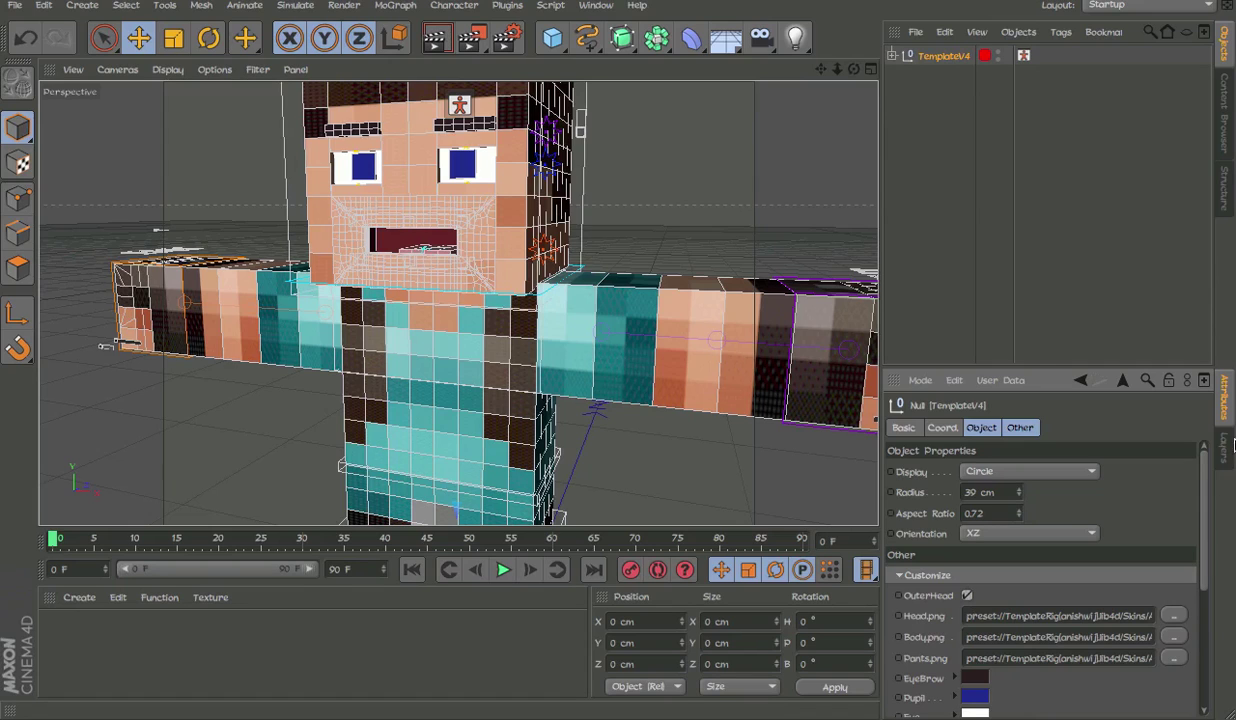
pyautogui.click(1225, 140)
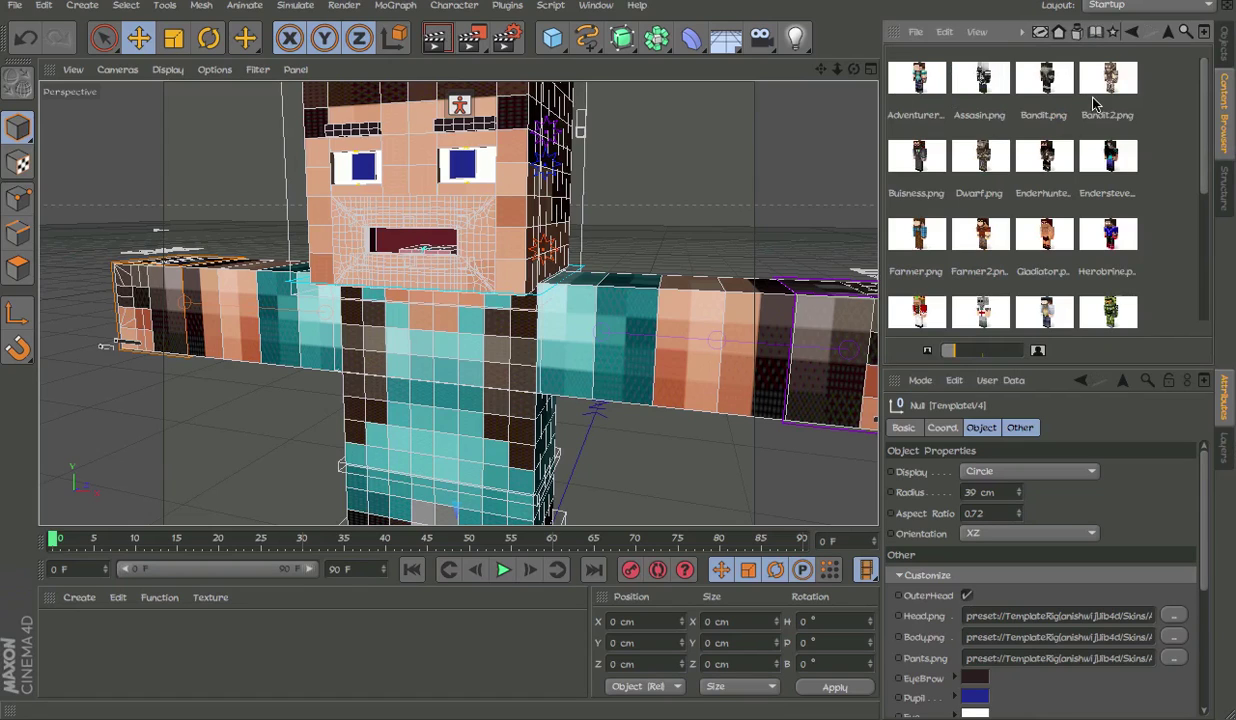
pyautogui.moveTo(1010, 87); pyautogui.dragTo(1000, 614)
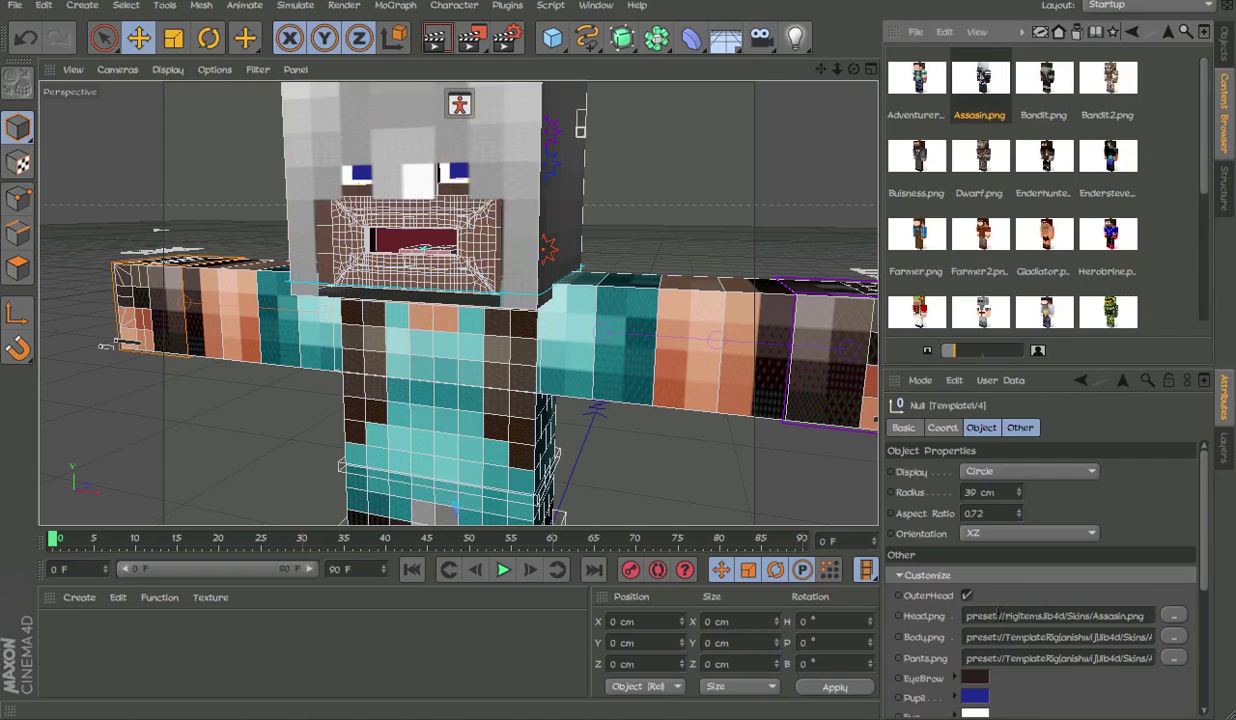
pyautogui.keyDown('alt'); pyautogui.moveTo(540, 256); pyautogui.dragTo(554, 354, button='middle'); pyautogui.keyUp('alt')
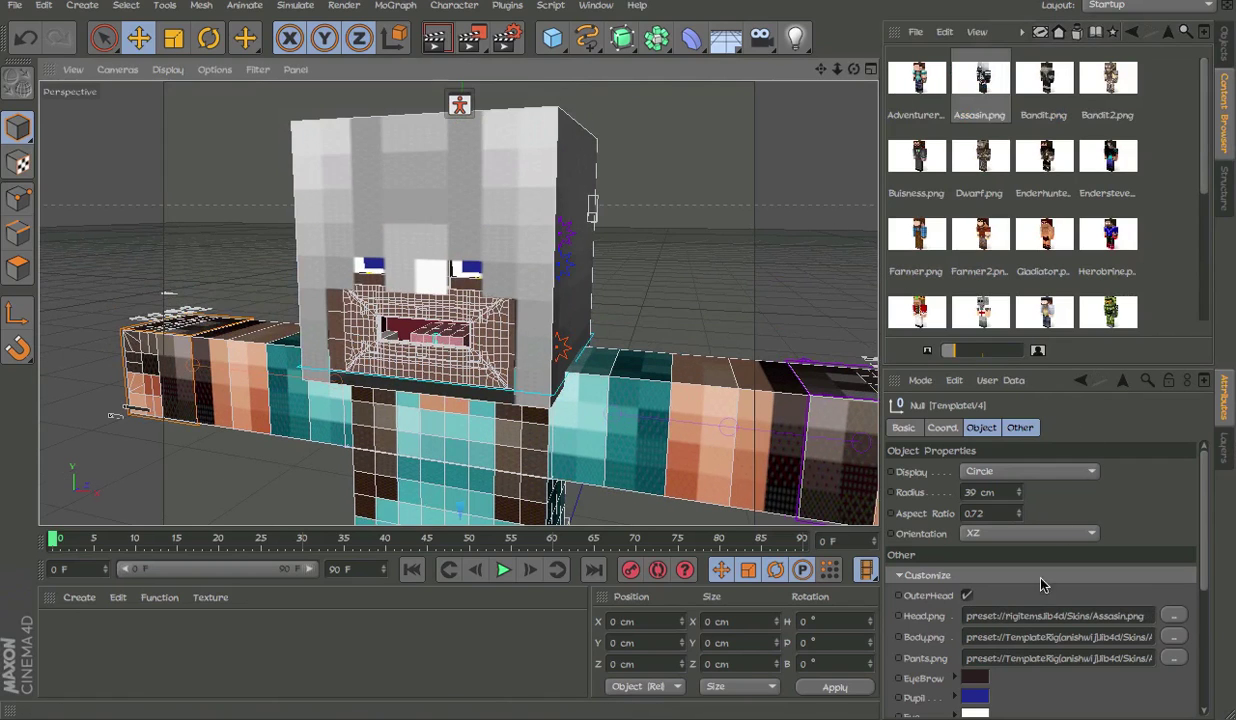
# Toggle the rig's outer head option off and on, and undo the Assasin.png head texture.
pyautogui.click(966, 596)
pyautogui.click(967, 596)
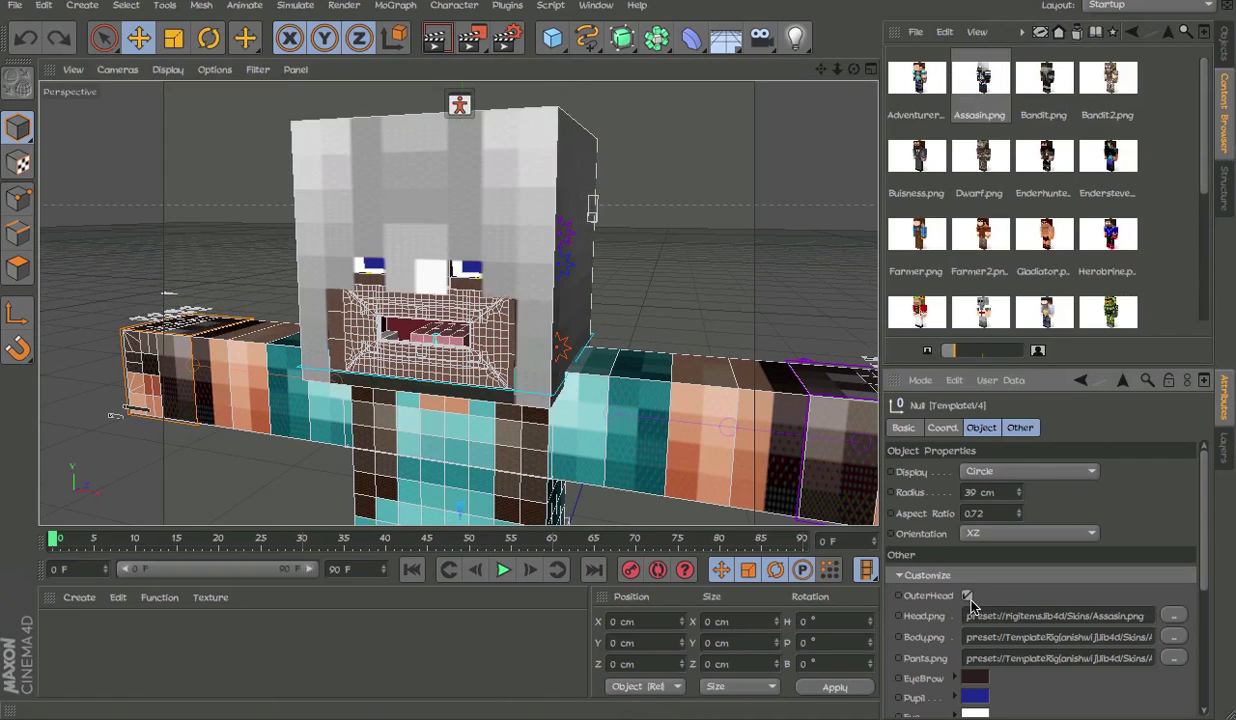
pyautogui.hotkey('ctrl', 'z')
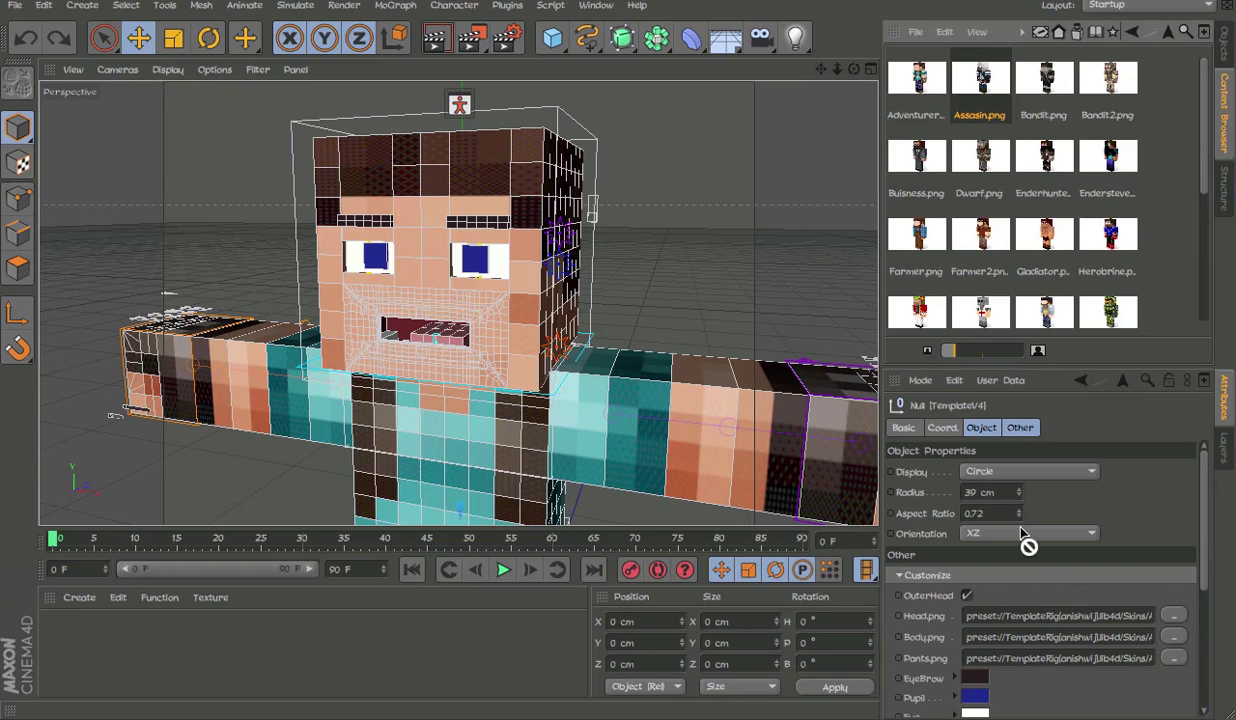
# Assign Assasin.png as the rig's body texture and Knight.png as its pants texture.
pyautogui.moveTo(1005, 658); pyautogui.dragTo(1003, 641)
pyautogui.moveTo(976, 309); pyautogui.dragTo(1040, 658)
# Try Old Man.png as the rig's head texture and undo the change.
pyautogui.moveTo(1017, 200); pyautogui.dragTo(1035, 615)
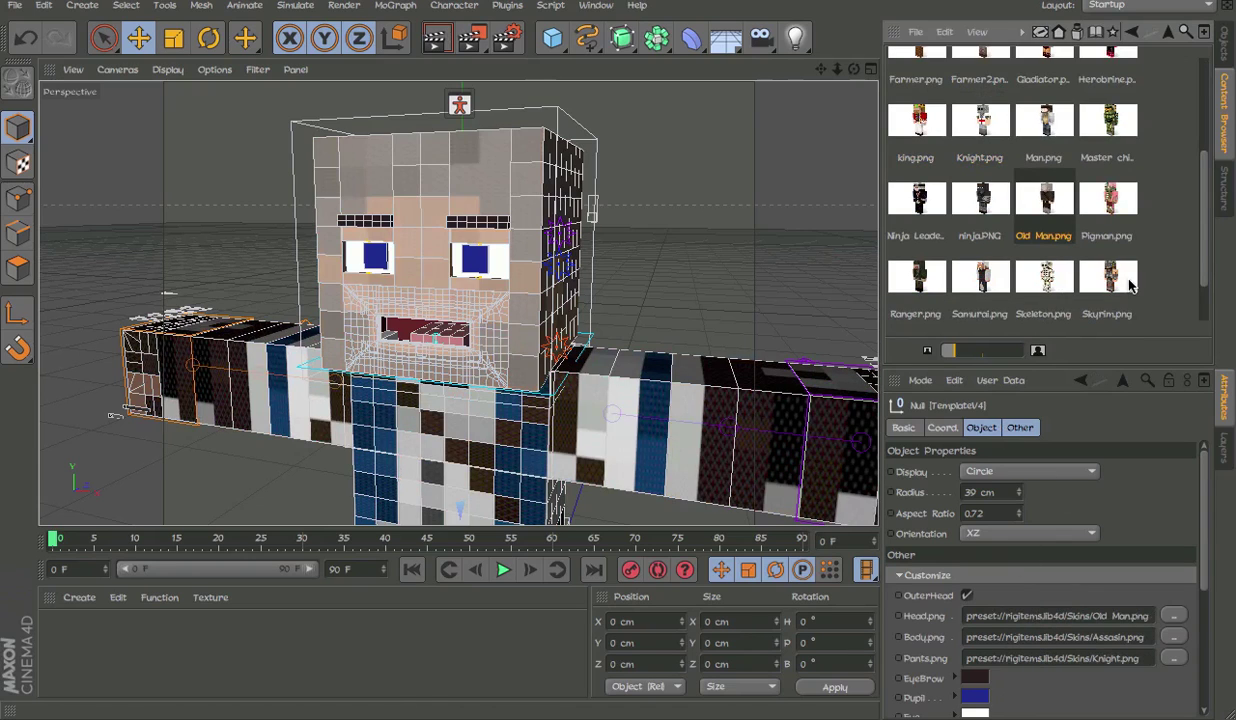
pyautogui.hotkey('ctrl', 'z')
pyautogui.scroll(3, 1040, 243)
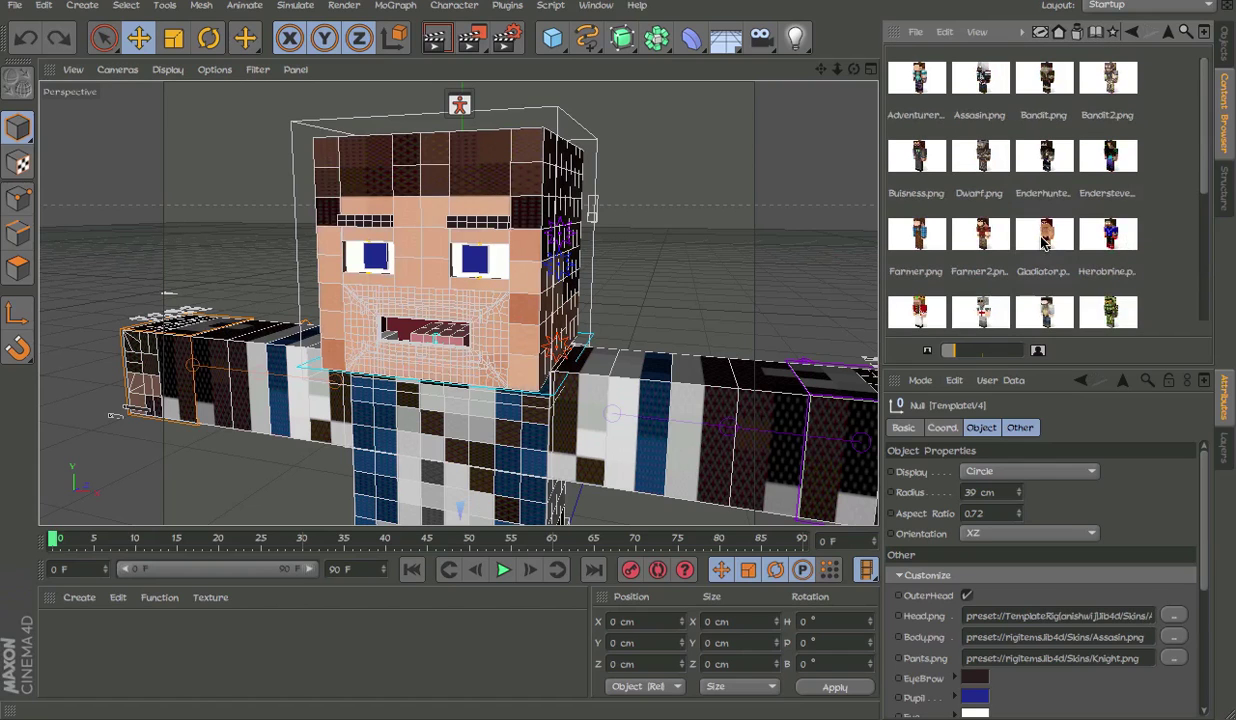
# Try dark red as the rig's eye colour and undo the change.
pyautogui.keyDown('alt'); pyautogui.moveTo(534, 287); pyautogui.dragTo(563, 281, button='middle'); pyautogui.keyUp('alt')
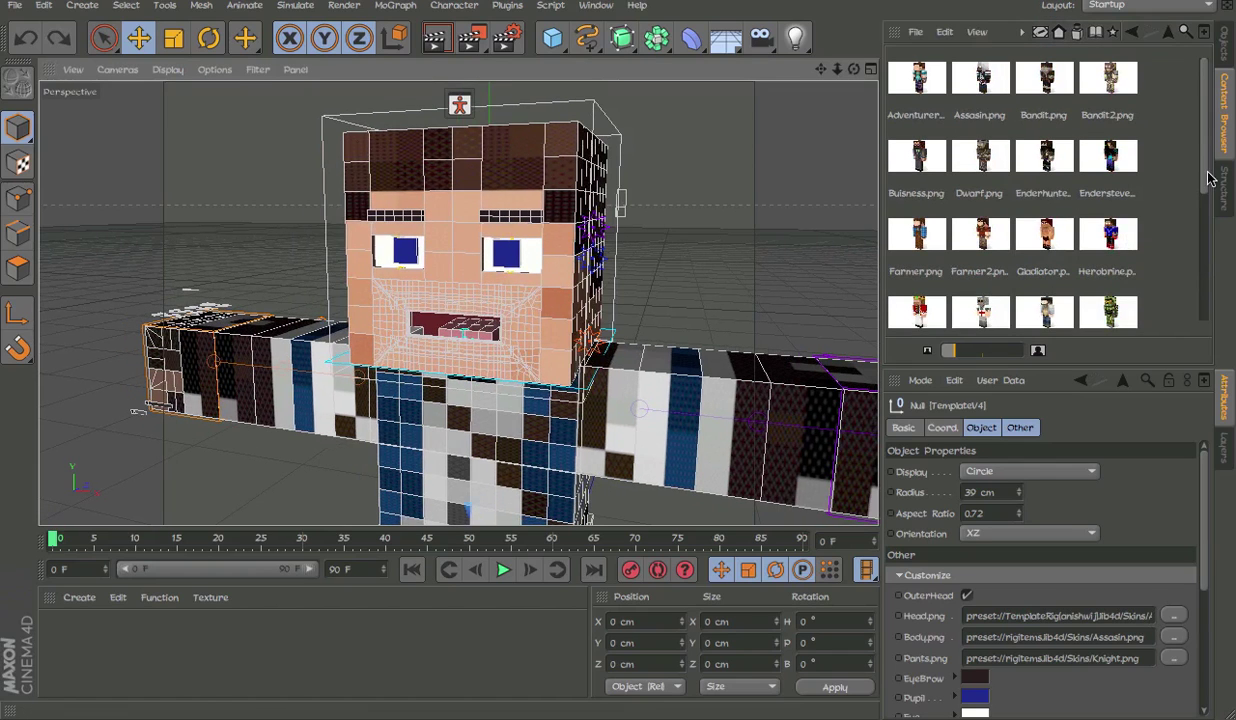
pyautogui.scroll(-3, 938, 660)
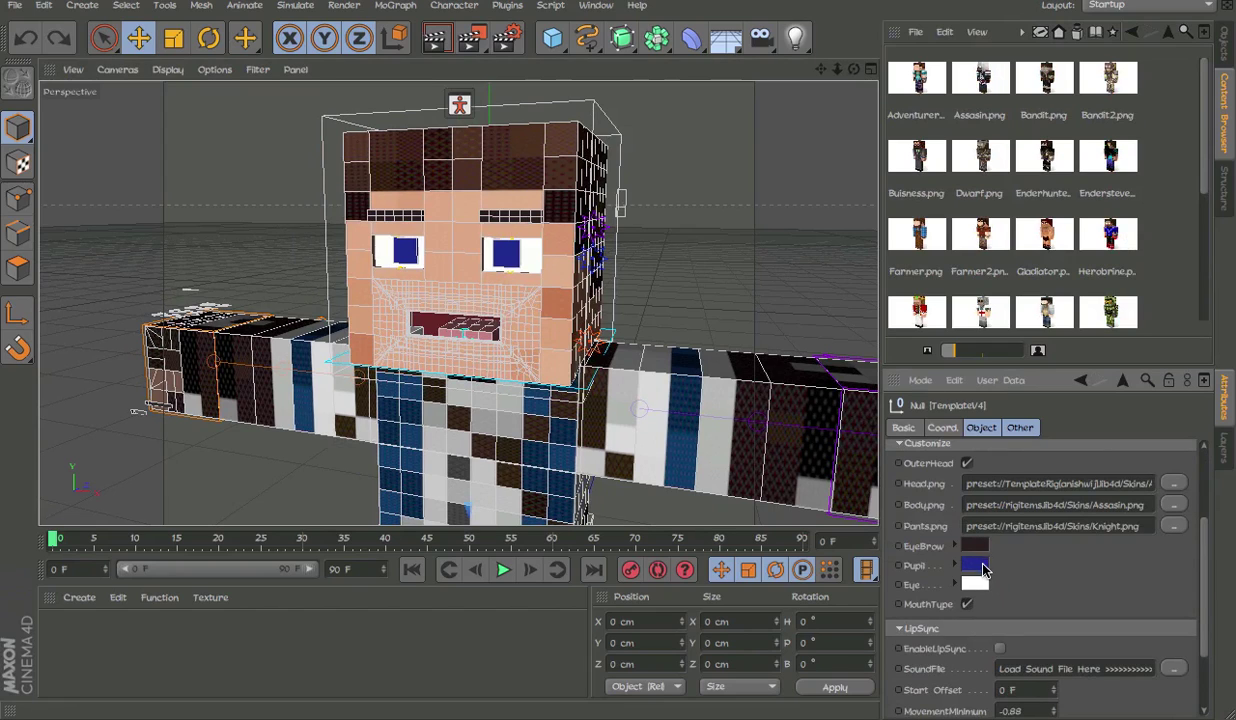
pyautogui.click(975, 586)
pyautogui.click(951, 590)
pyautogui.click(1010, 665)
pyautogui.scroll(1, 515, 248)
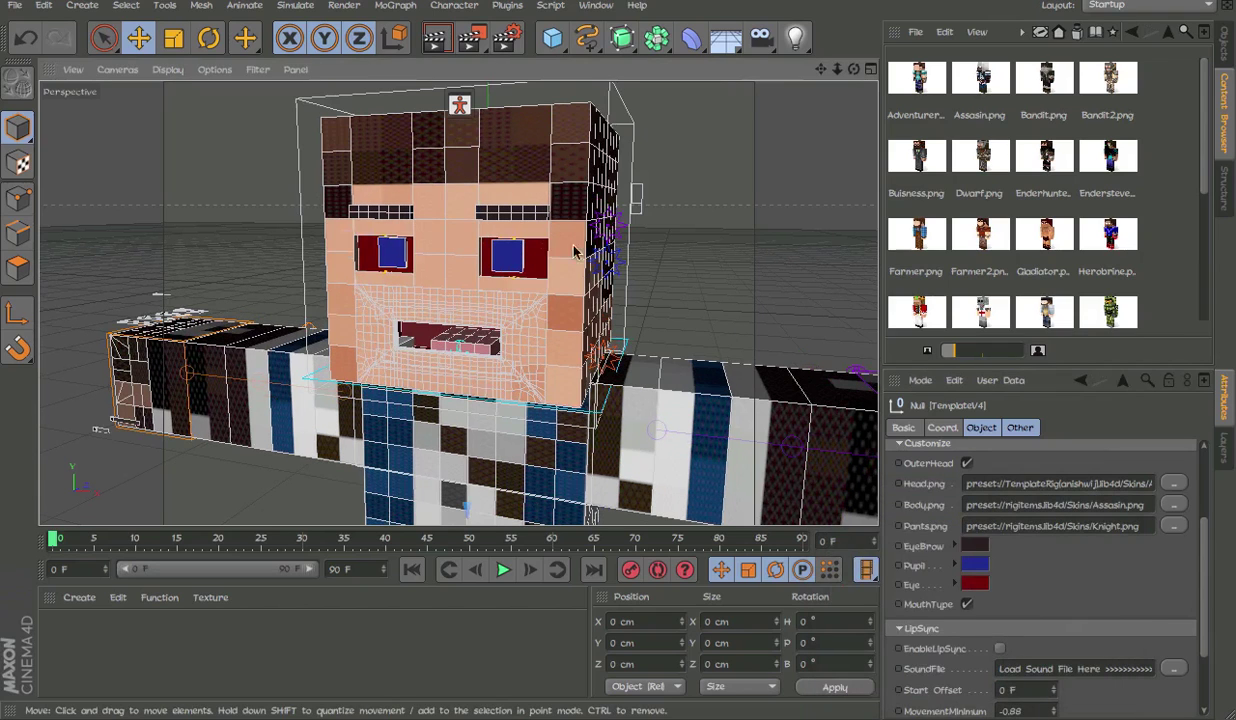
pyautogui.hotkey('ctrl', 'z')
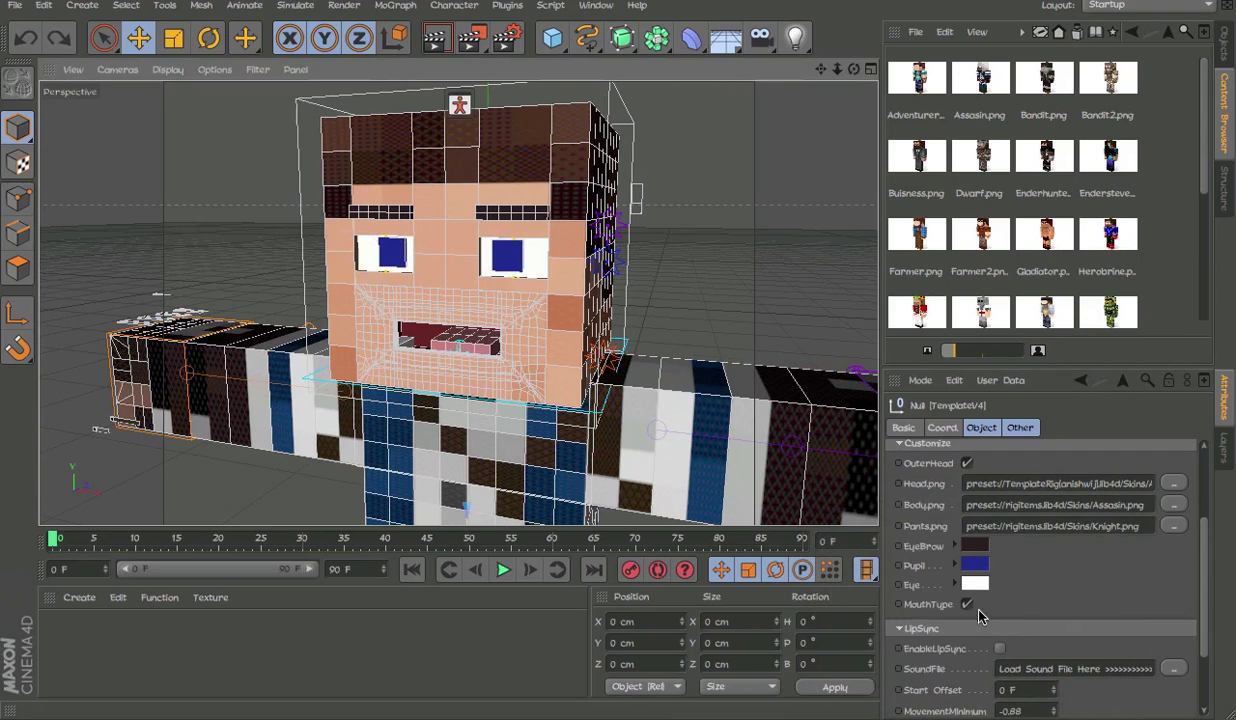
# Toggle the rig's mouth type option and restore it, keeping the rig selected.
pyautogui.click(967, 605)
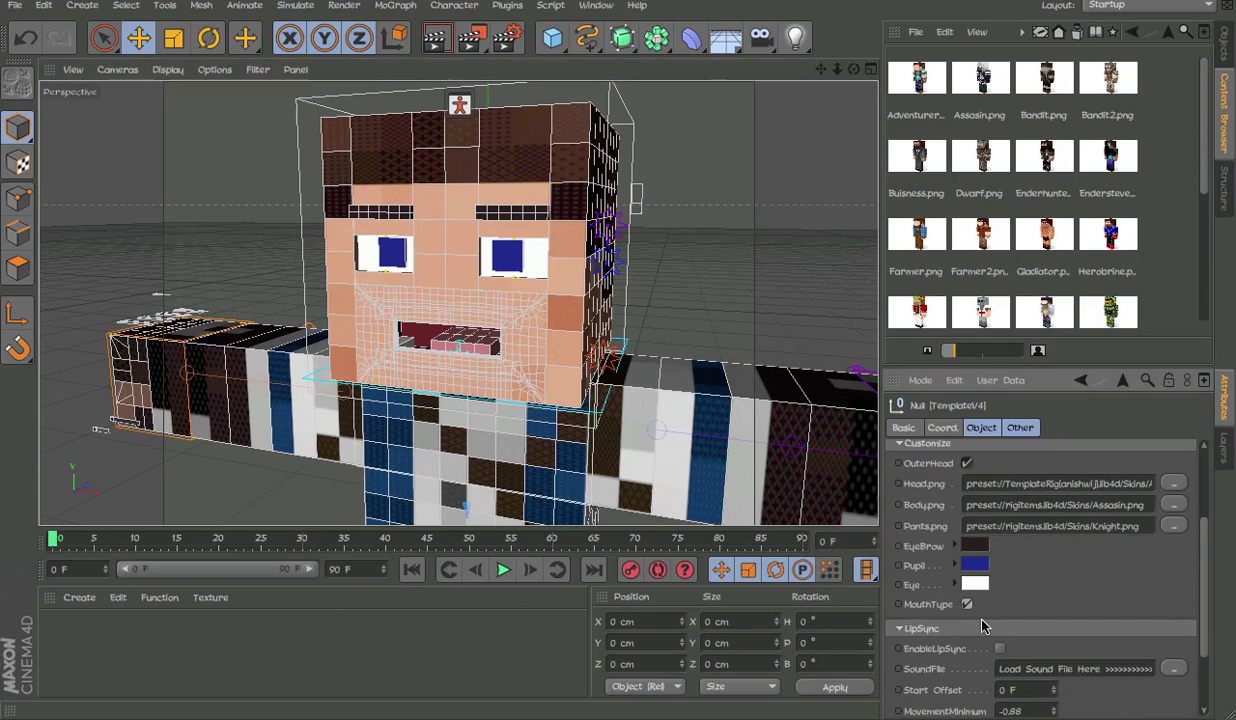
pyautogui.scroll(-3, 928, 601)
pyautogui.keyDown('alt'); pyautogui.moveTo(550, 371); pyautogui.dragTo(574, 361); pyautogui.keyUp('alt')
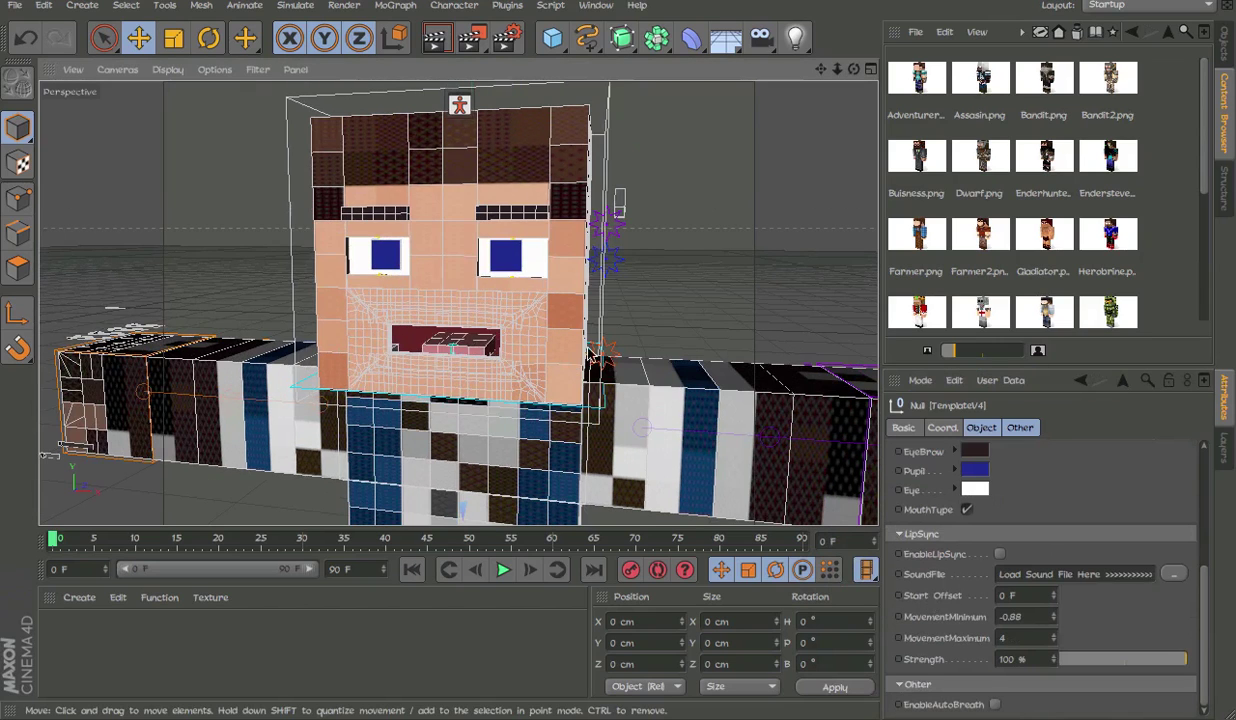
pyautogui.click(698, 312)
pyautogui.hotkey('ctrl', 'z')
# Enable automatic breathing for the rig, play the animation and deselect the rig to inspect the motion.
pyautogui.scroll(-7, 943, 697)
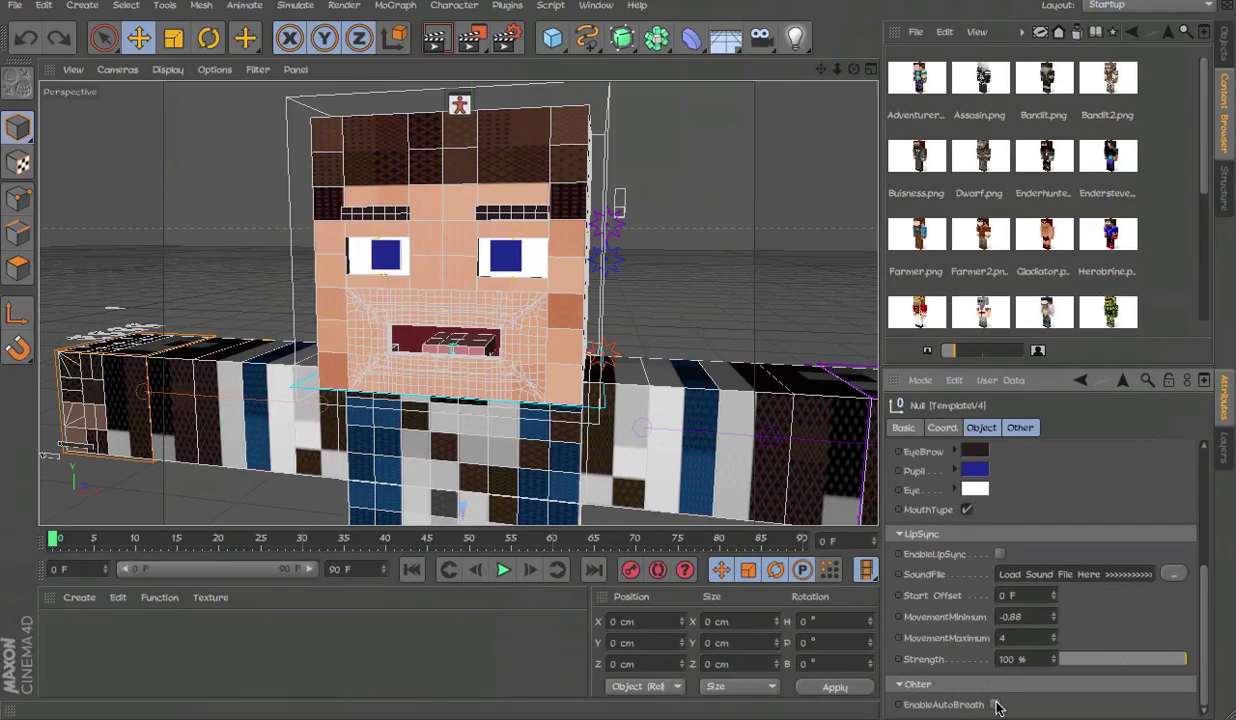
pyautogui.click(997, 705)
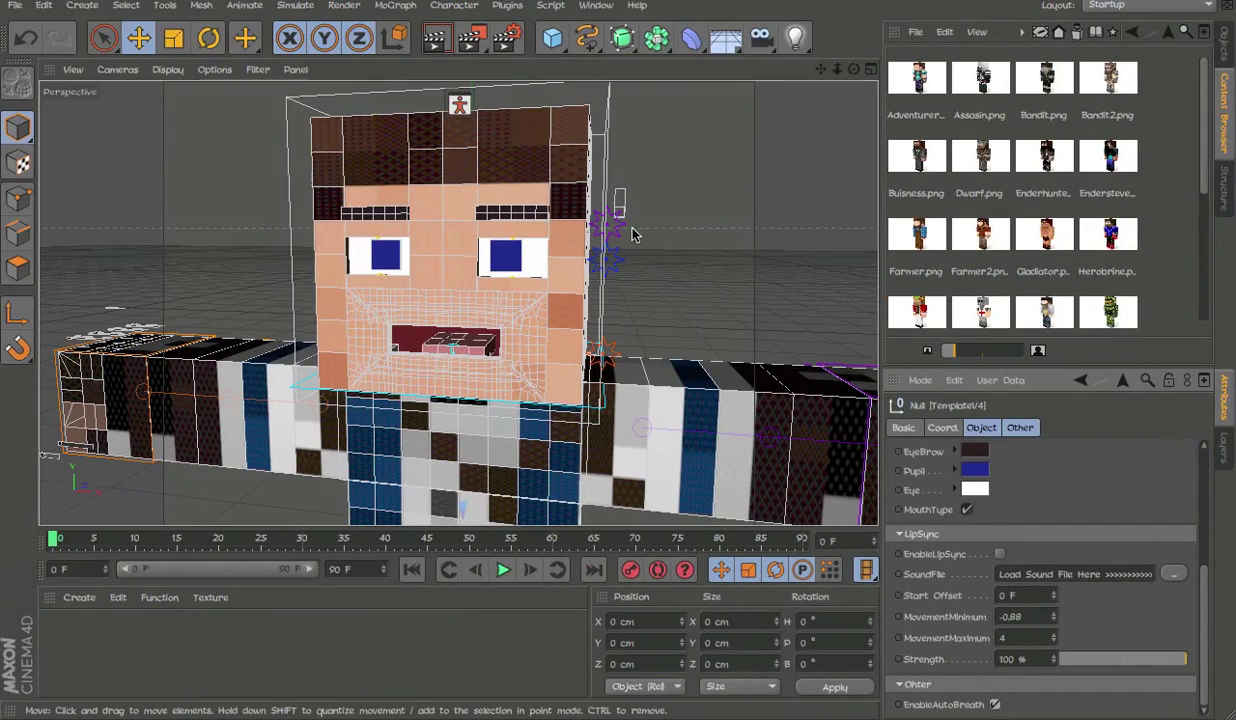
pyautogui.scroll(-8, 568, 509)
pyautogui.click(503, 569)
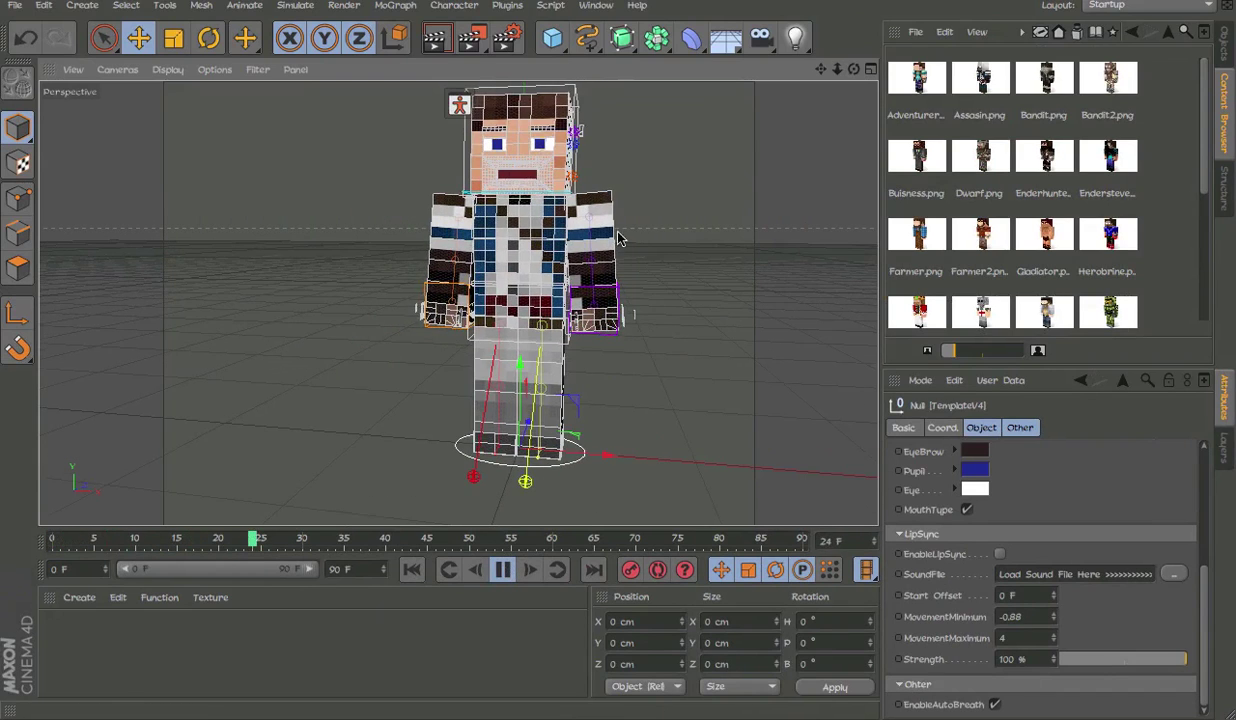
pyautogui.click(646, 243)
pyautogui.keyDown('alt'); pyautogui.moveTo(646, 243); pyautogui.dragTo(602, 229); pyautogui.keyUp('alt')
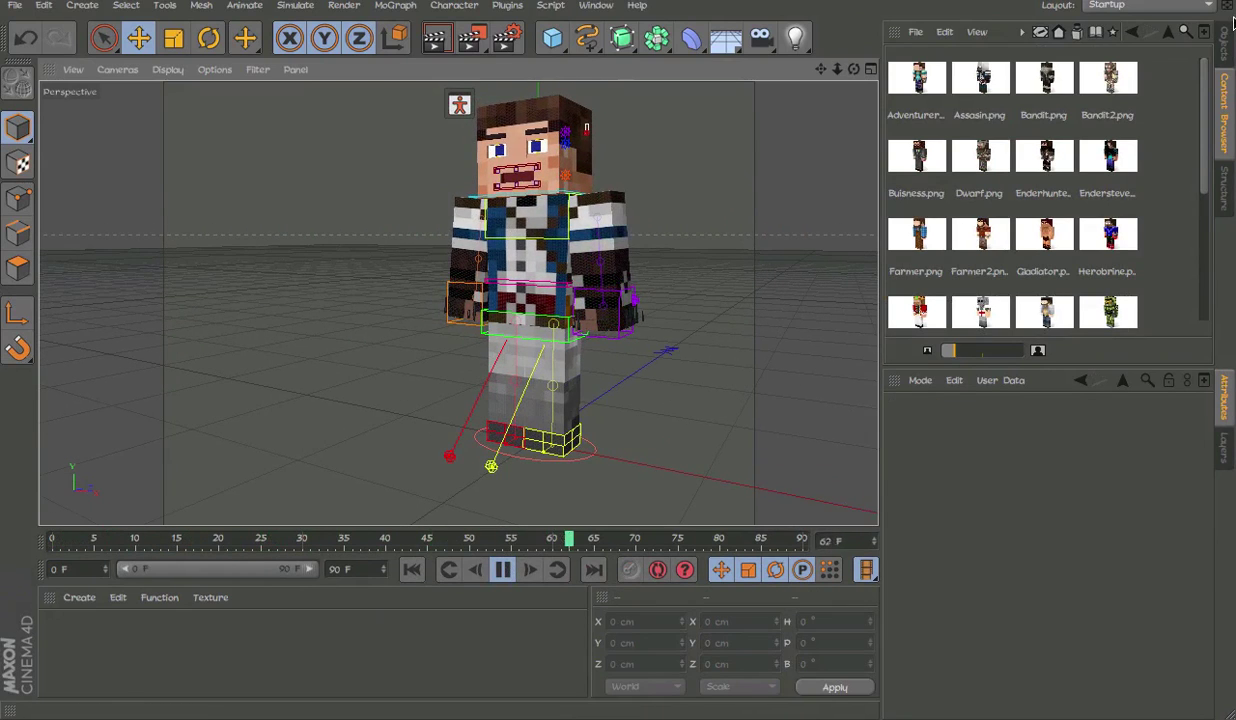
# Select the TemplateV4 rig again and assign Farmer2.png from the skin library as its pants texture.
pyautogui.click(1226, 42)
pyautogui.click(962, 55)
pyautogui.click(1231, 95)
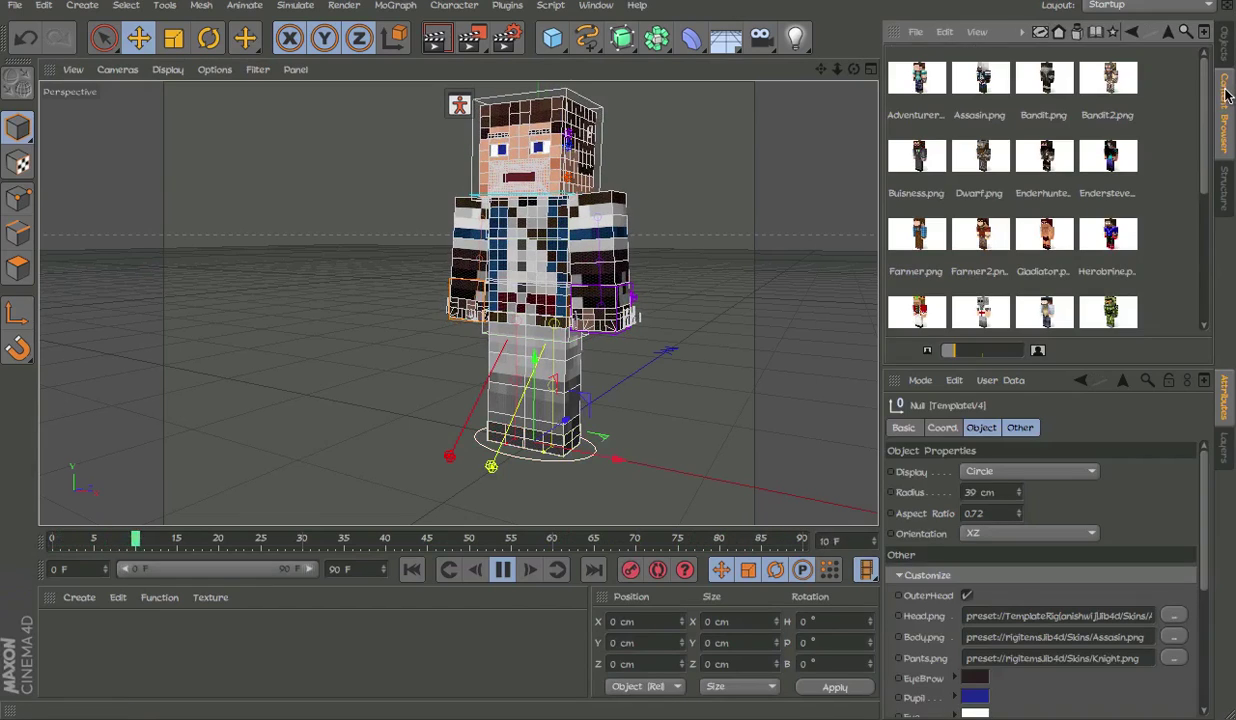
pyautogui.moveTo(979, 83); pyautogui.dragTo(1000, 575)
pyautogui.moveTo(1010, 656); pyautogui.dragTo(1012, 658)
pyautogui.moveTo(980, 198); pyautogui.dragTo(1010, 660)
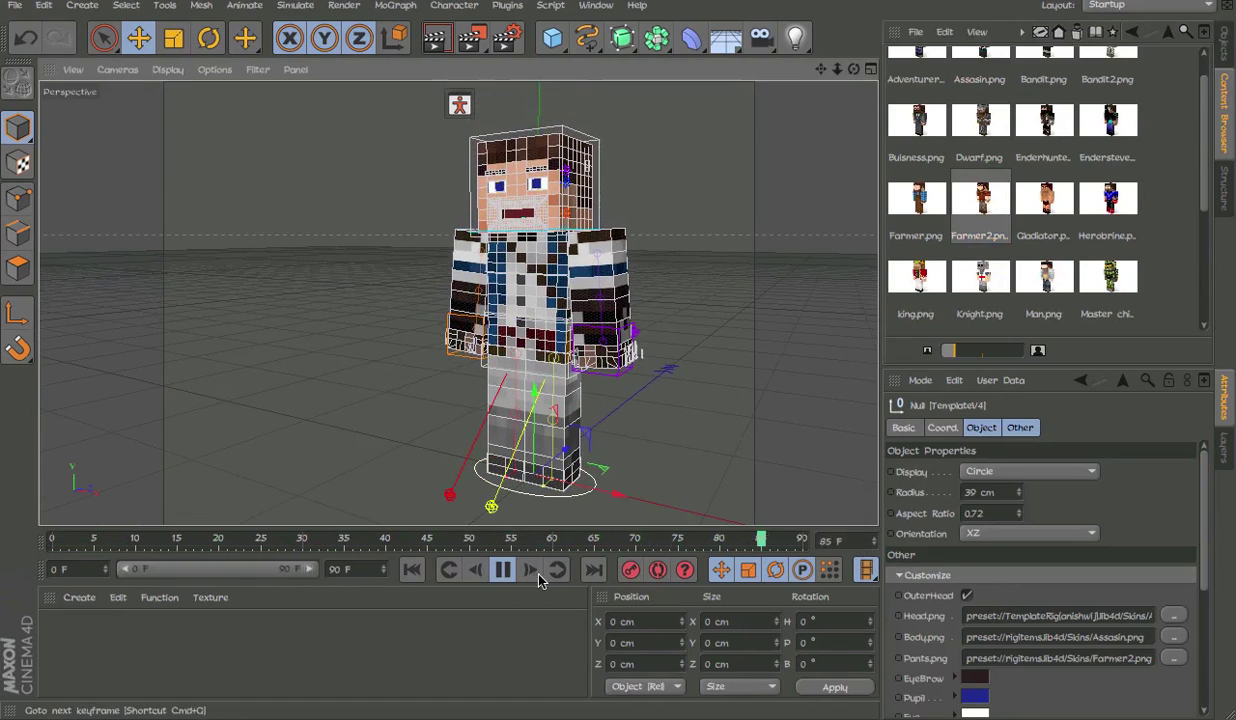
# Stop the playback and assign Assasin.png from the skin library as the rig's pants texture.
pyautogui.click(502, 569)
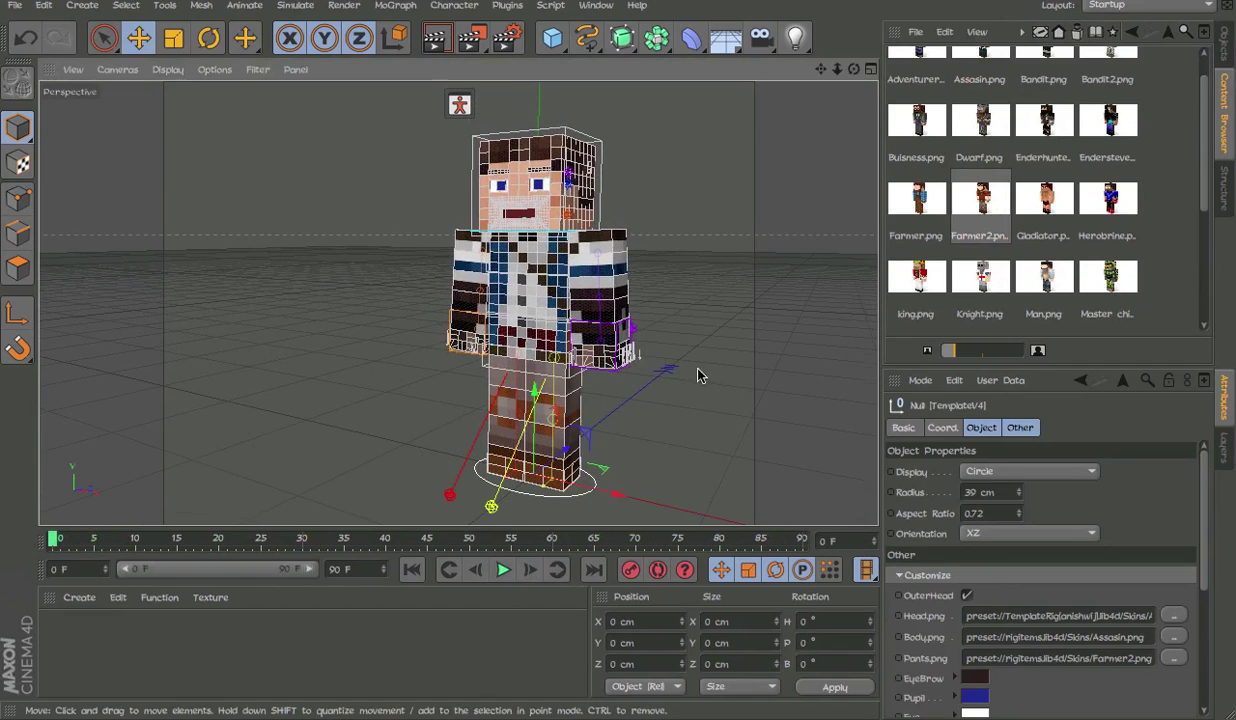
pyautogui.keyDown('alt'); pyautogui.moveTo(710, 320); pyautogui.dragTo(690, 441, button='middle'); pyautogui.keyUp('alt')
pyautogui.scroll(-1, 1085, 170)
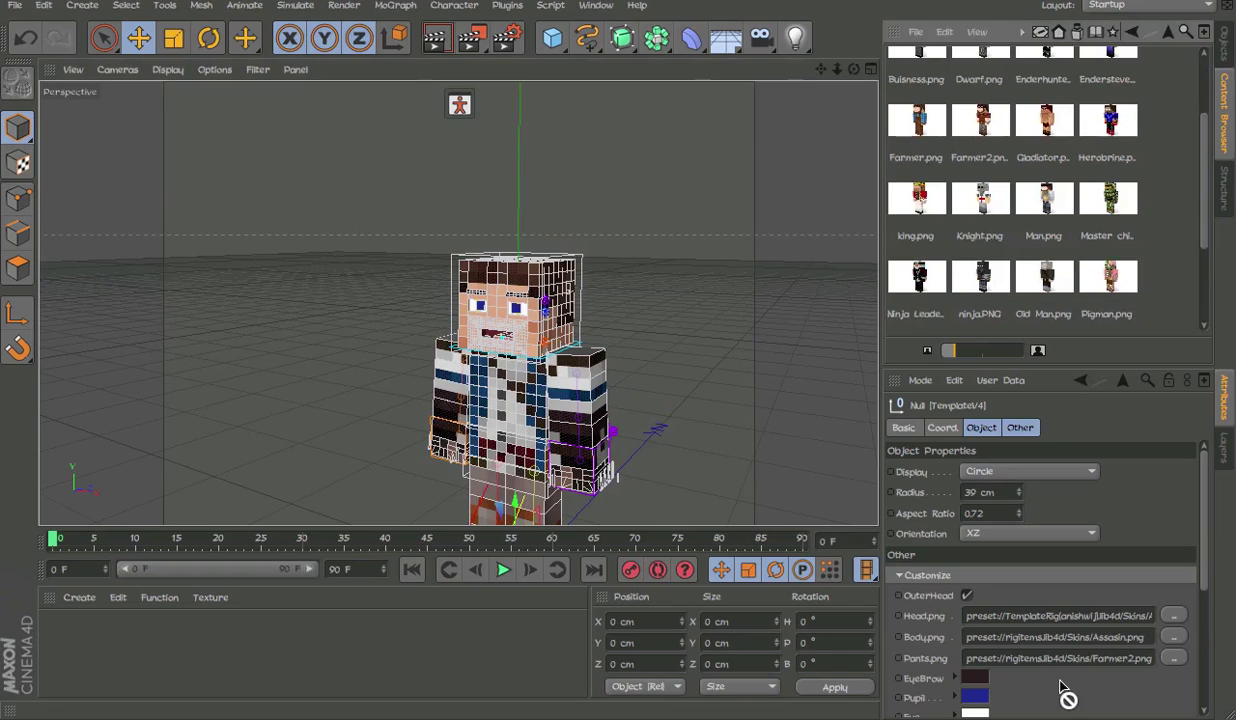
pyautogui.moveTo(1045, 669); pyautogui.dragTo(1045, 661)
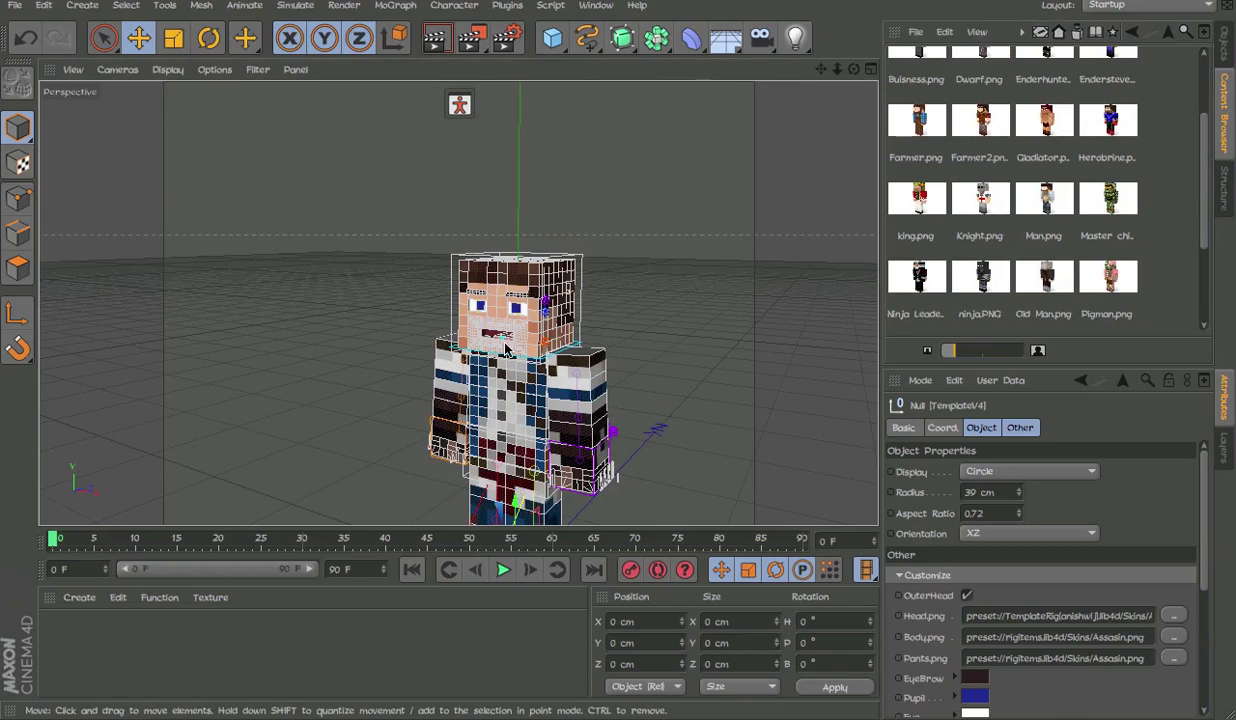
# Disable automatic breathing for the TemplateV4 rig and deselect the rig.
pyautogui.keyDown('alt'); pyautogui.moveTo(506, 348); pyautogui.dragTo(502, 332, button='middle'); pyautogui.keyUp('alt')
pyautogui.scroll(6, 503, 333)
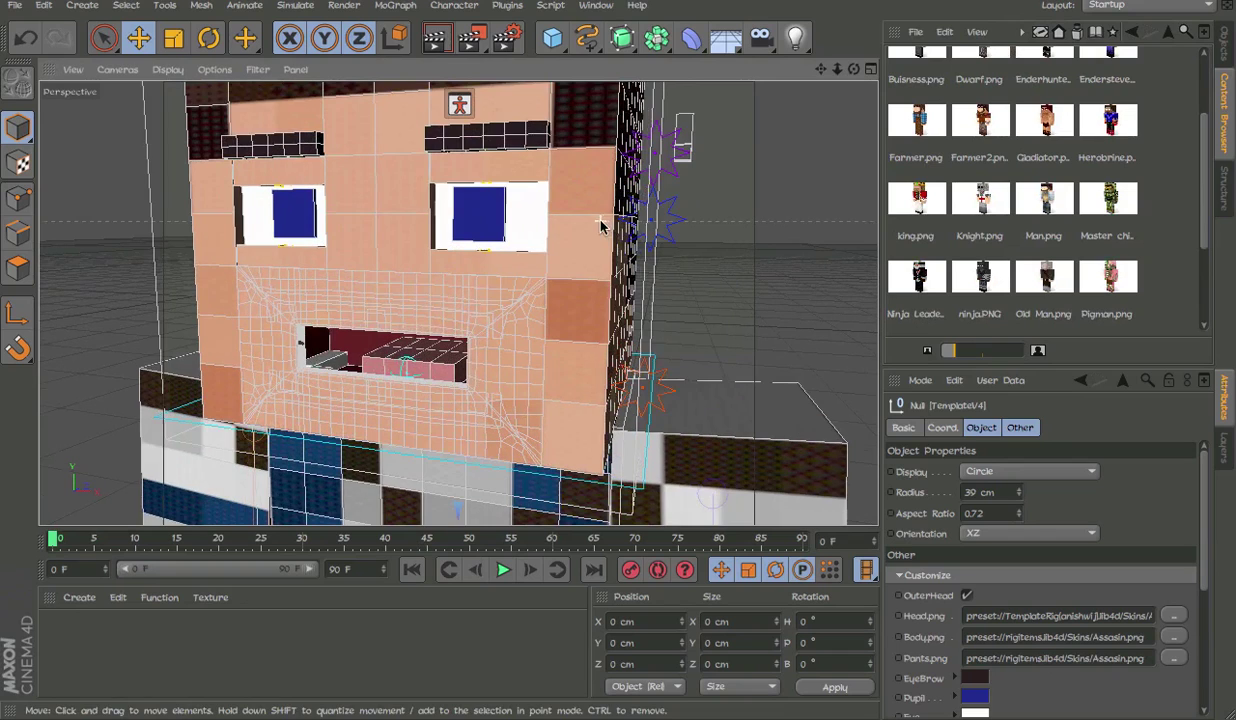
pyautogui.keyDown('alt'); pyautogui.moveTo(686, 508); pyautogui.dragTo(718, 378, button='middle'); pyautogui.keyUp('alt')
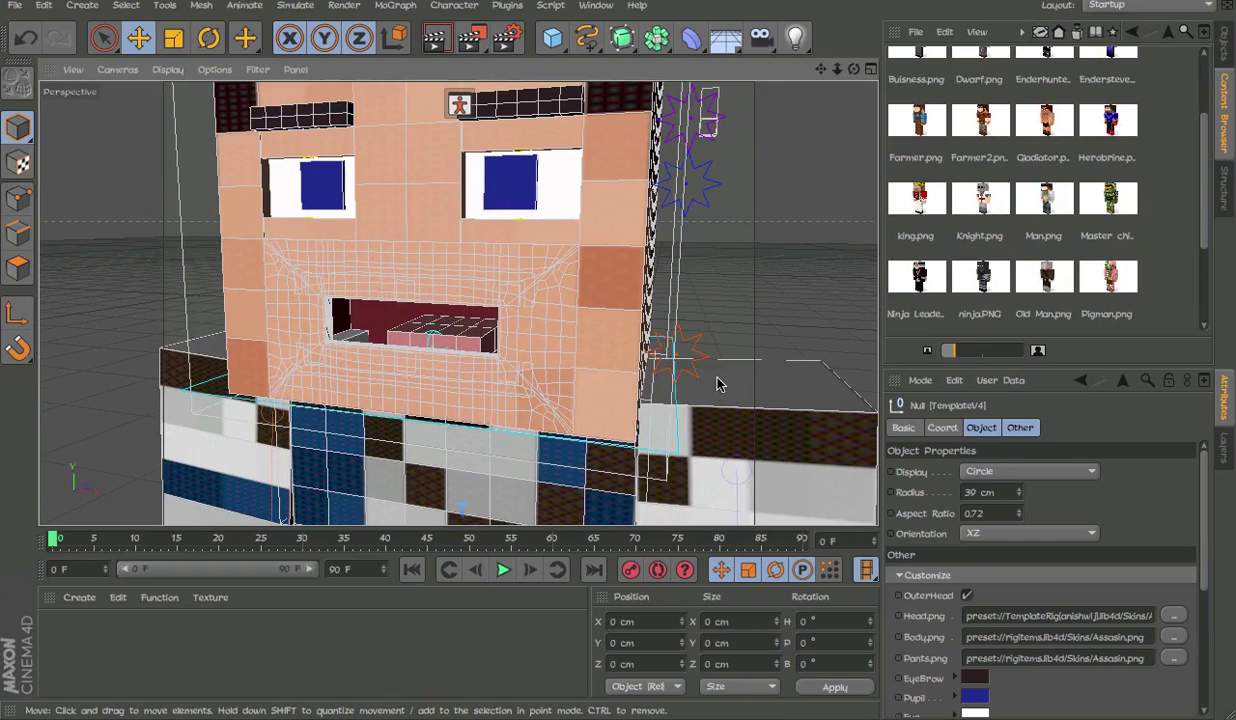
pyautogui.click(1223, 46)
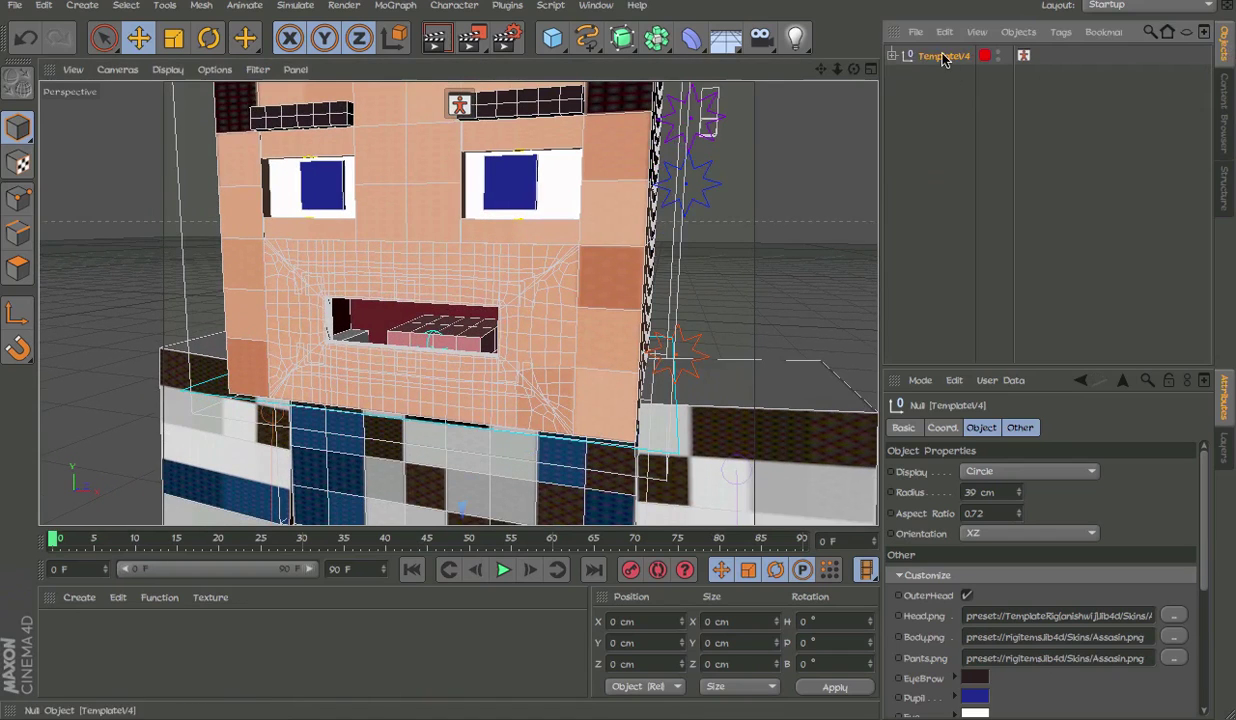
pyautogui.scroll(-4, 952, 575)
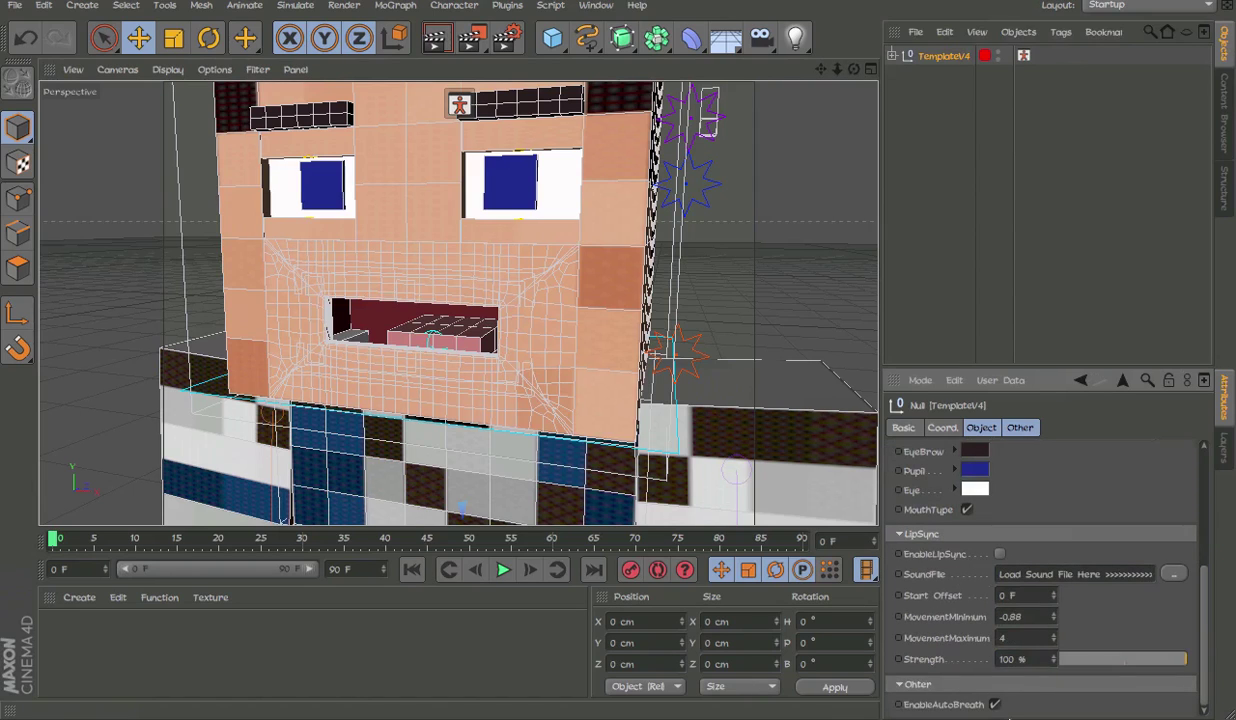
pyautogui.click(994, 705)
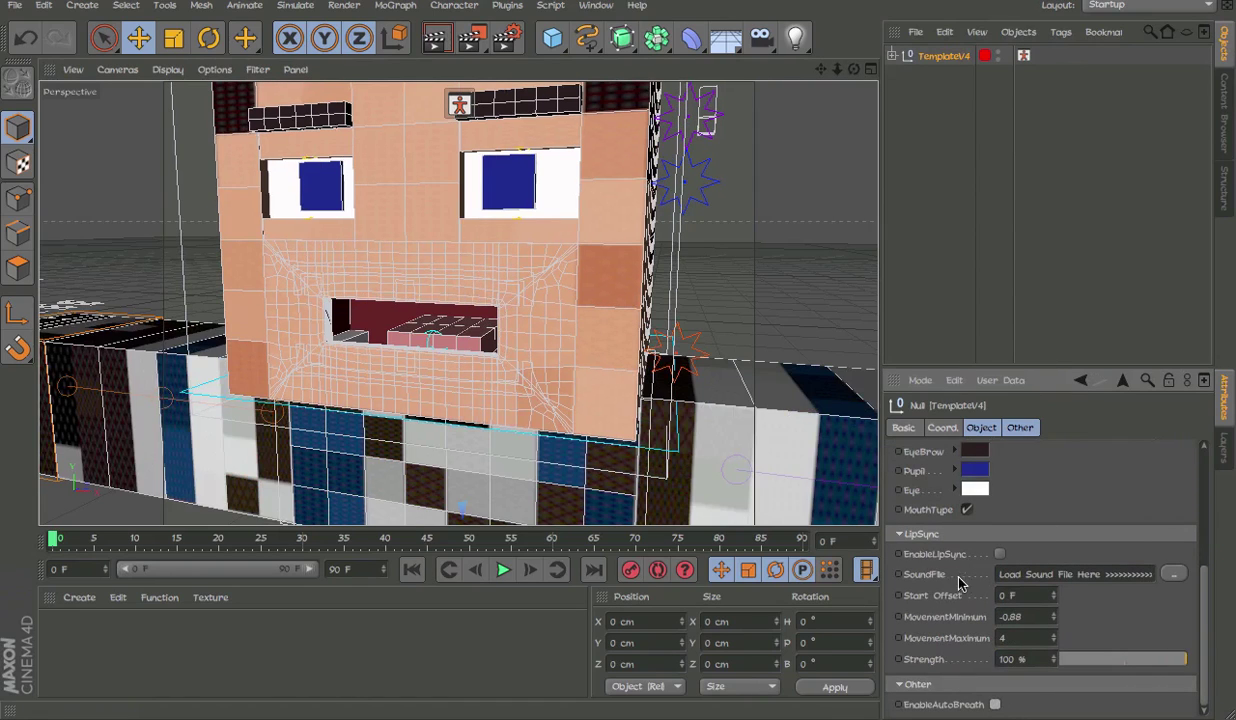
pyautogui.scroll(4, 955, 585)
pyautogui.click(1100, 265)
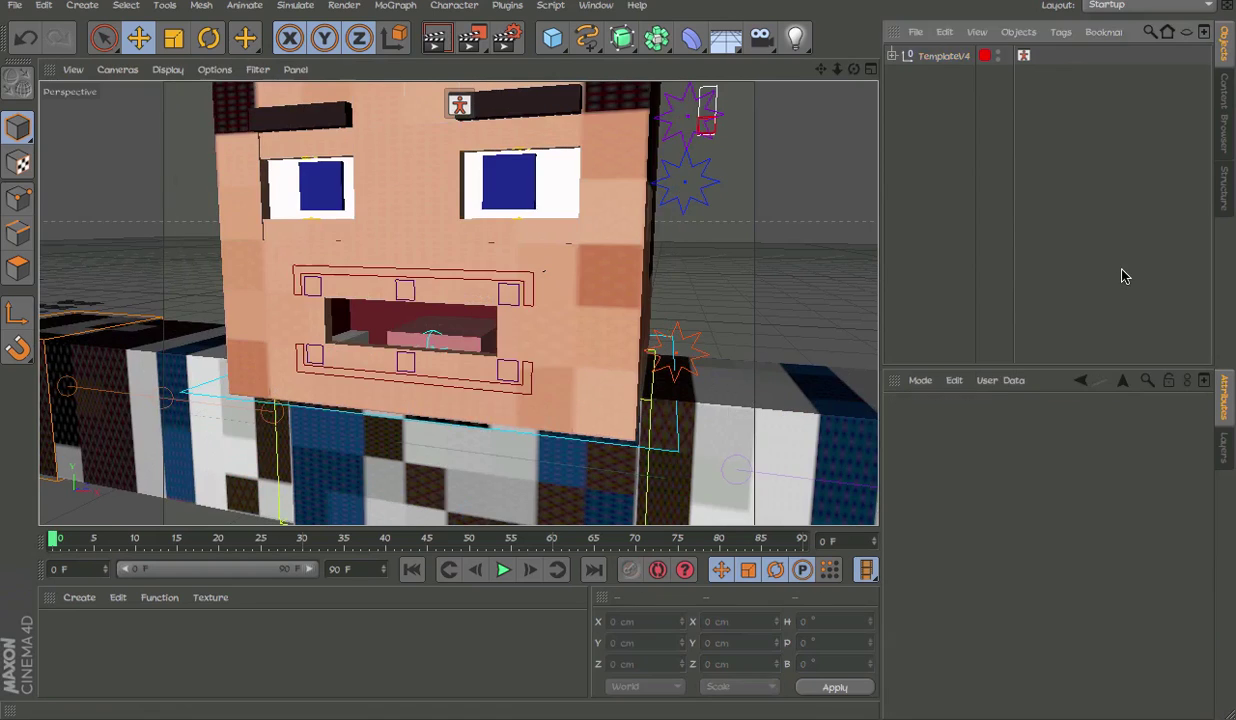
# Select the mouth controller beside the head, try its Mouth control and undo the change.
pyautogui.click(695, 340)
pyautogui.keyDown('alt'); pyautogui.moveTo(602, 314); pyautogui.dragTo(620, 260); pyautogui.keyUp('alt')
pyautogui.keyDown('alt'); pyautogui.moveTo(535, 304); pyautogui.dragTo(480, 338); pyautogui.keyUp('alt')
pyautogui.moveTo(736, 456); pyautogui.dragTo(724, 500)
pyautogui.hotkey('ctrl', 'z')
# Select the upper lip controller and try moving it vertically.
pyautogui.keyDown('alt'); pyautogui.moveTo(436, 276); pyautogui.dragTo(567, 259); pyautogui.keyUp('alt')
pyautogui.scroll(5, 513, 310)
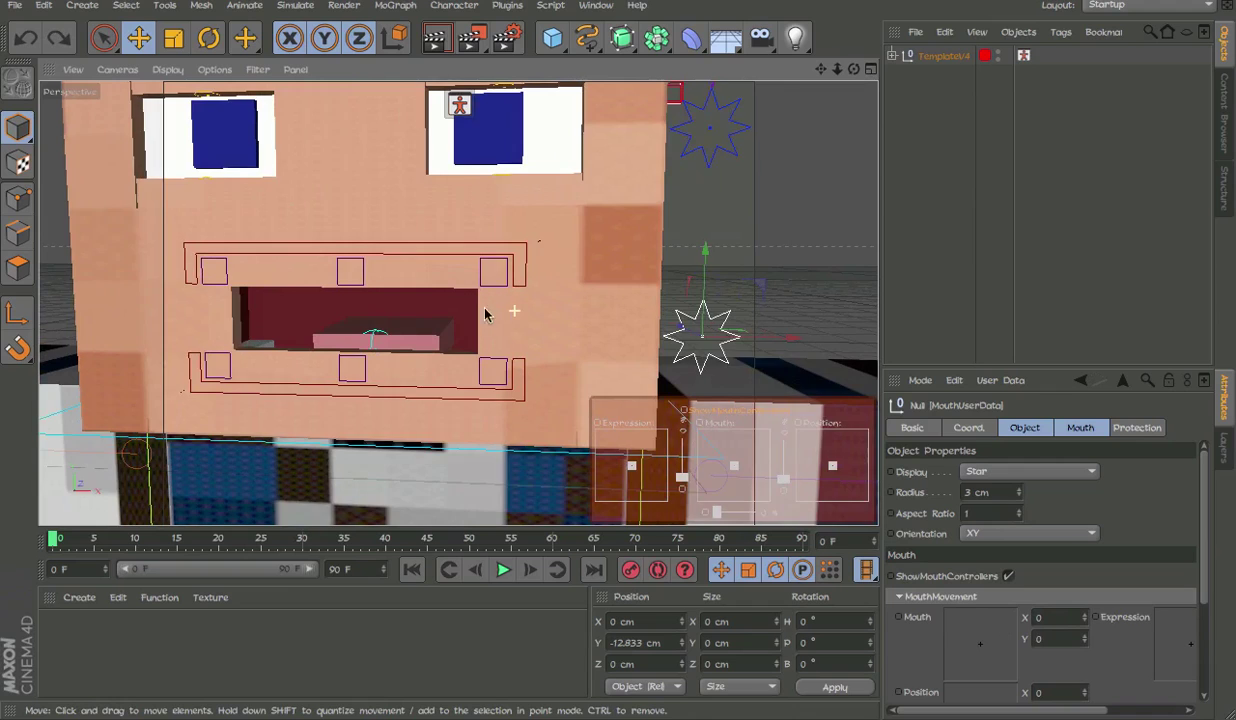
pyautogui.keyDown('alt'); pyautogui.moveTo(485, 314); pyautogui.dragTo(611, 281); pyautogui.keyUp('alt')
pyautogui.click(601, 278)
pyautogui.click(390, 231)
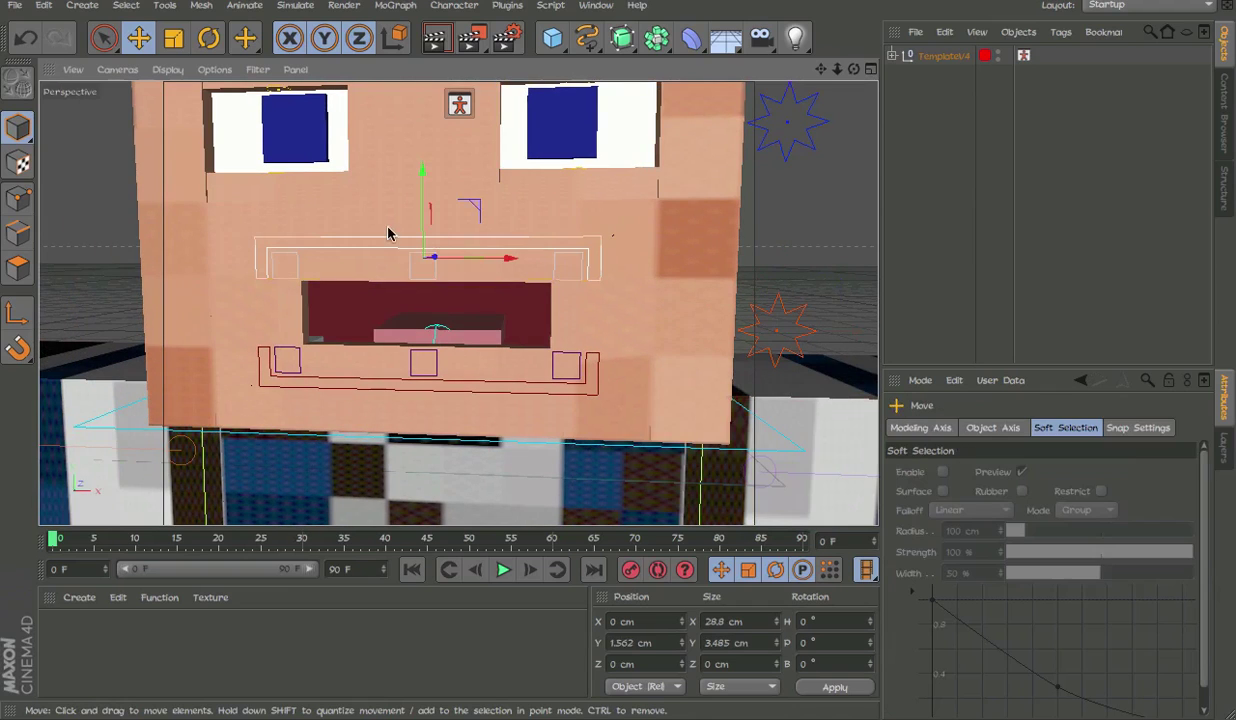
pyautogui.moveTo(424, 228); pyautogui.dragTo(425, 229)
# Try raising and rotating the M.TLeft and M.BLeft mouth corner controllers together, and undo the changes.
pyautogui.click(582, 286)
pyautogui.keyDown('shift'); pyautogui.click(582, 358); pyautogui.keyUp('shift')
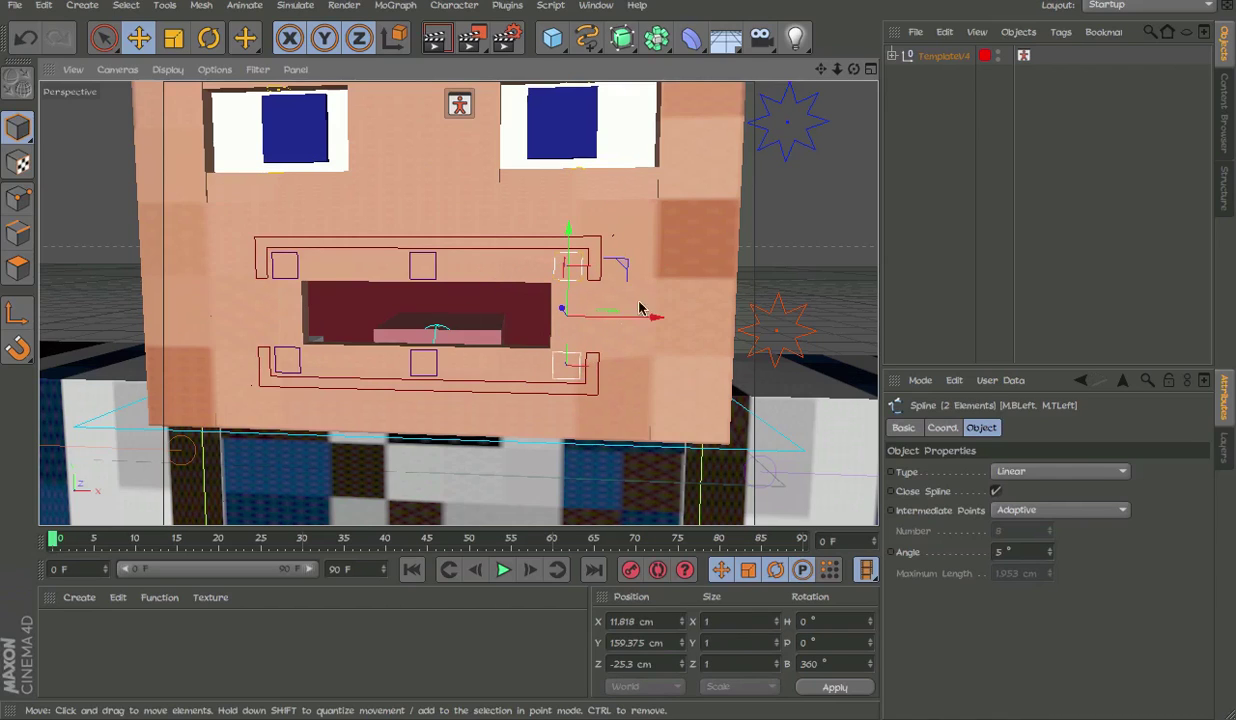
pyautogui.press('e')
pyautogui.moveTo(621, 268); pyautogui.dragTo(627, 232)
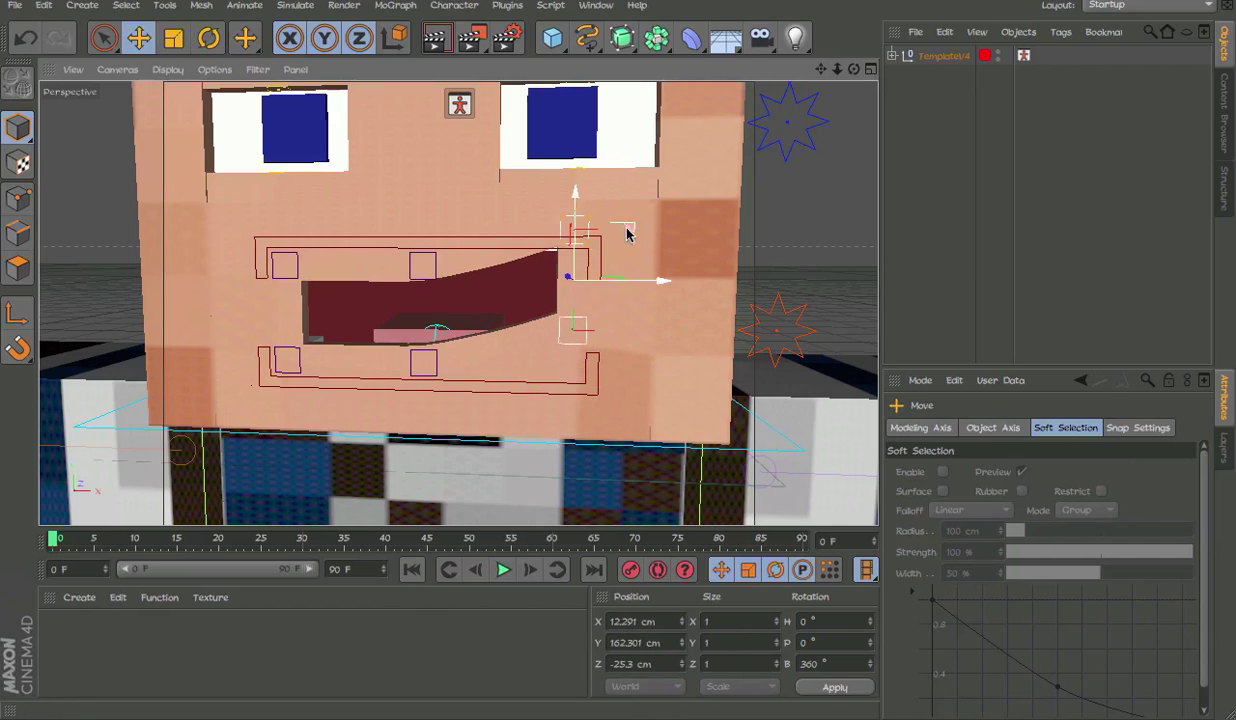
pyautogui.press('r')
pyautogui.moveTo(626, 290); pyautogui.dragTo(629, 286)
pyautogui.press('e')
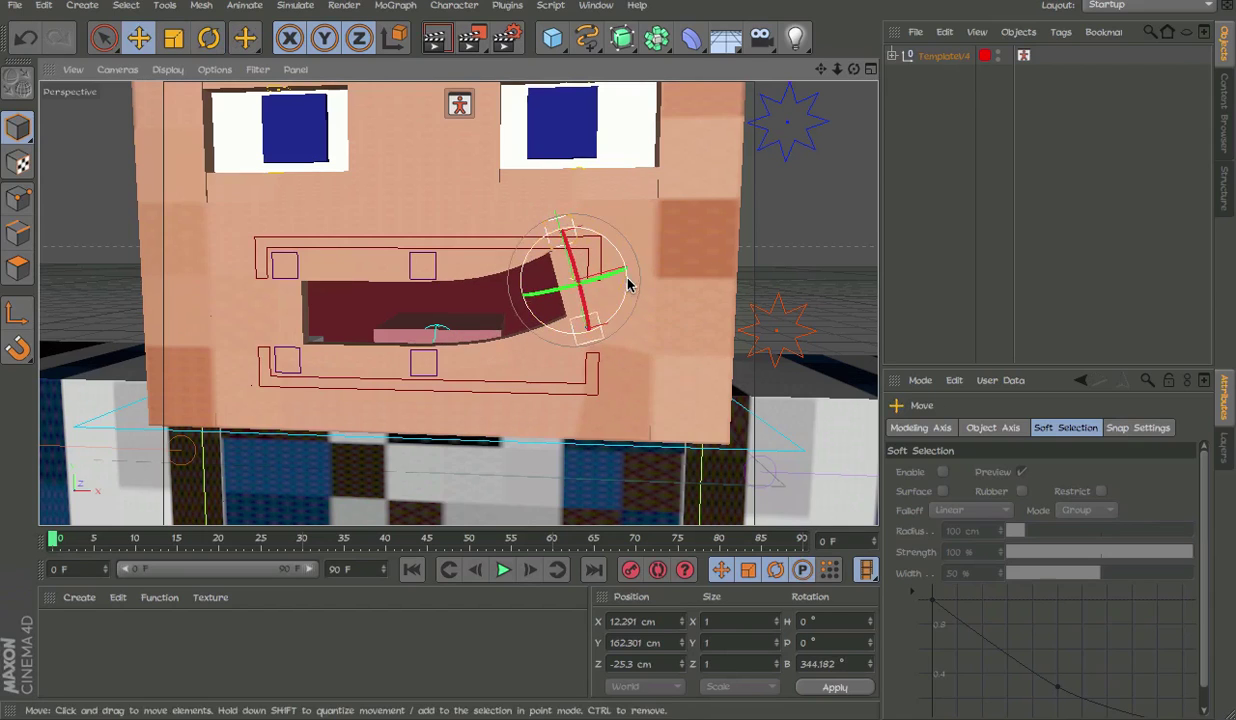
pyautogui.moveTo(609, 212); pyautogui.dragTo(528, 262)
pyautogui.hotkey('ctrl', 'z')
pyautogui.hotkey('ctrl', 'z')
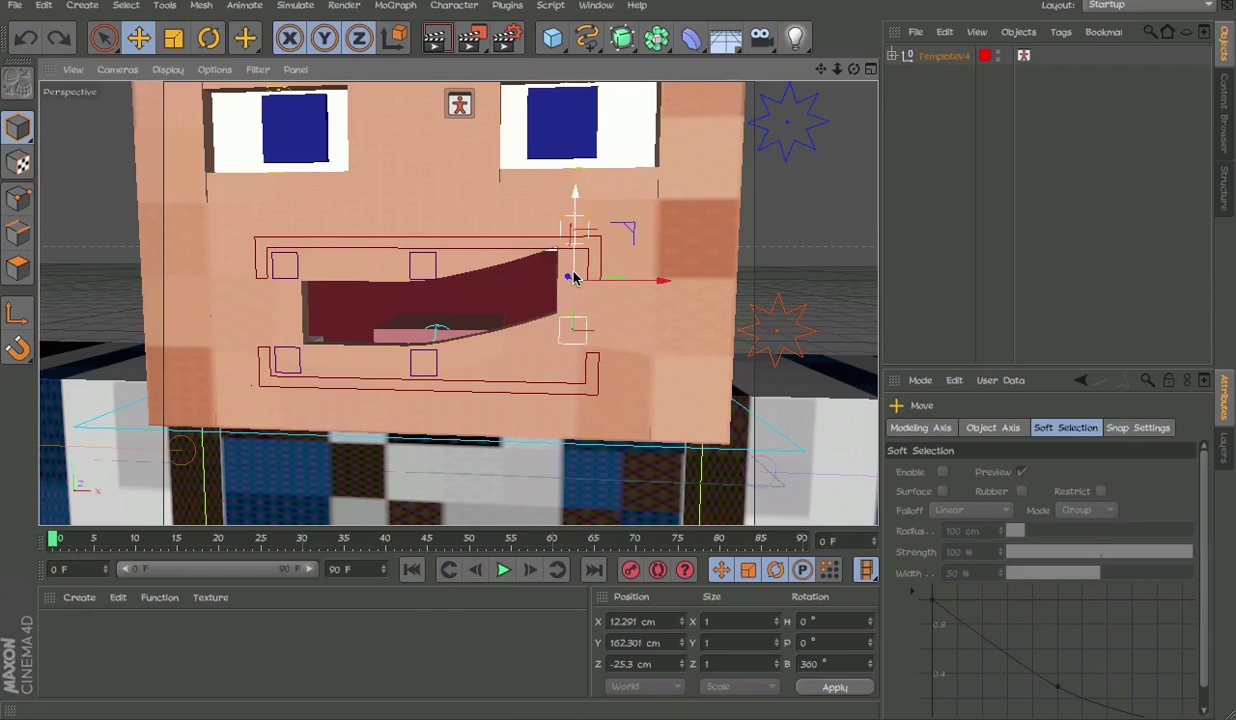
pyautogui.hotkey('ctrl', 'z')
pyautogui.moveTo(628, 311)
pyautogui.keyDown('alt'); pyautogui.mouseDown()
pyautogui.moveTo(778, 259)
pyautogui.moveTo(646, 296)
pyautogui.mouseUp(); pyautogui.keyUp('alt')
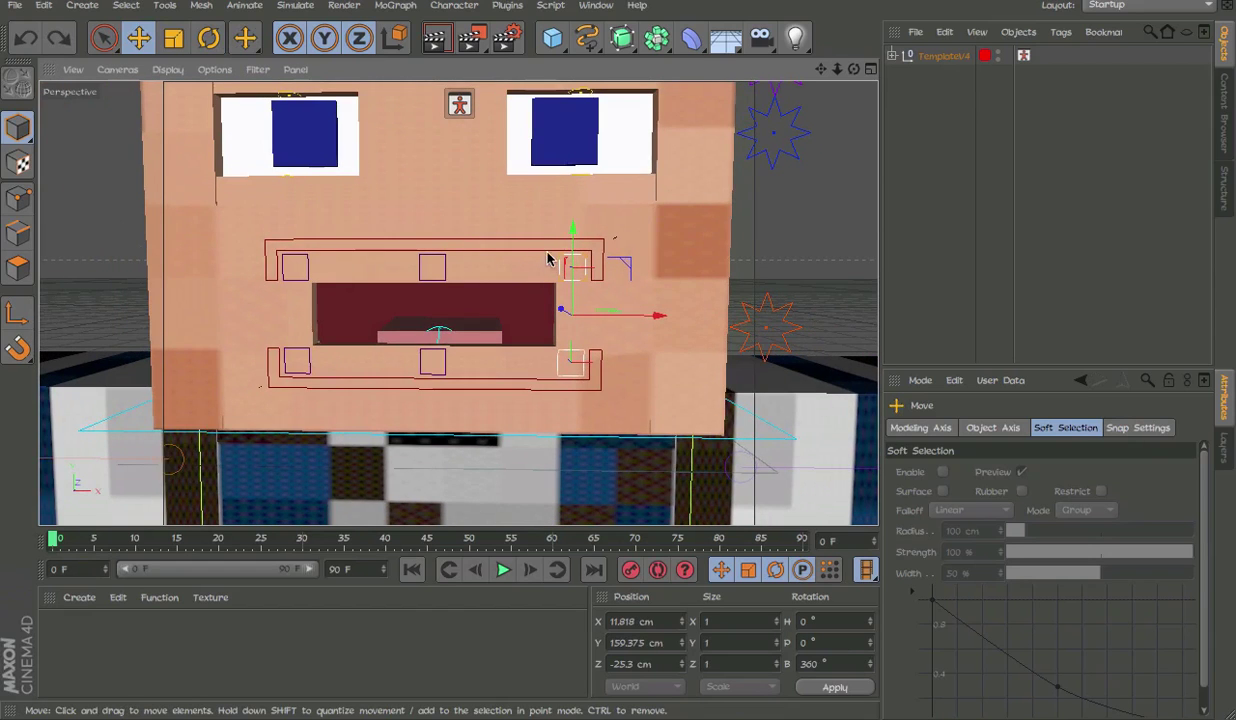
# Select the mouth controller again and try its Mouth, Position and Expression controls, undoing each change.
pyautogui.click(1229, 445)
pyautogui.click(1229, 418)
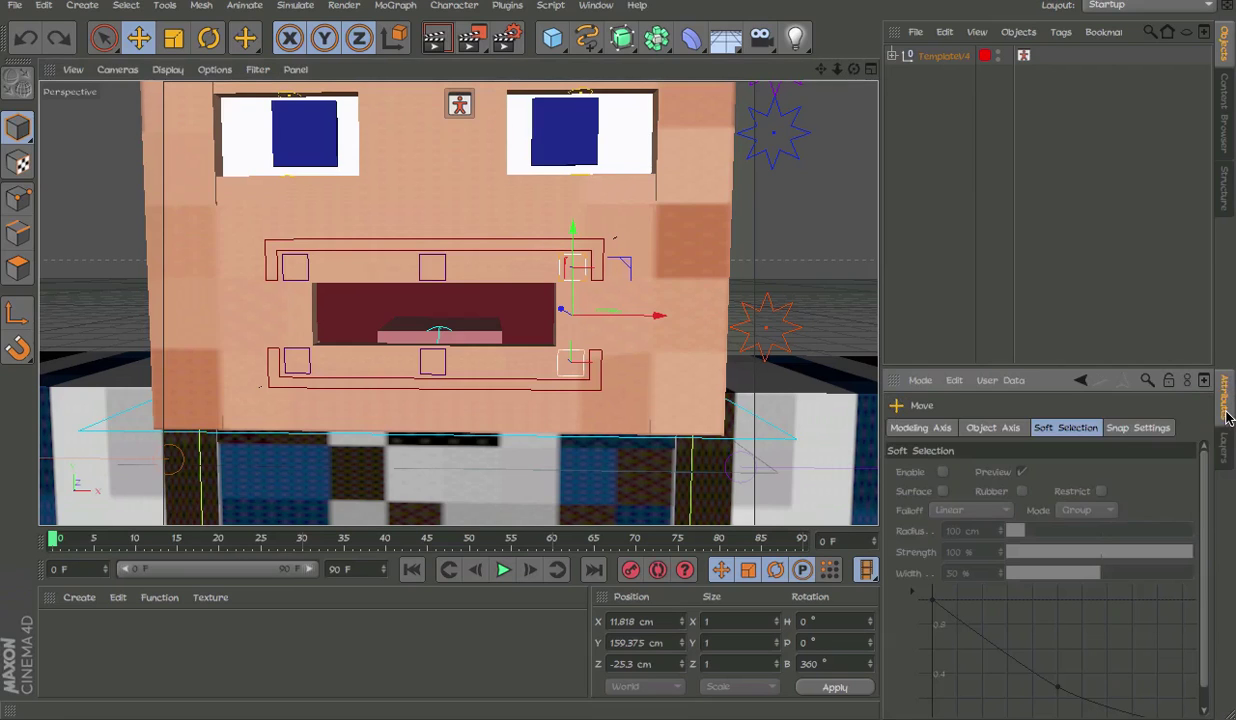
pyautogui.click(775, 330)
pyautogui.moveTo(740, 475); pyautogui.dragTo(708, 458)
pyautogui.hotkey('ctrl', 'z')
pyautogui.moveTo(840, 459)
pyautogui.mouseDown()
pyautogui.moveTo(783, 457)
pyautogui.moveTo(839, 469)
pyautogui.mouseUp()
pyautogui.hotkey('ctrl', 'z')
pyautogui.moveTo(635, 468); pyautogui.dragTo(684, 411)
pyautogui.hotkey('ctrl', 'z')
# Combine the Mouth and Expression controls into a test expression and undo it.
pyautogui.moveTo(734, 465)
pyautogui.mouseDown()
pyautogui.moveTo(722, 442)
pyautogui.moveTo(723, 486)
pyautogui.mouseUp()
pyautogui.moveTo(632, 468); pyautogui.dragTo(622, 425)
pyautogui.moveTo(625, 543)
pyautogui.mouseDown()
pyautogui.moveTo(612, 383)
pyautogui.moveTo(629, 557)
pyautogui.mouseUp()
pyautogui.hotkey('ctrl', 'z')
pyautogui.hotkey('ctrl', 'z')
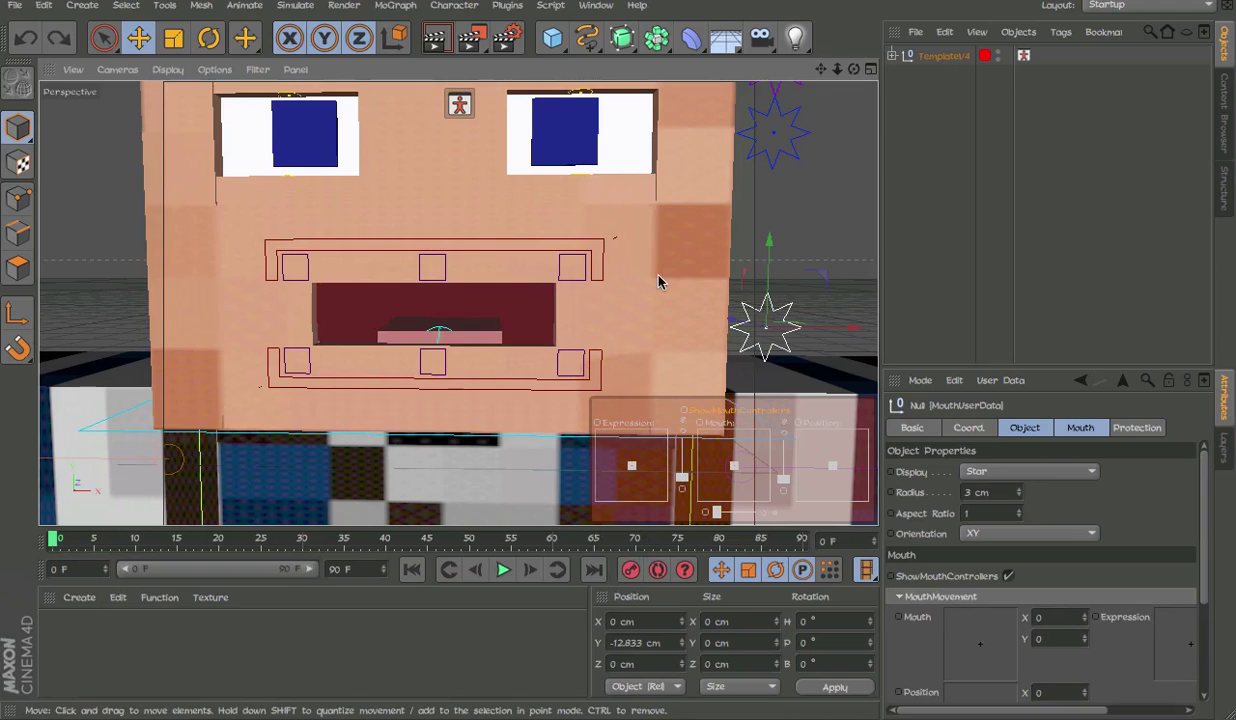
# Expand the TemplateV4 hierarchy down to the Head's contents and unlock the LockBody layer.
pyautogui.keyDown('alt'); pyautogui.moveTo(658, 282); pyautogui.dragTo(668, 305, button='middle'); pyautogui.keyUp('alt')
pyautogui.scroll(-5, 585, 285)
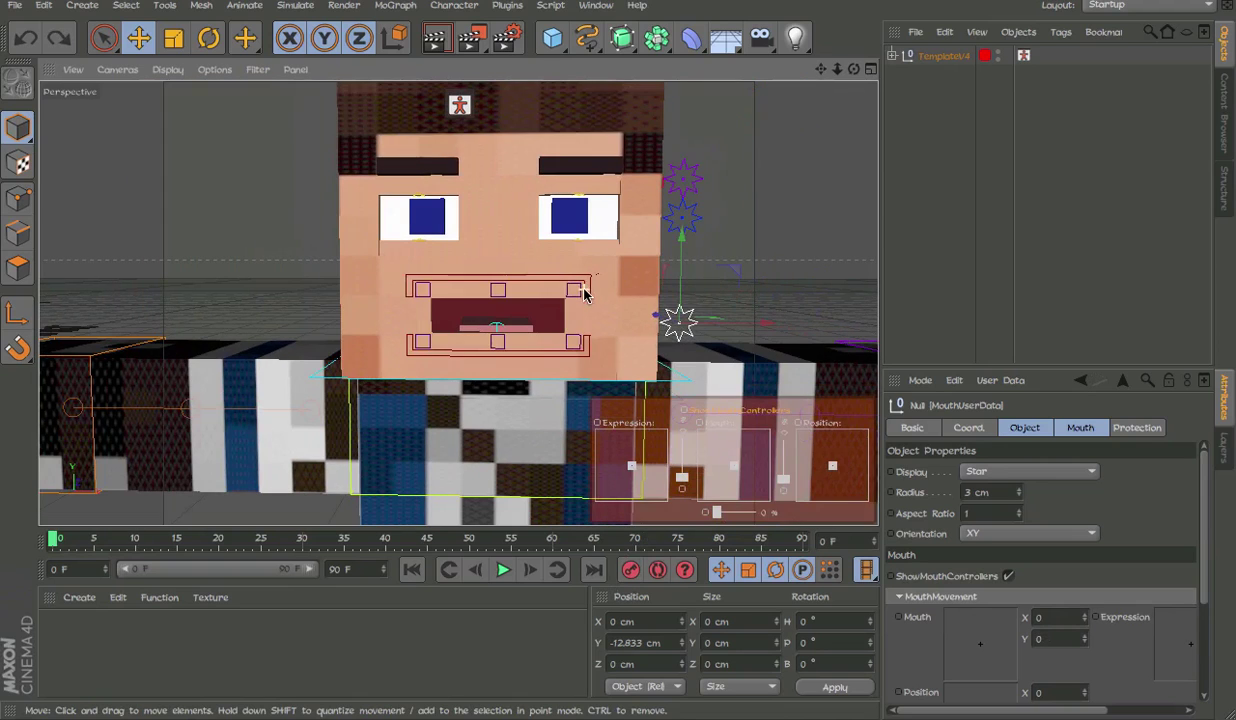
pyautogui.click(896, 54)
pyautogui.click(894, 54)
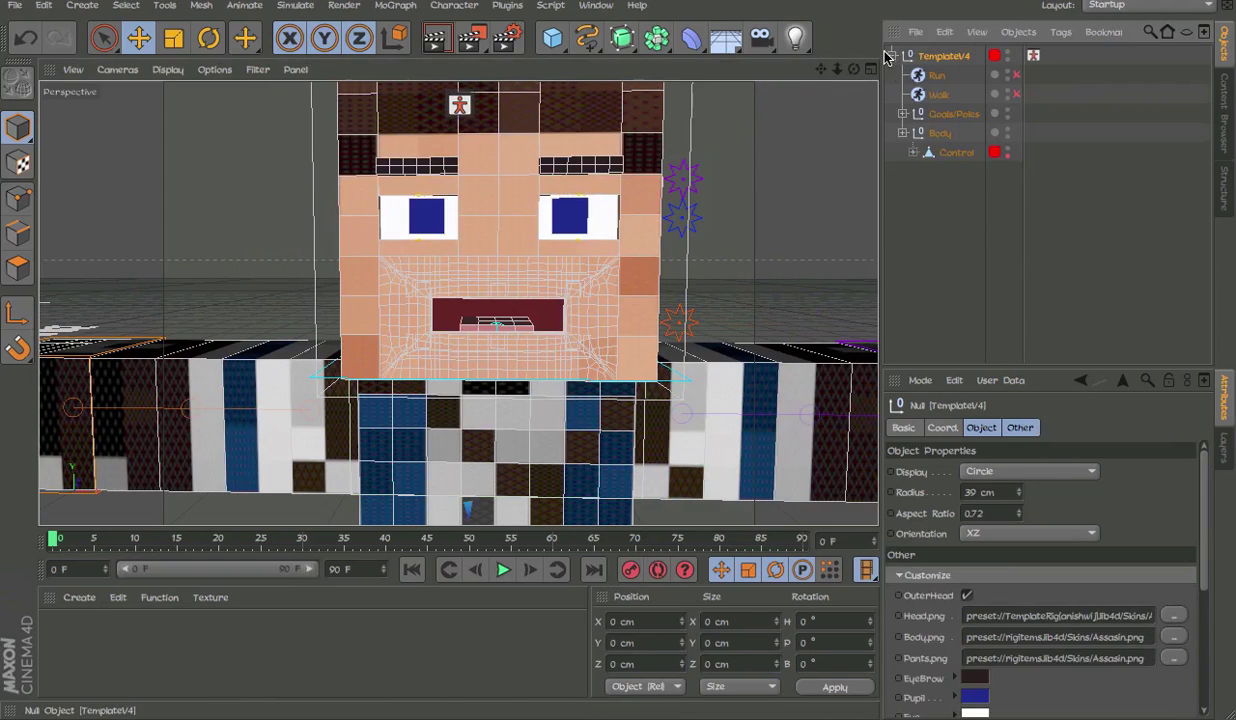
pyautogui.keyDown('ctrl'); pyautogui.click(902, 133); pyautogui.keyUp('ctrl')
pyautogui.click(985, 268)
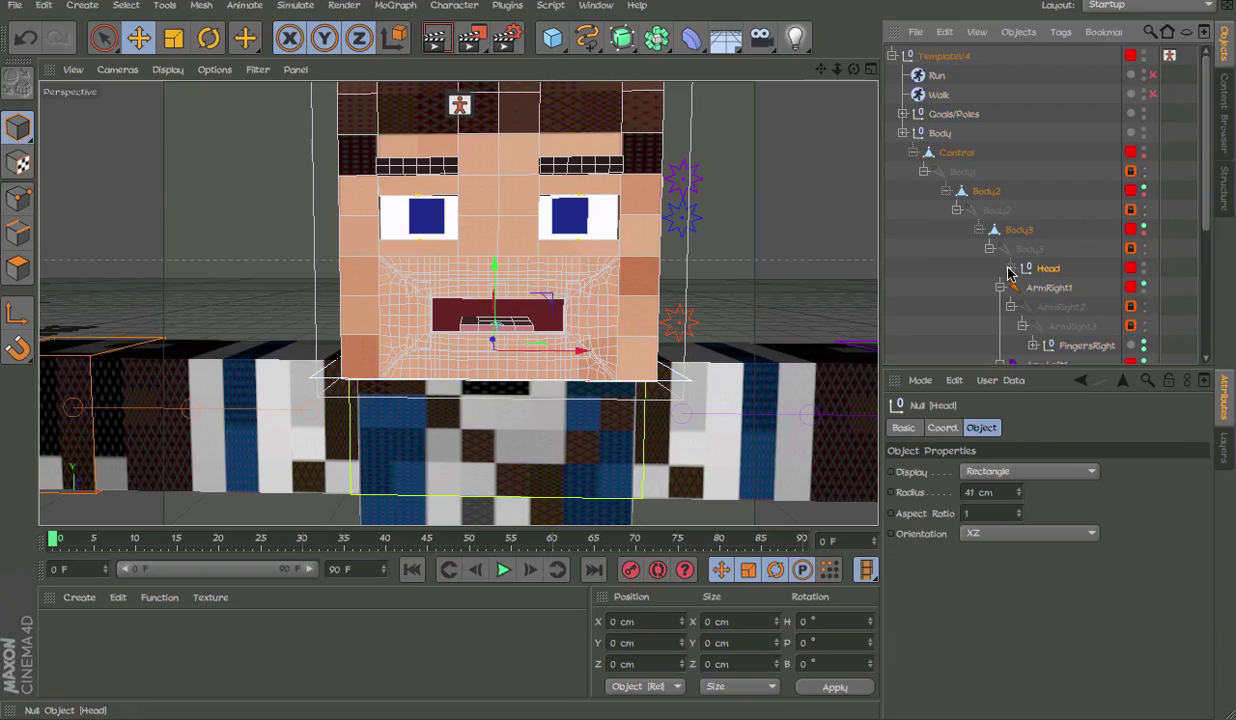
pyautogui.scroll(-5, 1005, 275)
pyautogui.click(1226, 455)
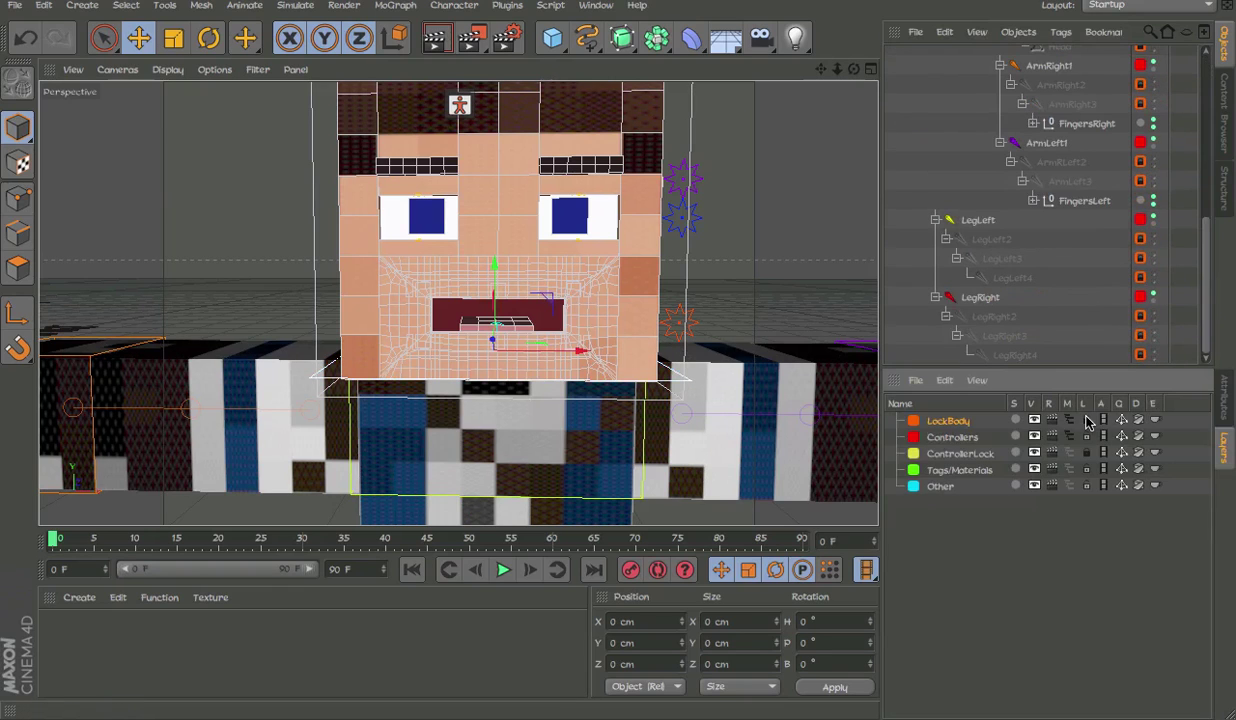
pyautogui.scroll(4, 1117, 350)
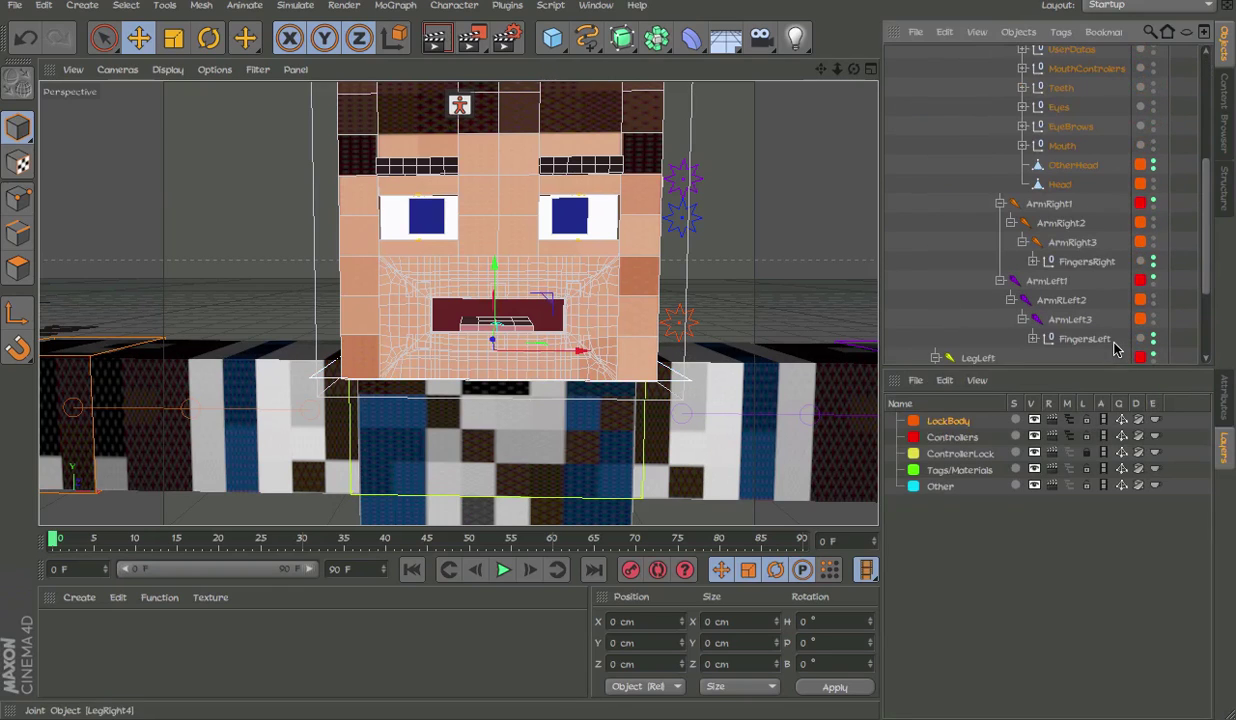
# Select the Mouth HyperNURBS, try an editor subdivision of 0 and set it back to 1.
pyautogui.click(1022, 145)
pyautogui.click(1033, 164)
pyautogui.click(1072, 164)
pyautogui.click(1225, 400)
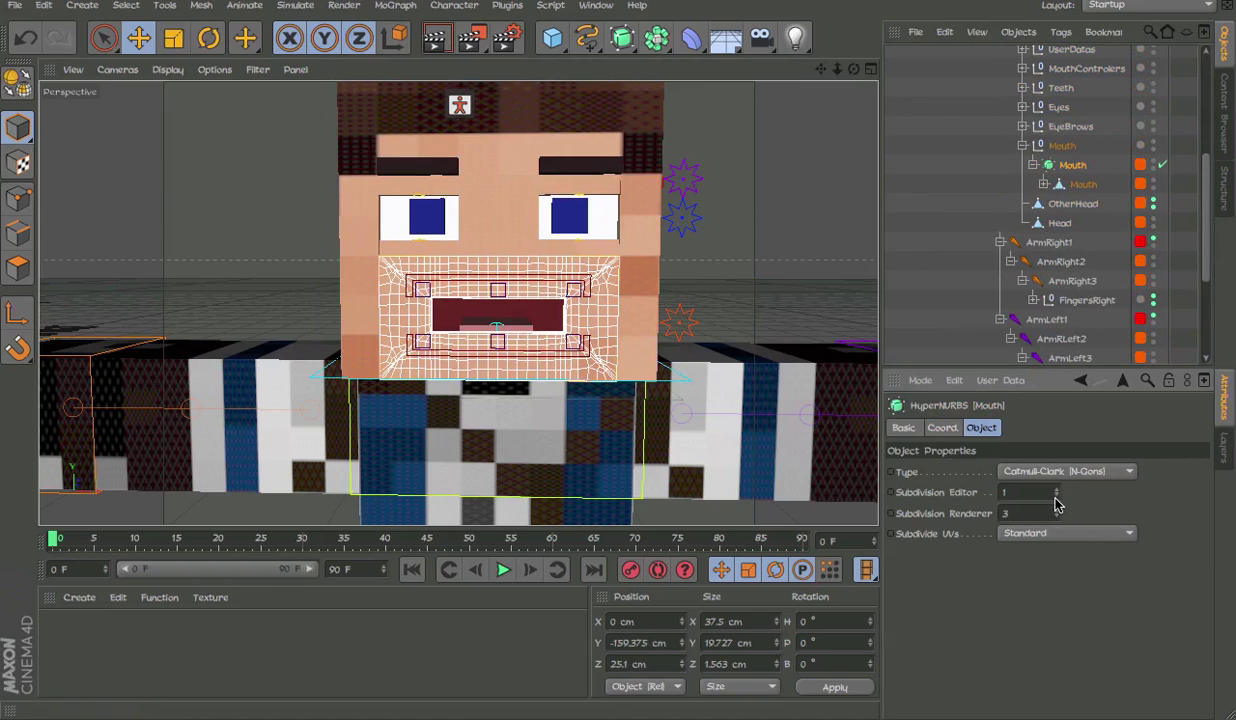
pyautogui.click(1056, 497)
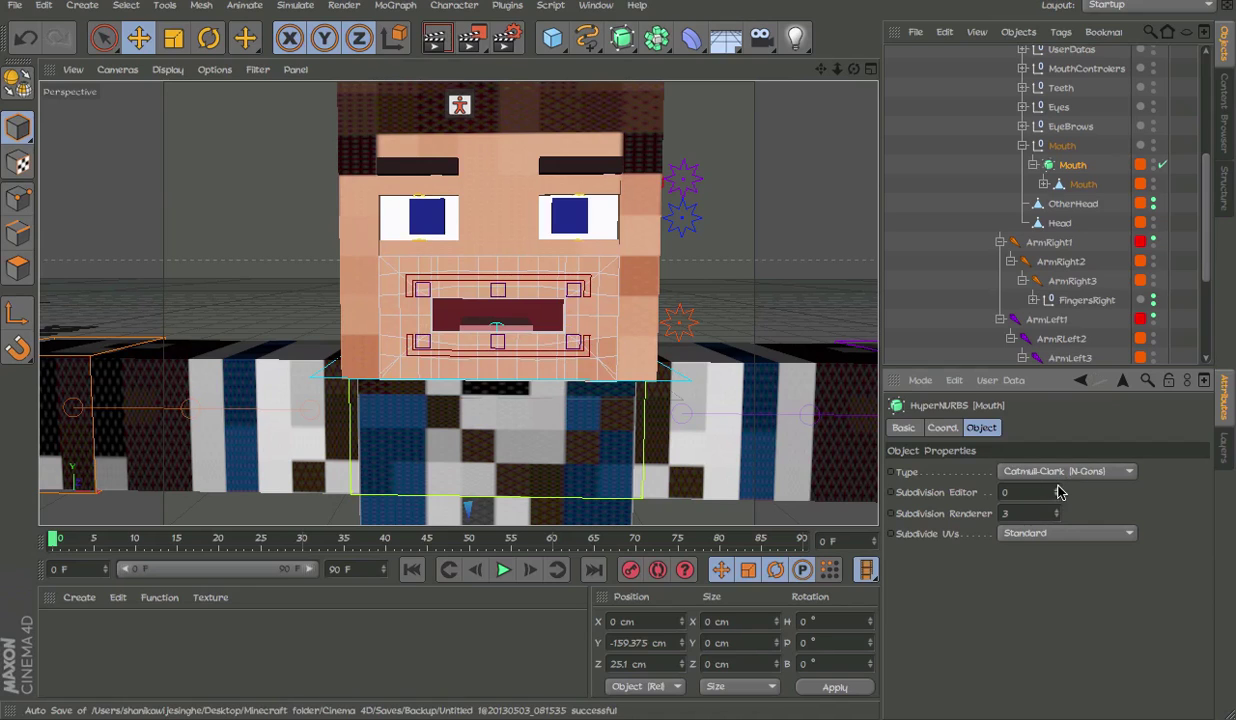
pyautogui.click(1057, 488)
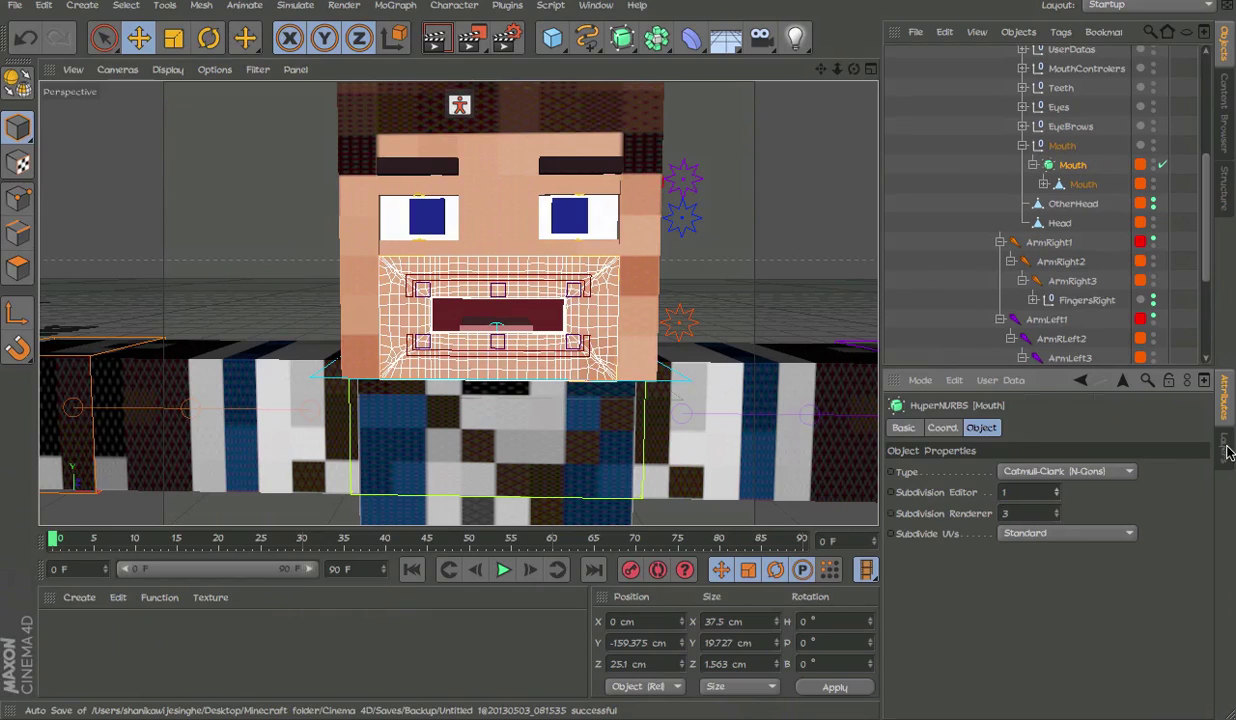
# Lock the LockBody layer again and collapse the Control hierarchy.
pyautogui.click(1222, 445)
pyautogui.click(1086, 421)
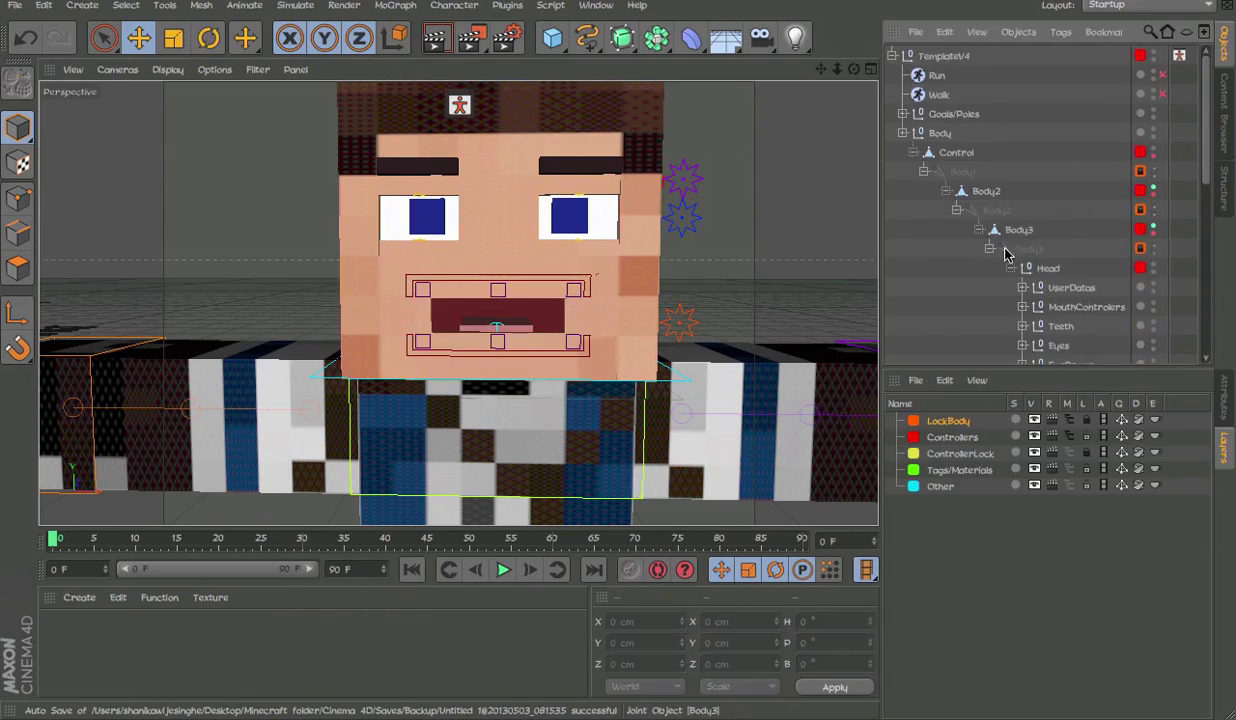
pyautogui.click(913, 152)
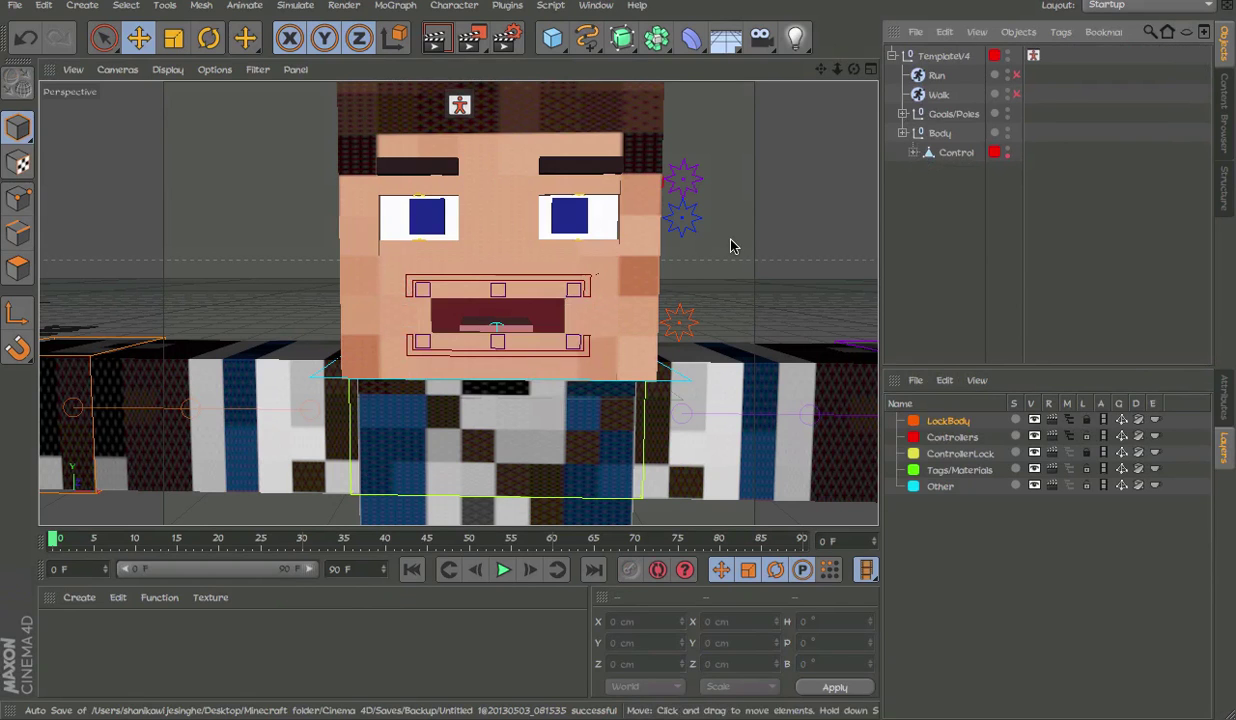
# Select the blue eye controller beside the head and view the face at an angle.
pyautogui.click(686, 221)
pyautogui.keyDown('alt'); pyautogui.moveTo(453, 234); pyautogui.dragTo(361, 271, button='middle'); pyautogui.keyUp('alt')
pyautogui.keyDown('alt'); pyautogui.moveTo(470, 263); pyautogui.dragTo(529, 250); pyautogui.keyUp('alt')
pyautogui.keyDown('alt'); pyautogui.moveTo(488, 263); pyautogui.dragTo(507, 283, button='middle'); pyautogui.keyUp('alt')
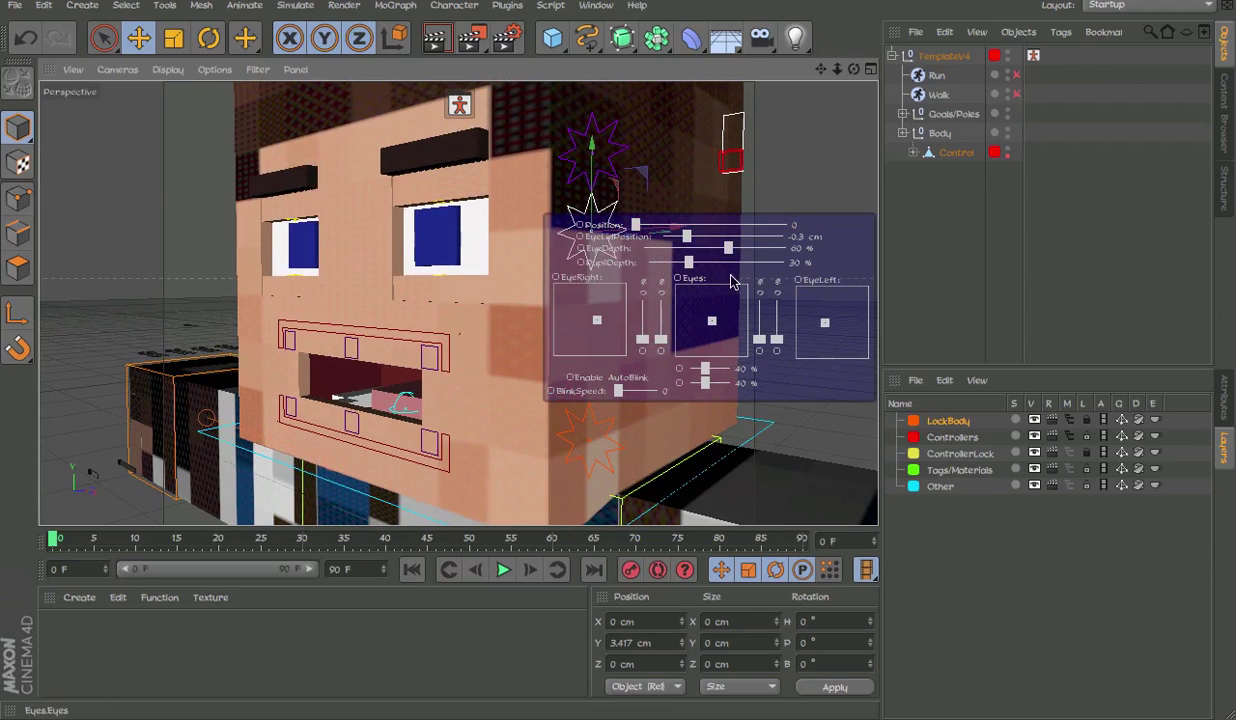
# Try a pupil depth of 100% and undo the change.
pyautogui.moveTo(708, 262); pyautogui.dragTo(688, 243)
pyautogui.hotkey('ctrl', 'z')
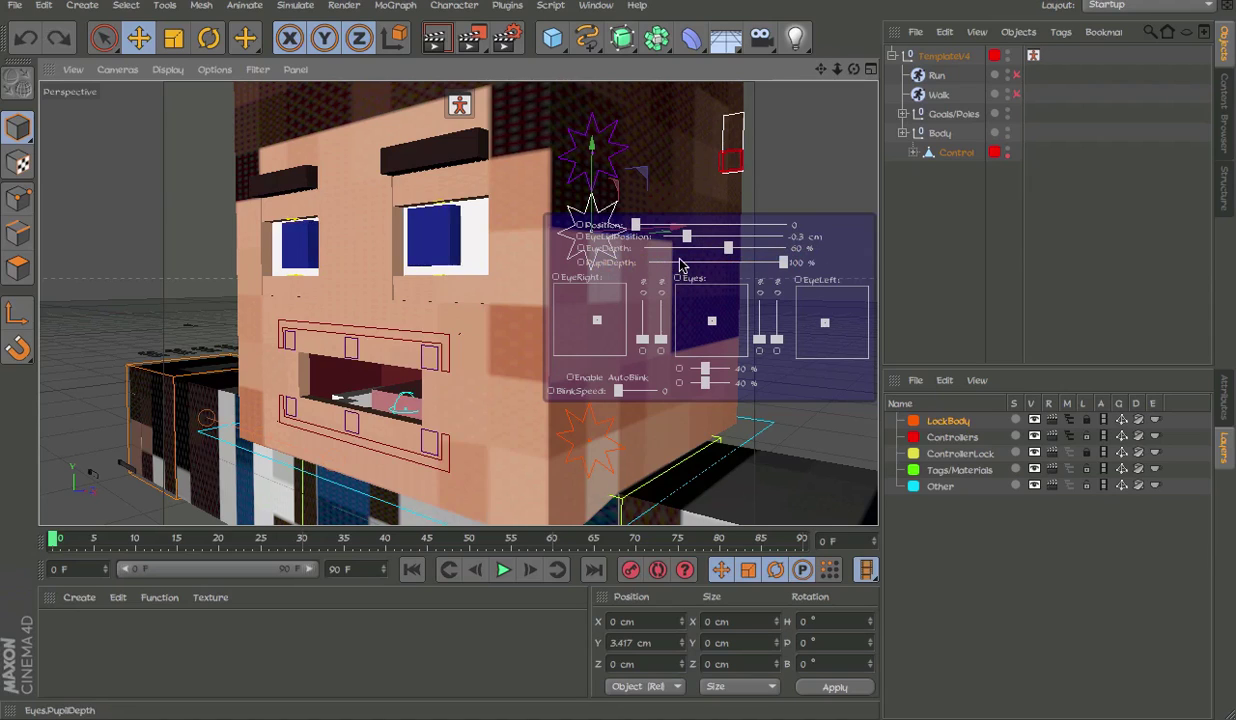
pyautogui.hotkey('ctrl', 'z')
# Try an eye depth of 100% with the eyelid position at -0.5 cm and inspect the eyes up close.
pyautogui.moveTo(708, 251); pyautogui.dragTo(847, 268)
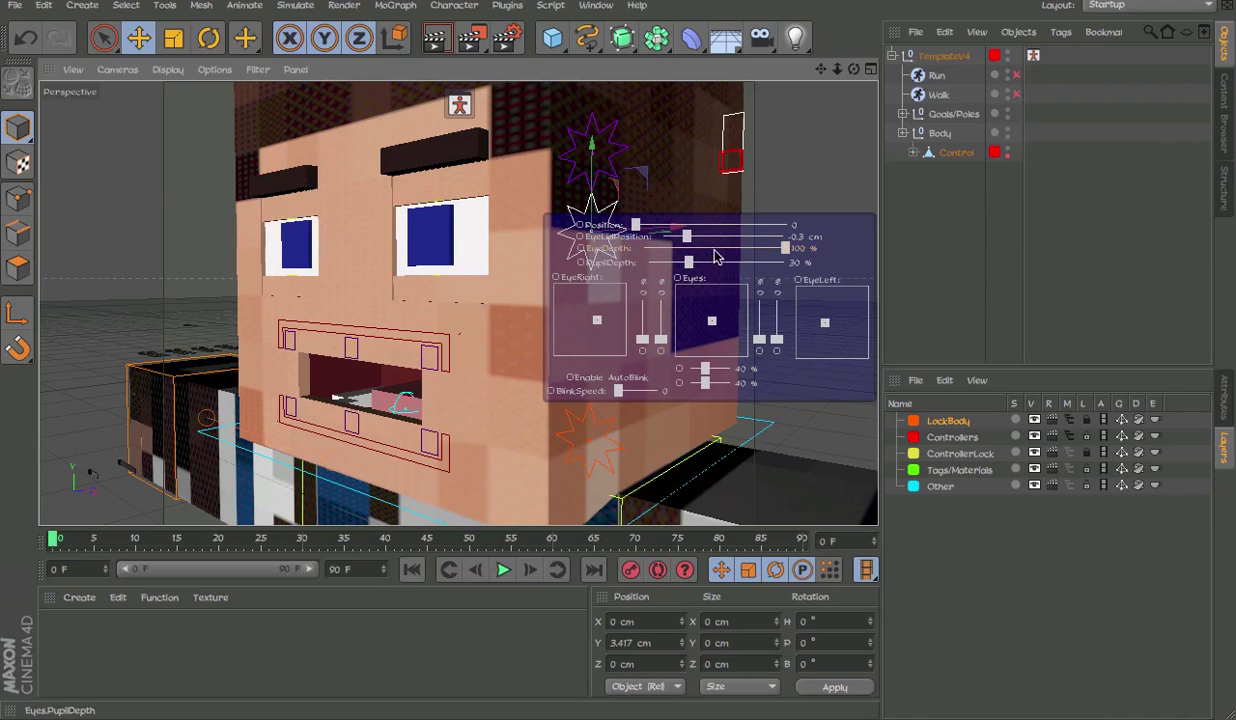
pyautogui.click(688, 227)
pyautogui.moveTo(690, 234); pyautogui.dragTo(980, 240)
pyautogui.hotkey('ctrl', 'z')
pyautogui.hotkey('ctrl', 'z')
pyautogui.moveTo(734, 240); pyautogui.dragTo(562, 248)
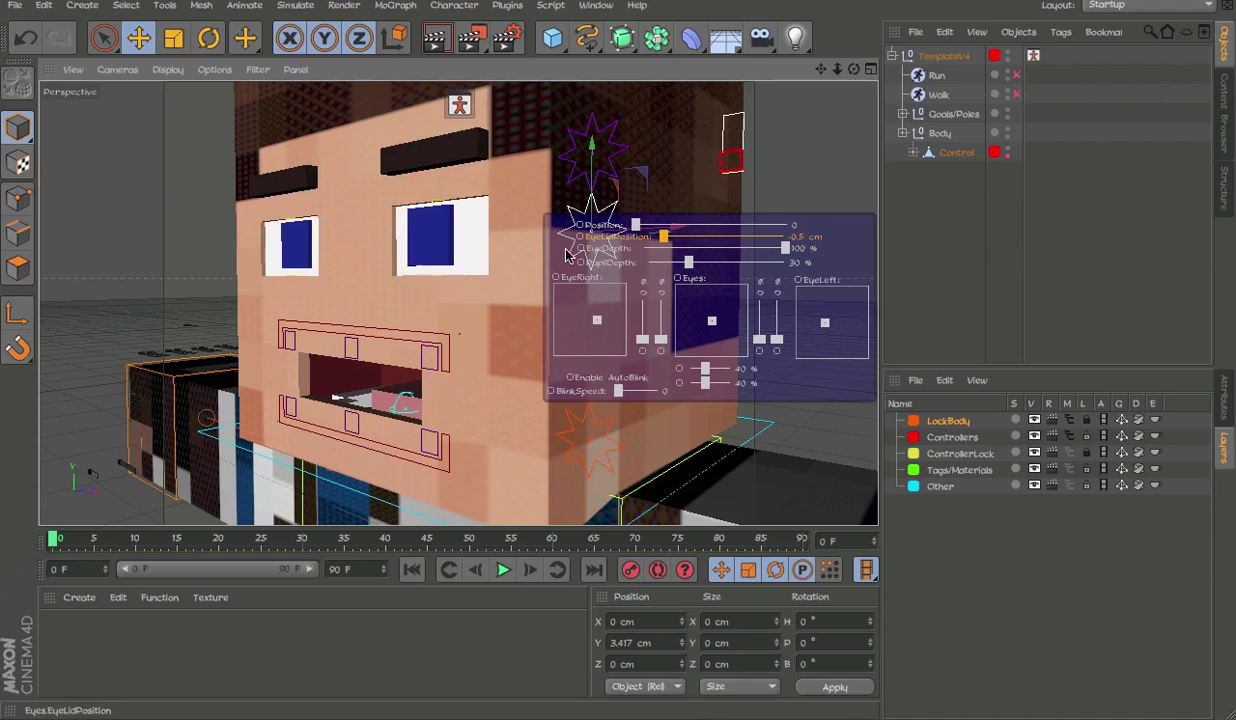
pyautogui.keyDown('alt'); pyautogui.moveTo(453, 257); pyautogui.dragTo(363, 256); pyautogui.keyUp('alt')
pyautogui.scroll(3, 507, 257)
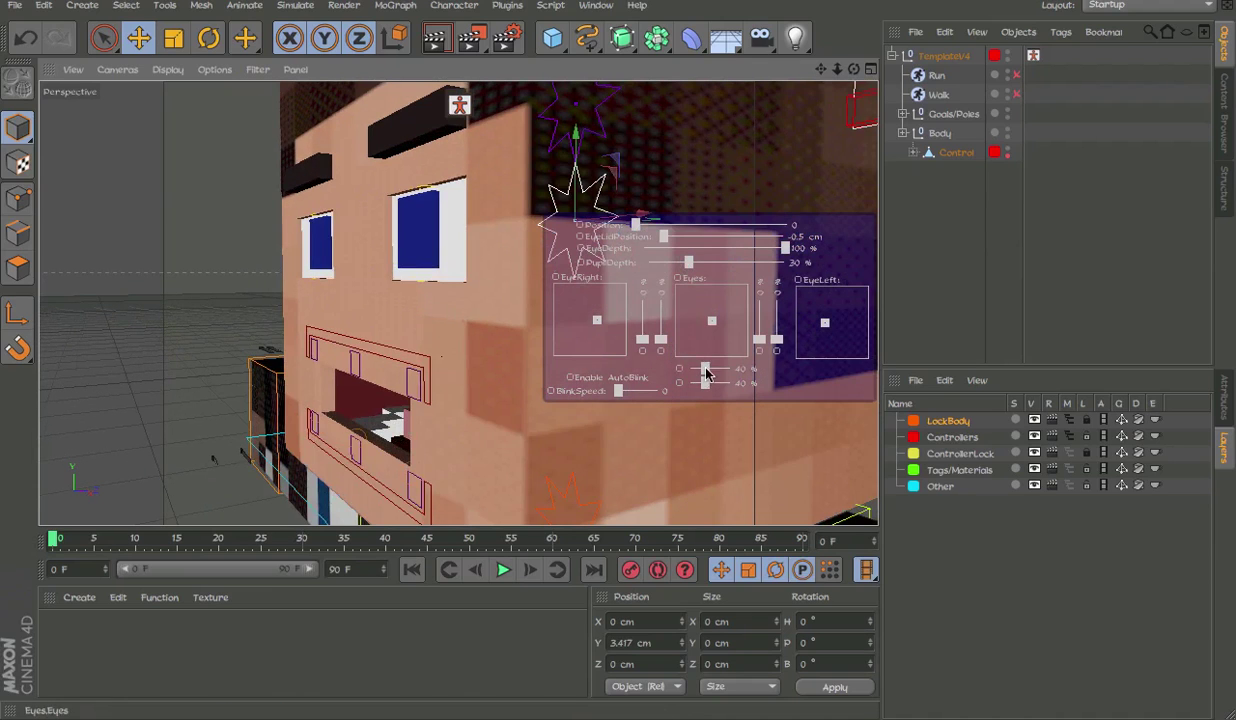
# Try the two 40% sliders below the Eyes control and undo the eye changes back to the defaults.
pyautogui.moveTo(703, 372)
pyautogui.mouseDown()
pyautogui.moveTo(690, 371)
pyautogui.moveTo(720, 372)
pyautogui.moveTo(678, 362)
pyautogui.moveTo(713, 367)
pyautogui.mouseUp()
pyautogui.hotkey('ctrl', 'z')
pyautogui.hotkey('ctrl', 'z')
pyautogui.hotkey('ctrl', 'z')
pyautogui.press('Escape')
pyautogui.moveTo(704, 383); pyautogui.dragTo(628, 370)
pyautogui.press('Escape')
# Enable AutoBlink, play the blinking at a blink speed of 5, and set the speed back to 0.
pyautogui.keyDown('alt'); pyautogui.moveTo(452, 297); pyautogui.dragTo(588, 273); pyautogui.keyUp('alt')
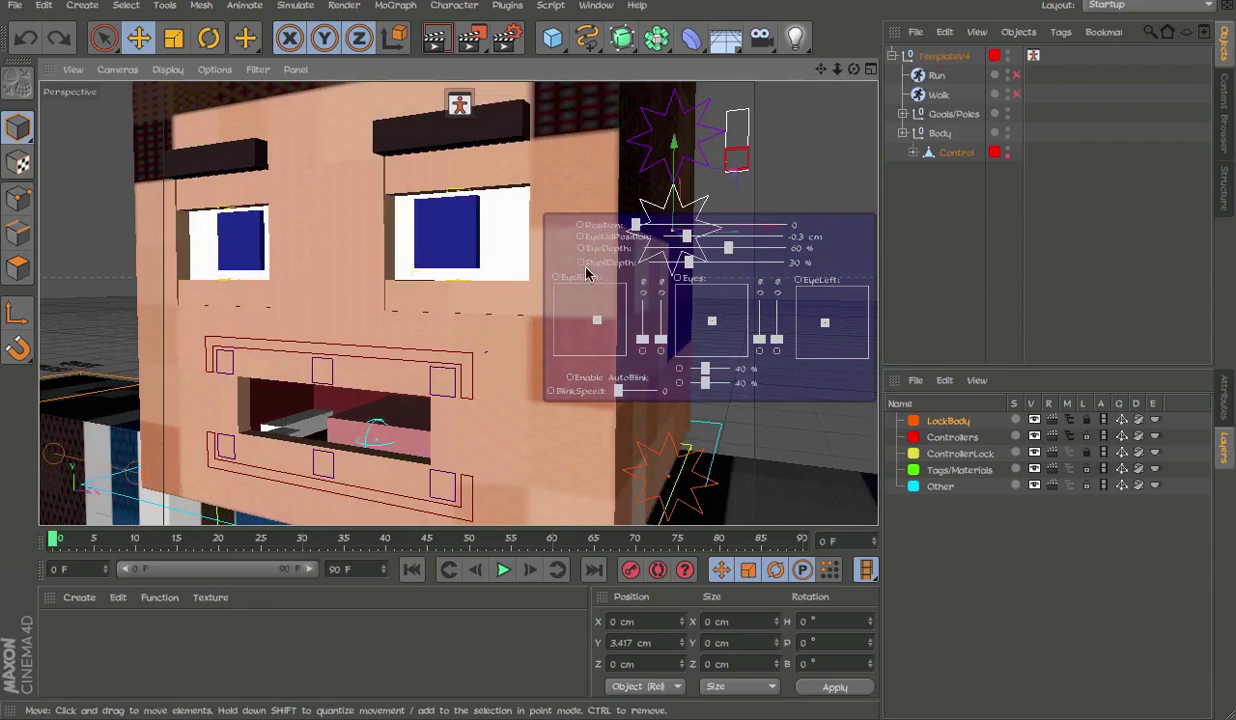
pyautogui.keyDown('alt'); pyautogui.moveTo(419, 345); pyautogui.dragTo(530, 320); pyautogui.keyUp('alt')
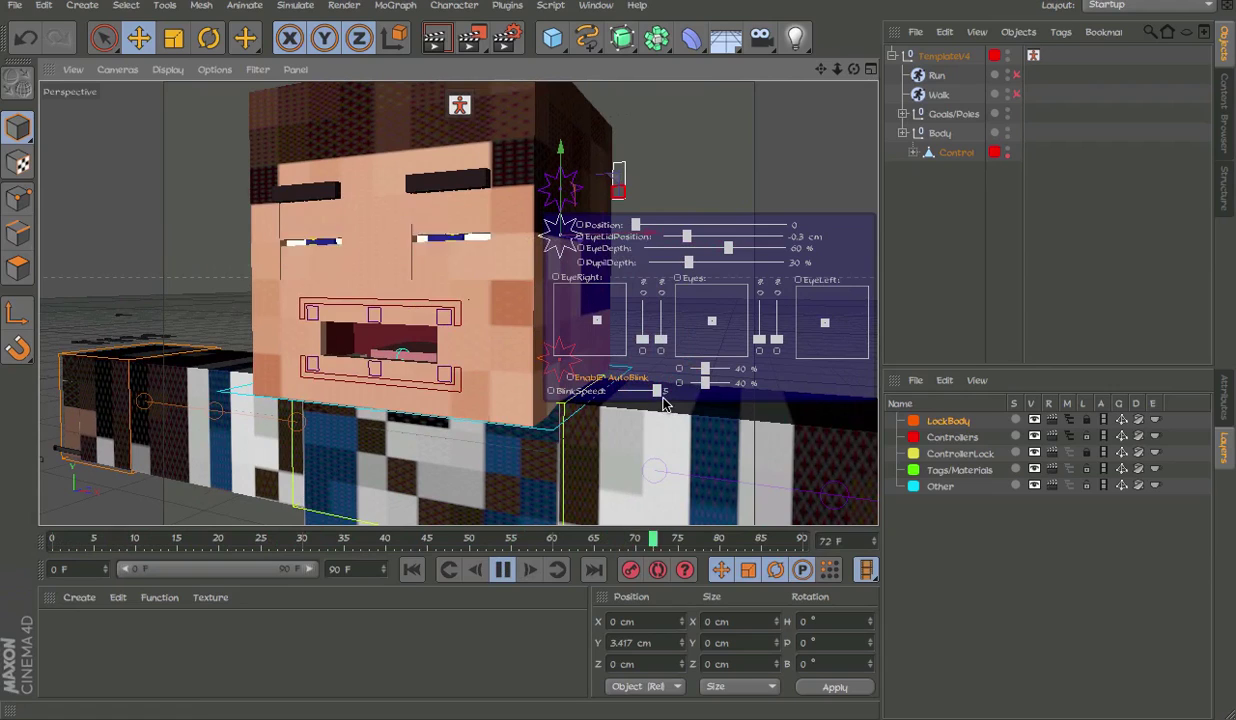
pyautogui.moveTo(657, 391); pyautogui.dragTo(618, 391)
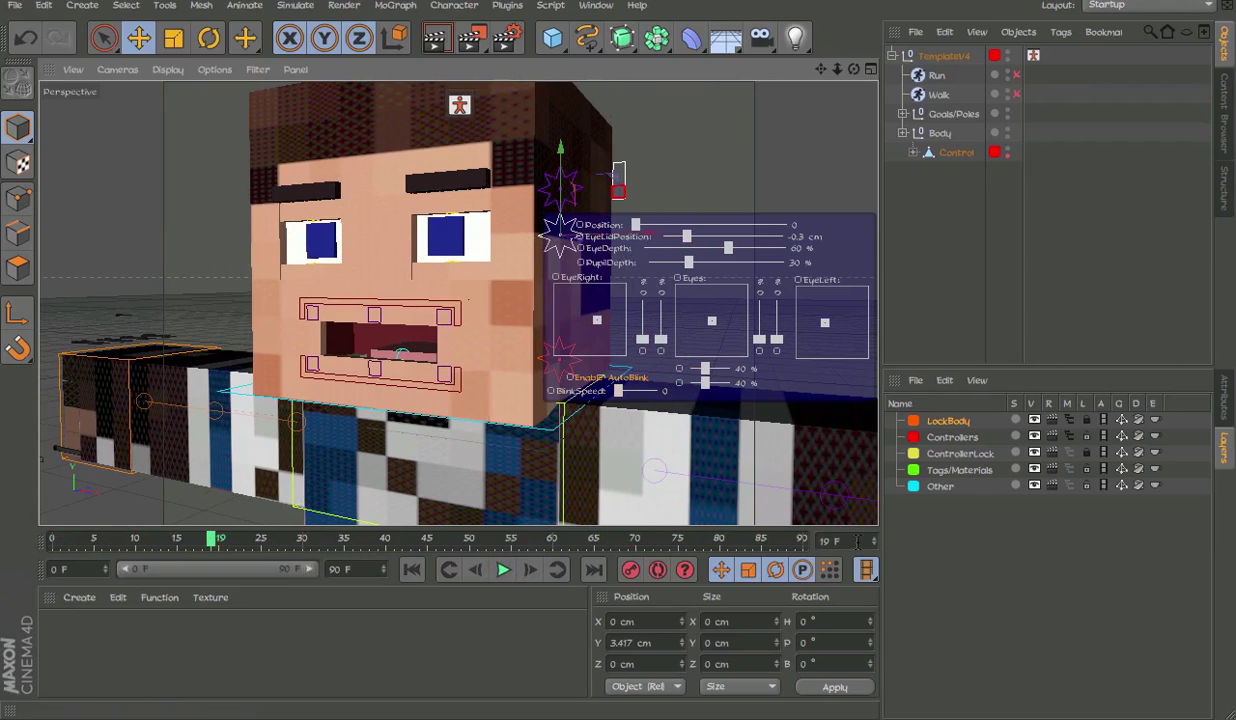
# Show the object attributes, select the purple eyebrow controller beside the head, and try moving the EyeBrow2 control, undoing the changes.
pyautogui.click(1224, 398)
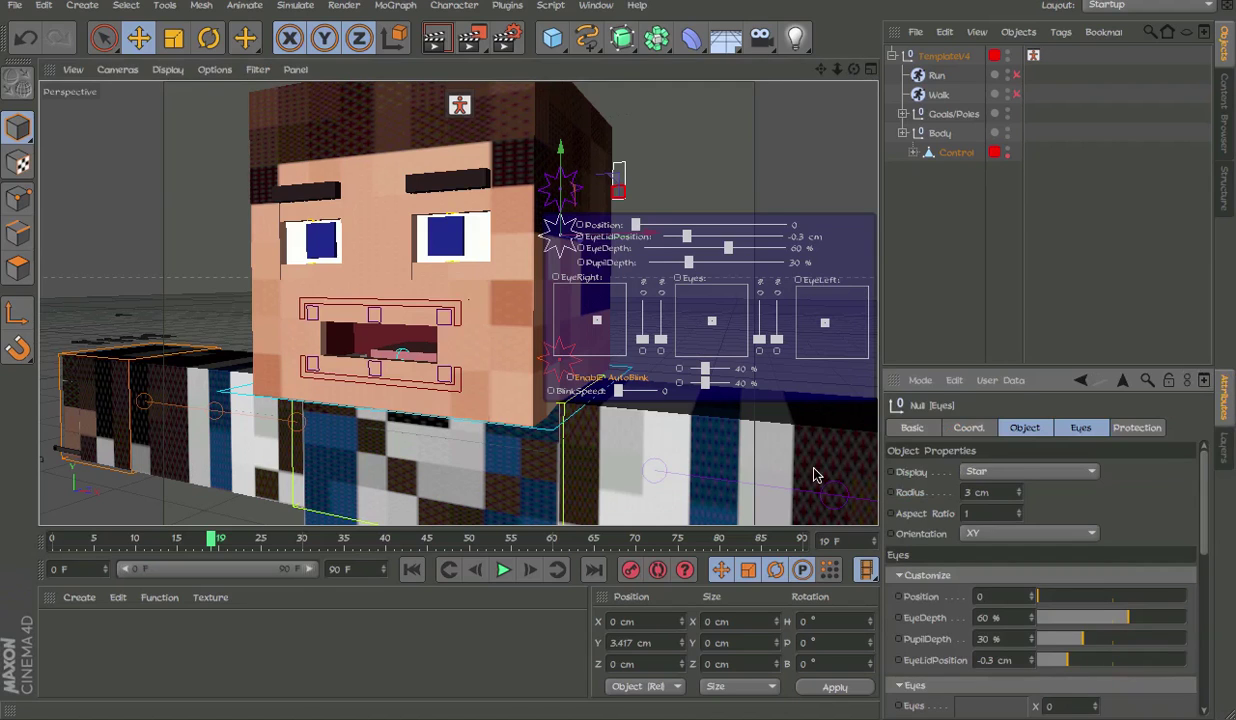
pyautogui.keyDown('alt'); pyautogui.moveTo(478, 306); pyautogui.dragTo(449, 289); pyautogui.keyUp('alt')
pyautogui.click(528, 186)
pyautogui.keyDown('alt'); pyautogui.moveTo(540, 195); pyautogui.dragTo(416, 308); pyautogui.keyUp('alt')
pyautogui.keyDown('alt'); pyautogui.moveTo(516, 292); pyautogui.dragTo(820, 210); pyautogui.keyUp('alt')
pyautogui.hotkey('ctrl', 'z')
pyautogui.moveTo(838, 125); pyautogui.dragTo(729, 170)
pyautogui.hotkey('ctrl', 'z')
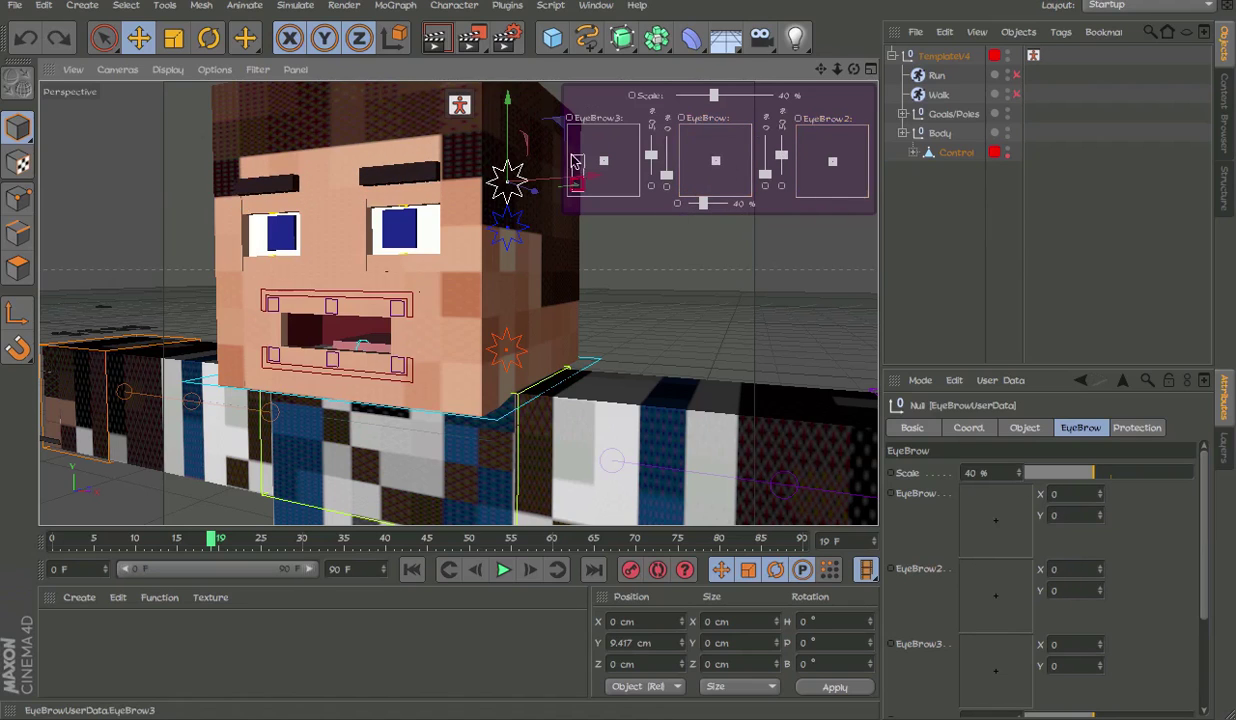
# Reselect the blue eye controller, try the vertical sliders beside the EyeRight and EyeLeft controls, and undo the changes.
pyautogui.click(508, 226)
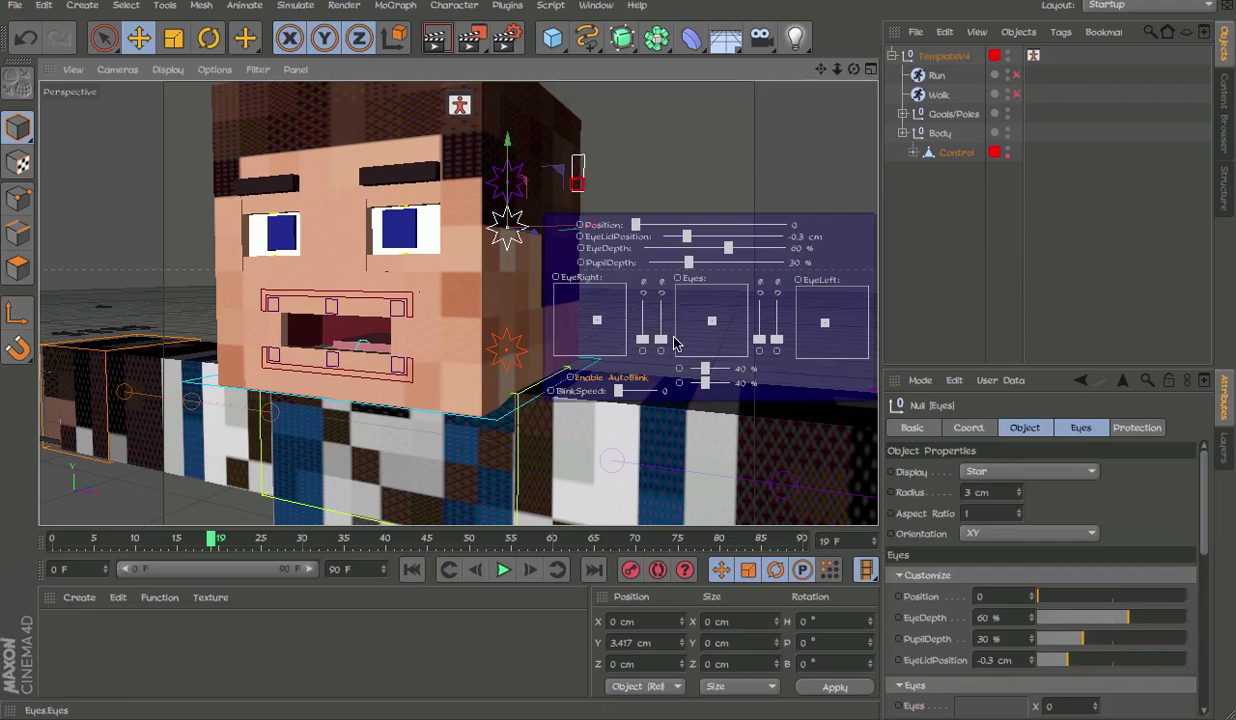
pyautogui.moveTo(643, 340); pyautogui.dragTo(648, 284)
pyautogui.moveTo(774, 344); pyautogui.dragTo(775, 296)
pyautogui.hotkey('ctrl', 'z')
pyautogui.keyDown('alt'); pyautogui.moveTo(334, 288); pyautogui.dragTo(525, 298); pyautogui.keyUp('alt')
pyautogui.scroll(1, 397, 314)
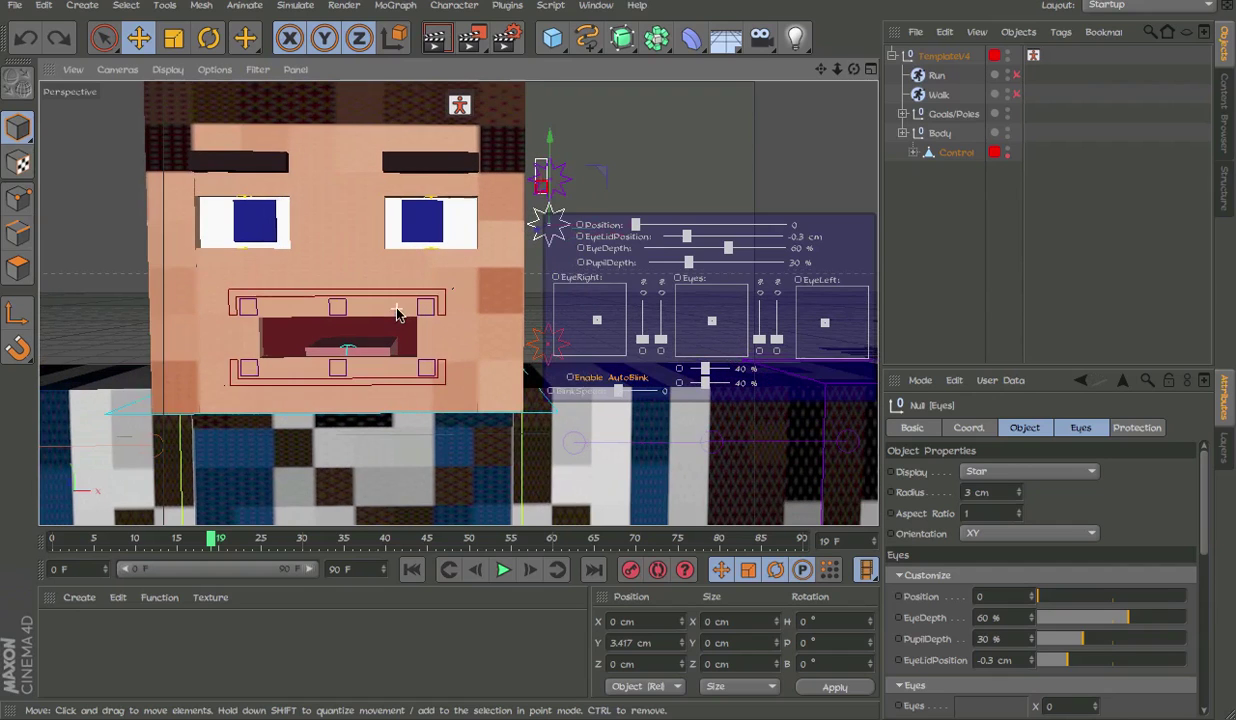
# Try moving the yellow upper and lower eyelid handles directly on the character's left eye and undo the changes.
pyautogui.click(424, 210)
pyautogui.moveTo(430, 201); pyautogui.dragTo(439, 233)
pyautogui.hotkey('ctrl', 'z')
pyautogui.hotkey('ctrl', 'z')
pyautogui.click(432, 250)
pyautogui.hotkey('ctrl', 'z')
# Examine the face and upper body from several angles and distances.
pyautogui.keyDown('alt'); pyautogui.moveTo(378, 315); pyautogui.dragTo(515, 306, button='right'); pyautogui.keyUp('alt')
pyautogui.keyDown('alt'); pyautogui.moveTo(515, 306); pyautogui.dragTo(612, 375); pyautogui.keyUp('alt')
pyautogui.keyDown('alt'); pyautogui.moveTo(612, 375); pyautogui.dragTo(734, 223, button='middle'); pyautogui.keyUp('alt')
pyautogui.keyDown('alt'); pyautogui.moveTo(734, 223); pyautogui.dragTo(790, 260); pyautogui.keyUp('alt')
pyautogui.keyDown('alt'); pyautogui.moveTo(520, 450); pyautogui.dragTo(617, 310, button='middle'); pyautogui.keyUp('alt')
pyautogui.keyDown('alt'); pyautogui.moveTo(617, 310); pyautogui.dragTo(643, 347); pyautogui.keyUp('alt')
pyautogui.keyDown('alt'); pyautogui.moveTo(648, 409); pyautogui.dragTo(521, 217, button='middle'); pyautogui.keyUp('alt')
pyautogui.keyDown('alt'); pyautogui.moveTo(643, 290); pyautogui.dragTo(508, 184); pyautogui.keyUp('alt')
pyautogui.keyDown('alt'); pyautogui.moveTo(508, 184); pyautogui.dragTo(612, 229, button='right'); pyautogui.keyUp('alt')
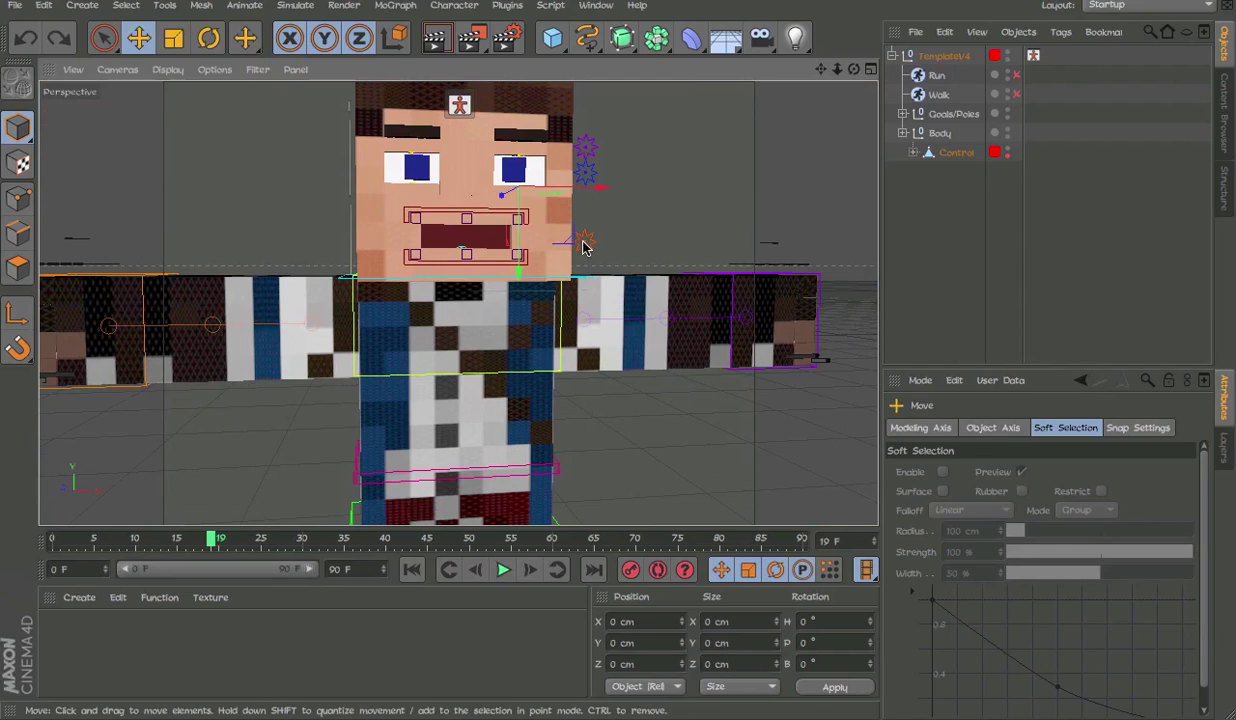
# Select the orange mouth controller beside the head and try reshaping the mouth with the Mouth control.
pyautogui.click(585, 247)
pyautogui.scroll(5, 585, 240)
pyautogui.moveTo(727, 481); pyautogui.dragTo(752, 483)
pyautogui.keyDown('alt'); pyautogui.moveTo(488, 292); pyautogui.dragTo(566, 308, button='middle'); pyautogui.keyUp('alt')
# Select both corner handles on the character's left side of the mouth, try moving them vertically, and undo it.
pyautogui.click(566, 305)
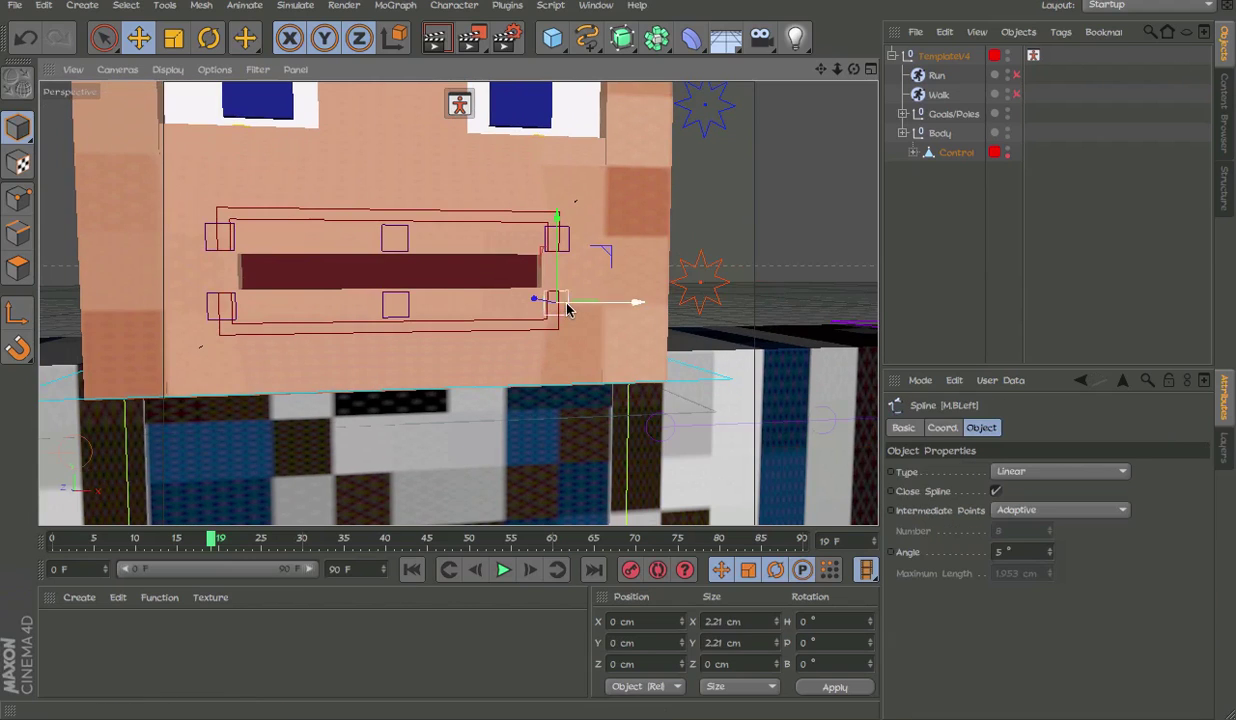
pyautogui.keyDown('shift'); pyautogui.click(563, 247); pyautogui.keyUp('shift')
pyautogui.moveTo(560, 200); pyautogui.dragTo(559, 219)
pyautogui.hotkey('ctrl', 'z')
# Try raising the whole upper lip controller about 4.5 cm and undo the mouth changes.
pyautogui.click(495, 210)
pyautogui.click(497, 213)
pyautogui.moveTo(396, 193); pyautogui.dragTo(407, 134)
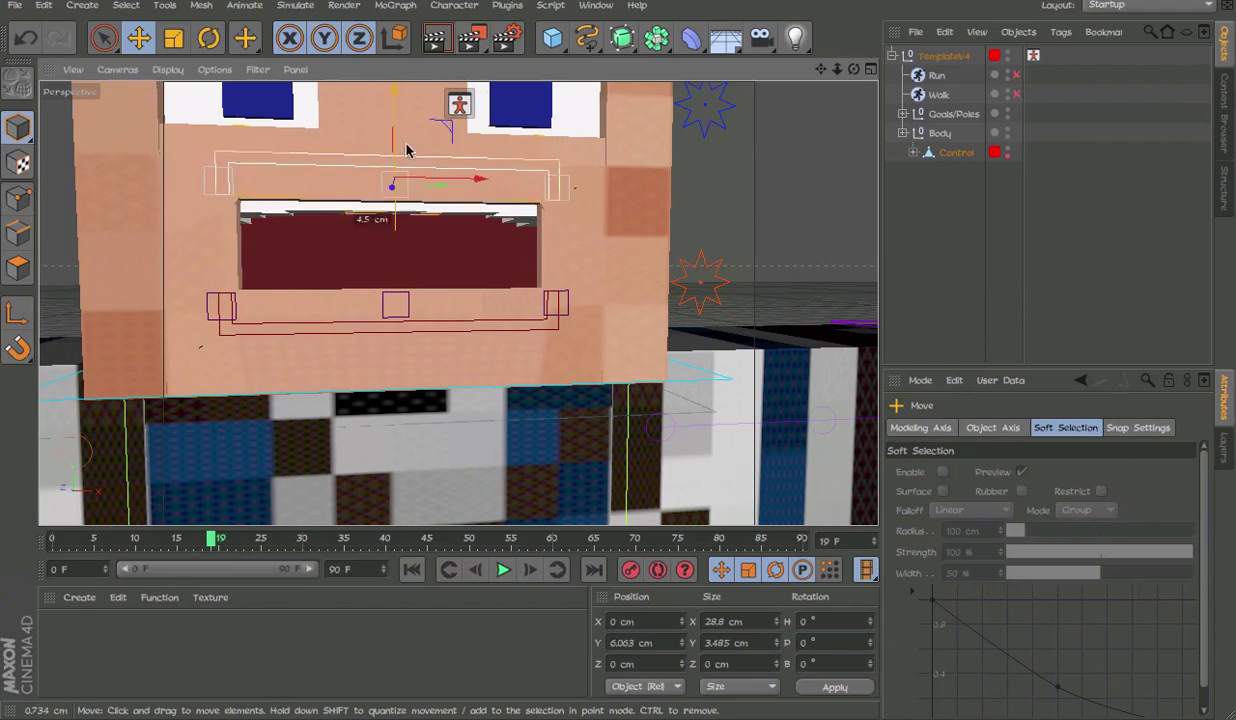
pyautogui.hotkey('ctrl', 'z')
pyautogui.hotkey('ctrl', 'z')
pyautogui.hotkey('ctrl', 'z')
pyautogui.hotkey('ctrl', 'z')
pyautogui.hotkey('ctrl', 'z')
# Open the mouth wide with the Mouth control and select the bottom teeth controller inside it.
pyautogui.moveTo(733, 465); pyautogui.dragTo(757, 446)
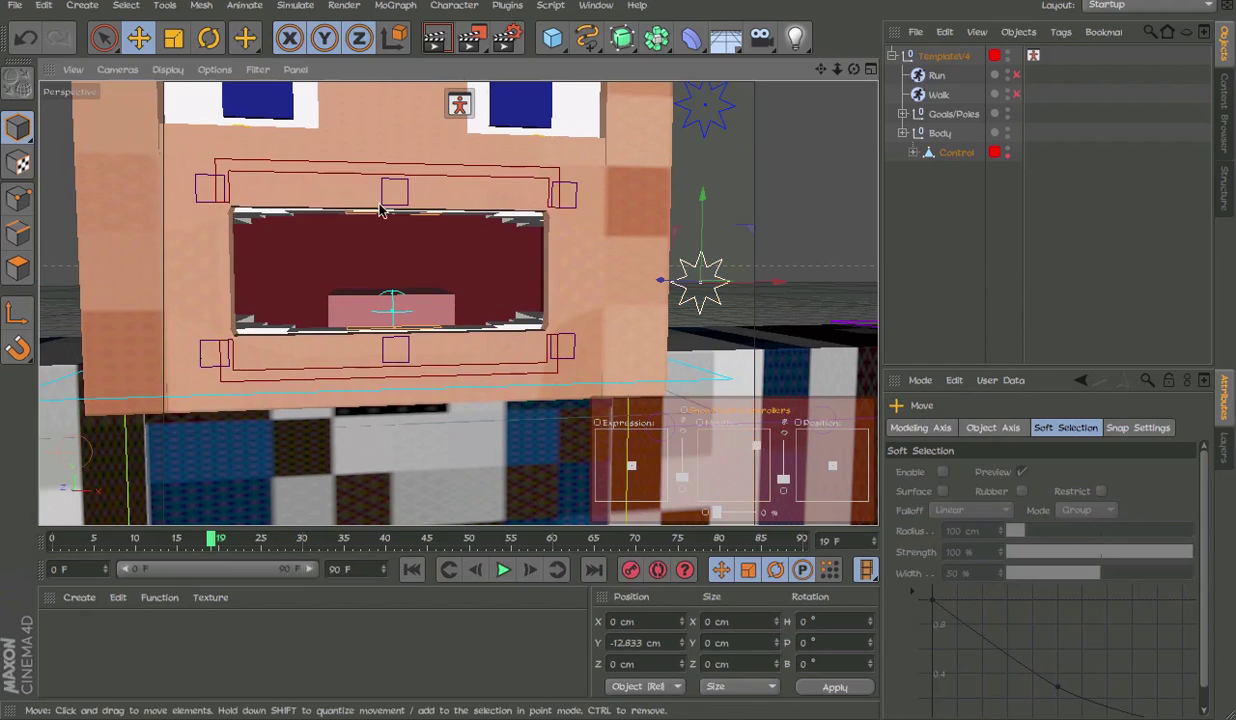
pyautogui.keyDown('alt'); pyautogui.moveTo(380, 210); pyautogui.dragTo(449, 266); pyautogui.keyUp('alt')
pyautogui.keyDown('alt'); pyautogui.moveTo(418, 287); pyautogui.dragTo(545, 287, button='right'); pyautogui.keyUp('alt')
pyautogui.click(467, 374)
pyautogui.keyDown('alt'); pyautogui.moveTo(467, 373); pyautogui.dragTo(457, 392, button='right'); pyautogui.keyUp('alt')
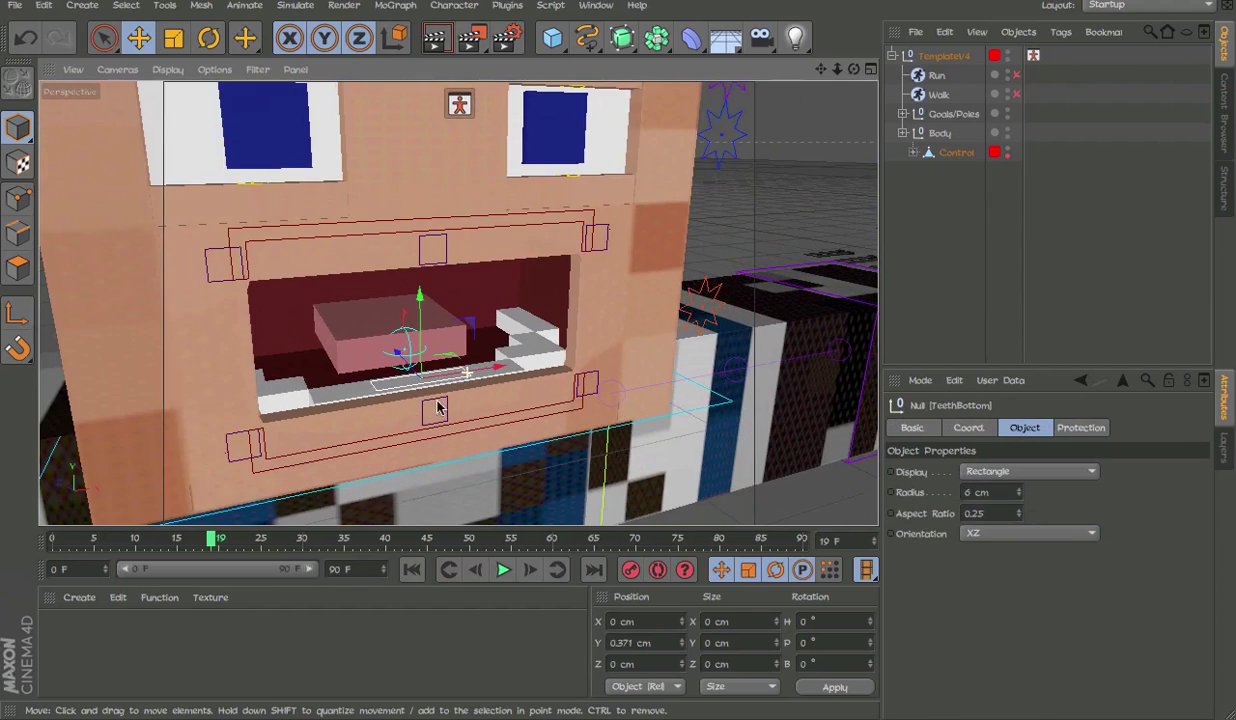
# Try moving the teeth controller at the upper edge of the mouth and undo the move.
pyautogui.keyDown('alt'); pyautogui.moveTo(457, 395); pyautogui.dragTo(306, 308); pyautogui.keyUp('alt')
pyautogui.click(419, 279)
pyautogui.moveTo(419, 279); pyautogui.dragTo(483, 351)
pyautogui.hotkey('ctrl', 'z')
pyautogui.click(420, 382)
# Reselect the orange mouth controller, try the percentage slider below the Mouth control, and undo all mouth changes.
pyautogui.click(745, 350)
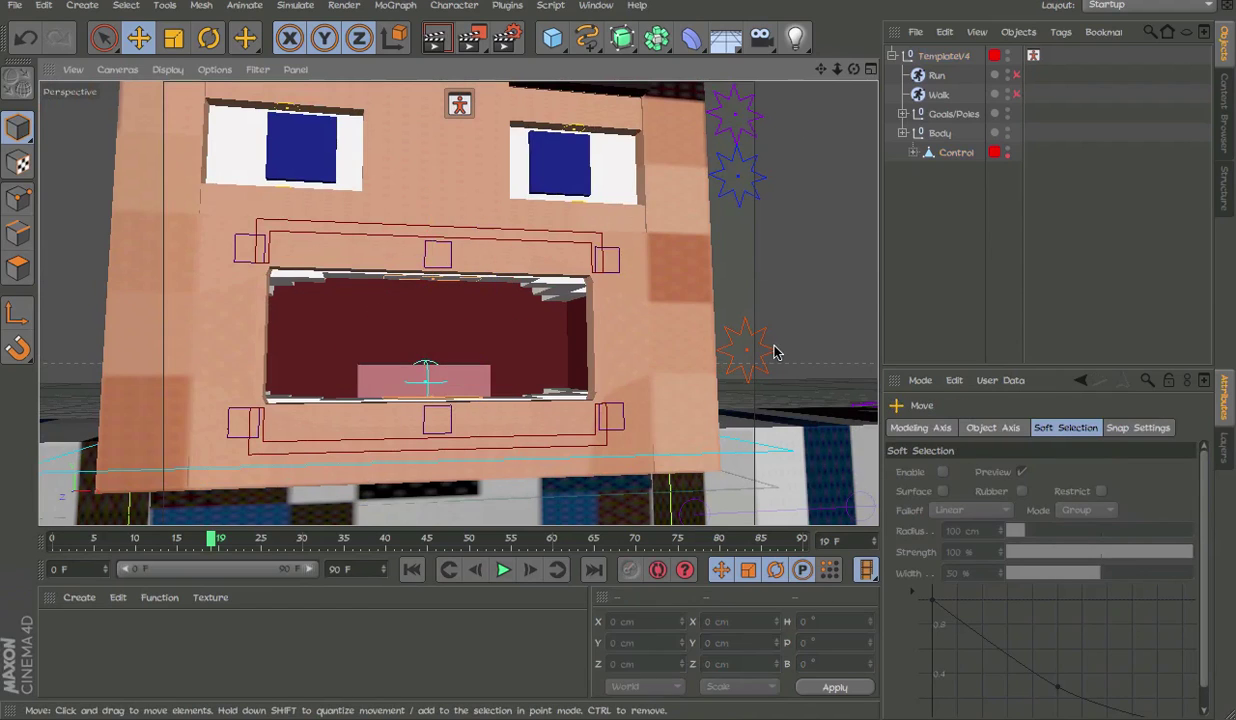
pyautogui.moveTo(738, 511); pyautogui.dragTo(750, 511)
pyautogui.hotkey('ctrl', 'z')
pyautogui.hotkey('ctrl', 'z')
pyautogui.hotkey('ctrl', 'z')
pyautogui.hotkey('ctrl', 'z')
pyautogui.hotkey('ctrl', 'z')
pyautogui.hotkey('ctrl', 'z')
pyautogui.hotkey('ctrl', 'z')
pyautogui.hotkey('ctrl', 'z')
pyautogui.hotkey('ctrl', 'z')
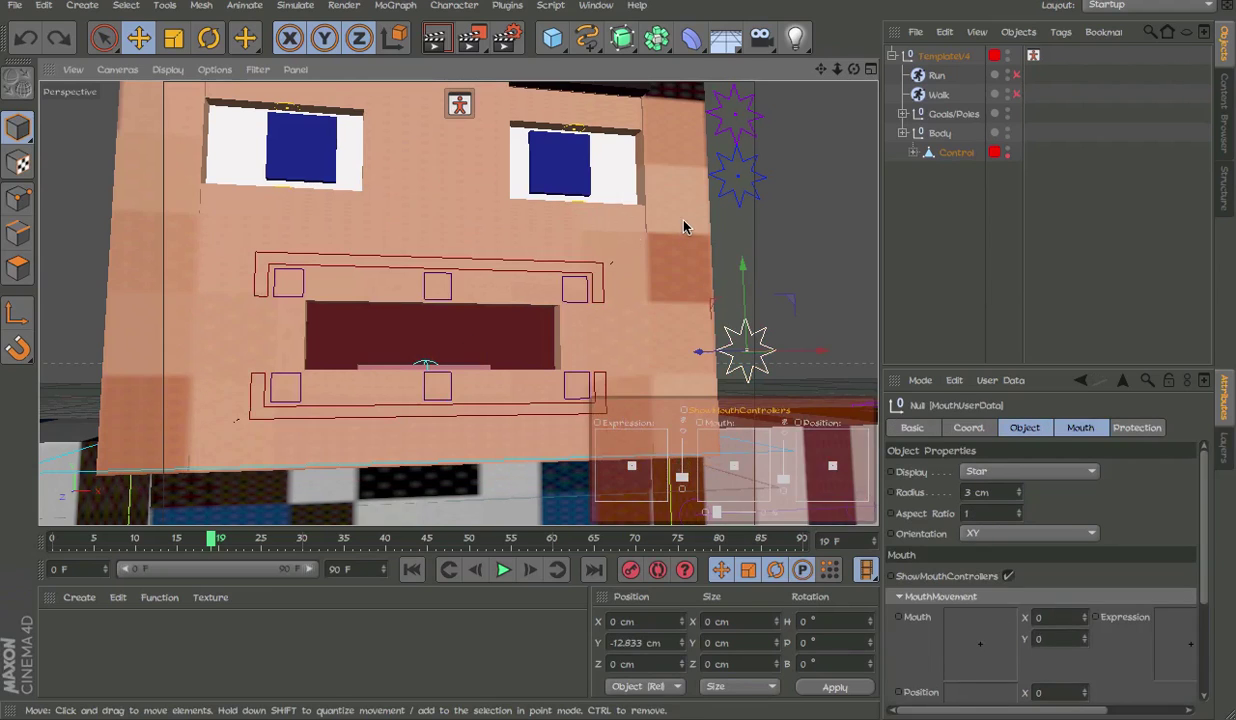
# Reselect the blue eye controller and try the scale sliders below Eyes and the EyeLeft control, undoing each change.
pyautogui.click(724, 199)
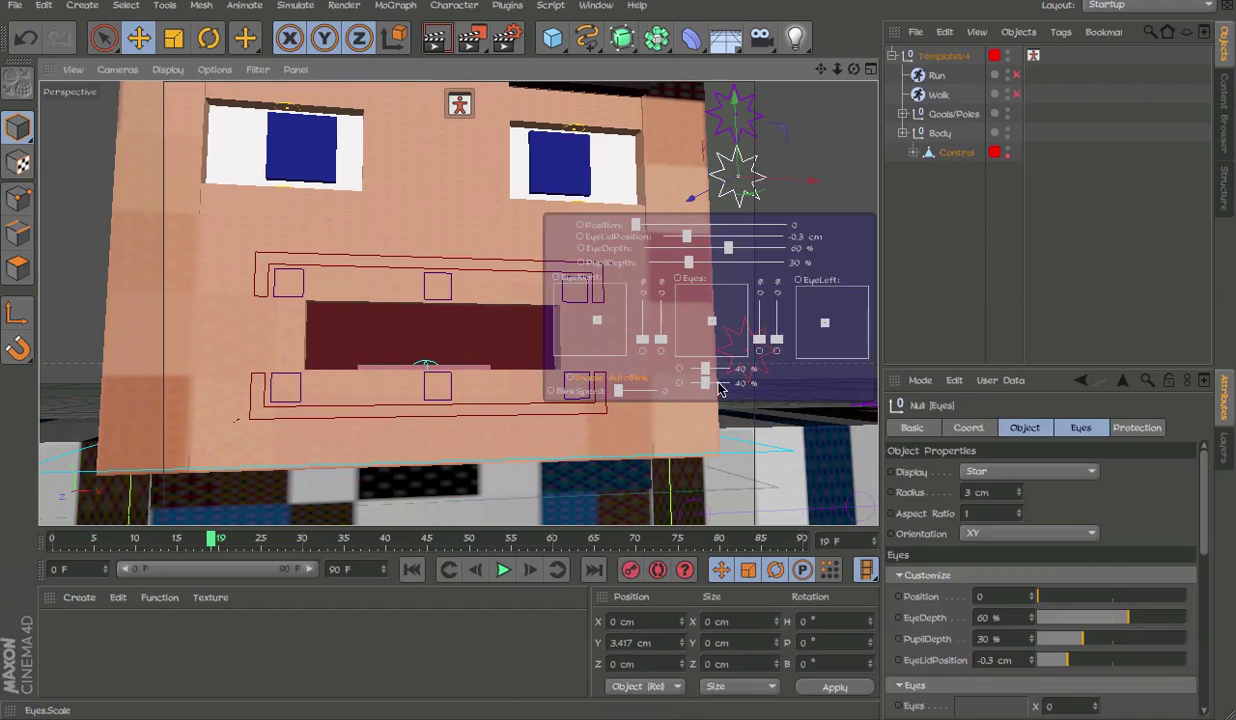
pyautogui.moveTo(708, 381)
pyautogui.mouseDown()
pyautogui.moveTo(690, 382)
pyautogui.moveTo(728, 369)
pyautogui.moveTo(706, 371)
pyautogui.mouseUp()
pyautogui.hotkey('ctrl', 'z')
pyautogui.hotkey('ctrl', 'z')
pyautogui.moveTo(826, 323); pyautogui.dragTo(786, 308)
pyautogui.hotkey('ctrl', 'z')
# Try a higher eyelid position and a sideways, upward gaze with the Eyes control, undoing both.
pyautogui.moveTo(687, 238); pyautogui.dragTo(746, 242)
pyautogui.hotkey('ctrl', 'z')
pyautogui.click(725, 37)
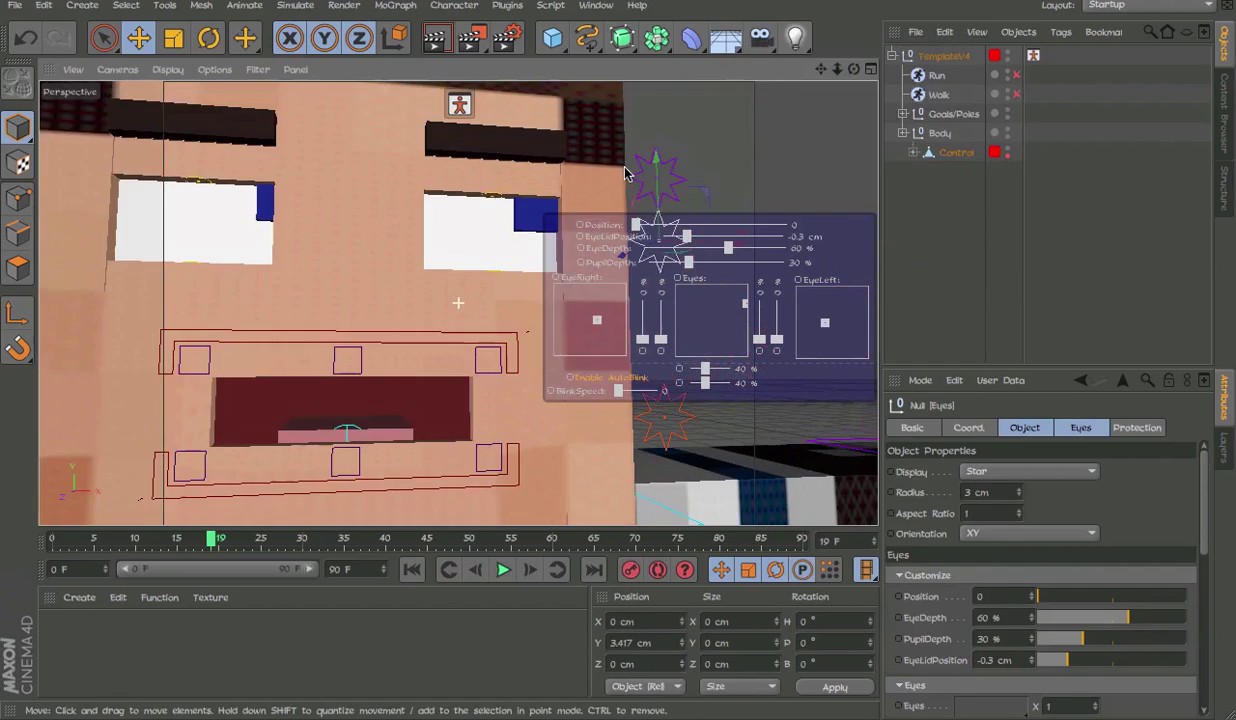
pyautogui.hotkey('ctrl', 'z')
# Reselect the purple eyebrow controller, try the sliders below and beside the EyeBrow control, and undo the changes.
pyautogui.keyDown('alt'); pyautogui.moveTo(488, 240); pyautogui.dragTo(397, 300); pyautogui.keyUp('alt')
pyautogui.scroll(-2, 397, 300)
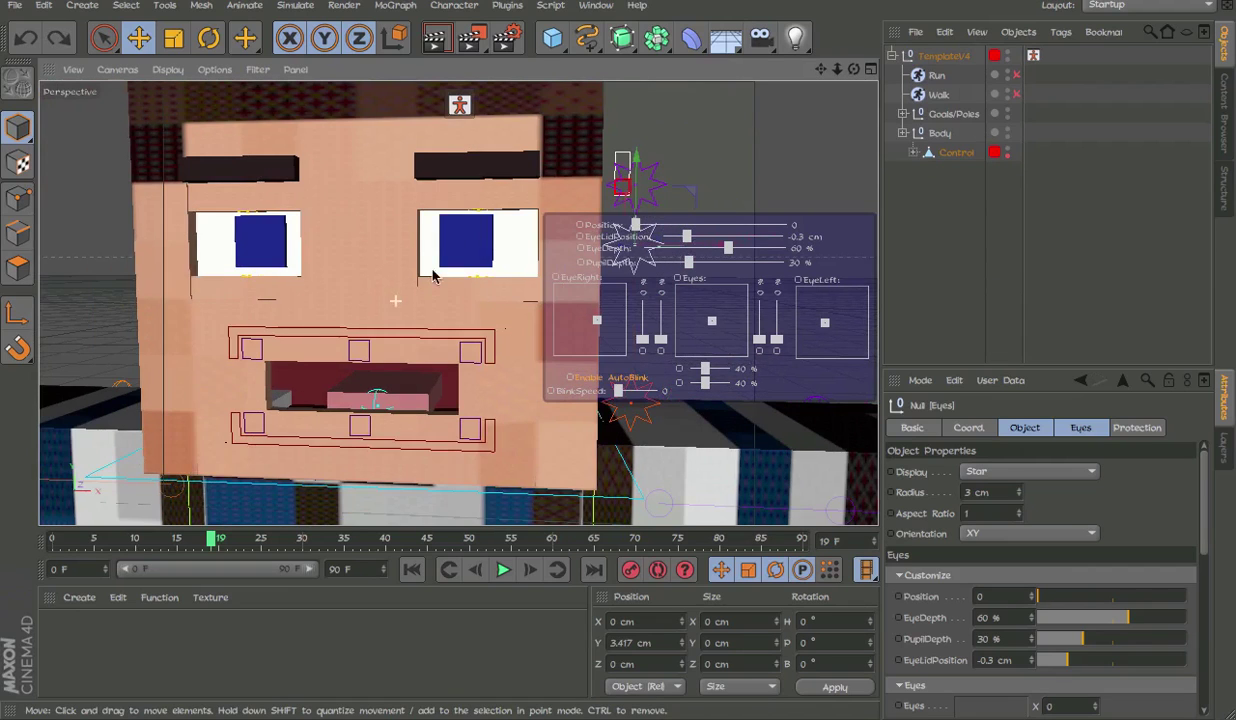
pyautogui.keyDown('alt'); pyautogui.moveTo(538, 170); pyautogui.dragTo(521, 173, button='middle'); pyautogui.keyUp('alt')
pyautogui.click(652, 183)
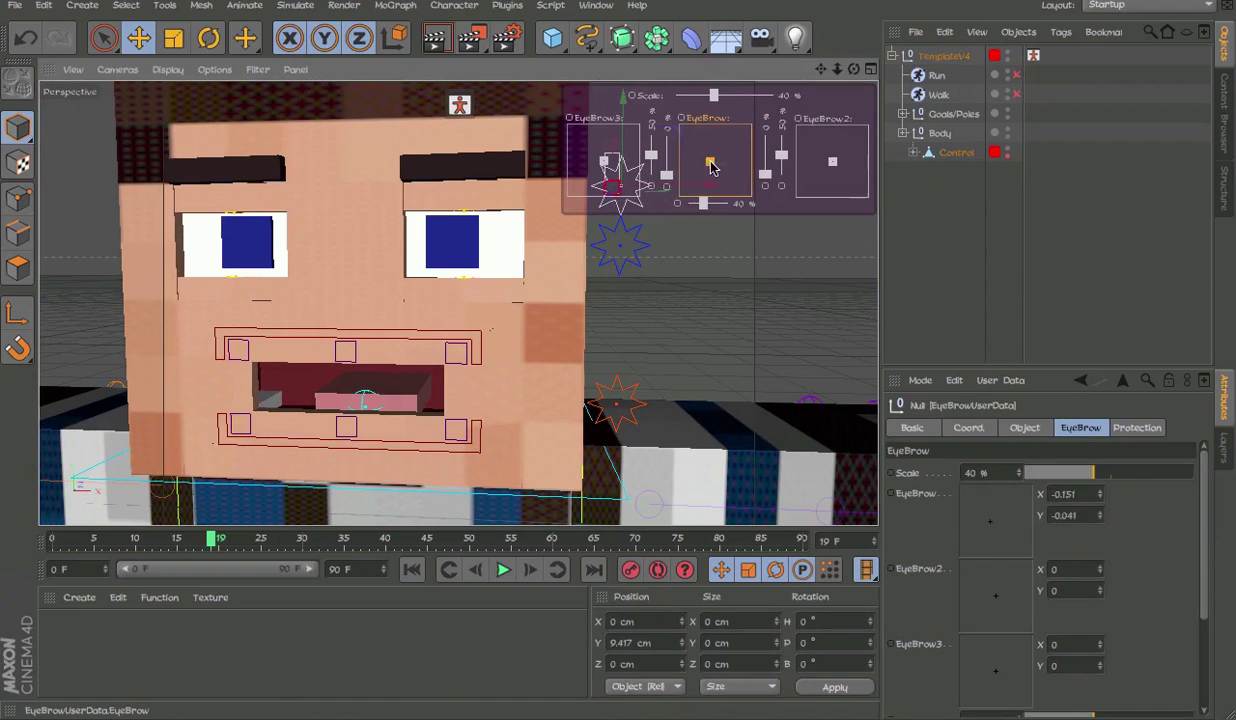
pyautogui.moveTo(703, 203)
pyautogui.mouseDown()
pyautogui.moveTo(690, 202)
pyautogui.moveTo(707, 204)
pyautogui.mouseUp()
pyautogui.hotkey('ctrl', 'z')
pyautogui.moveTo(766, 175); pyautogui.dragTo(789, 248)
pyautogui.hotkey('ctrl', 'z')
pyautogui.hotkey('ctrl', 'z')
# Try the eyebrow Scale slider and the EyeBrow3 control, undoing both changes.
pyautogui.moveTo(714, 96); pyautogui.dragTo(815, 130)
pyautogui.hotkey('ctrl', 'z')
pyautogui.moveTo(604, 161); pyautogui.dragTo(486, 203)
pyautogui.hotkey('ctrl', 'z')
pyautogui.hotkey('ctrl', 'z')
pyautogui.scroll(-5, 458, 273)
pyautogui.keyDown('alt'); pyautogui.moveTo(458, 273); pyautogui.dragTo(418, 269, button='middle'); pyautogui.keyUp('alt')
pyautogui.keyDown('alt'); pyautogui.moveTo(432, 186); pyautogui.dragTo(450, 192); pyautogui.keyUp('alt')
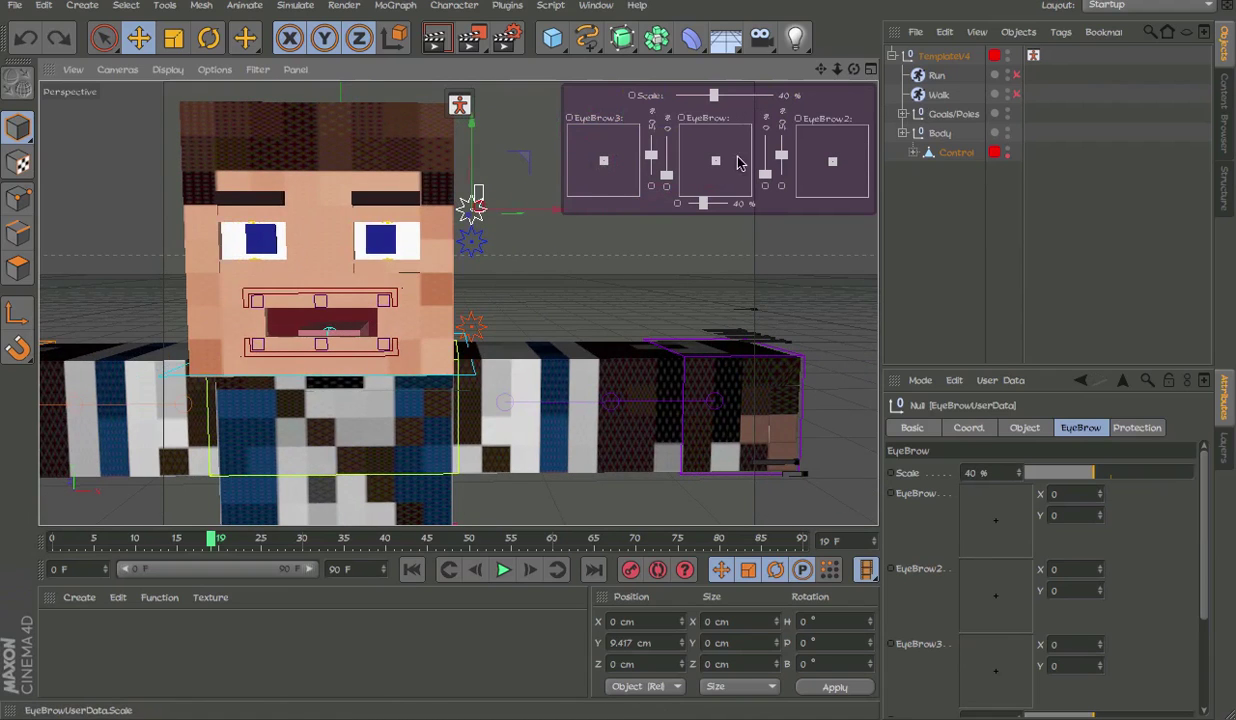
# Deselect the eyebrow controller and view the character with its facial controllers from farther away.
pyautogui.click(734, 235)
pyautogui.keyDown('alt'); pyautogui.moveTo(698, 306); pyautogui.dragTo(560, 292); pyautogui.keyUp('alt')
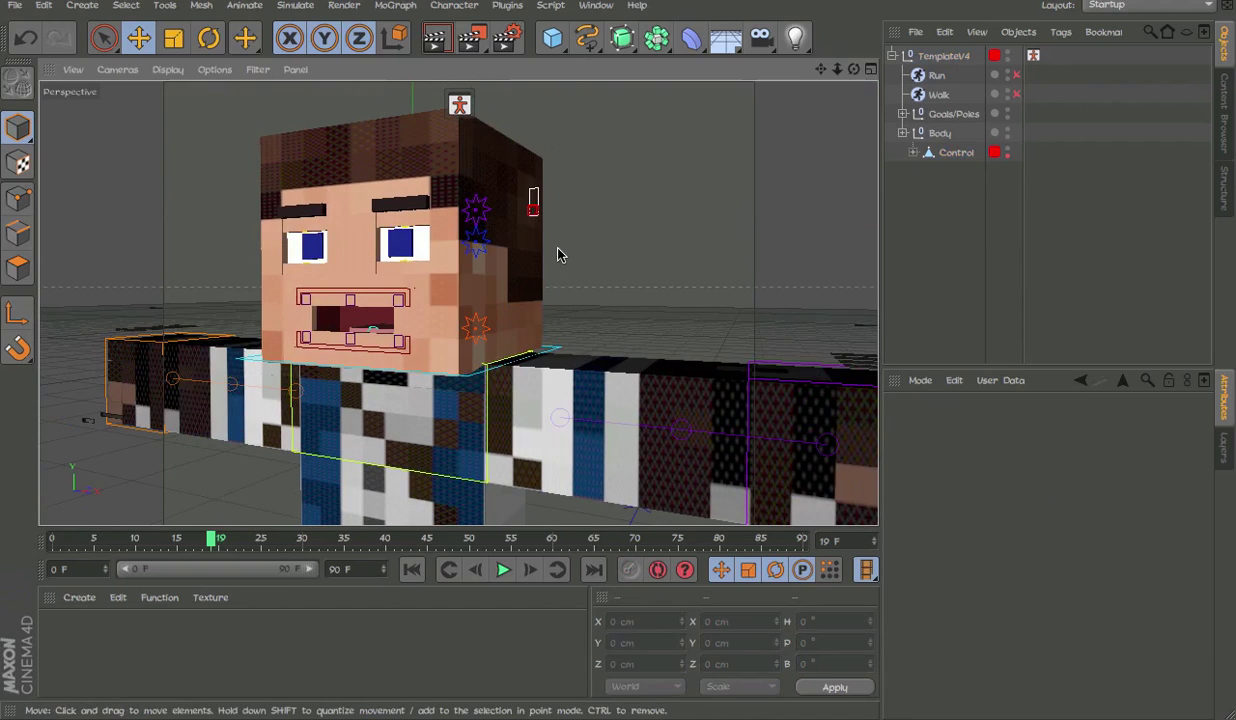
pyautogui.scroll(-5, 560, 254)
pyautogui.keyDown('alt'); pyautogui.moveTo(576, 298); pyautogui.dragTo(568, 268, button='middle'); pyautogui.keyUp('alt')
pyautogui.scroll(-3, 548, 252)
pyautogui.keyDown('alt'); pyautogui.moveTo(503, 405); pyautogui.dragTo(476, 342, button='middle'); pyautogui.keyUp('alt')
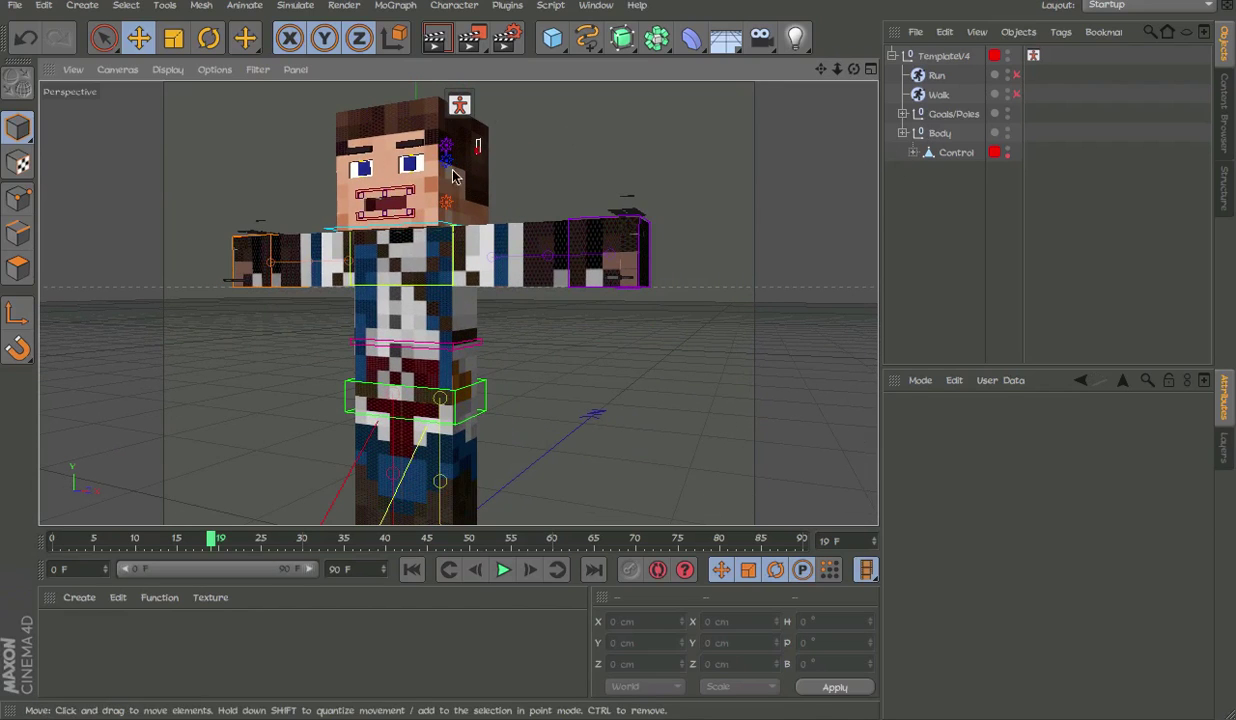
pyautogui.hotkey('ctrl', 'shift', 'z')
pyautogui.hotkey('ctrl', 'shift', 'z')
pyautogui.hotkey('ctrl', 'shift', 'z')
# Use the small toggle at the side of the head to show the EyeBrows, Eyes and Mouth control panels.
pyautogui.click(513, 203)
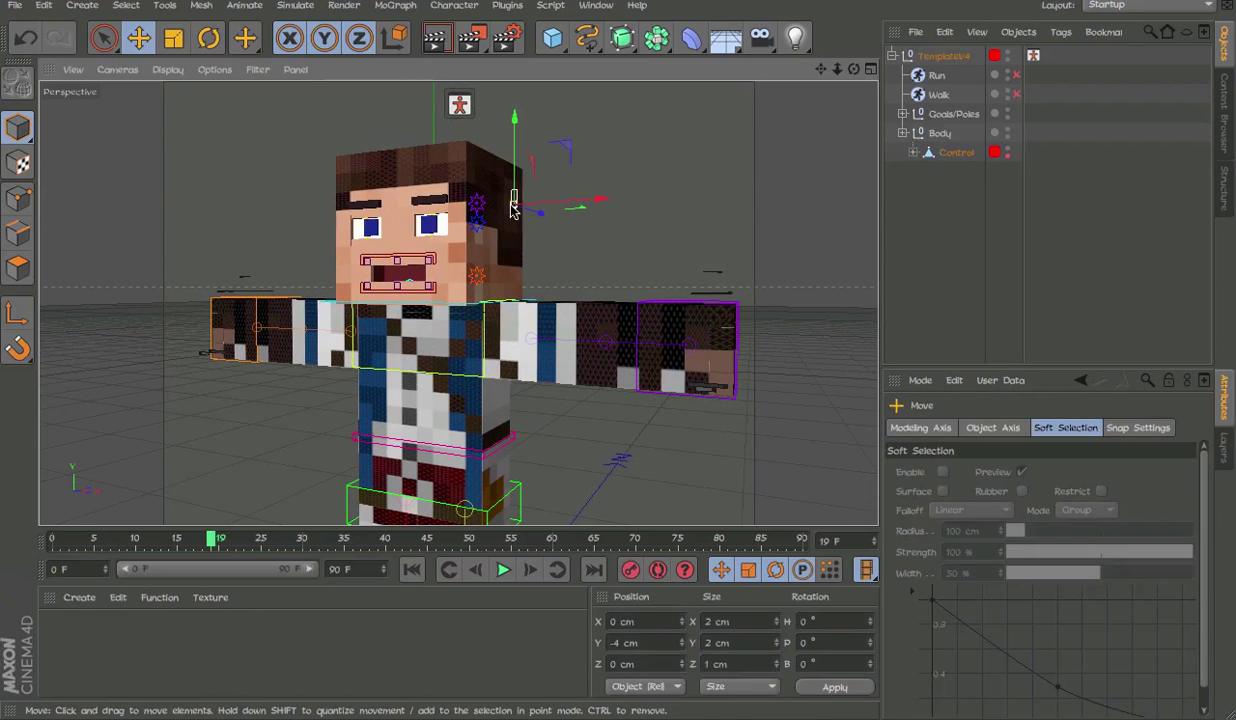
pyautogui.scroll(-4, 657, 247)
pyautogui.keyDown('alt'); pyautogui.moveTo(657, 247); pyautogui.dragTo(370, 170, button='middle'); pyautogui.keyUp('alt')
pyautogui.keyDown('alt'); pyautogui.moveTo(567, 201); pyautogui.dragTo(776, 309, button='middle'); pyautogui.keyUp('alt')
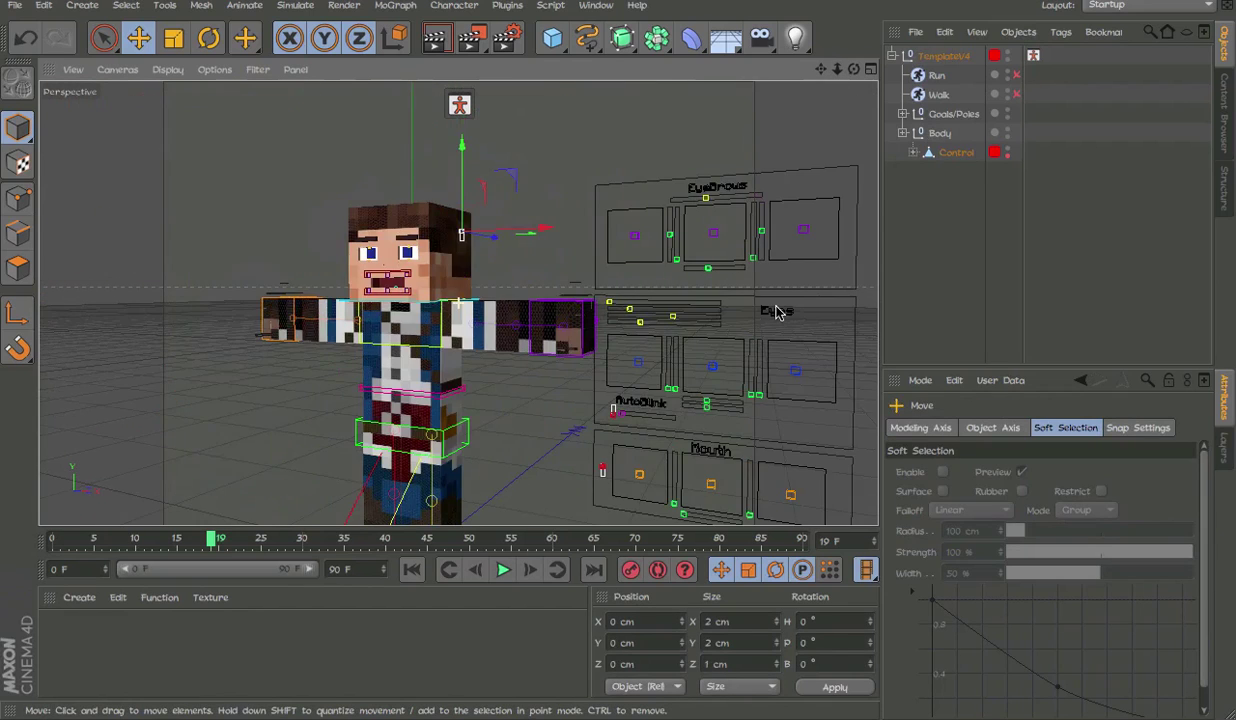
pyautogui.keyDown('alt'); pyautogui.moveTo(776, 309); pyautogui.dragTo(837, 327); pyautogui.keyUp('alt')
pyautogui.click(735, 290)
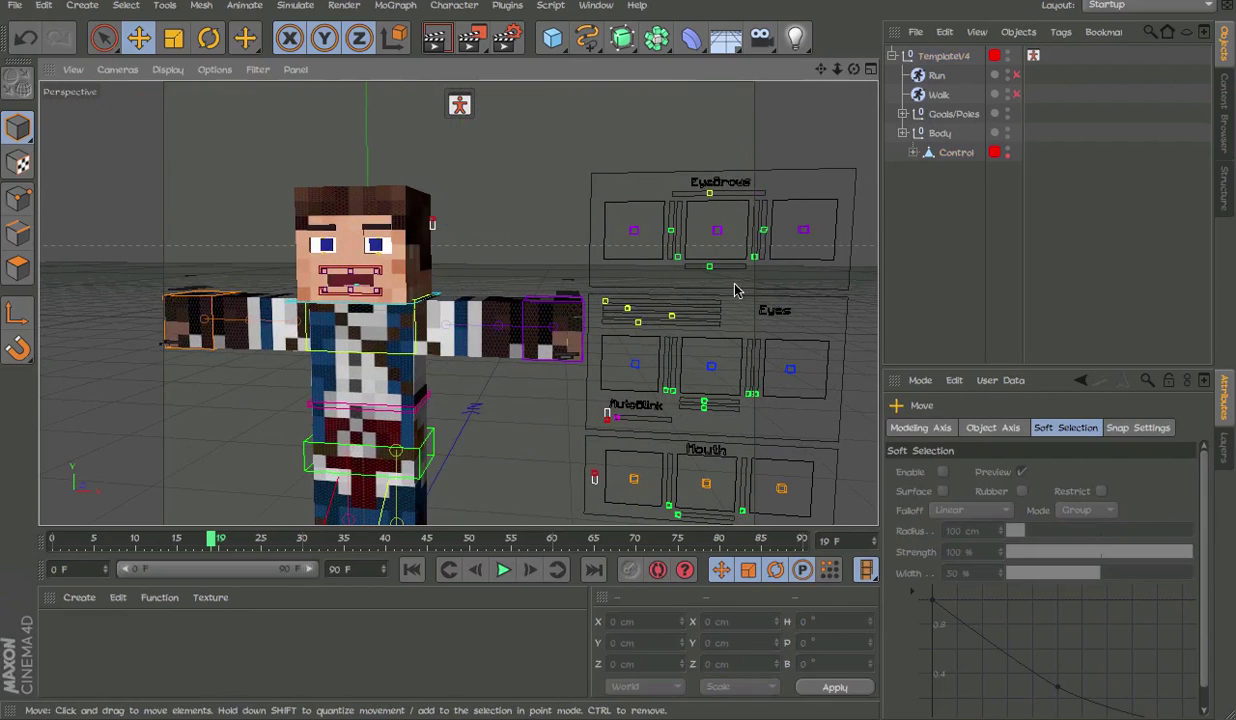
# Try the central EyeBrows handle at X 11 cm and Y 11 cm, undo it, and select the Mouth panel.
pyautogui.click(717, 231)
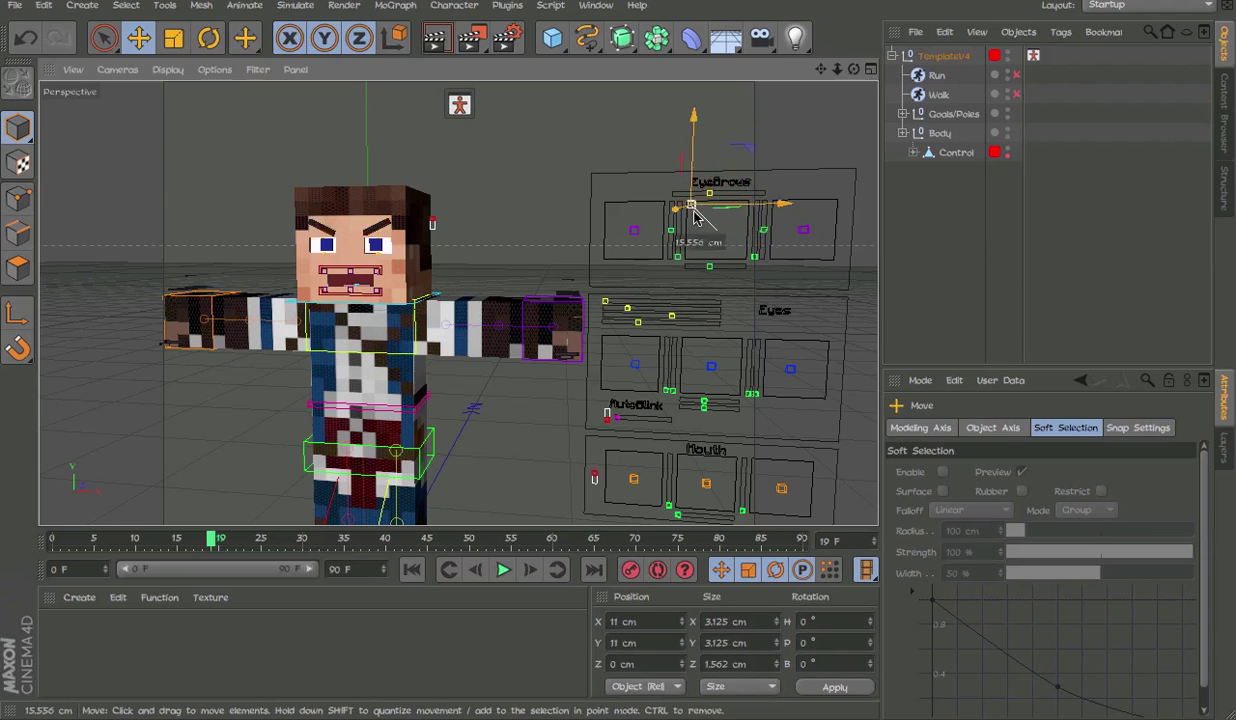
pyautogui.keyDown('alt'); pyautogui.moveTo(785, 346); pyautogui.dragTo(696, 218, button='middle'); pyautogui.keyUp('alt')
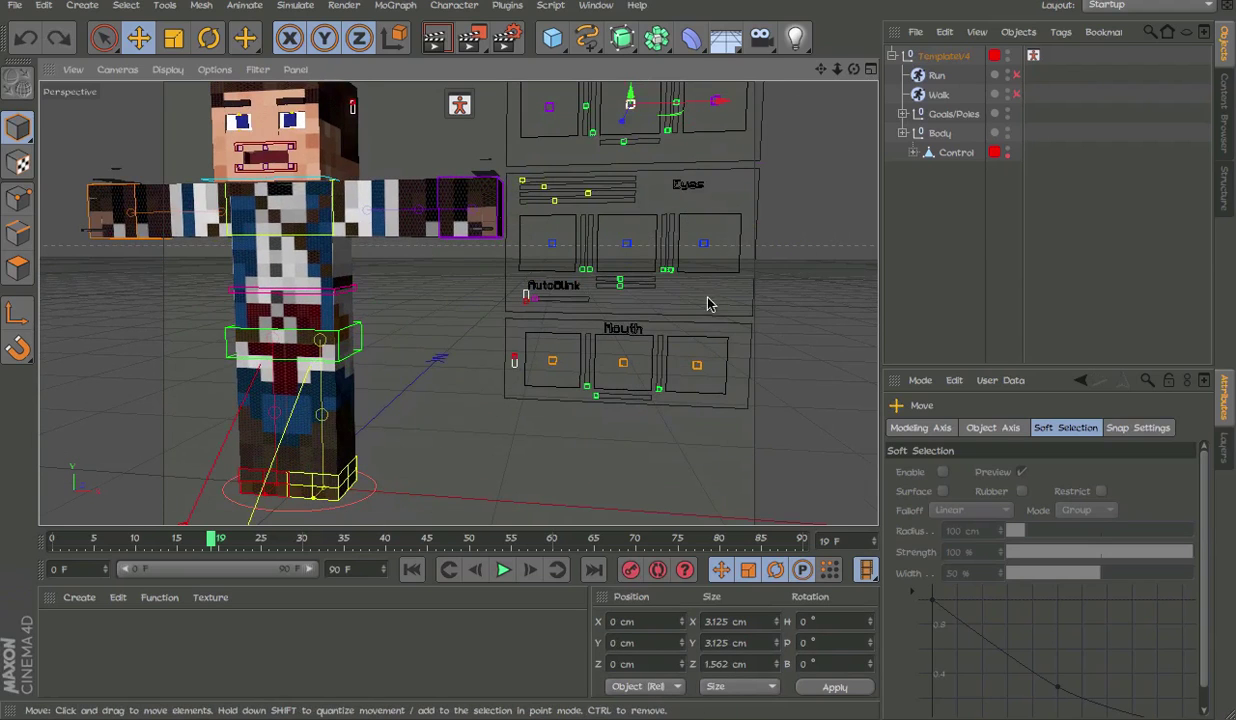
pyautogui.click(740, 340)
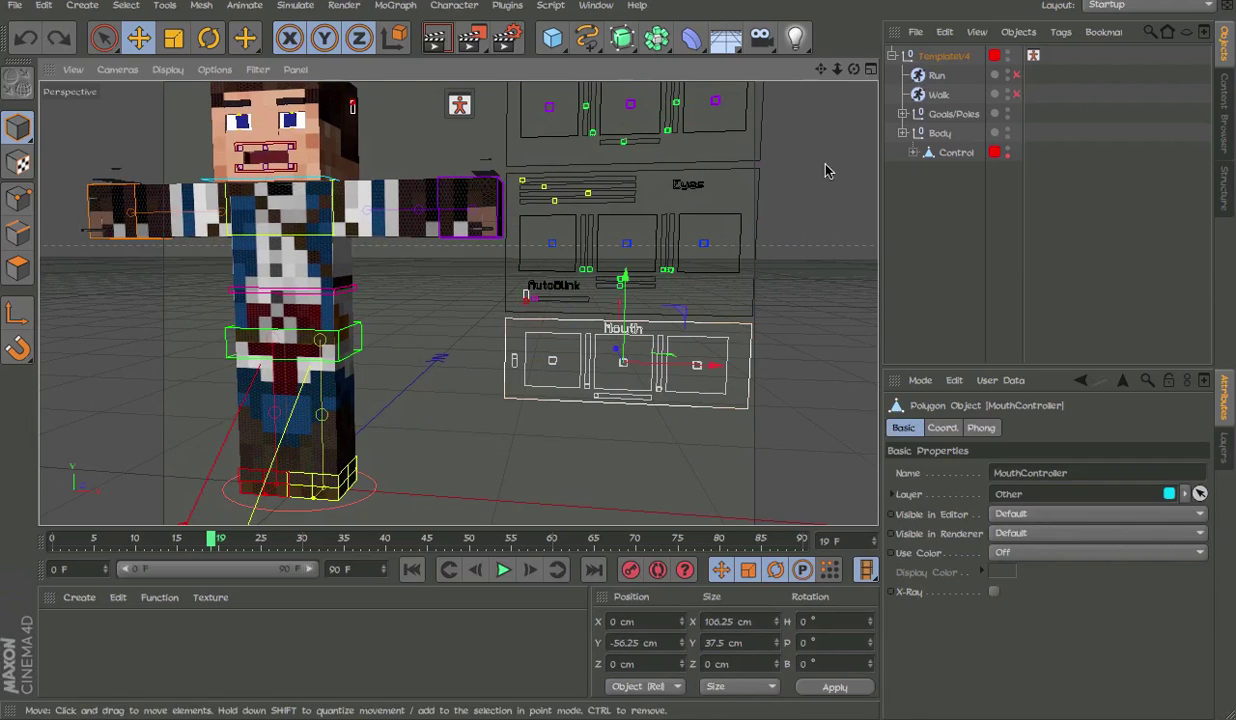
# Show the Other layer's objects in the object hierarchy and expand the Other null.
pyautogui.click(1222, 445)
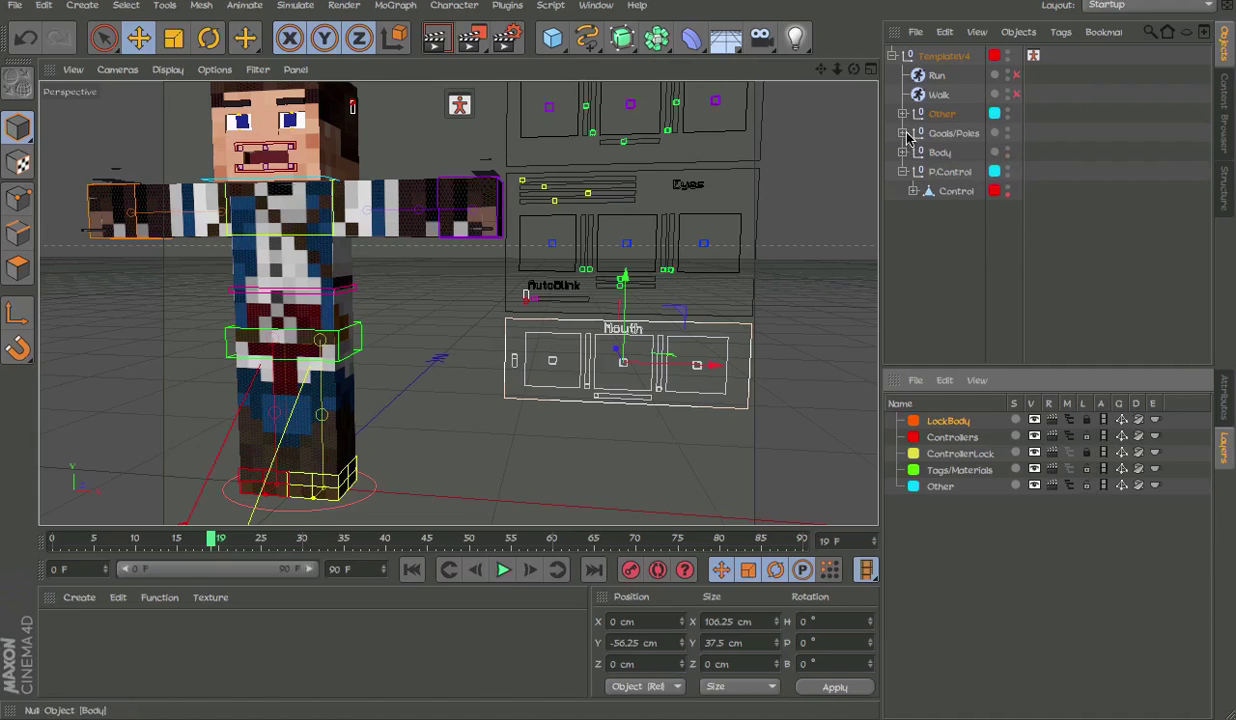
pyautogui.click(946, 133)
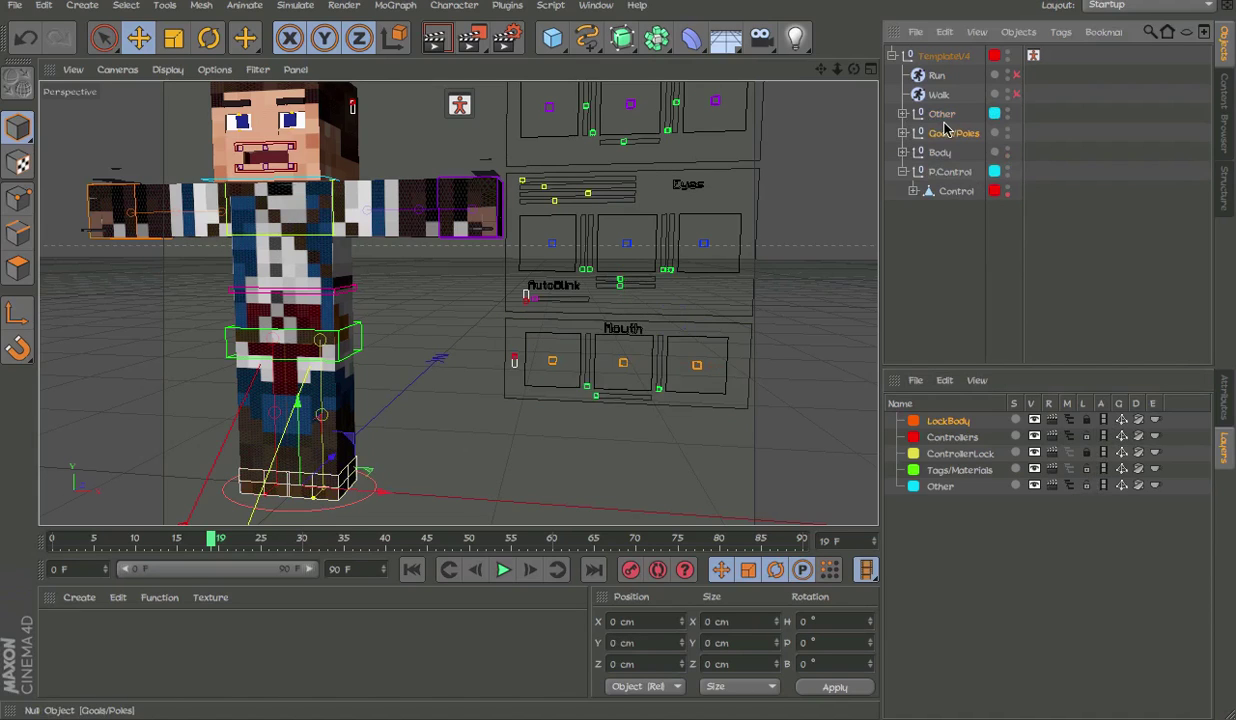
pyautogui.click(903, 114)
# Try deleting the Controllers null inside Other and undo the deletion.
pyautogui.click(948, 134)
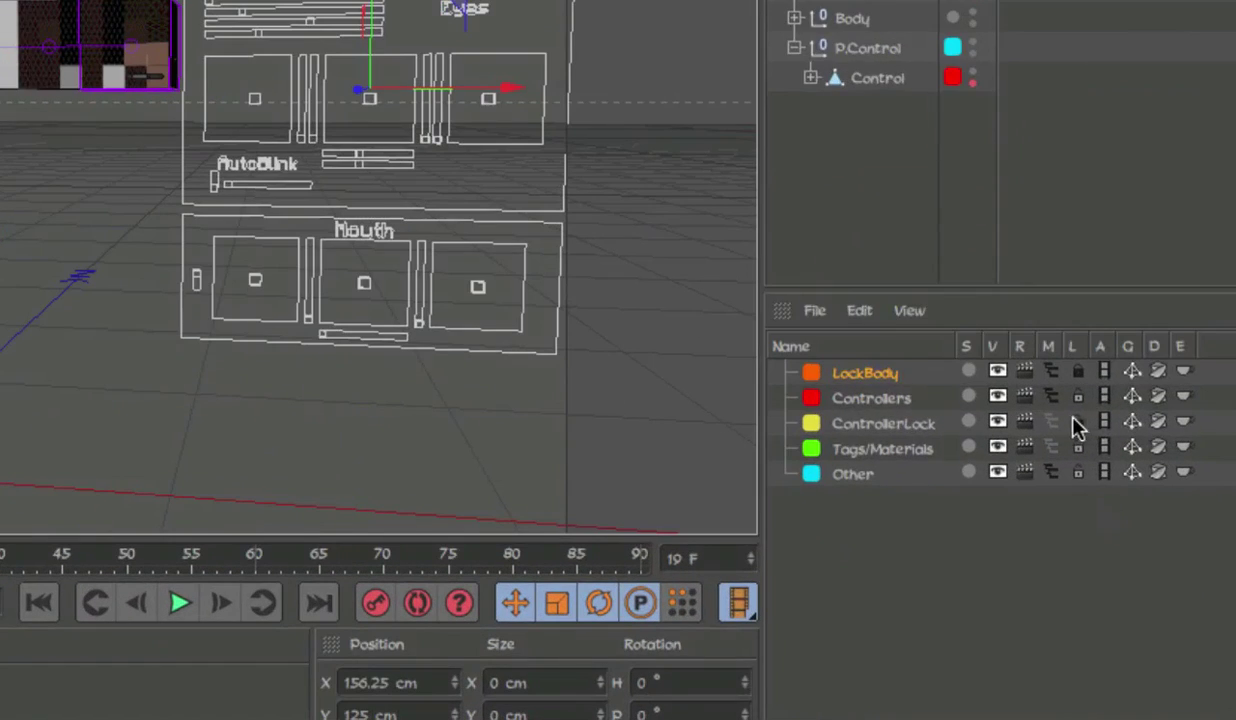
pyautogui.click(1069, 486)
pyautogui.click(1069, 486)
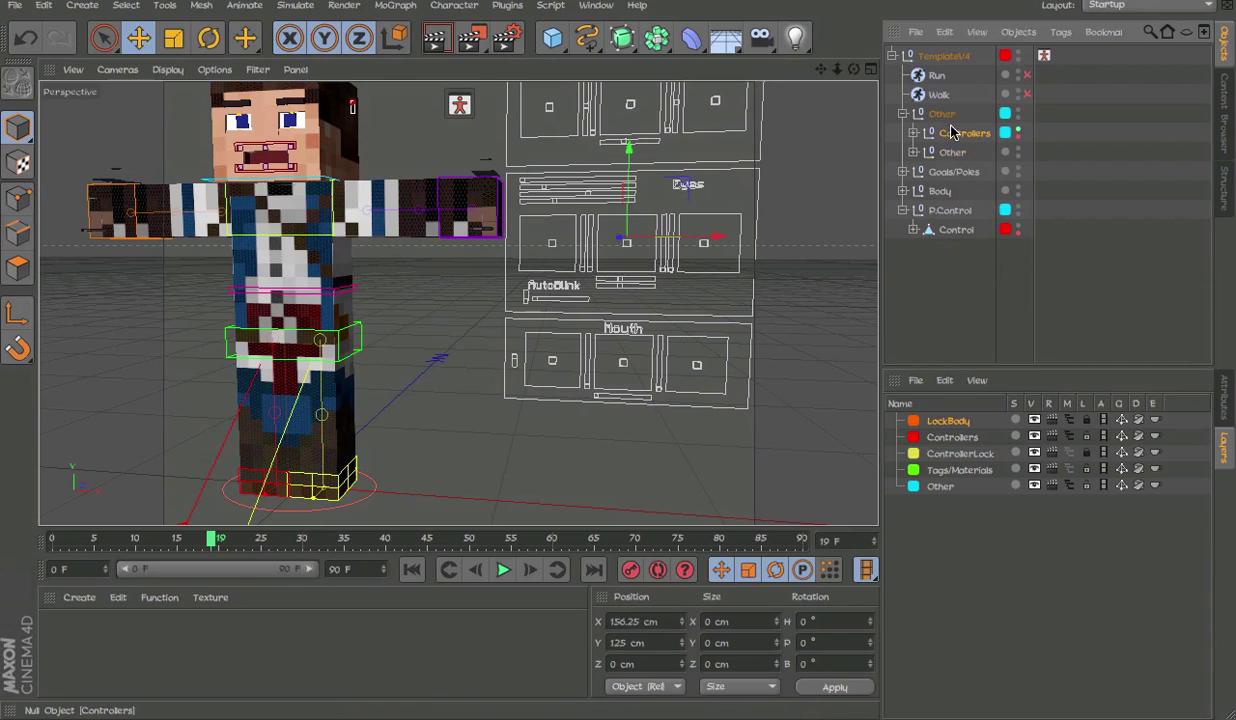
pyautogui.press('Delete')
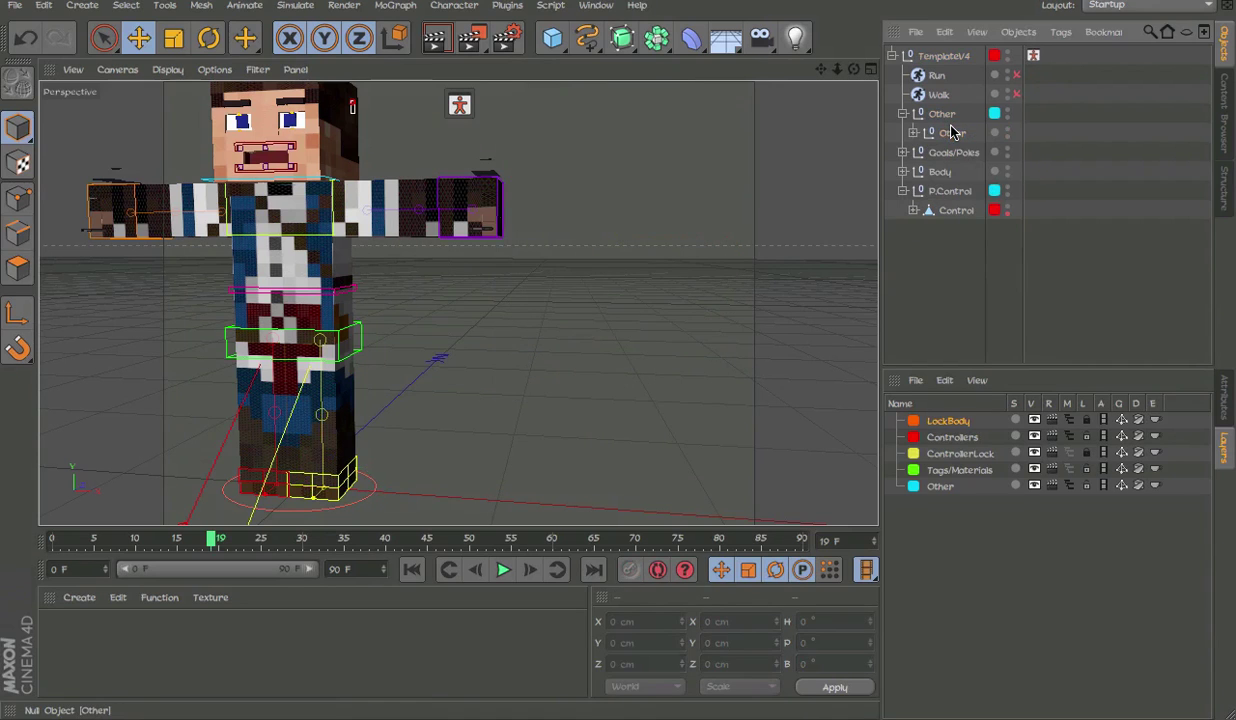
pyautogui.hotkey('ctrl', 'z')
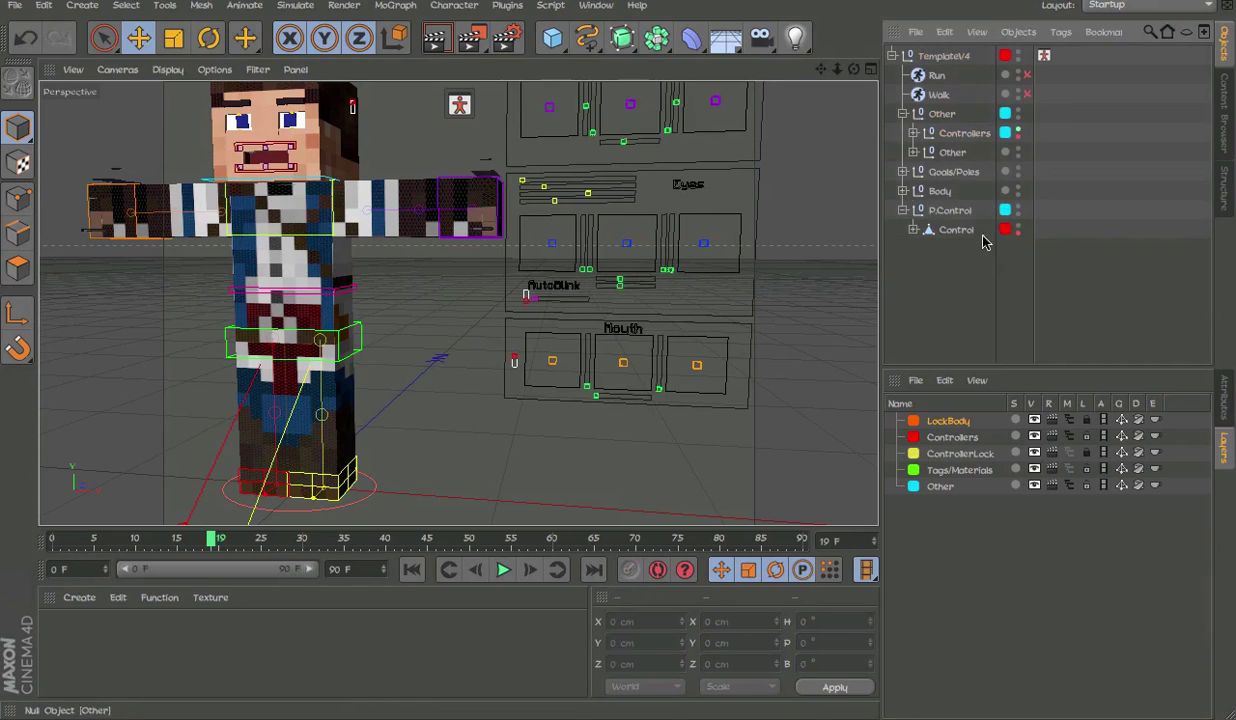
# Collapse the Other null and the whole TemplateV4 hierarchy, and bring the face panels fully into view.
pyautogui.click(904, 114)
pyautogui.click(893, 55)
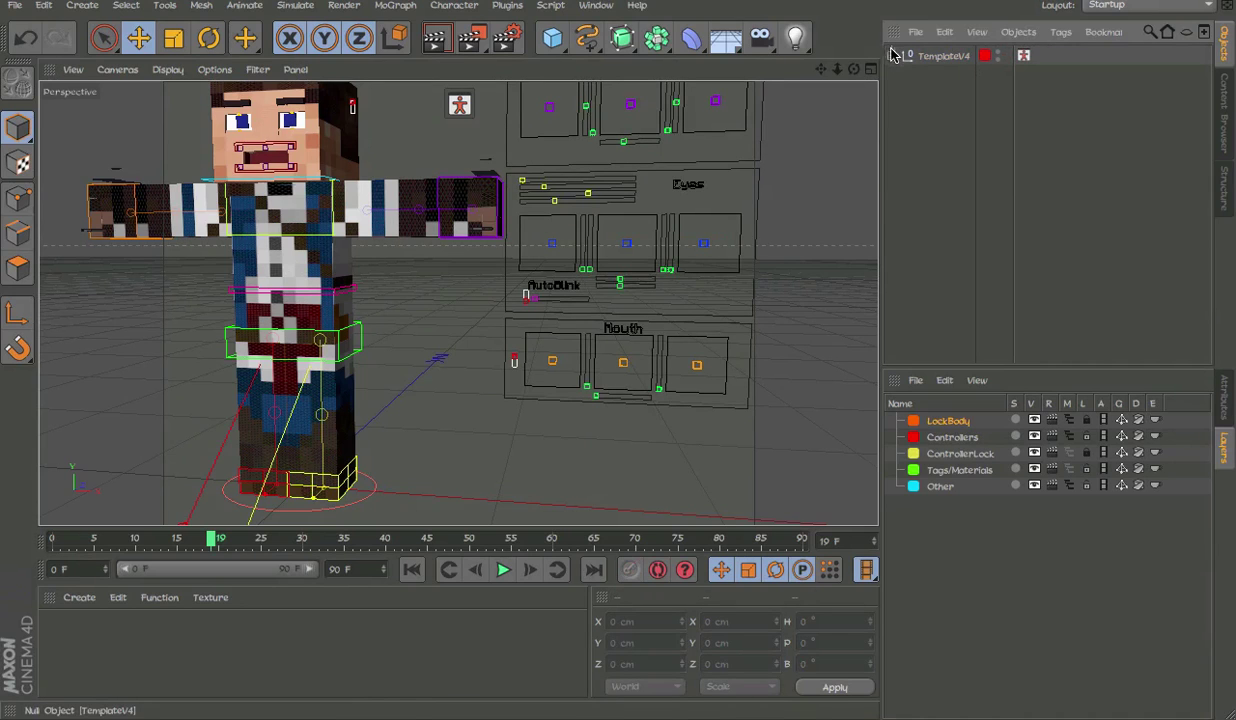
pyautogui.keyDown('alt'); pyautogui.moveTo(507, 118); pyautogui.dragTo(557, 152, button='middle'); pyautogui.keyUp('alt')
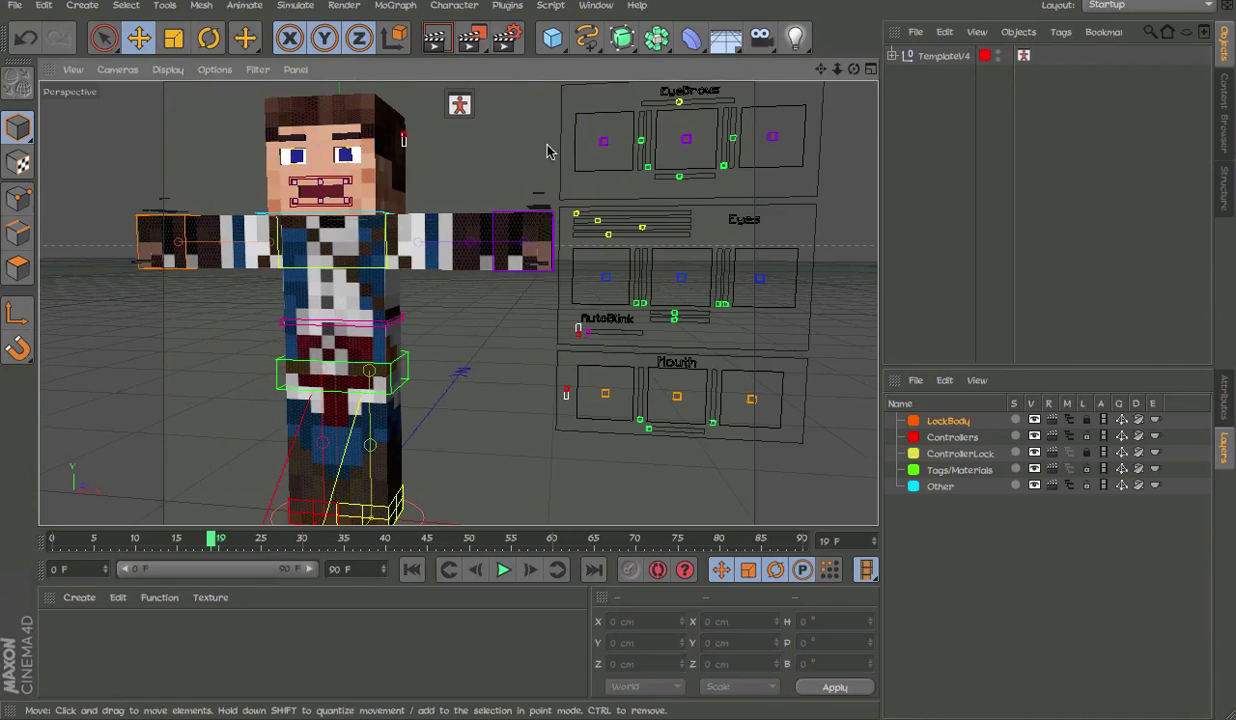
# Hide the face panels by lowering the small slider control beside the head to Y -4 cm.
pyautogui.click(405, 138)
pyautogui.moveTo(404, 110); pyautogui.dragTo(409, 172)
pyautogui.keyDown('alt'); pyautogui.moveTo(458, 303); pyautogui.dragTo(694, 218); pyautogui.keyUp('alt')
# Expand the TemplateV4 hierarchy and hide the Other layer's objects from the object list.
pyautogui.click(893, 55)
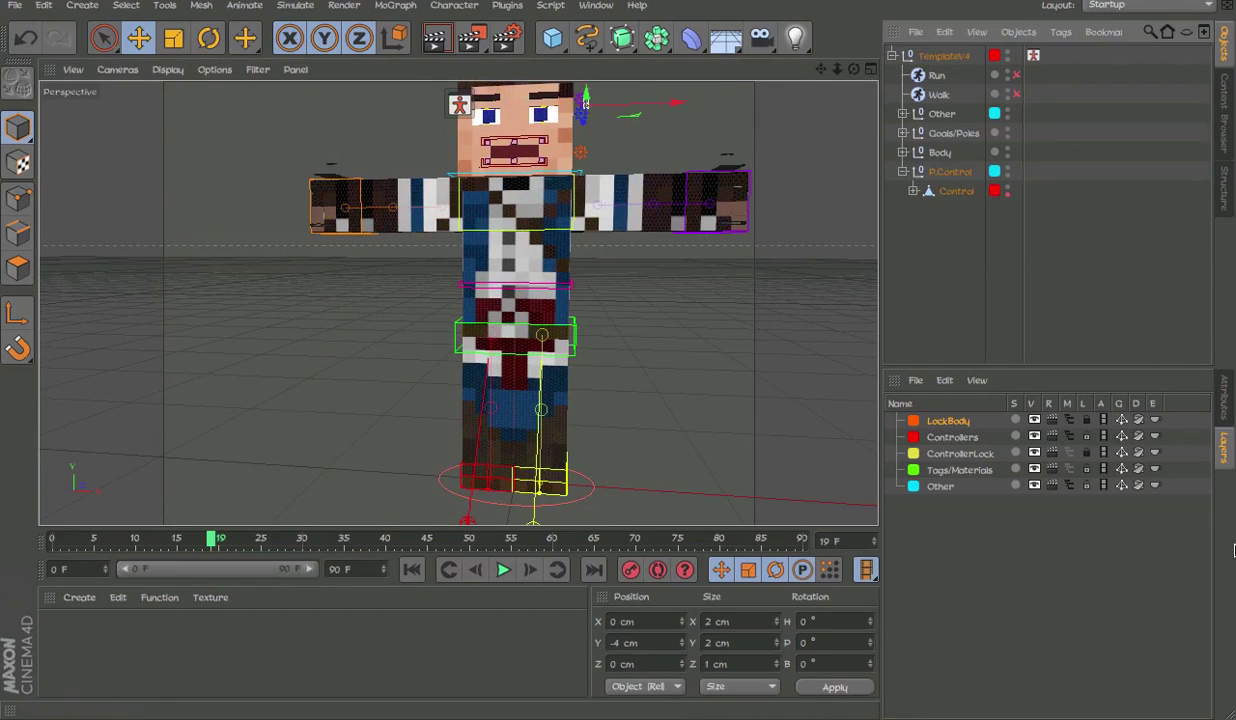
pyautogui.click(1228, 410)
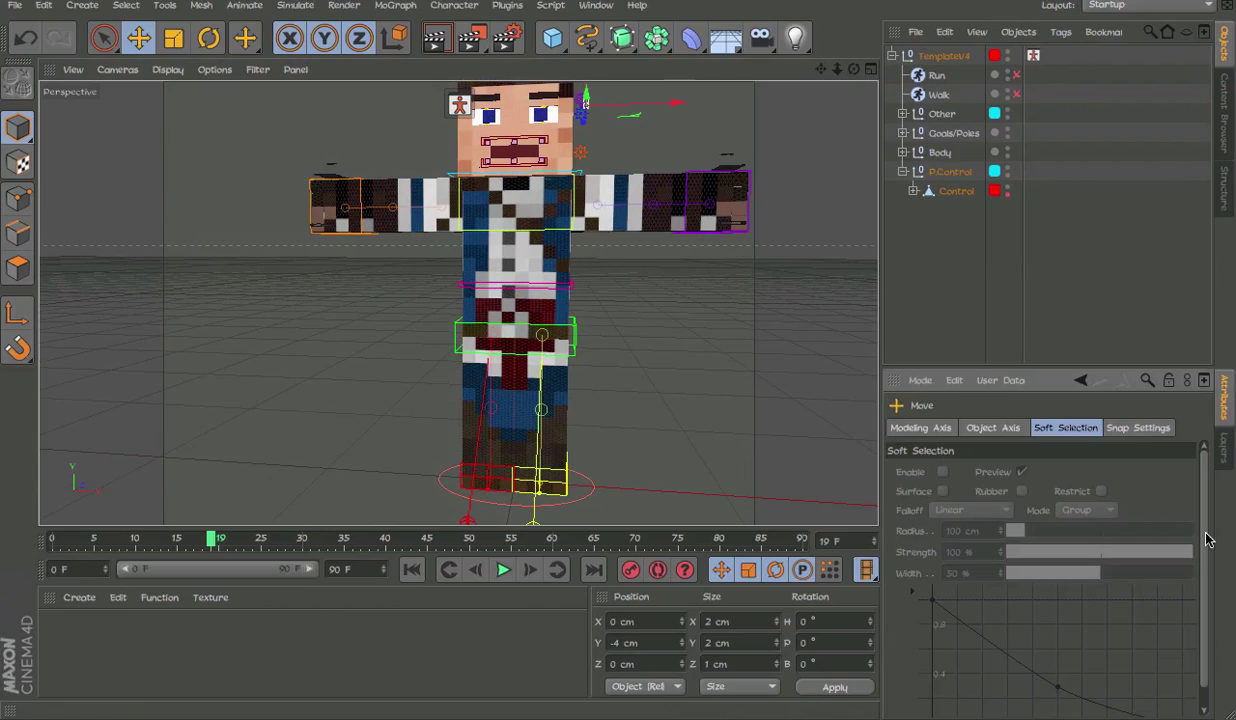
pyautogui.click(1226, 448)
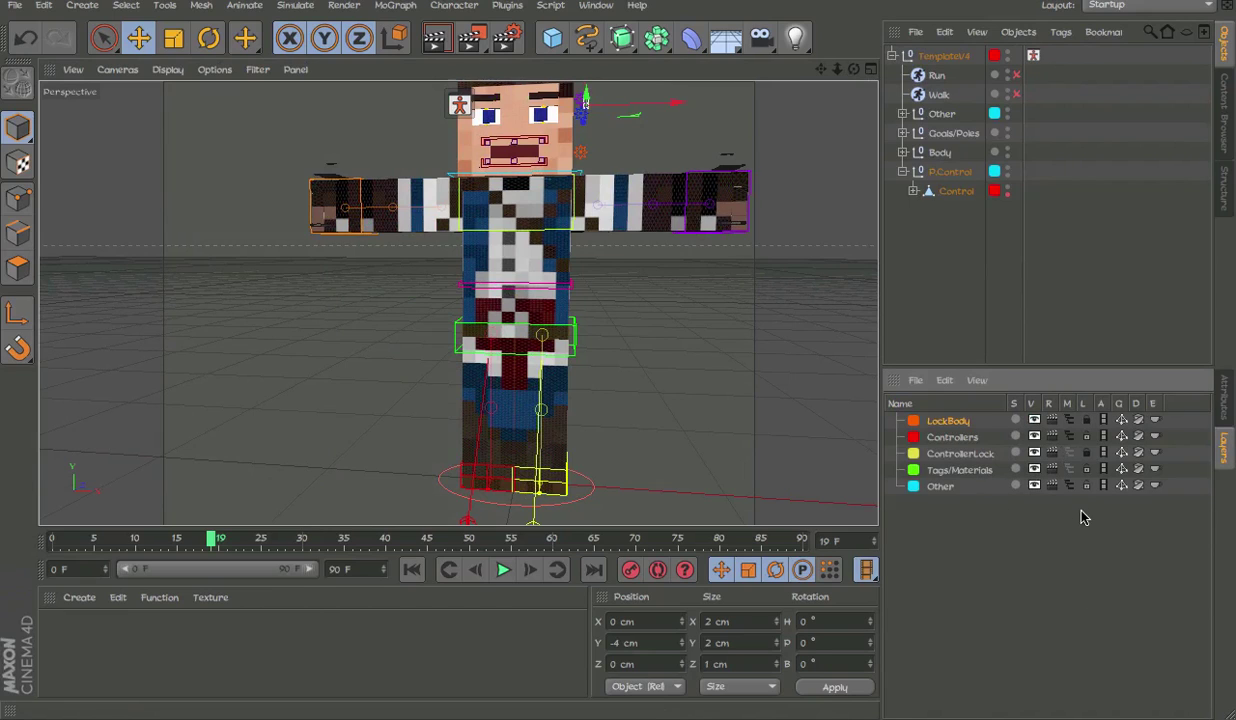
pyautogui.click(1068, 485)
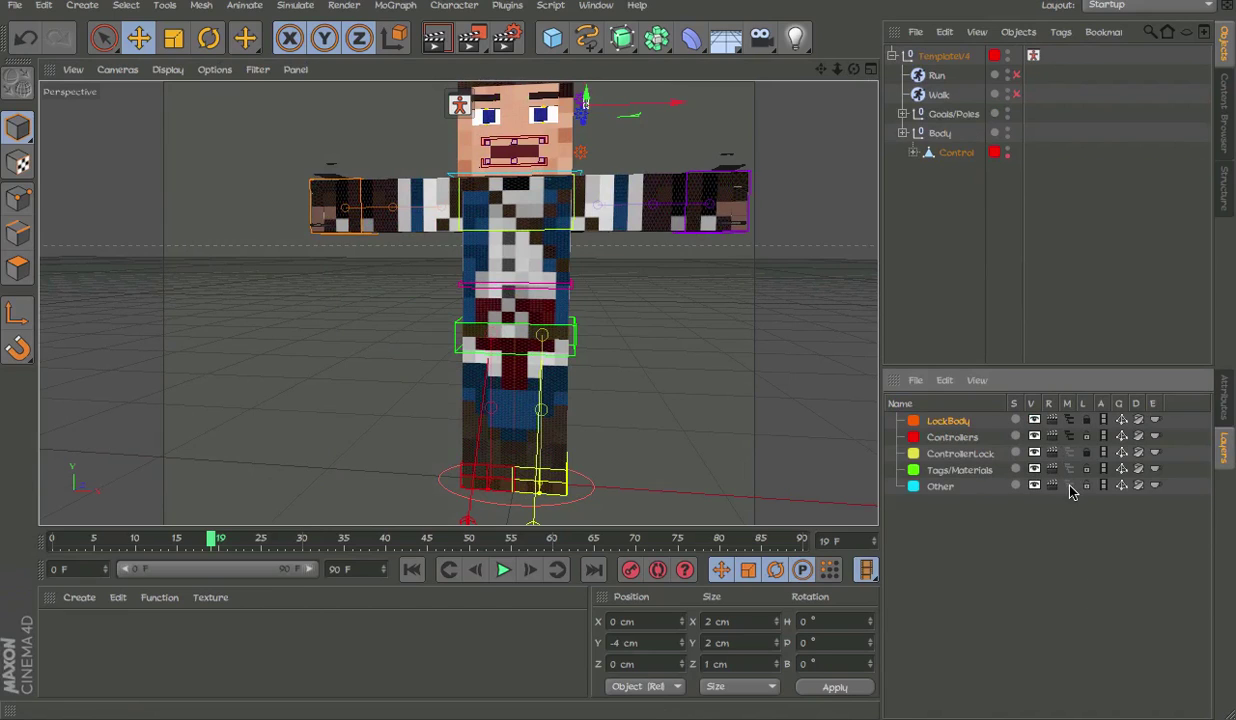
# Hide the Controllers layer in the viewport and add a Floor object to the scene.
pyautogui.click(1034, 437)
pyautogui.keyDown('alt'); pyautogui.moveTo(681, 380); pyautogui.dragTo(642, 377, button='middle'); pyautogui.keyUp('alt')
pyautogui.scroll(-3, 648, 400)
pyautogui.keyDown('alt'); pyautogui.moveTo(643, 377); pyautogui.dragTo(620, 372); pyautogui.keyUp('alt')
pyautogui.click(691, 38)
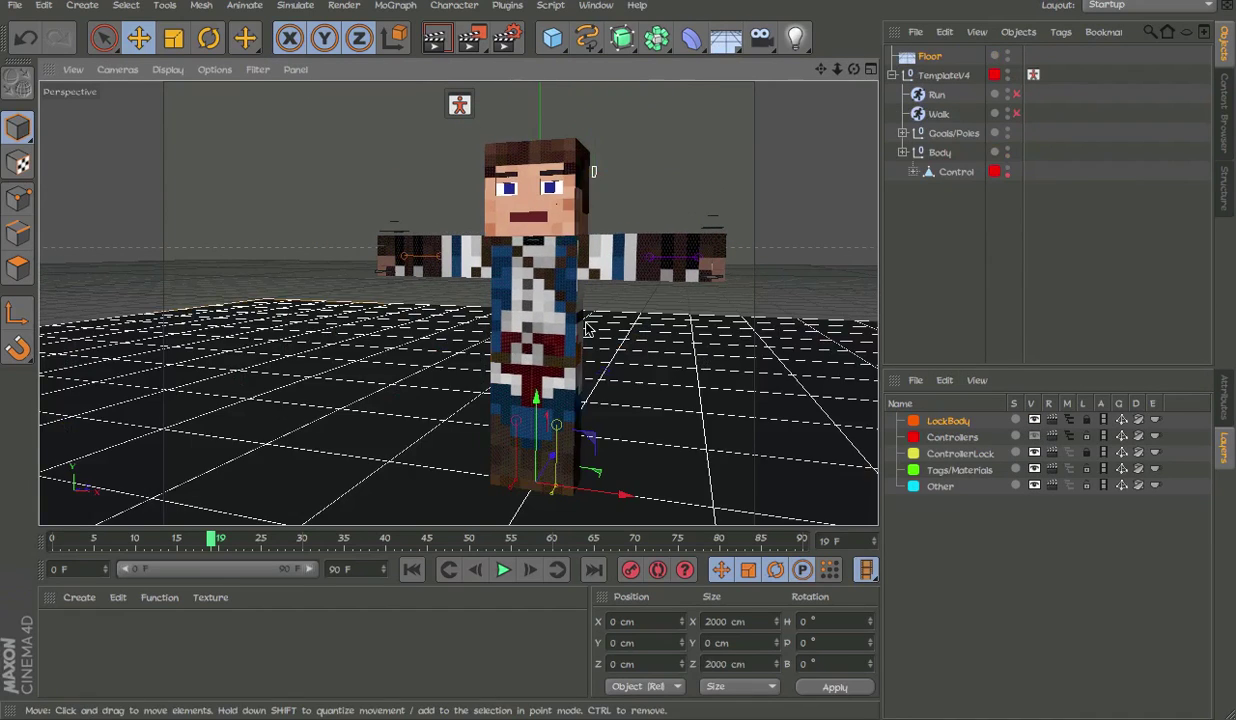
# Select the TemplateV4 null and show its attributes together with the skin images in the content browser.
pyautogui.scroll(-3, 563, 287)
pyautogui.keyDown('alt'); pyautogui.moveTo(558, 200); pyautogui.dragTo(540, 260, button='middle'); pyautogui.keyUp('alt')
pyautogui.keyDown('alt'); pyautogui.moveTo(504, 325); pyautogui.dragTo(778, 269, button='right'); pyautogui.keyUp('alt')
pyautogui.click(1228, 138)
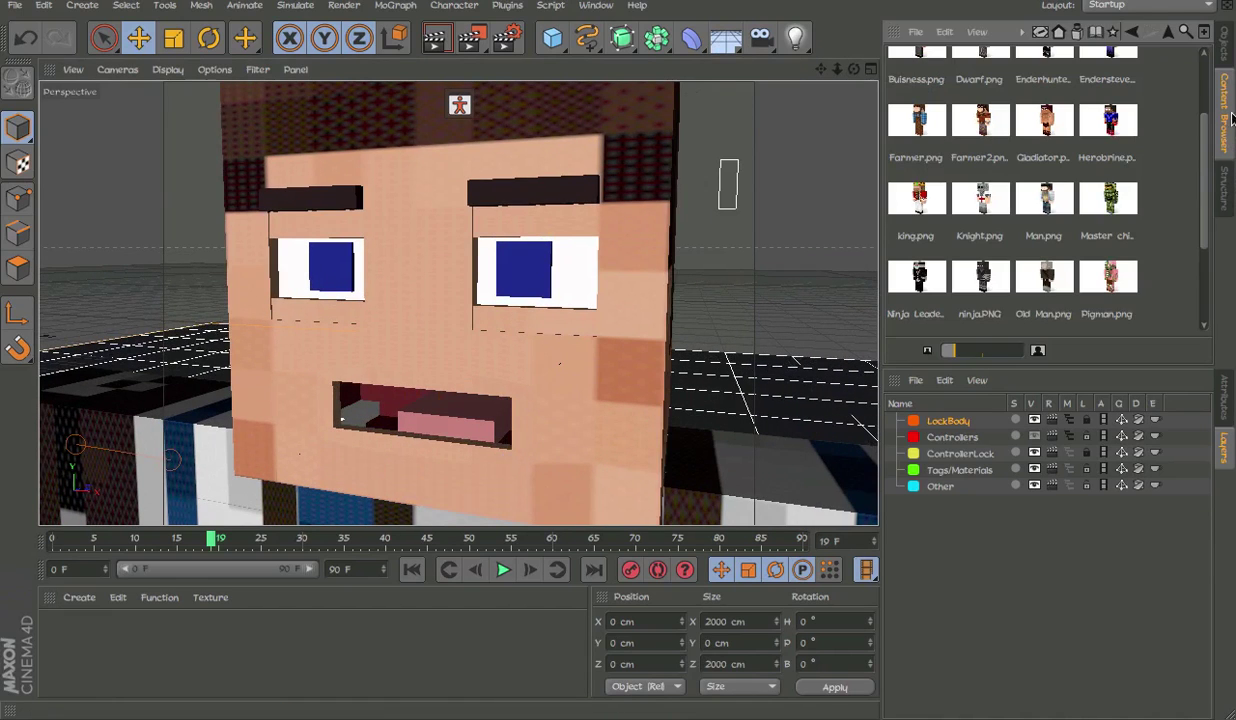
pyautogui.click(1226, 48)
pyautogui.click(937, 94)
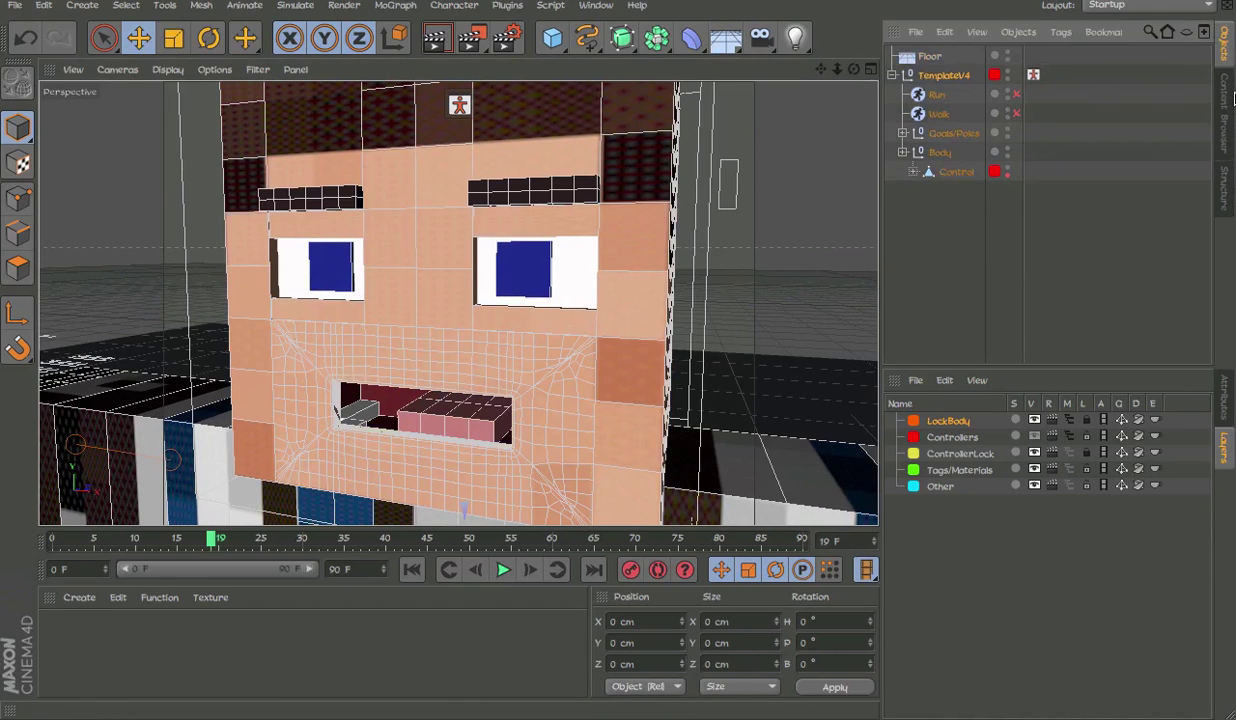
pyautogui.click(1228, 138)
pyautogui.click(1228, 396)
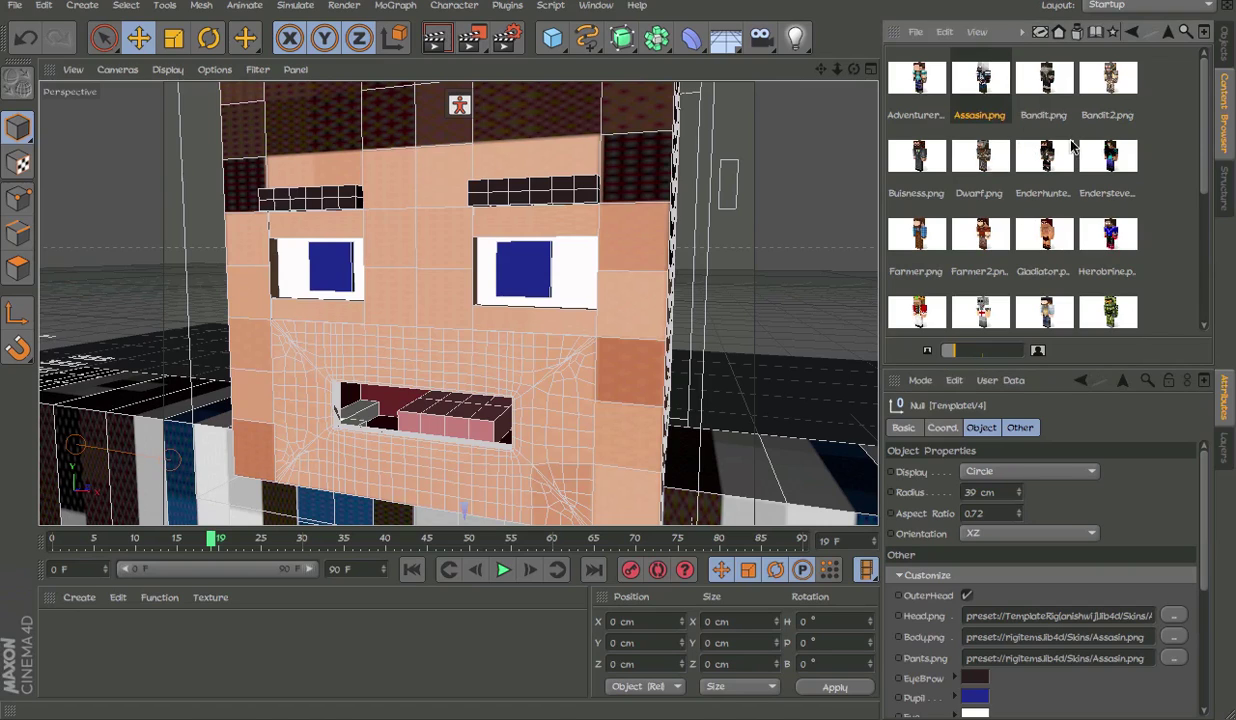
# Try Skyrim.png as the rig's Head.png texture and inspect the head in the viewport.
pyautogui.scroll(-2, 1060, 84)
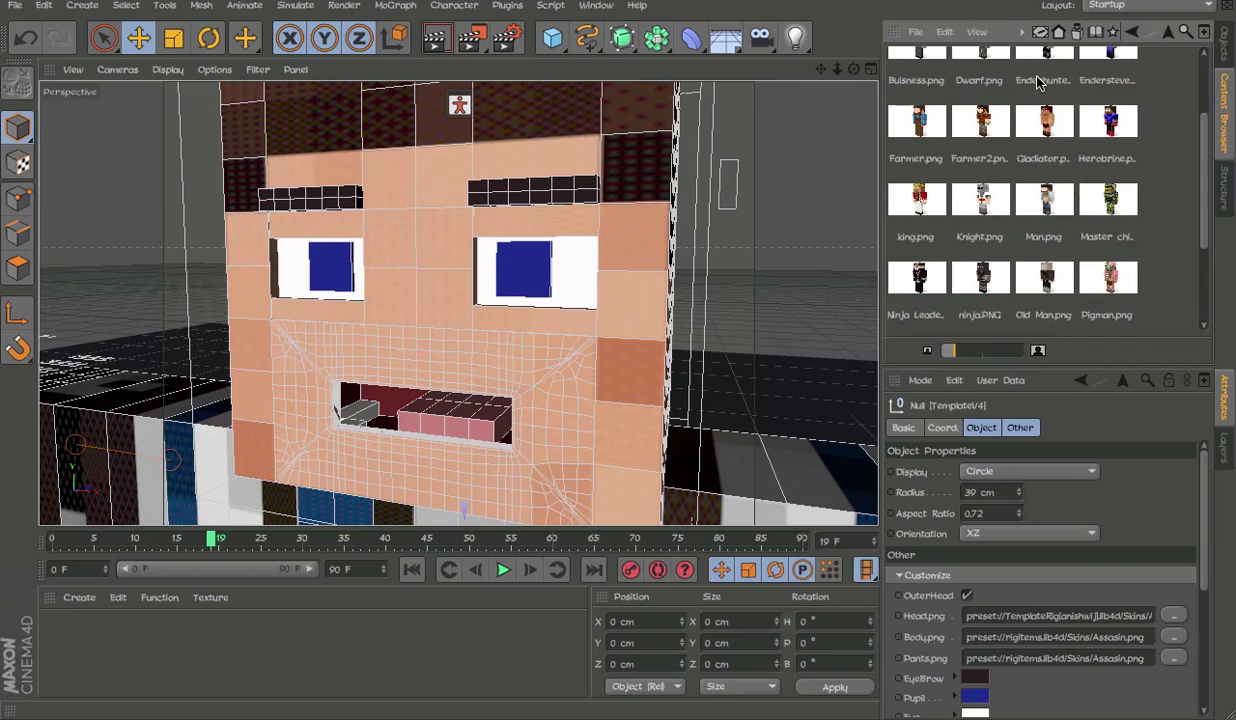
pyautogui.scroll(-2, 1038, 84)
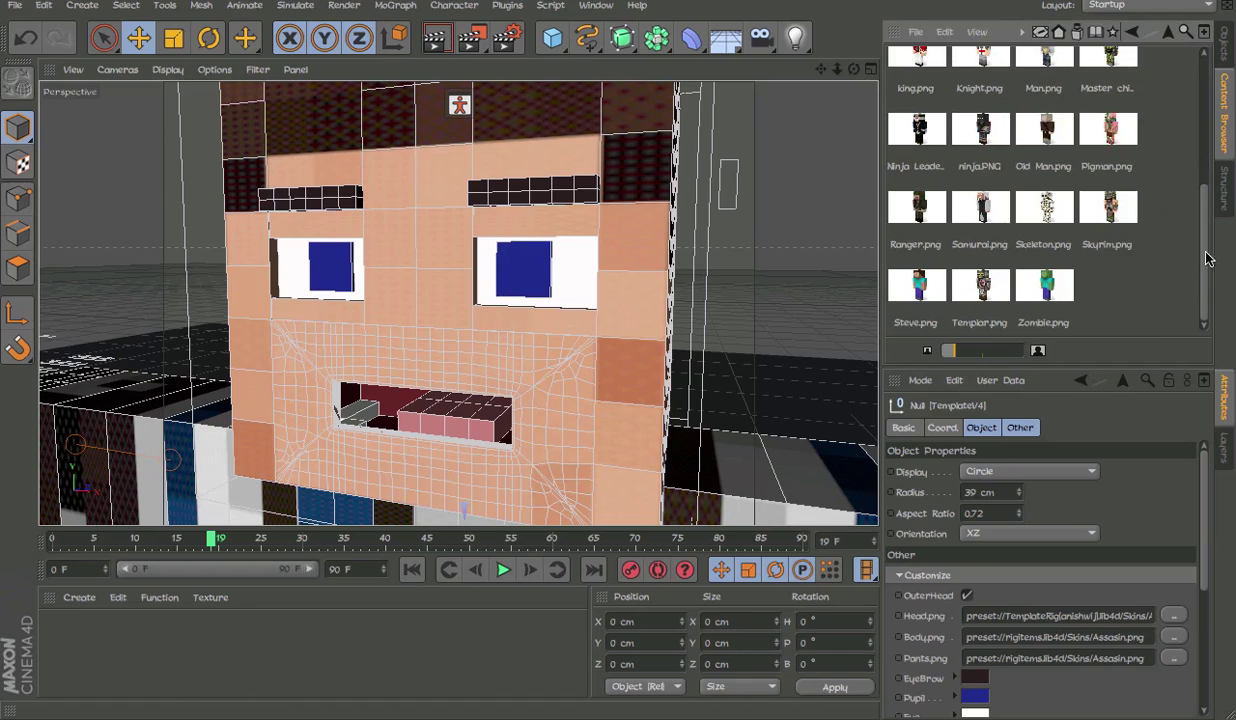
pyautogui.moveTo(1108, 207); pyautogui.dragTo(1105, 478)
pyautogui.moveTo(1068, 617); pyautogui.dragTo(1068, 617)
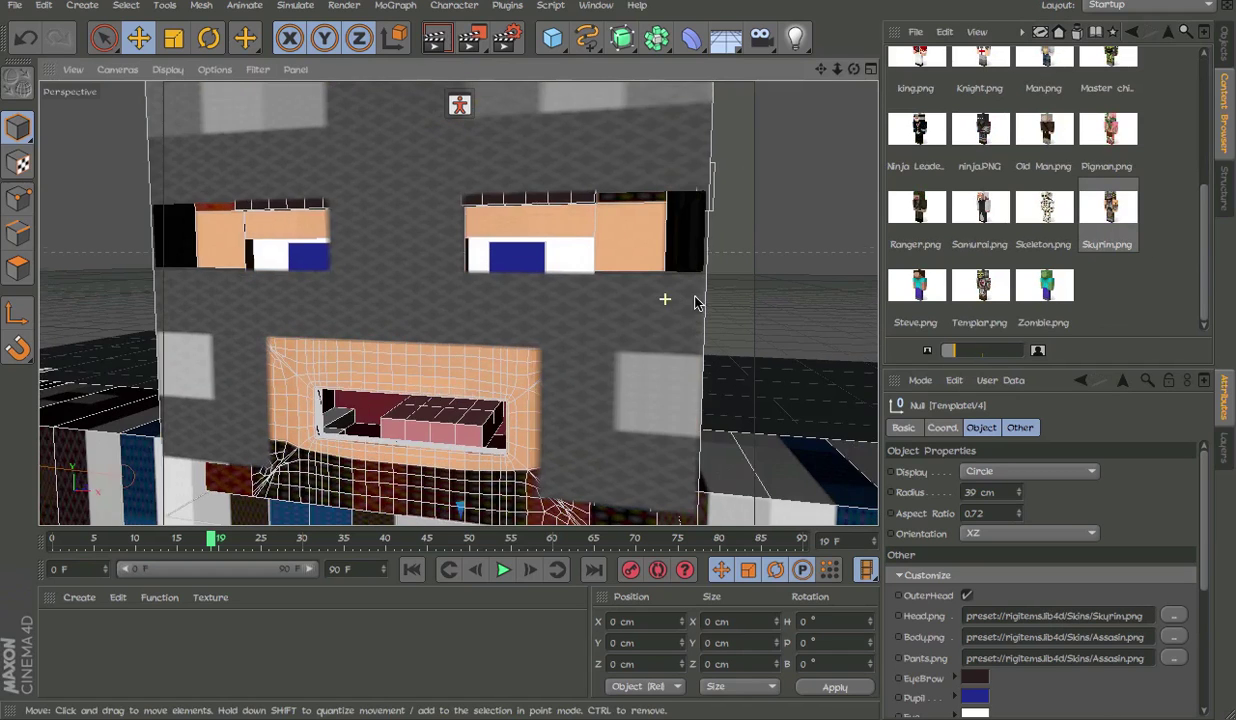
pyautogui.scroll(-3, 662, 260)
pyautogui.keyDown('alt'); pyautogui.moveTo(682, 284); pyautogui.dragTo(572, 265, button='middle'); pyautogui.keyUp('alt')
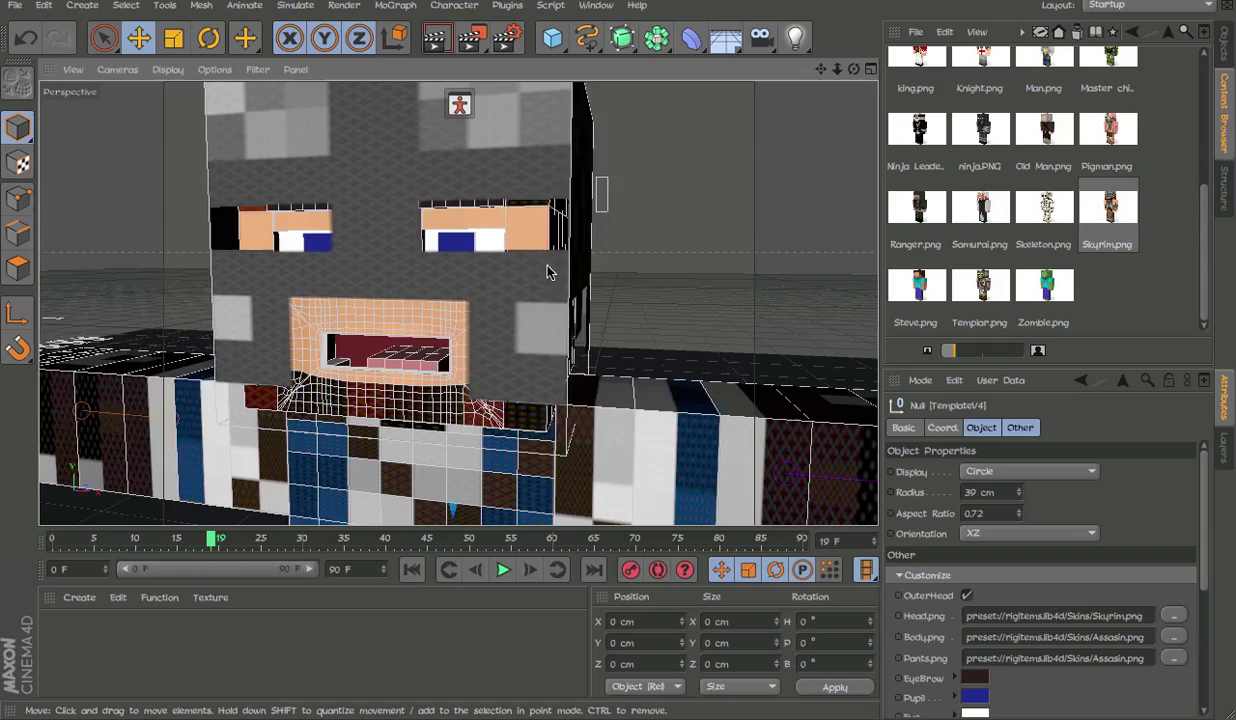
pyautogui.keyDown('alt'); pyautogui.moveTo(568, 264); pyautogui.dragTo(519, 259); pyautogui.keyUp('alt')
# Make the Controllers layer visible again, select the Eyes panel control and try its Position slider.
pyautogui.click(622, 206)
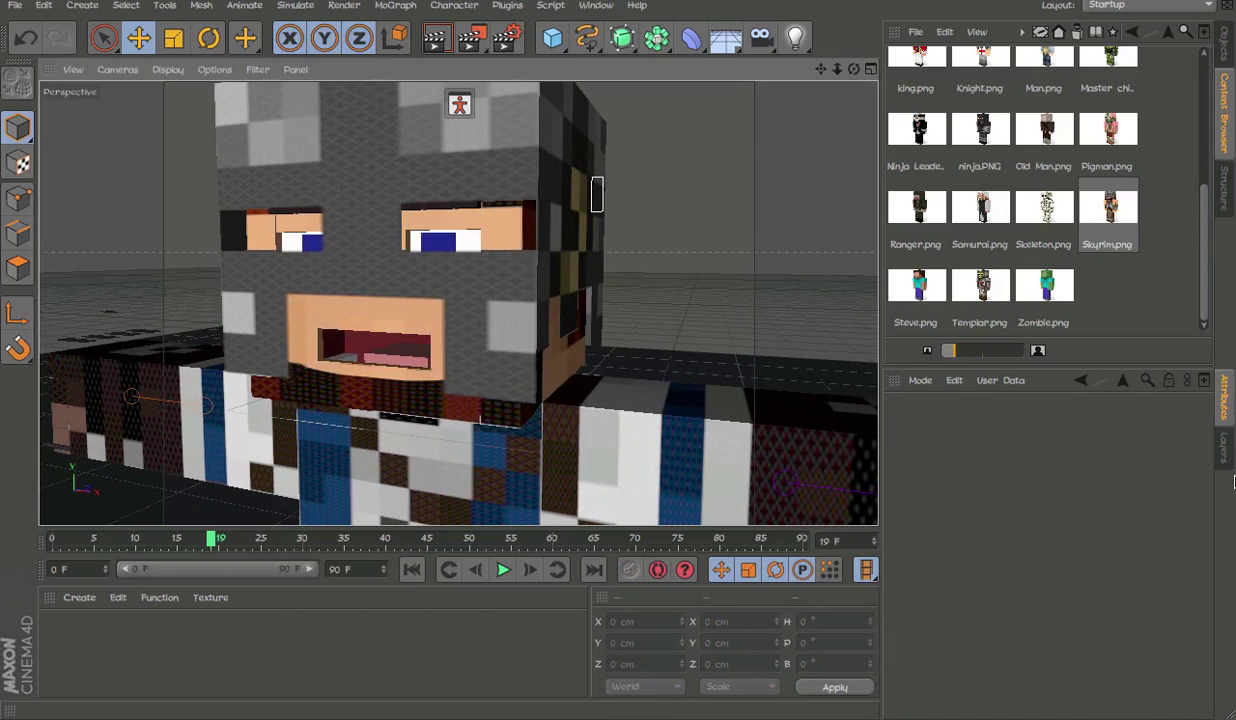
pyautogui.click(1227, 441)
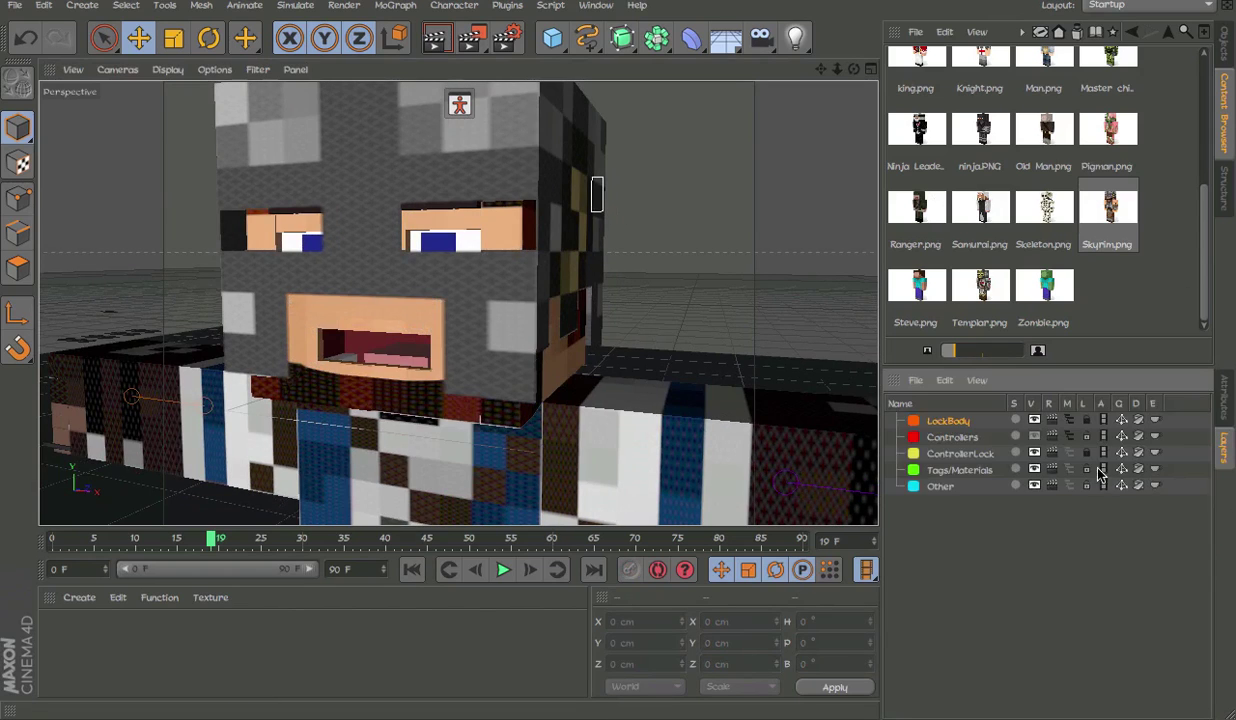
pyautogui.click(1036, 437)
pyautogui.click(555, 228)
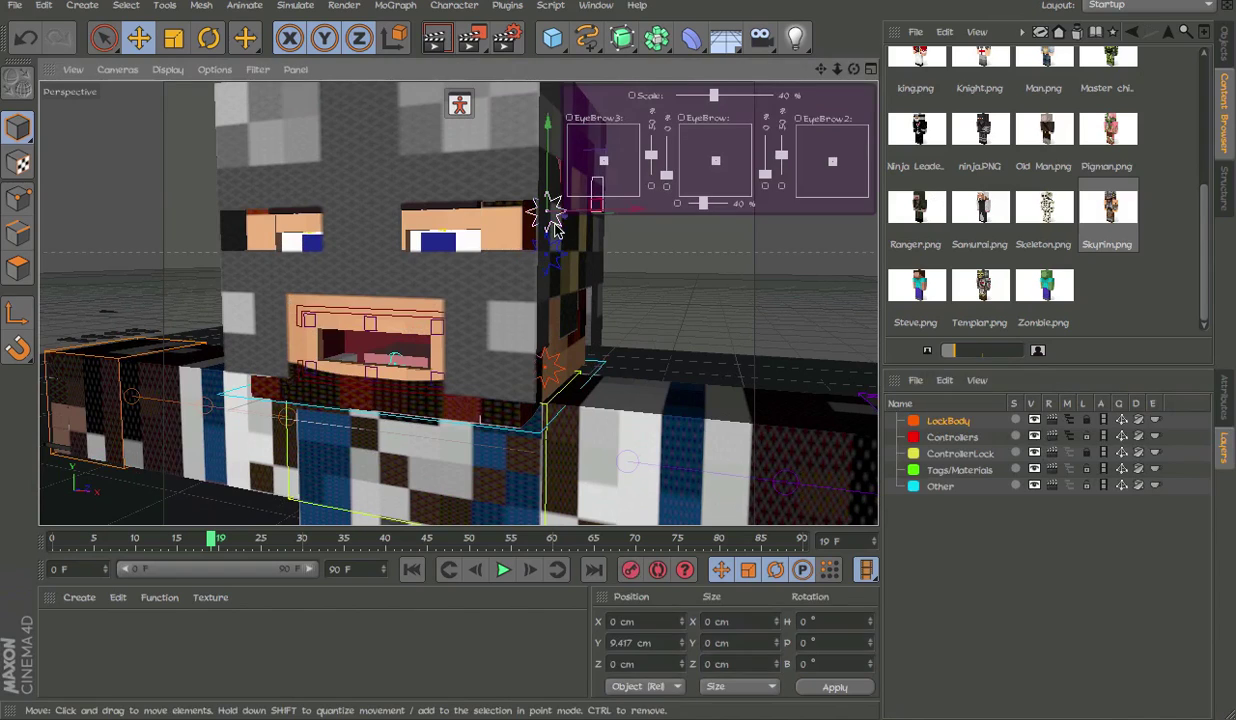
pyautogui.click(565, 261)
pyautogui.moveTo(645, 226)
pyautogui.mouseDown()
pyautogui.moveTo(655, 226)
pyautogui.moveTo(635, 225)
pyautogui.mouseUp()
# Undo the Eyes slider, Controllers visibility and Skyrim head texture changes, and bring the whole character into view.
pyautogui.hotkey('ctrl', 'z')
pyautogui.hotkey('ctrl', 'z')
pyautogui.hotkey('ctrl', 'z')
pyautogui.hotkey('ctrl', 'z')
pyautogui.hotkey('ctrl', 'z')
pyautogui.hotkey('ctrl', 'z')
pyautogui.hotkey('ctrl', 'z')
pyautogui.hotkey('ctrl', 'z')
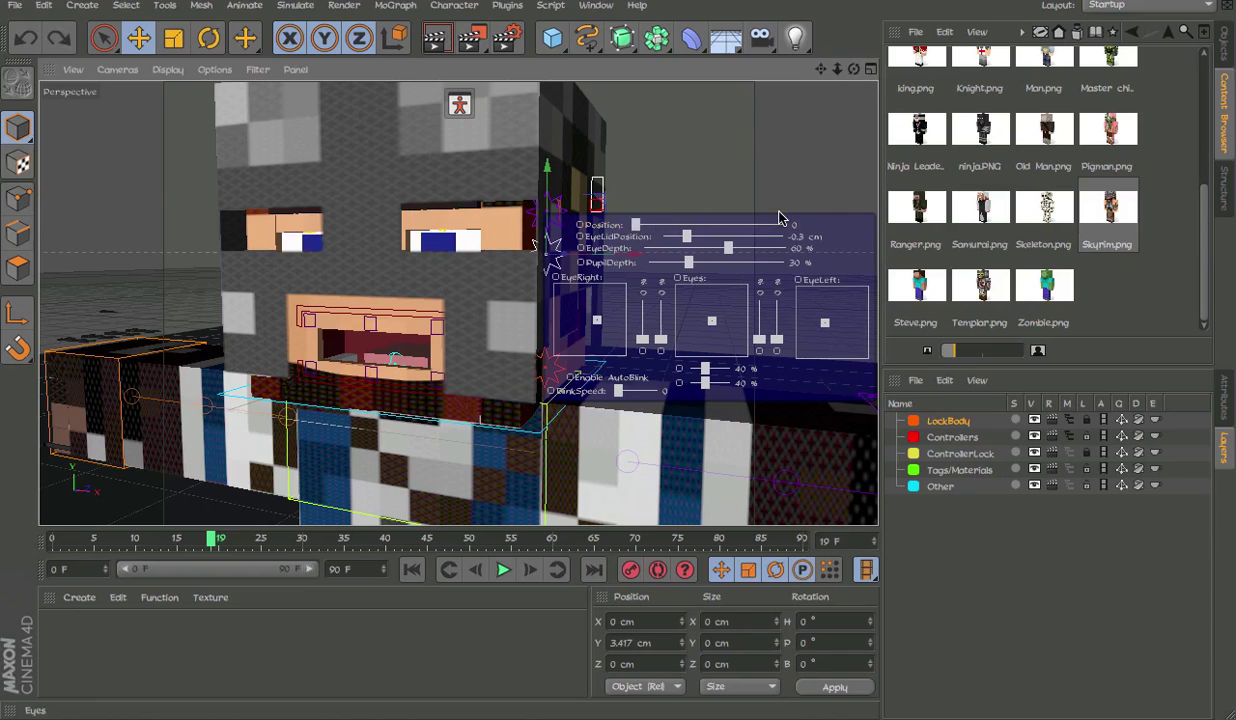
pyautogui.click(838, 285)
pyautogui.scroll(-2, 838, 285)
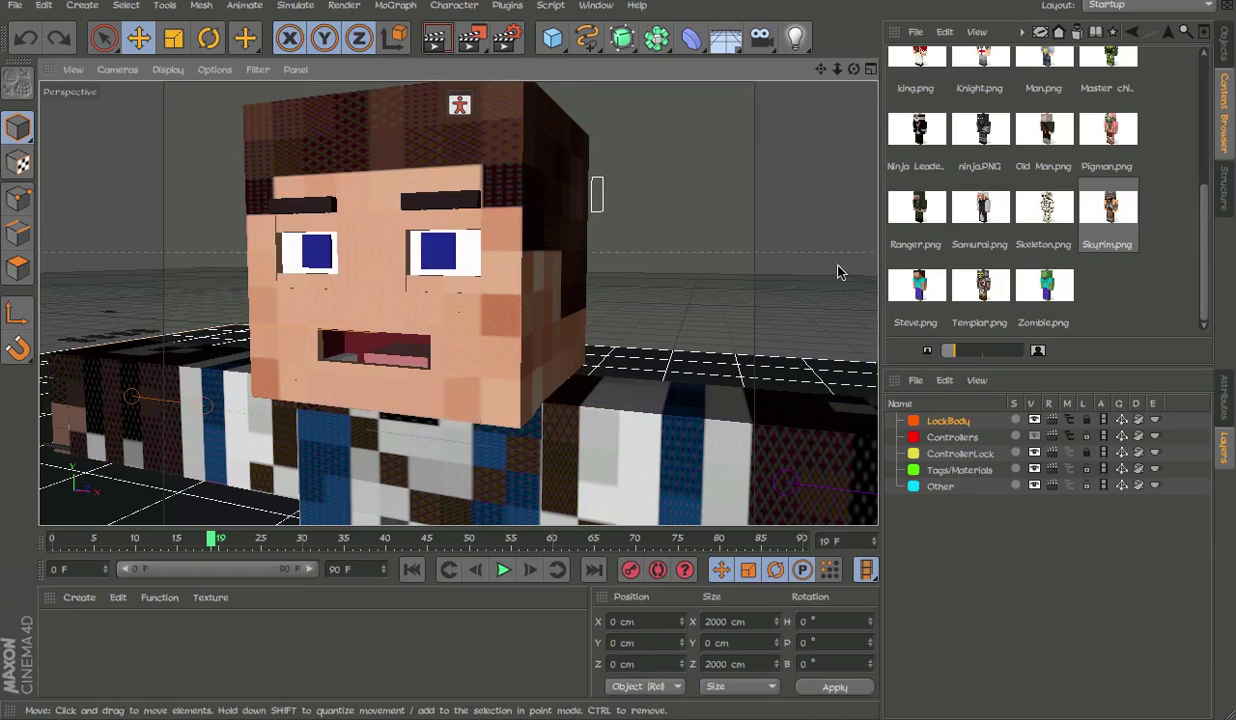
pyautogui.scroll(-8, 574, 193)
pyautogui.keyDown('alt'); pyautogui.moveTo(591, 366); pyautogui.dragTo(585, 317, button='middle'); pyautogui.keyUp('alt')
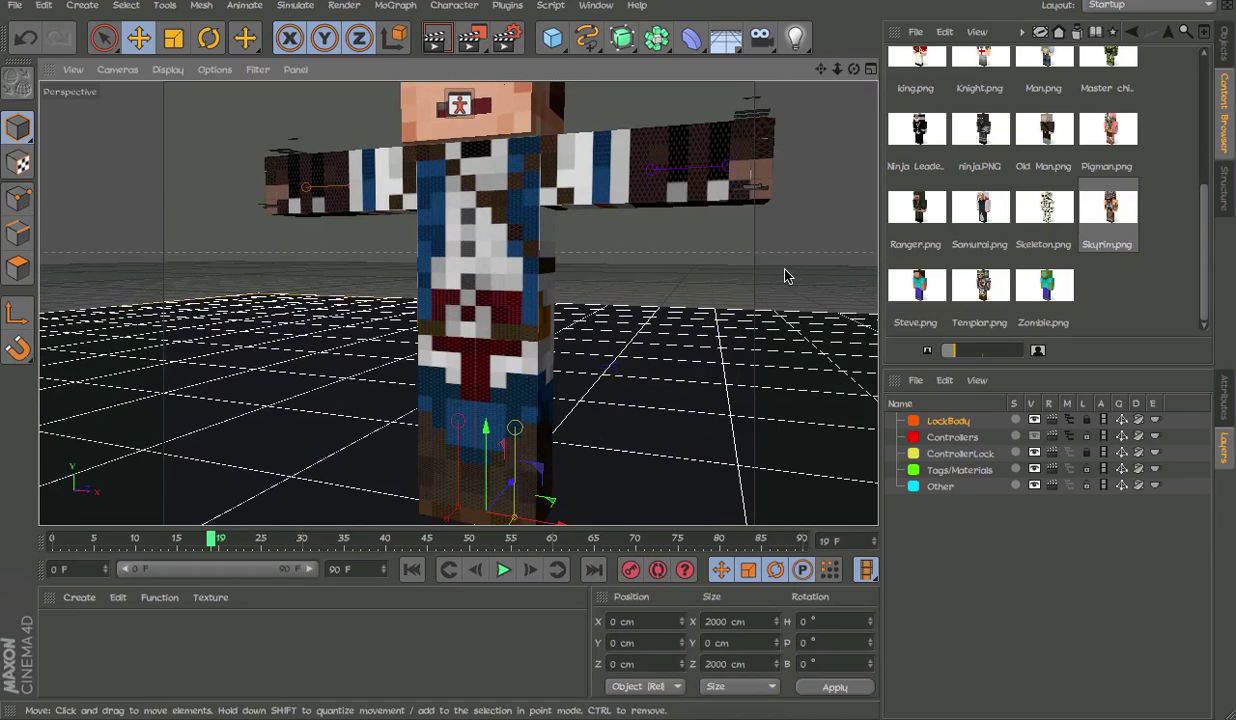
pyautogui.hotkey('ctrl', 'z')
pyautogui.hotkey('ctrl', 'z')
pyautogui.hotkey('ctrl', 'z')
pyautogui.hotkey('ctrl', 'z')
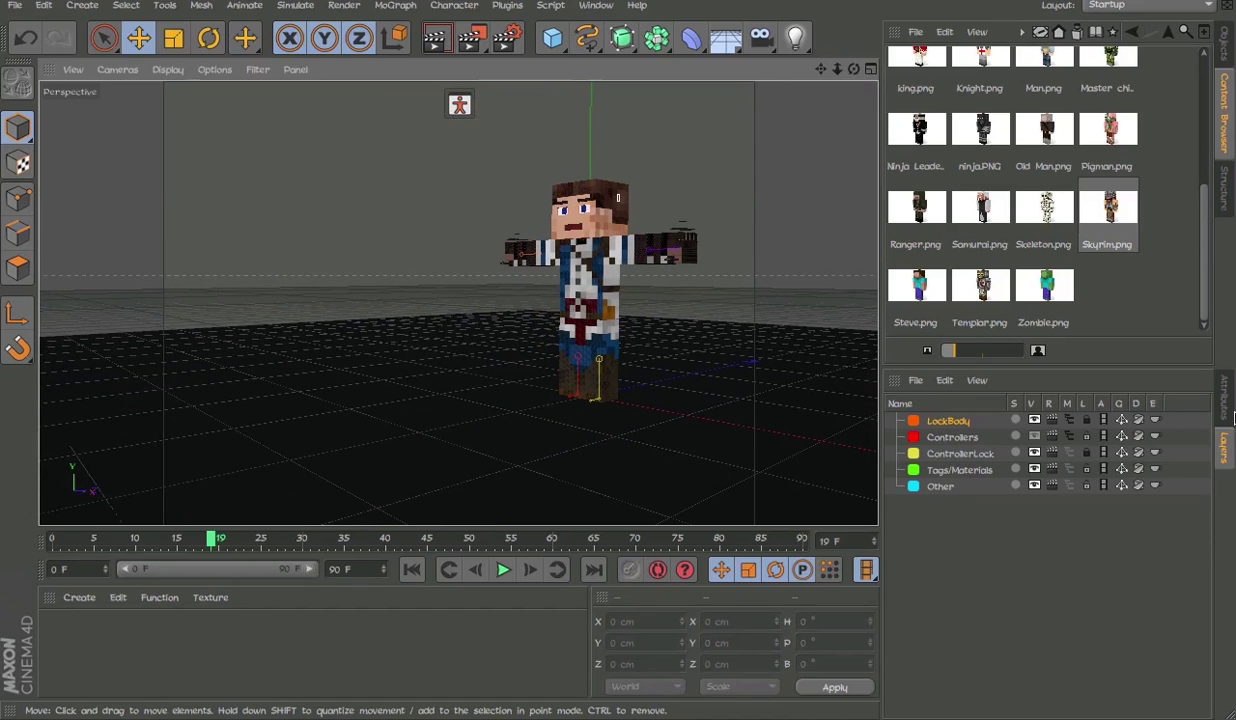
# Enable the Run motion object under TemplateV4 and play the animation from a side view.
pyautogui.click(1228, 55)
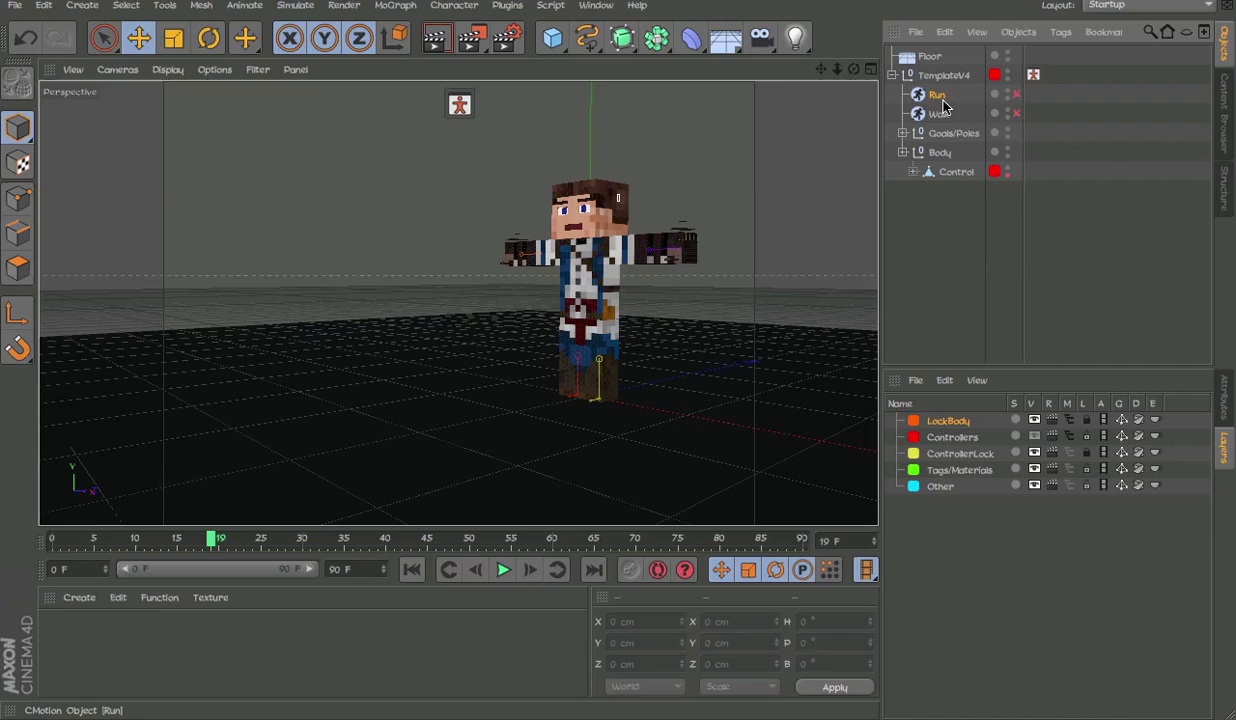
pyautogui.click(1016, 94)
pyautogui.keyDown('alt'); pyautogui.moveTo(311, 415); pyautogui.dragTo(324, 415, button='middle'); pyautogui.keyUp('alt')
pyautogui.keyDown('alt'); pyautogui.moveTo(324, 415); pyautogui.dragTo(302, 387); pyautogui.keyUp('alt')
pyautogui.keyDown('alt'); pyautogui.moveTo(302, 387); pyautogui.dragTo(366, 377, button='middle'); pyautogui.keyUp('alt')
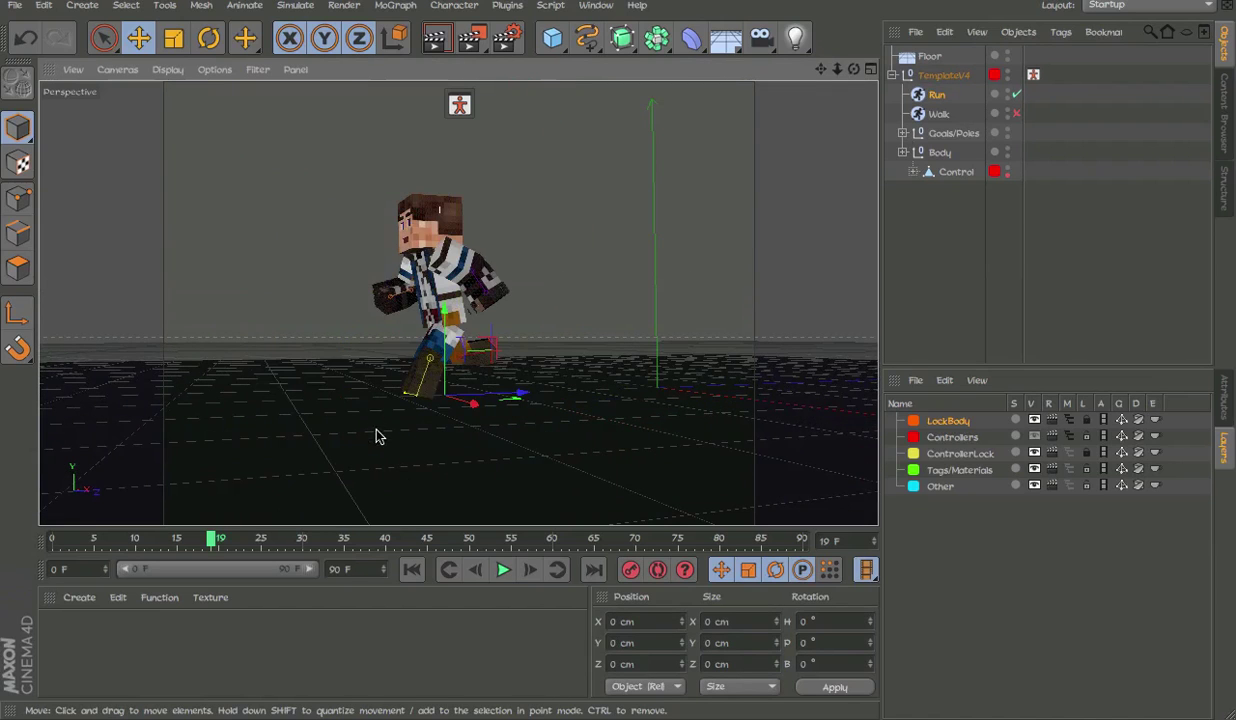
pyautogui.click(505, 570)
pyautogui.click(572, 388)
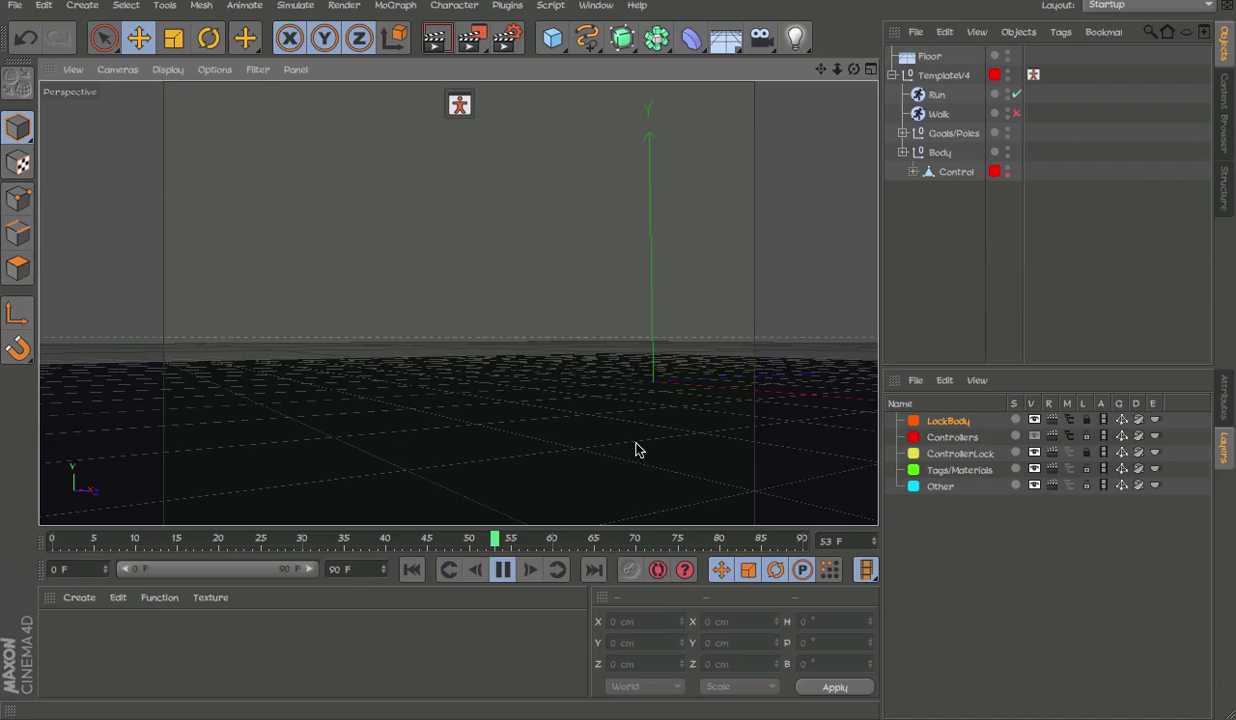
# Set the project frame rate to 24 FPS, preview the run cycle and stop playback.
pyautogui.hotkey('ctrl', 'd')
pyautogui.write('24')
pyautogui.press('Return')
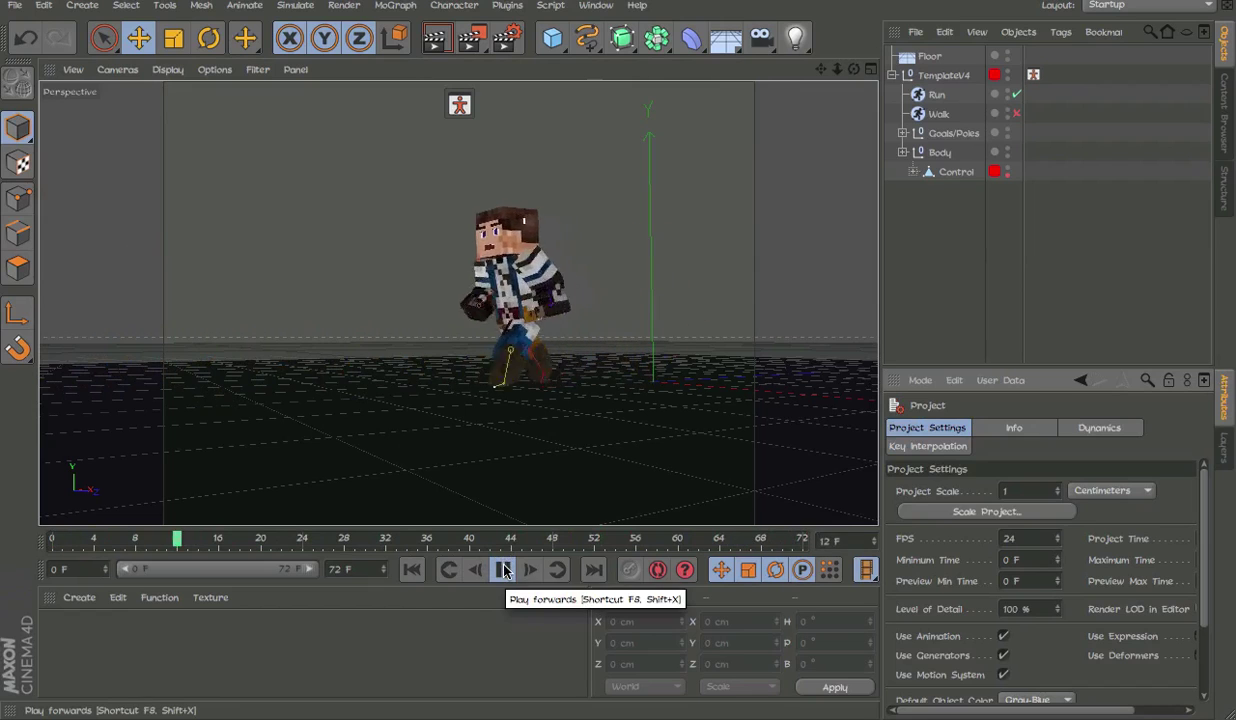
pyautogui.click(503, 569)
# Disable the Run motion, enable the Walk motion instead, and preview the walk cycle.
pyautogui.click(1016, 94)
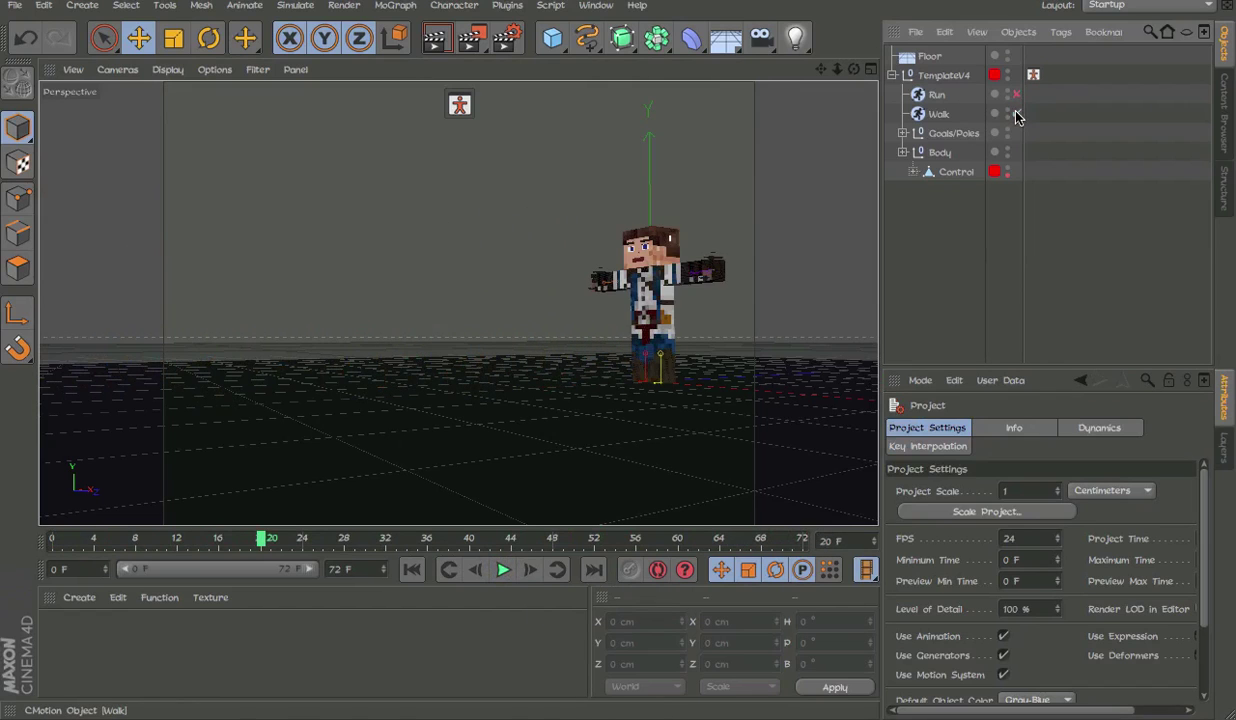
pyautogui.click(1016, 113)
pyautogui.click(503, 569)
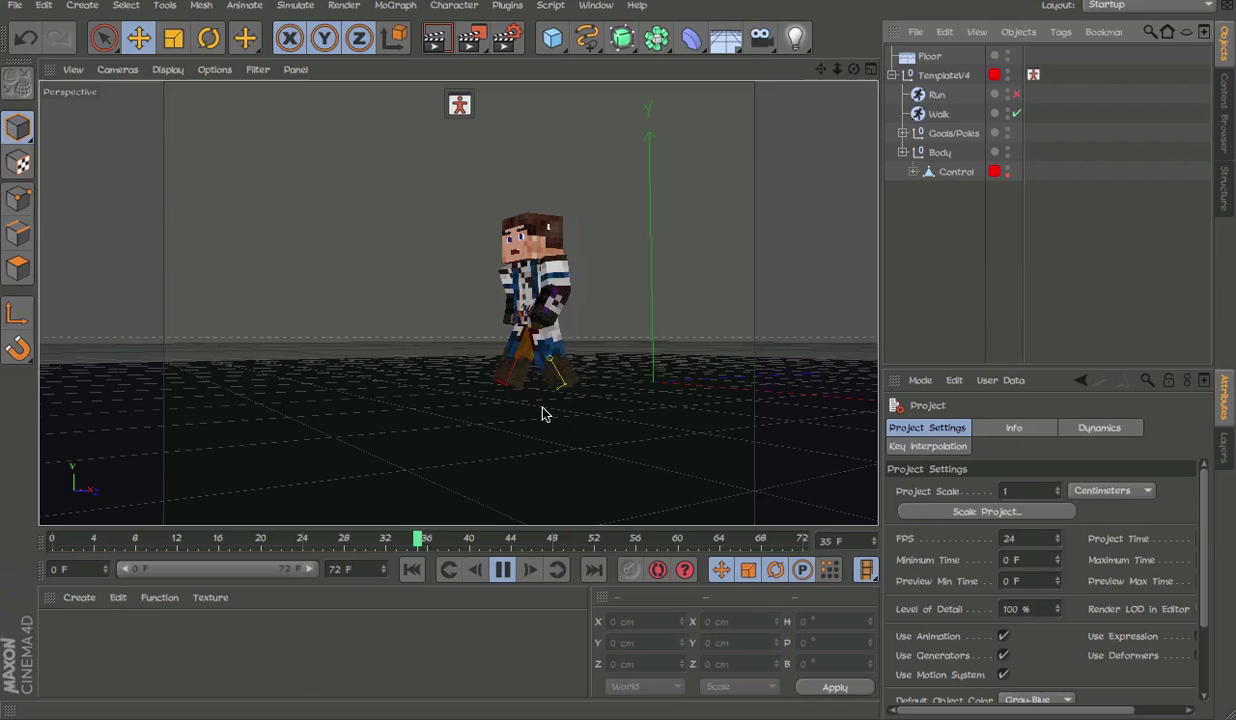
pyautogui.click(503, 569)
# Return the timeline to frame 0 and disable the Walk motion.
pyautogui.moveTo(497, 541); pyautogui.dragTo(48, 590)
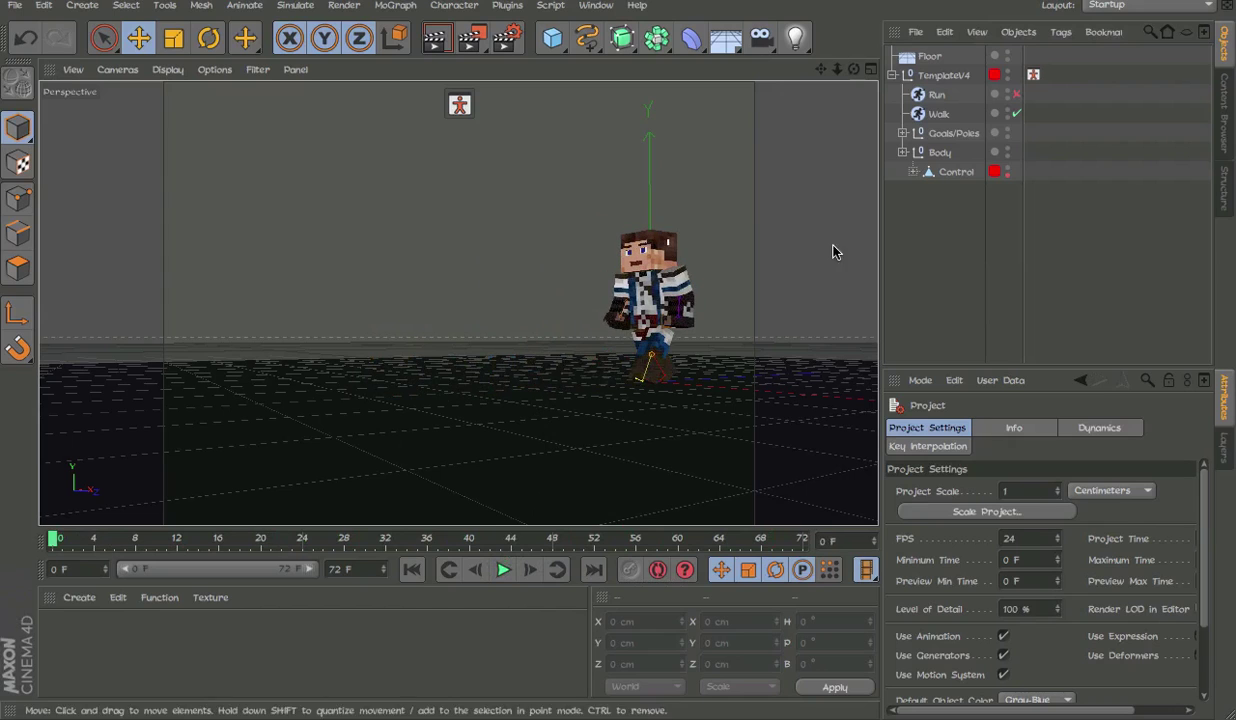
pyautogui.click(1017, 114)
pyautogui.keyDown('alt'); pyautogui.moveTo(716, 258); pyautogui.dragTo(679, 309); pyautogui.keyUp('alt')
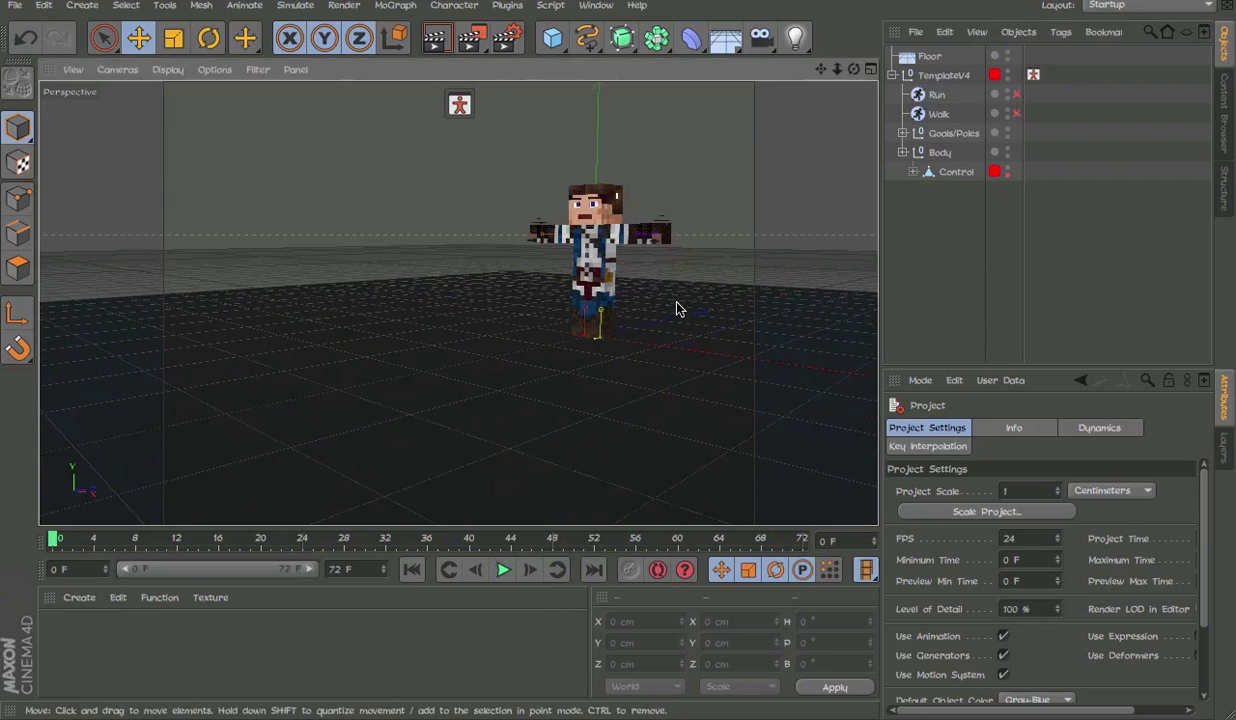
# Switch to the Walk.mp4 video window and play the rendered walk cycle.
pyautogui.press('F3')
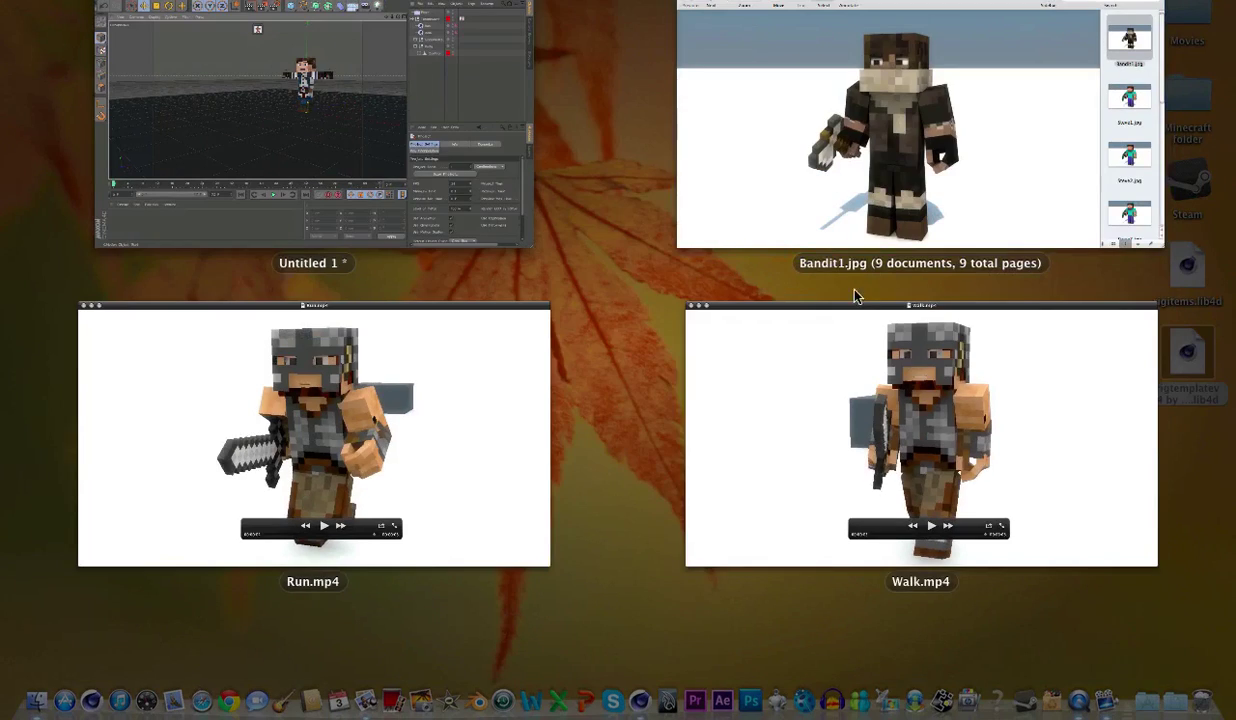
pyautogui.click(855, 318)
pyautogui.click(643, 613)
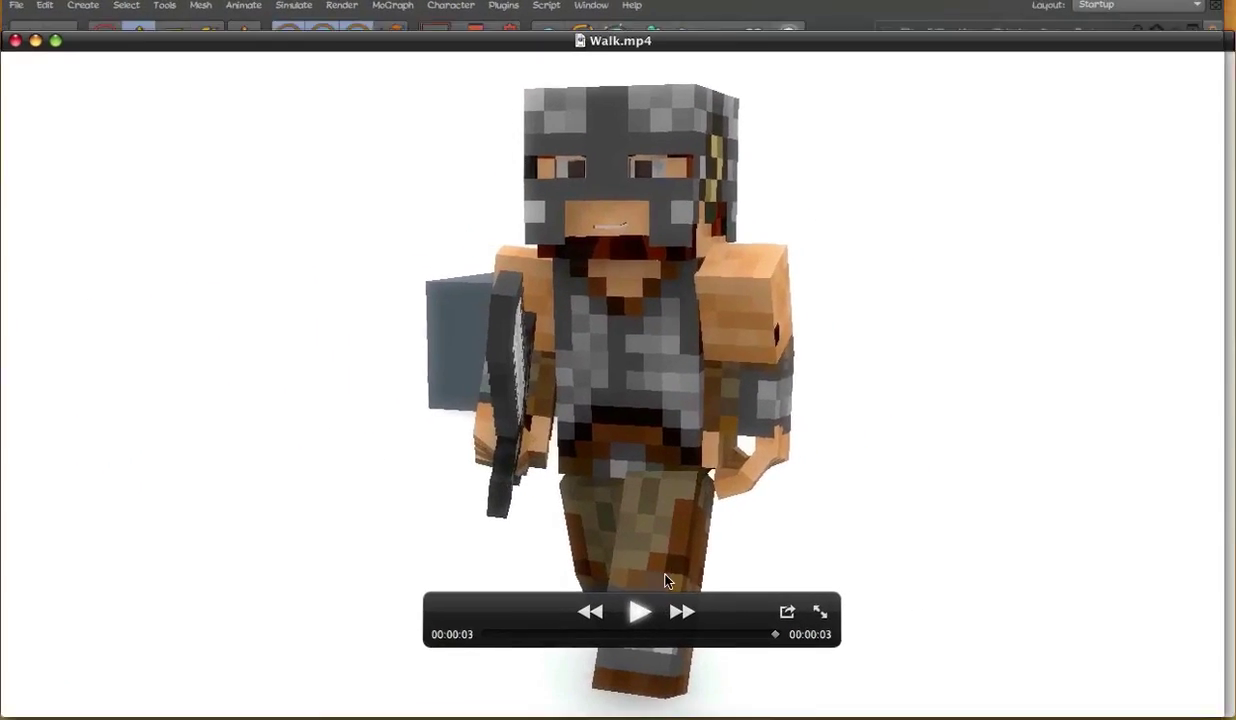
# Switch to the Run.mp4 video window and play the rendered run cycle.
pyautogui.press('F3')
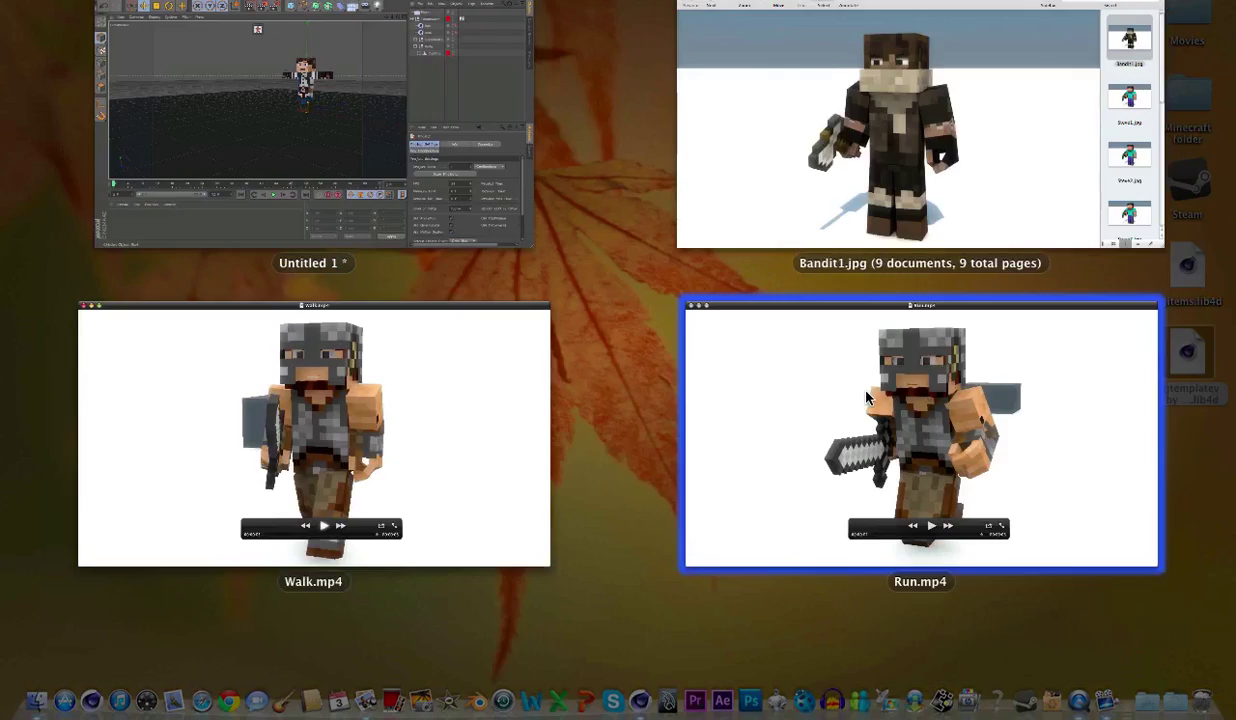
pyautogui.click(919, 441)
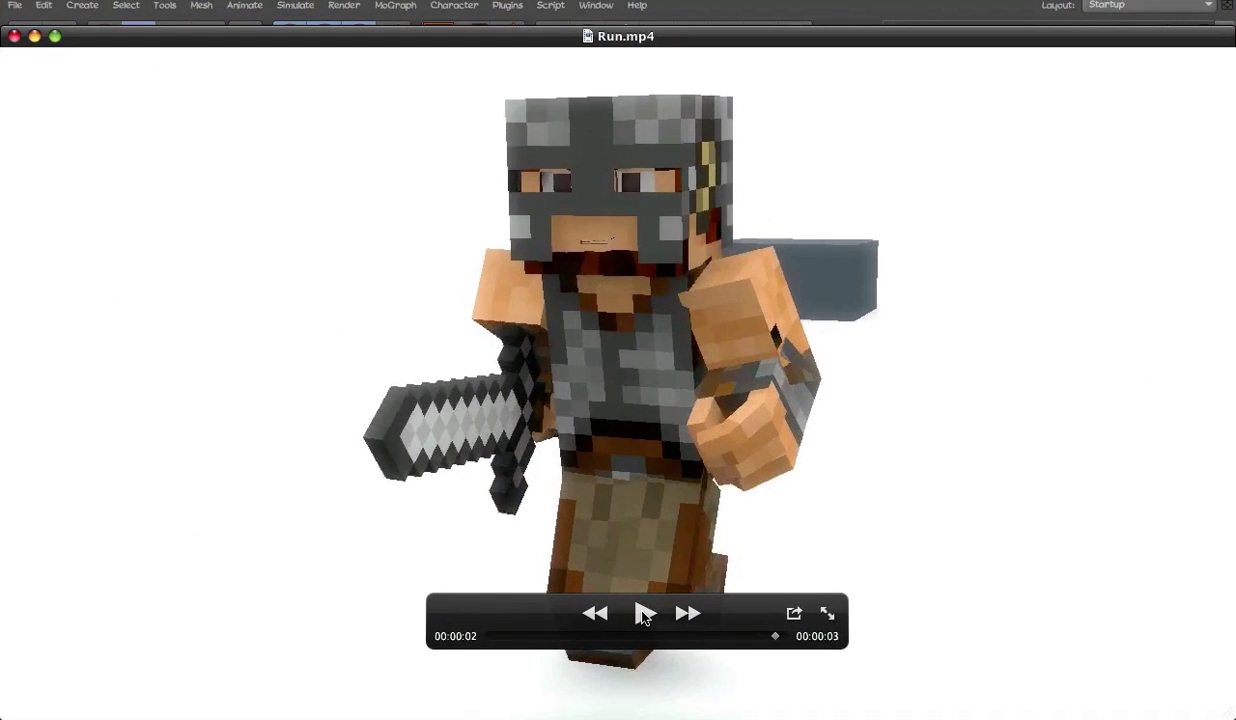
pyautogui.click(645, 614)
pyautogui.click(648, 614)
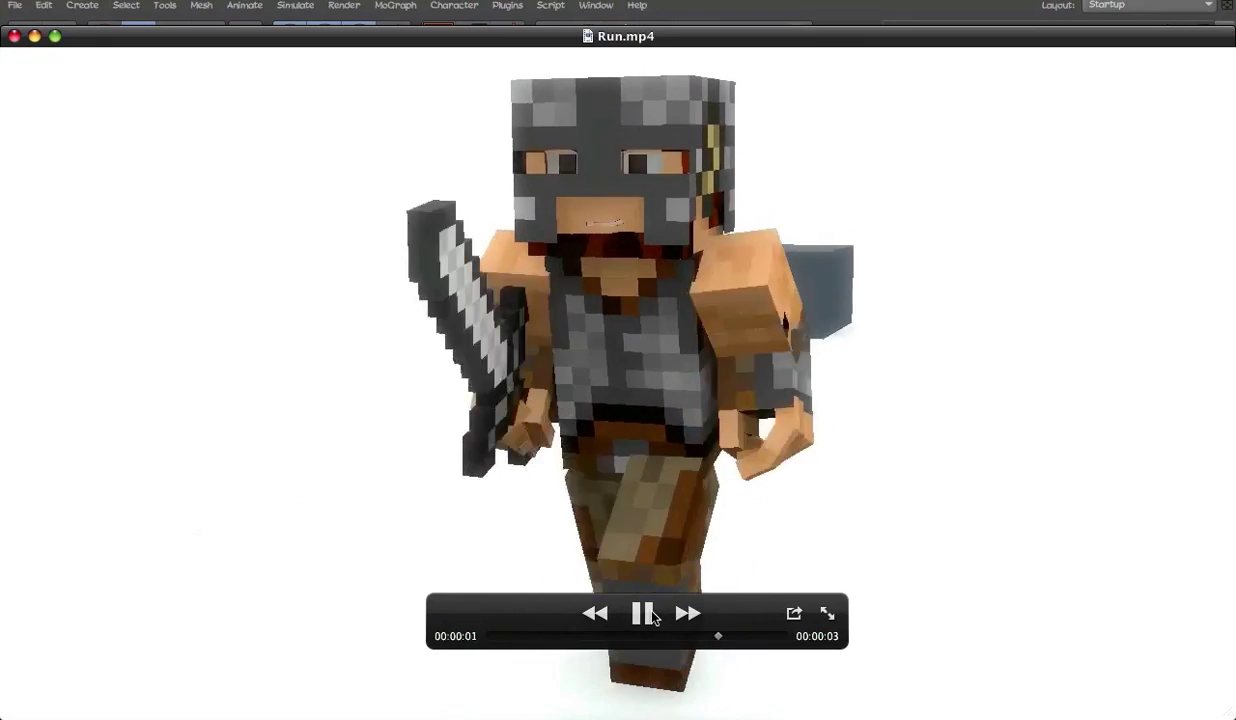
pyautogui.click(645, 614)
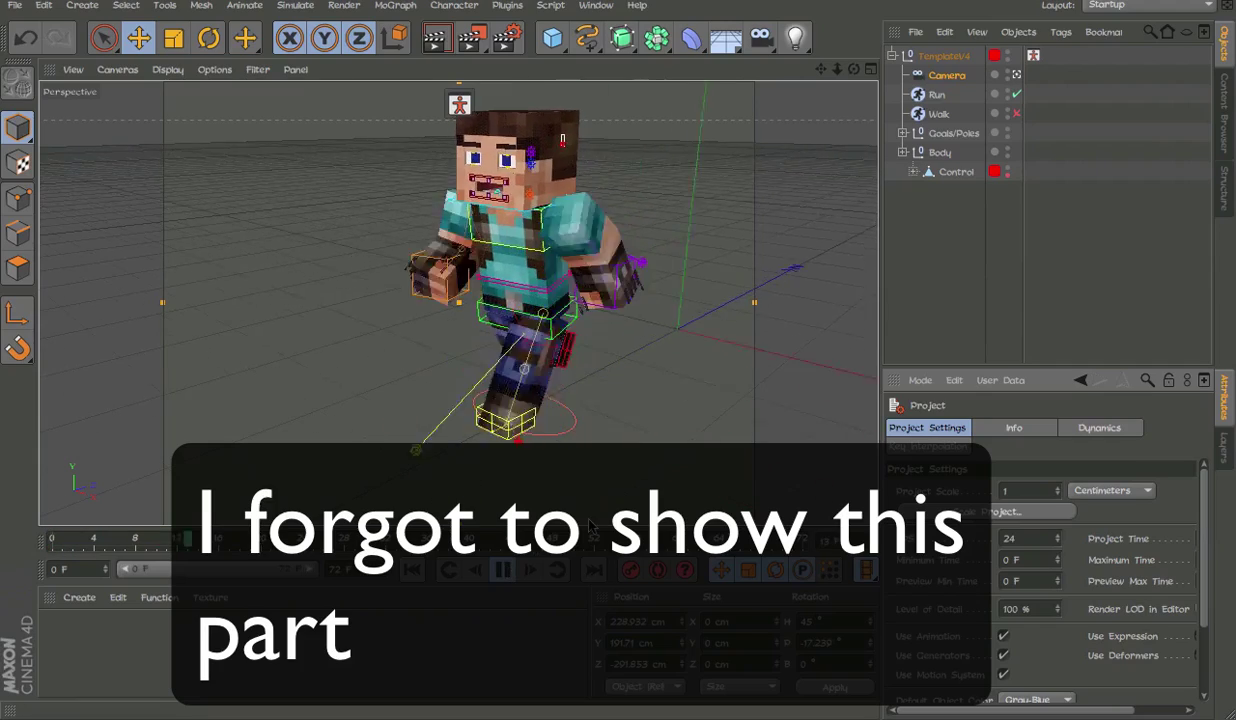
# Try moving the character's left hand controller while the Run animation plays, and undo the move.
pyautogui.click(575, 300)
pyautogui.moveTo(802, 220); pyautogui.dragTo(835, 218)
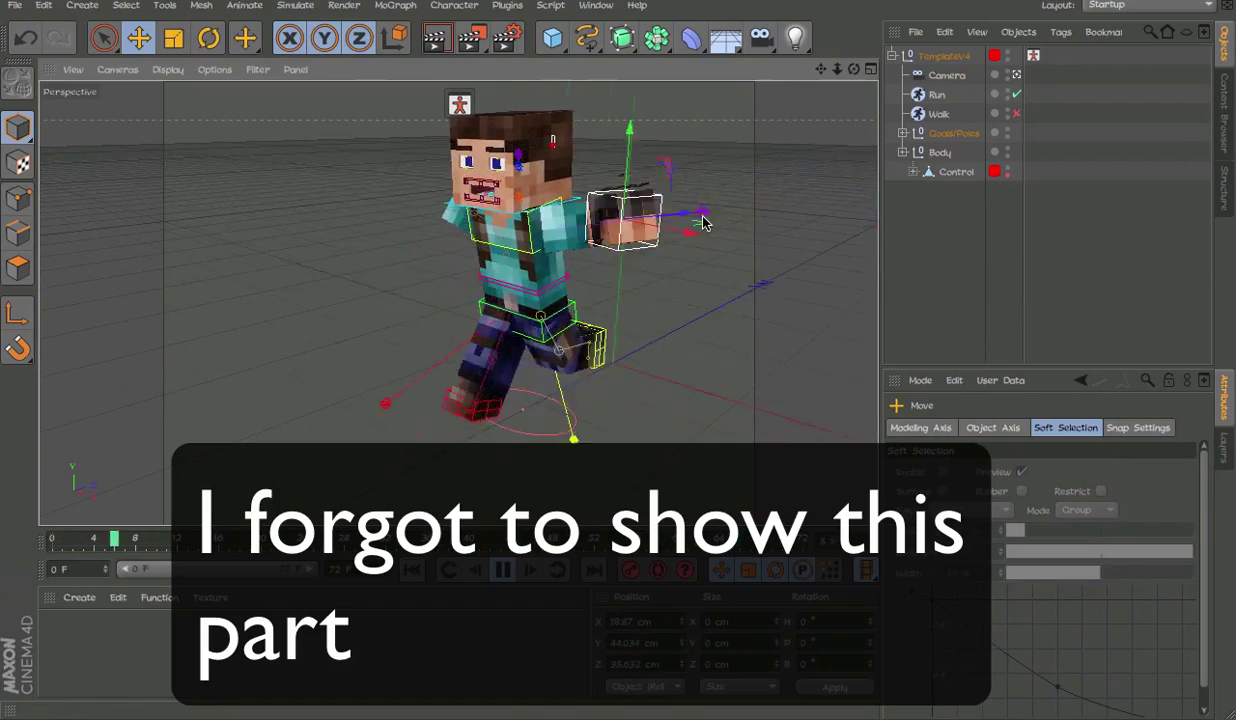
pyautogui.hotkey('ctrl', 'z')
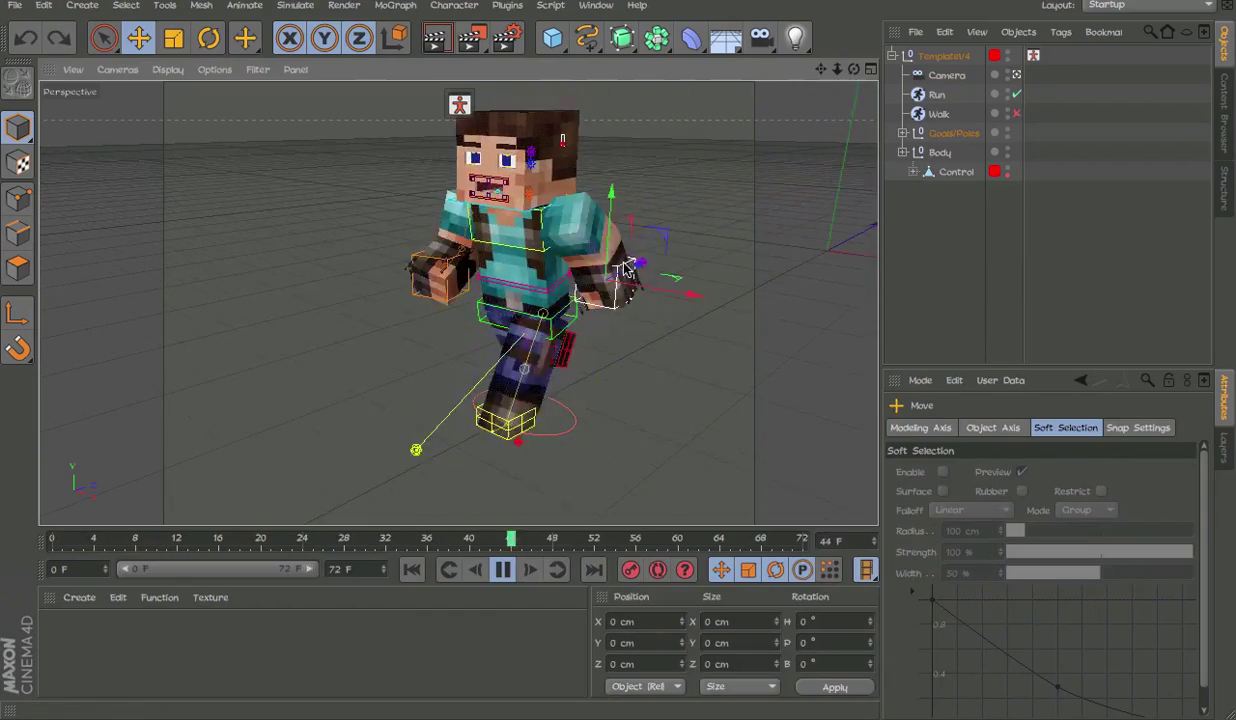
# Stop playback, move both hand controllers up and behind the character, and preview the Run motion with the new arm pose.
pyautogui.click(506, 569)
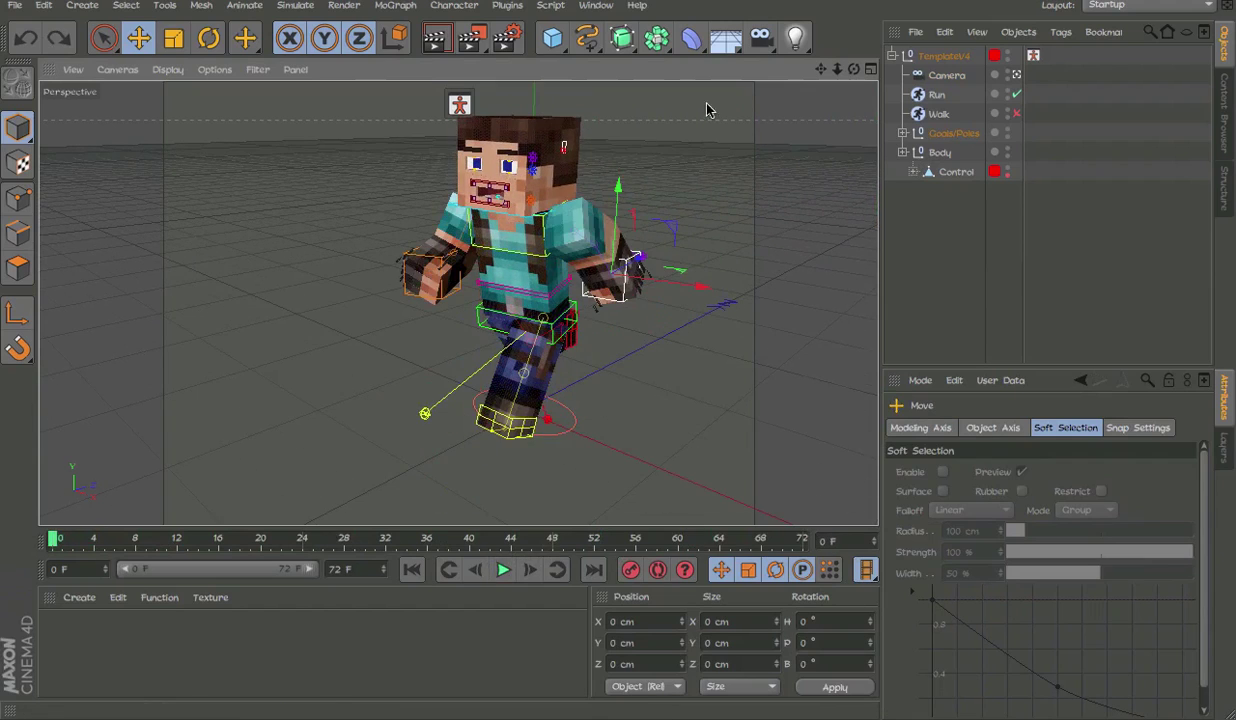
pyautogui.moveTo(635, 212); pyautogui.dragTo(673, 157)
pyautogui.click(432, 275)
pyautogui.moveTo(450, 240); pyautogui.dragTo(600, 118)
pyautogui.click(504, 569)
pyautogui.click(504, 569)
# Rotate the upper-body controller so the character leans forward, and preview the Run motion with the bent torso.
pyautogui.press('r')
pyautogui.moveTo(545, 290); pyautogui.dragTo(480, 290)
pyautogui.press('e')
pyautogui.press('r')
pyautogui.click(503, 569)
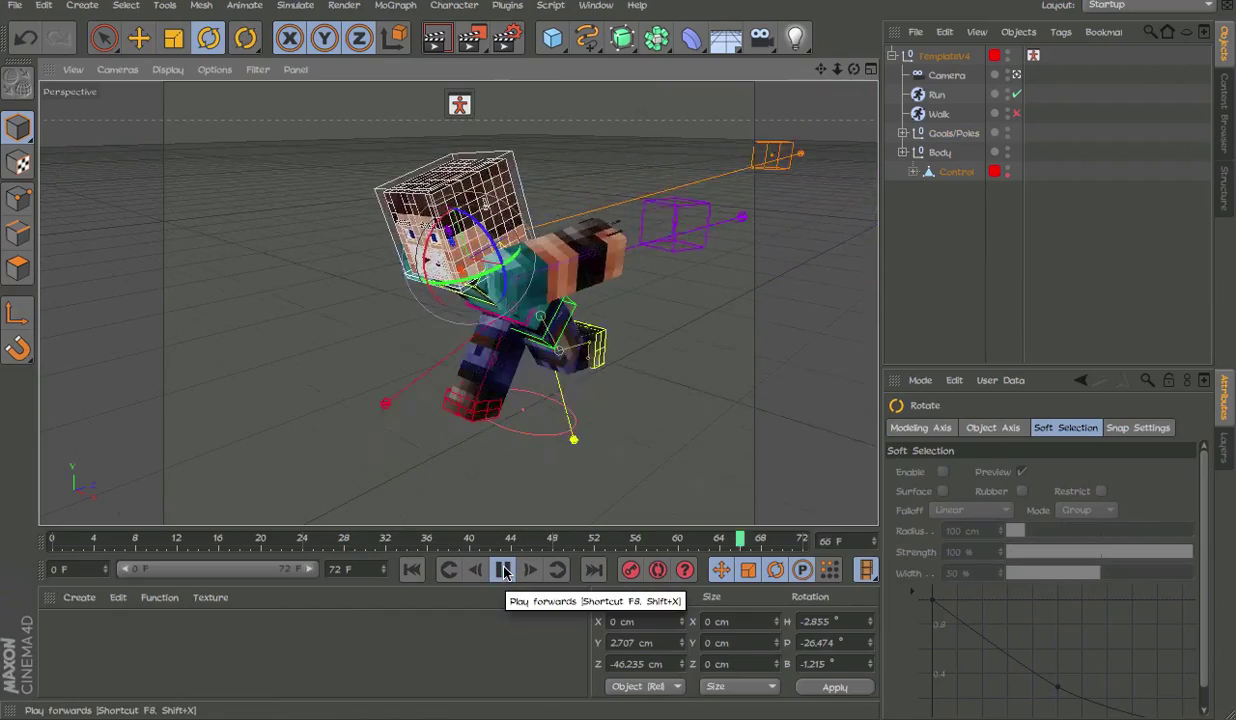
pyautogui.click(503, 569)
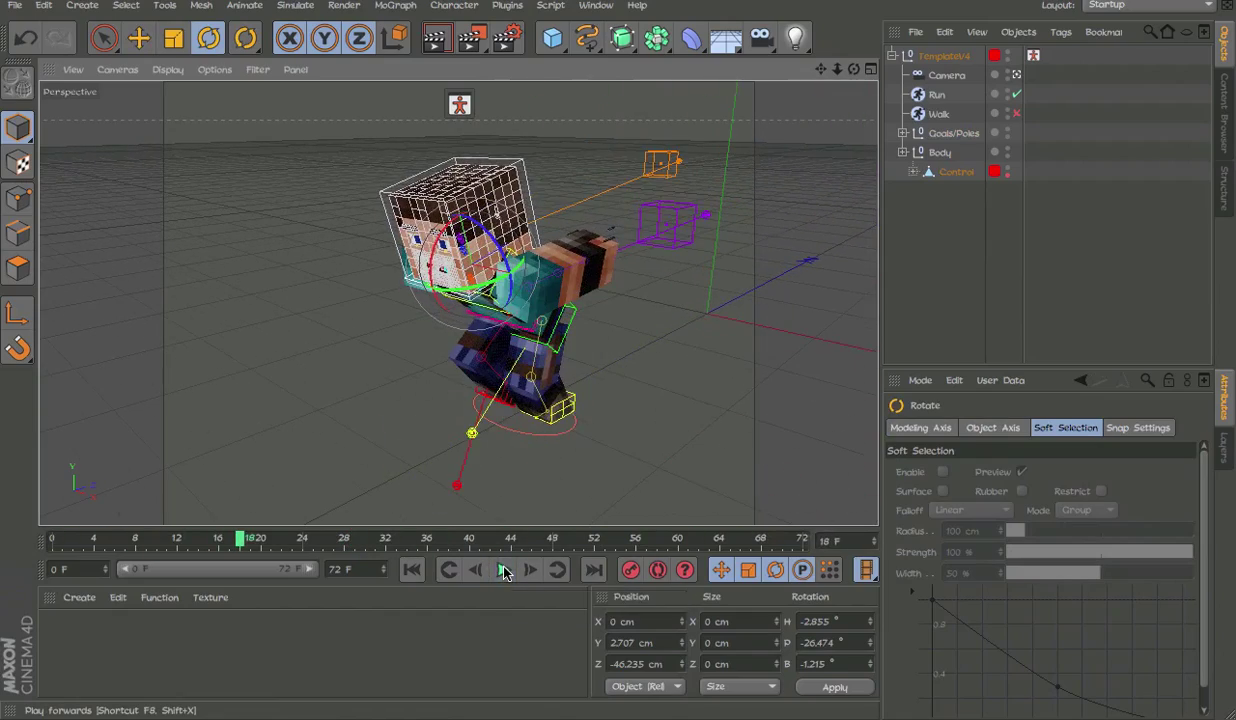
# Try rotating the character's left foot controller at frame 18, replay the run, and undo the rotation.
pyautogui.click(565, 404)
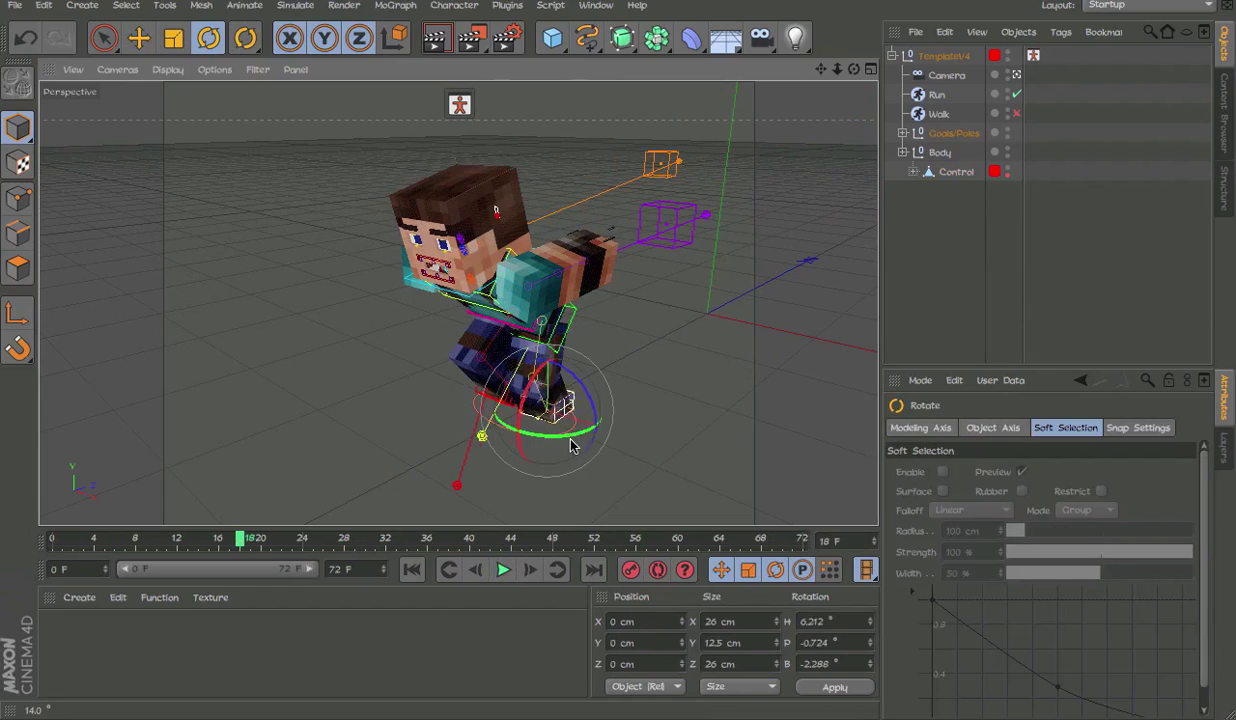
pyautogui.click(505, 570)
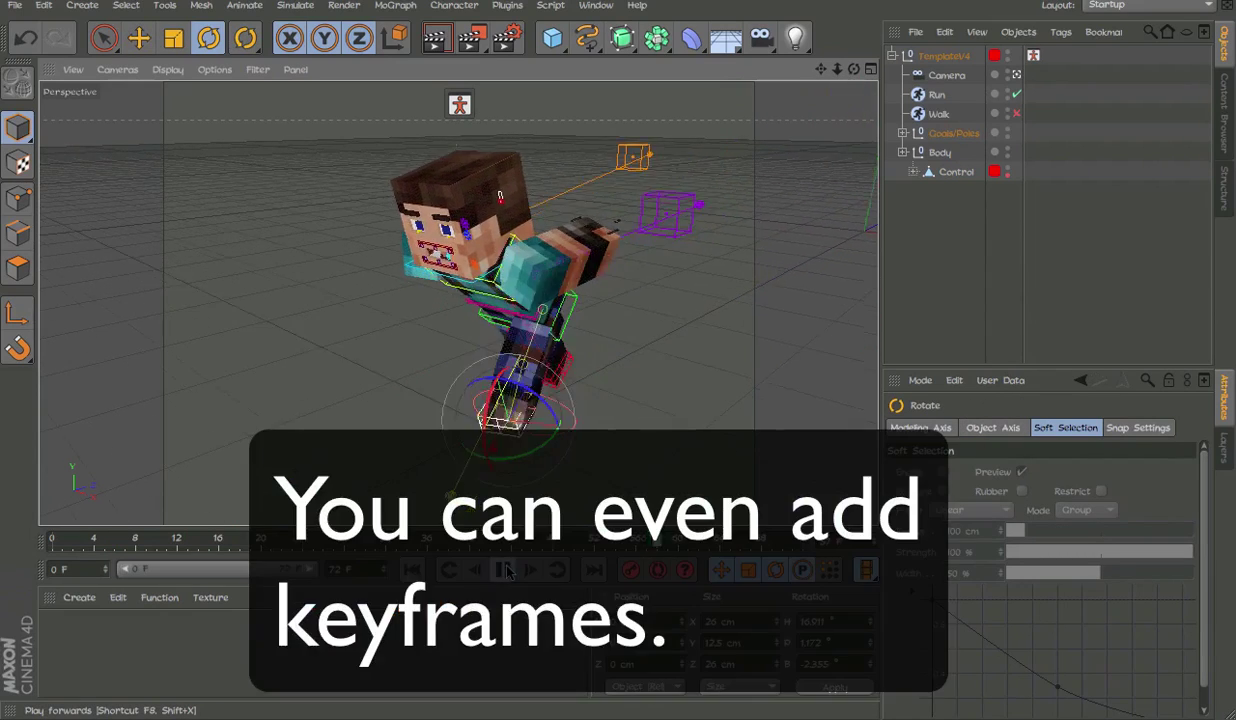
pyautogui.hotkey('ctrl', 'z')
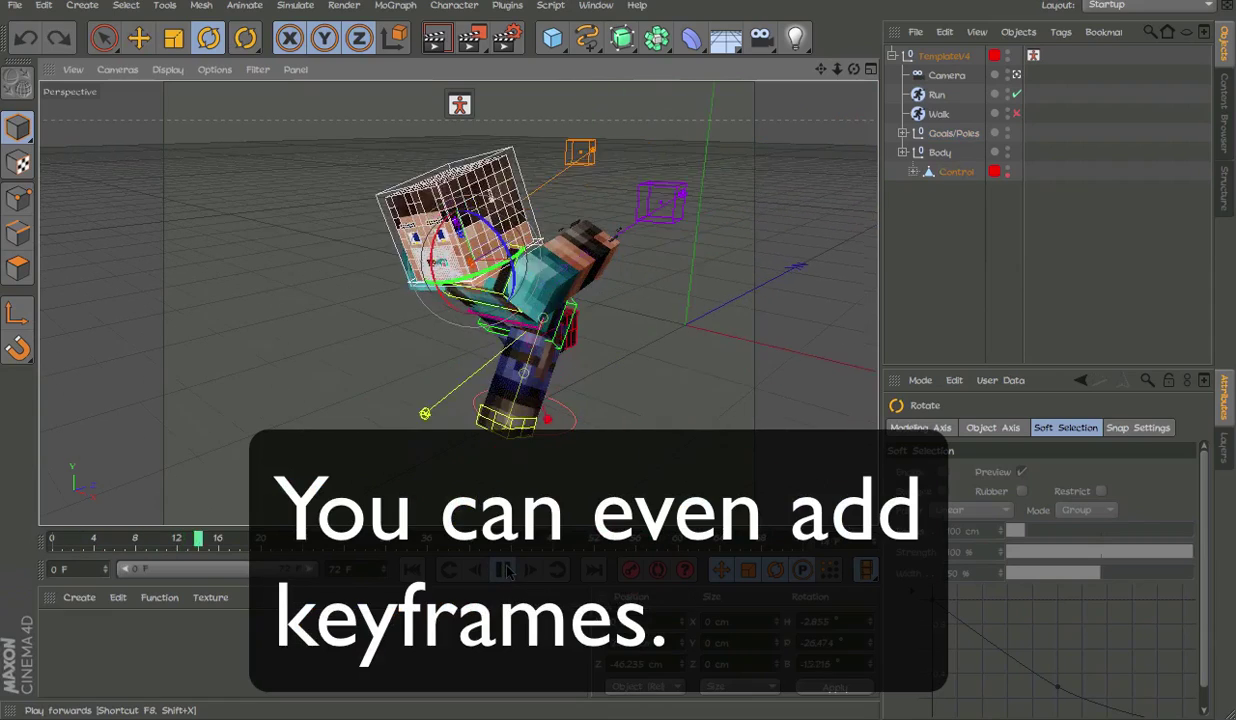
# Return the timeline to frame 0 and undo the posing changes back to the enabled Walk motion.
pyautogui.click(412, 570)
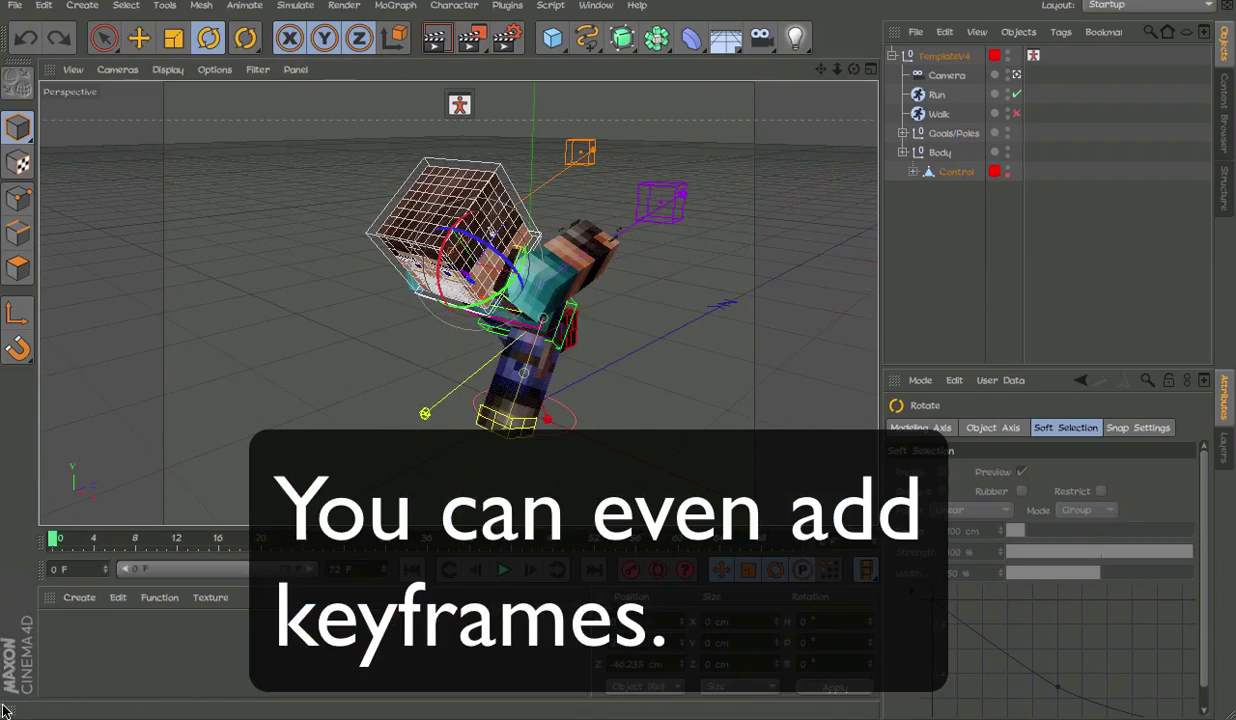
pyautogui.hotkey('ctrl', 'z')
pyautogui.hotkey('ctrl', 'z')
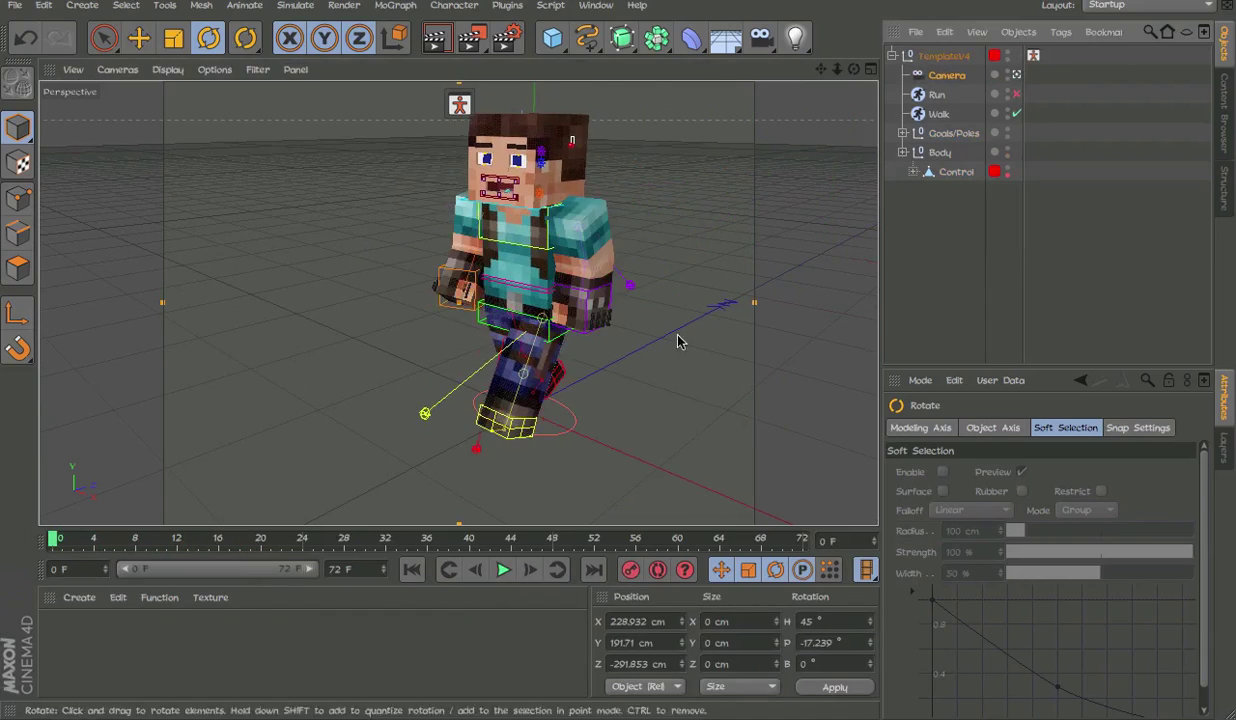
# In world coordinates, rotate the hip Control together with both hand controllers about 34.7° around the vertical axis and play the walk.
pyautogui.click(527, 428)
pyautogui.click(395, 38)
pyautogui.click(522, 326)
pyautogui.keyDown('shift'); pyautogui.click(468, 298); pyautogui.keyUp('shift')
pyautogui.keyDown('shift'); pyautogui.click(582, 322); pyautogui.keyUp('shift')
pyautogui.moveTo(500, 318); pyautogui.dragTo(545, 322)
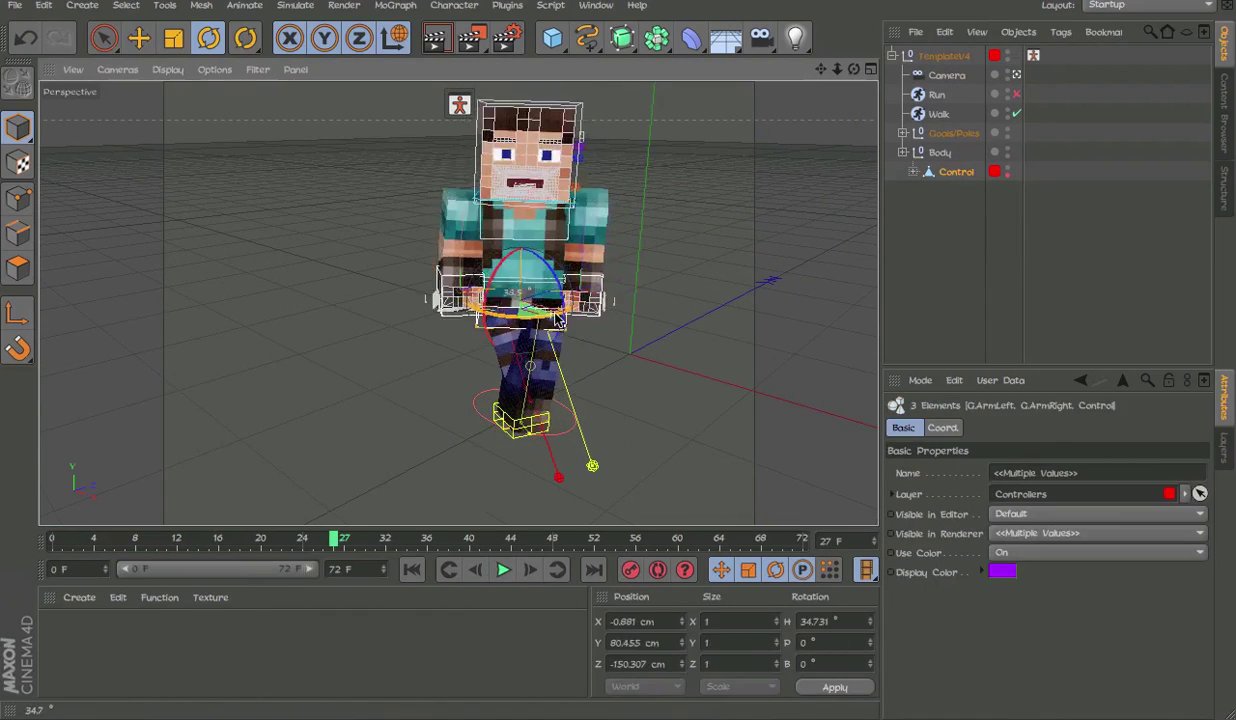
pyautogui.click(421, 408)
pyautogui.click(507, 575)
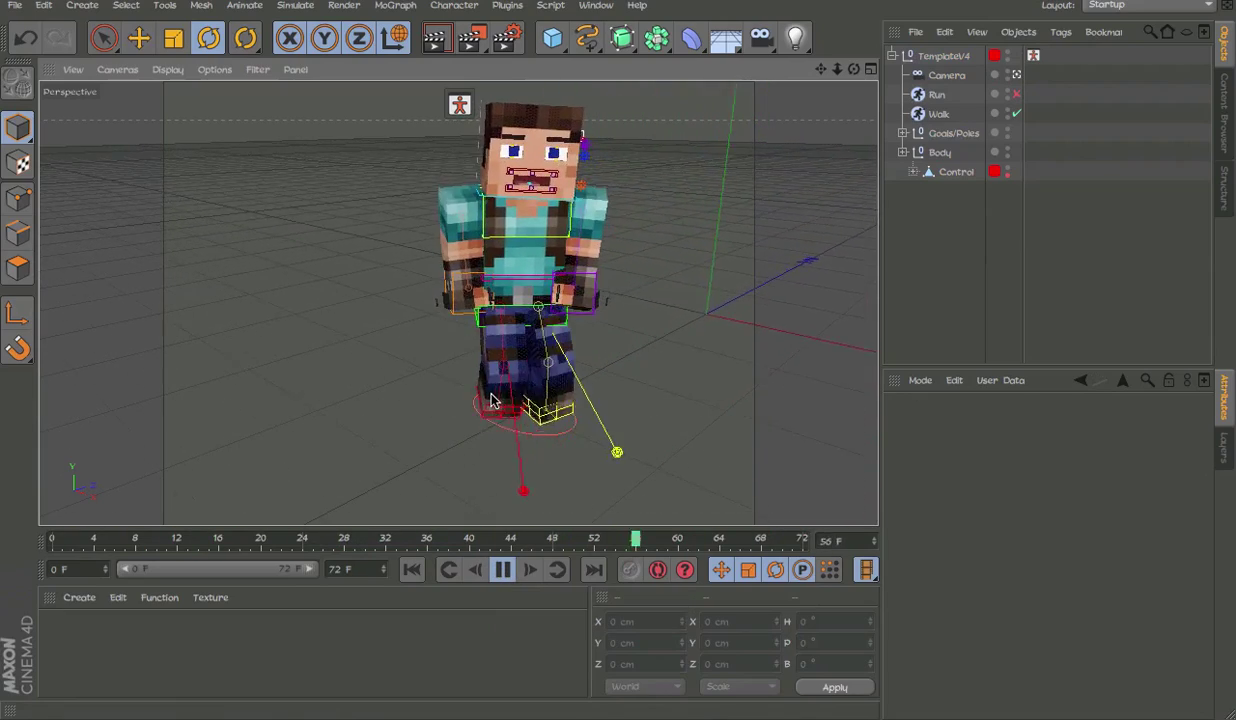
# Stop the walk at frame 6 and try to move the character's right foot controller.
pyautogui.click(545, 410)
pyautogui.press('e')
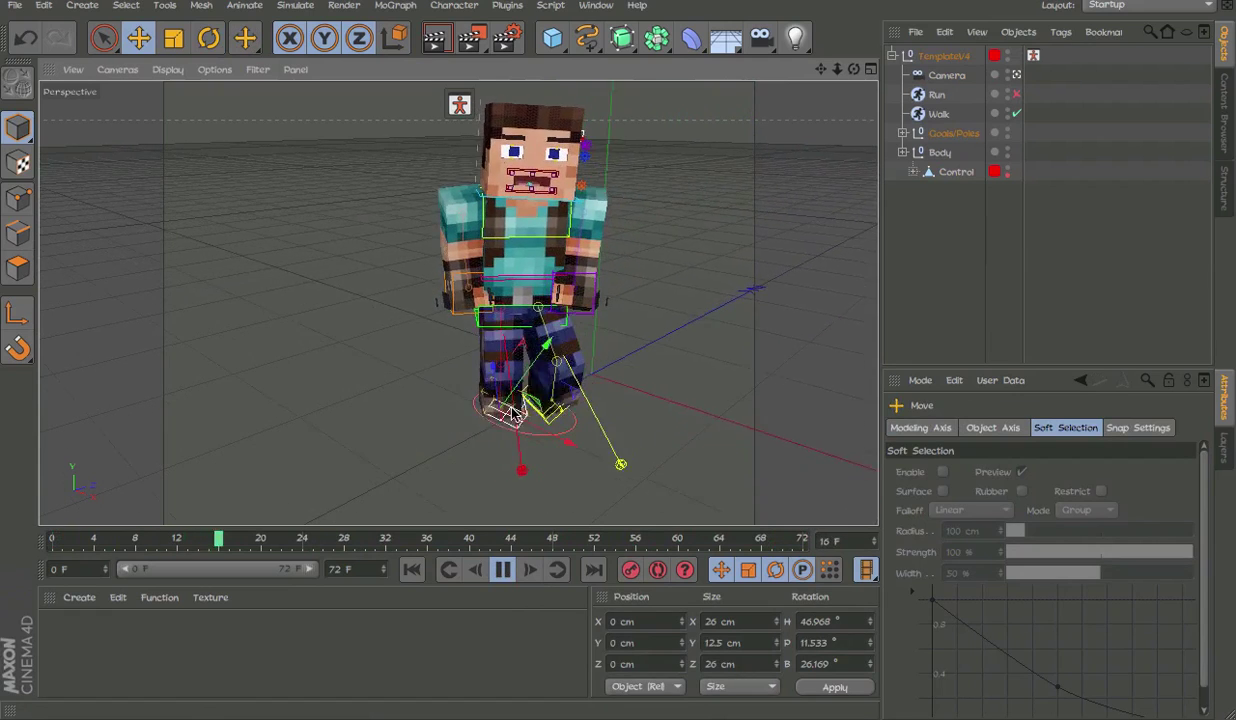
pyautogui.click(503, 568)
pyautogui.moveTo(494, 541); pyautogui.dragTo(116, 560)
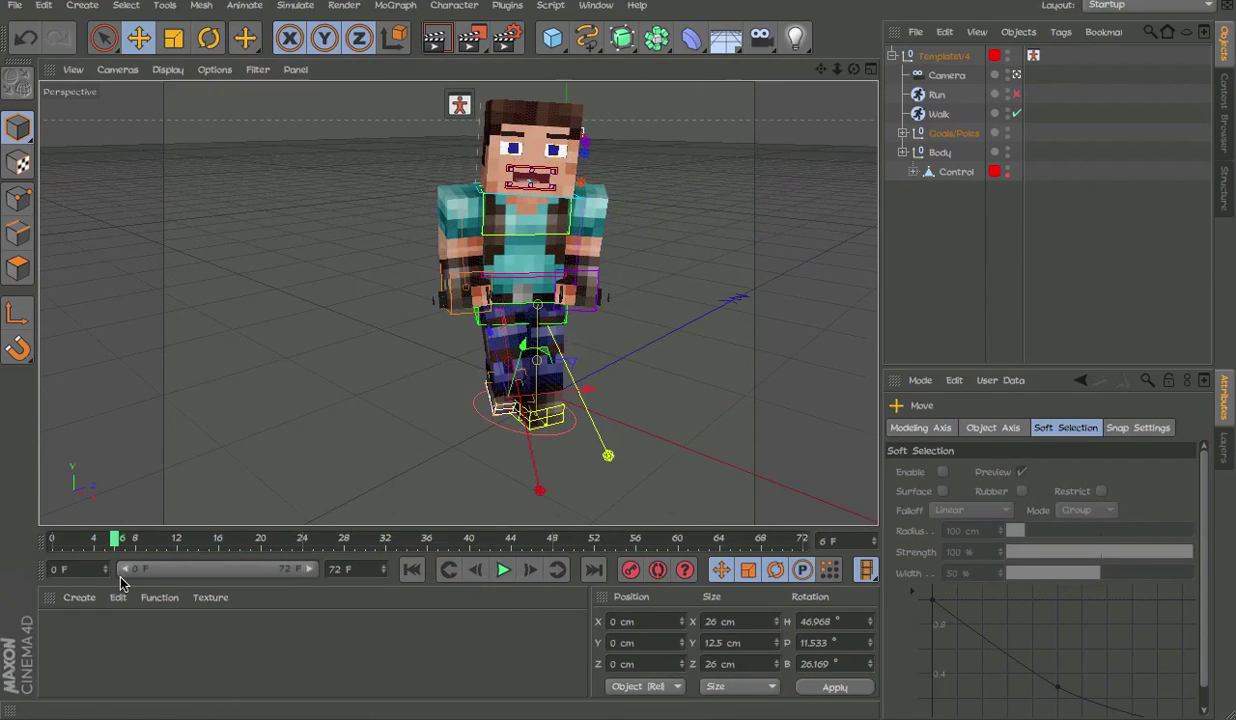
pyautogui.moveTo(530, 402); pyautogui.dragTo(515, 388)
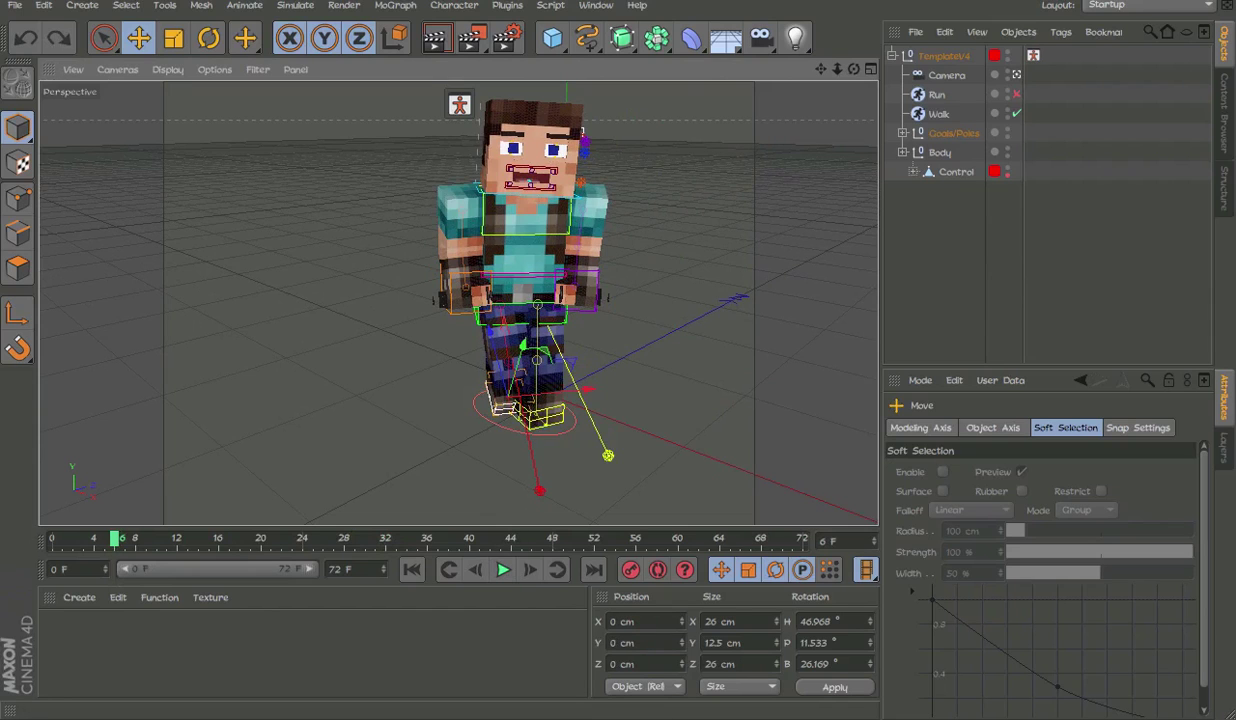
# Close the Walk.mp4 video window and switch to the image viewer with the rendered character pictures.
pyautogui.click(743, 0)
pyautogui.click(743, 4)
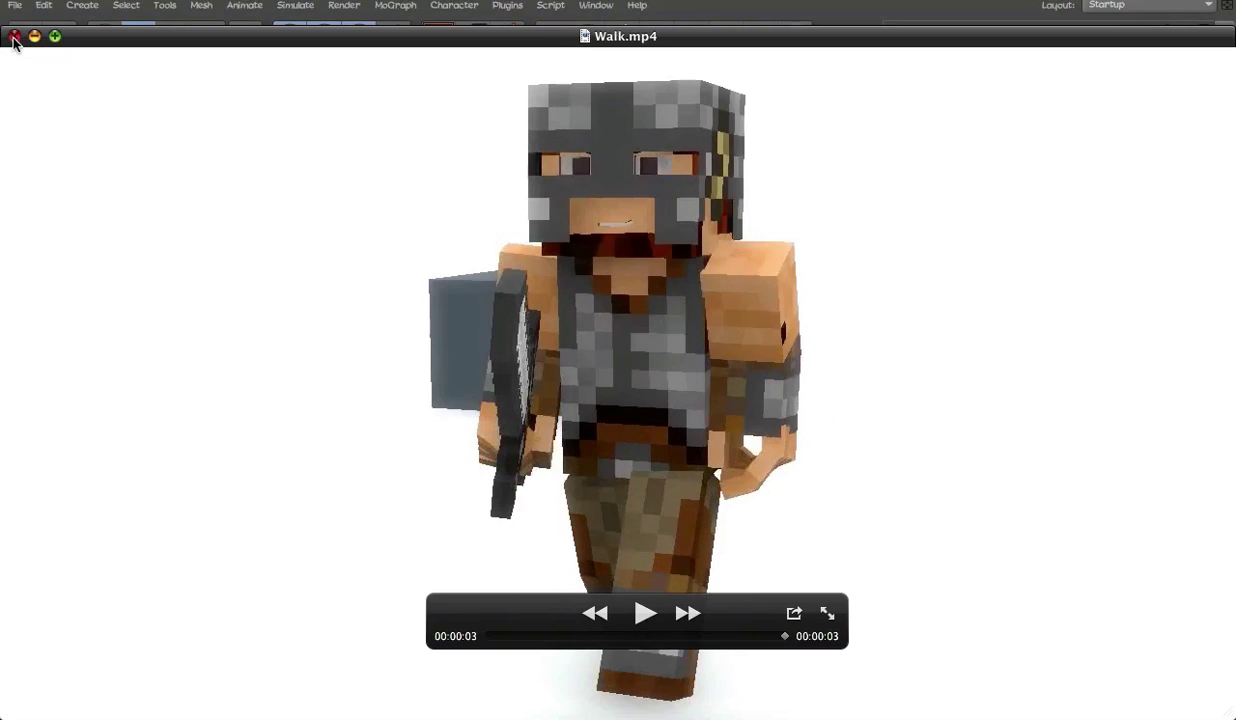
pyautogui.click(13, 38)
pyautogui.moveTo(1234, 718)
pyautogui.click(731, 464)
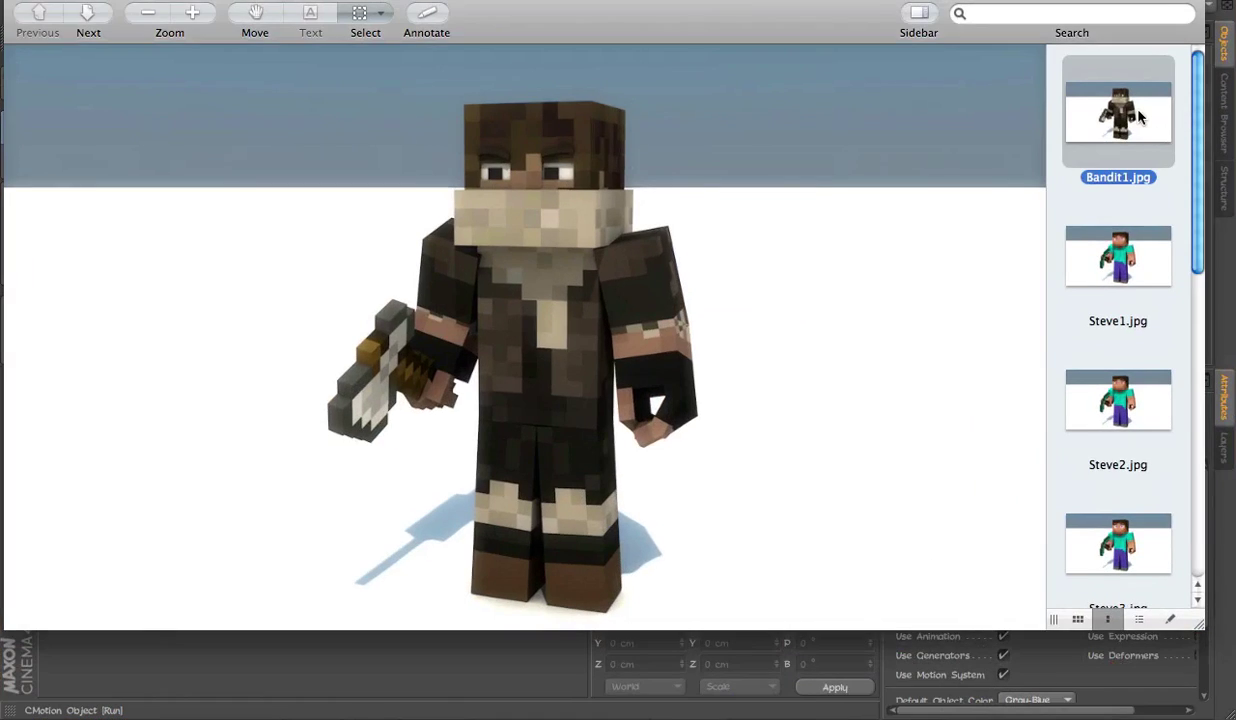
# Examine the rendered example images from Bandit1.jpg through the Steve and Thumbnail pictures to Warrior2.jpg, and leave the image viewer.
pyautogui.press('Down')
pyautogui.press('Down')
pyautogui.press('Up')
pyautogui.press('Down')
pyautogui.press('Up')
pyautogui.press('Down')
pyautogui.press('Up')
pyautogui.press('Down')
pyautogui.press('Down')
pyautogui.press('Up')
pyautogui.press('Up')
pyautogui.press('Down')
pyautogui.press('Down')
pyautogui.press('Down')
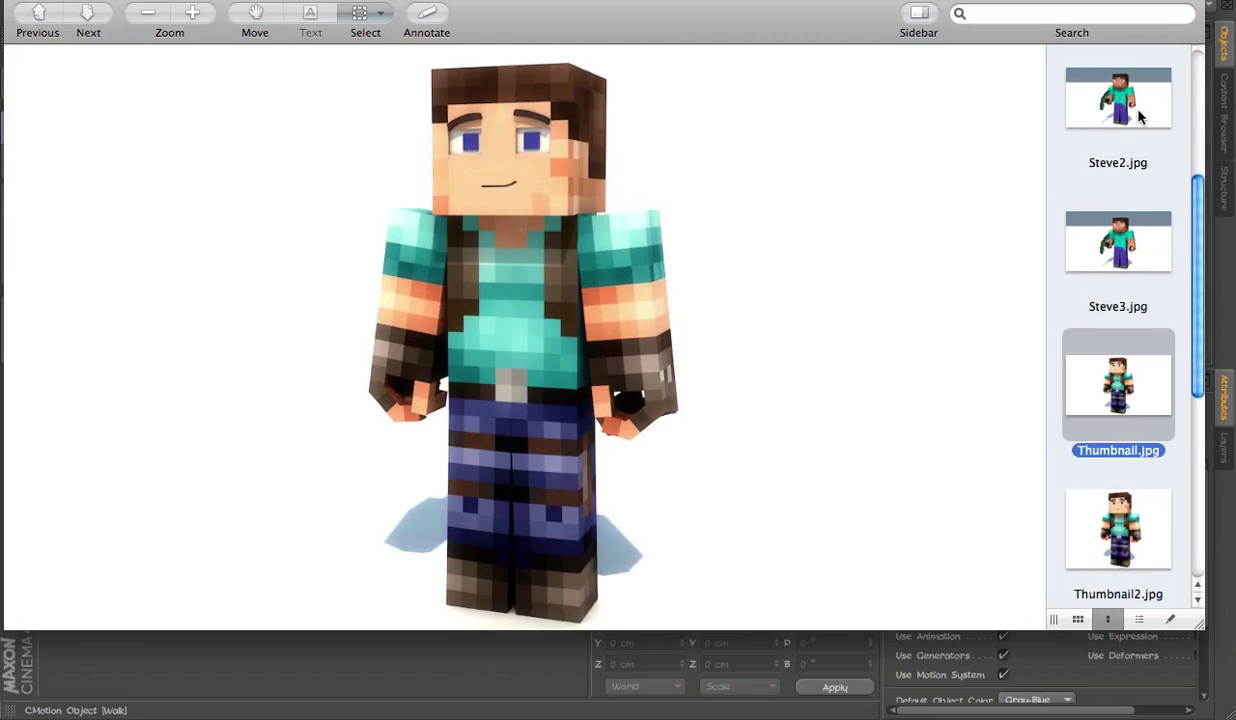
pyautogui.press('Down')
pyautogui.press('Down')
pyautogui.press('Up')
pyautogui.press('Down')
pyautogui.press('Down')
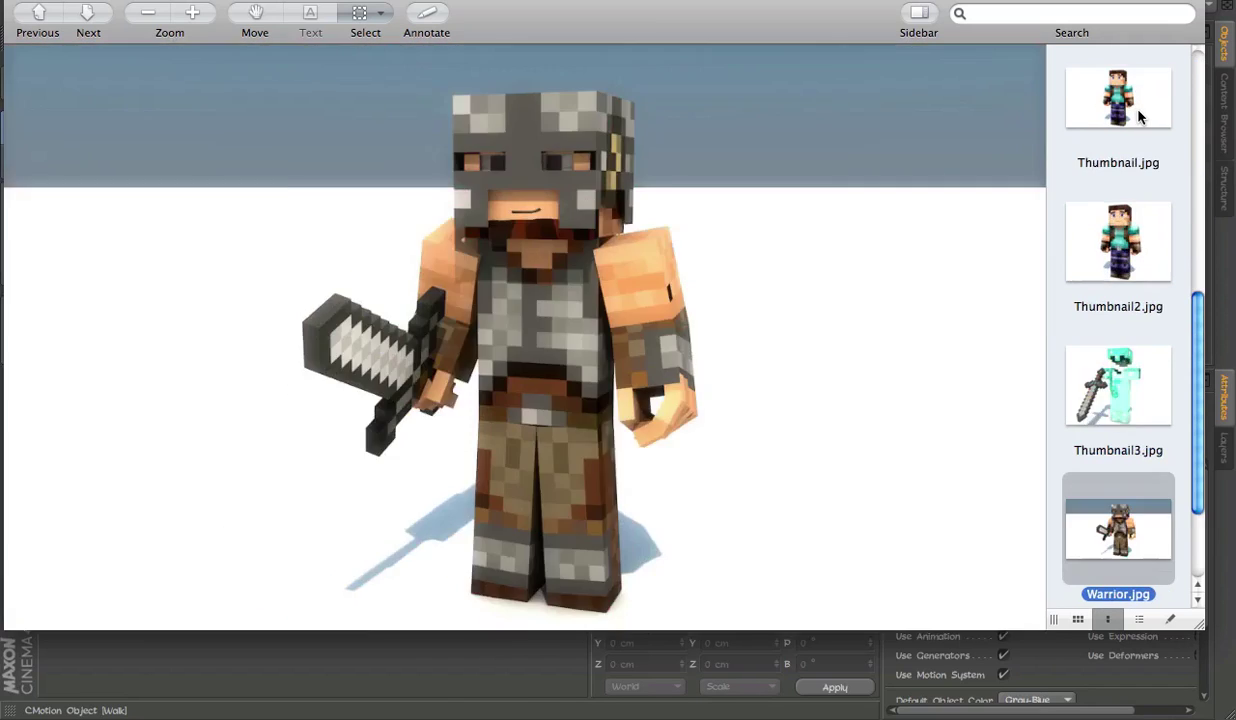
pyautogui.press('Down')
pyautogui.press('Up')
pyautogui.press('Down')
pyautogui.press('Up')
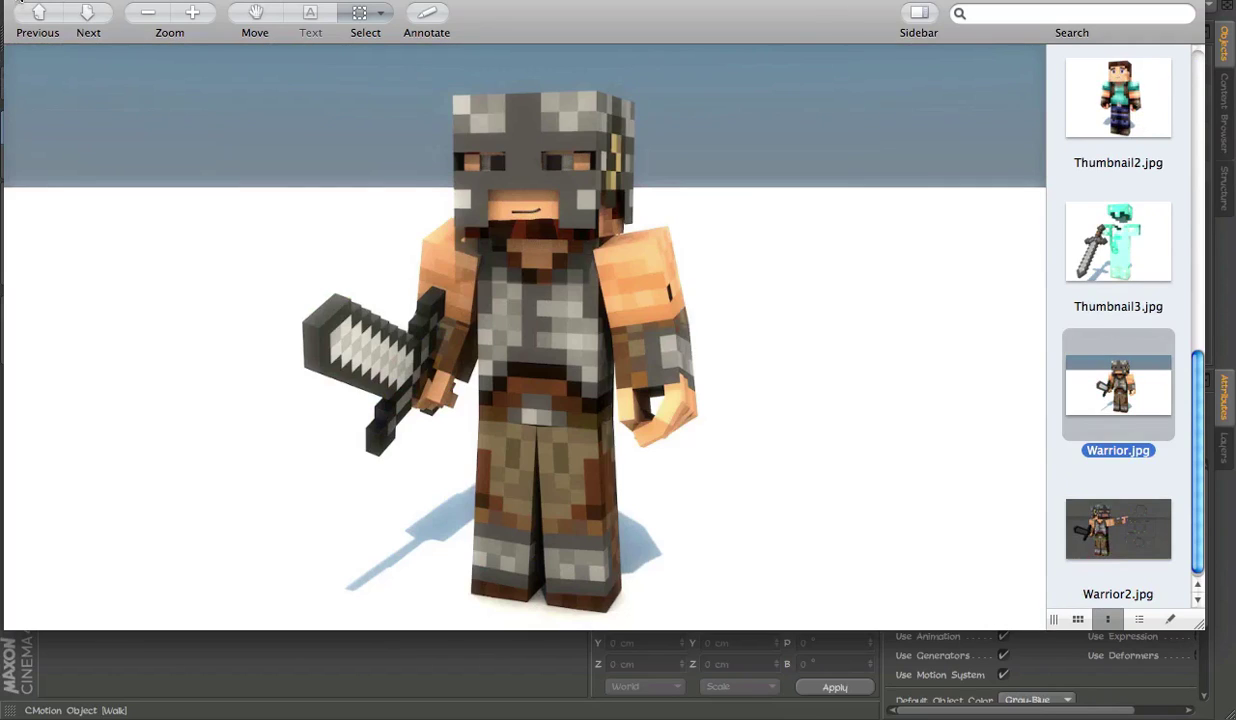
pyautogui.click(20, 1)
# Make the rig's controllers visible in the viewport through the Controllers layer, toggling its visibility to compare.
pyautogui.keyDown('alt'); pyautogui.moveTo(477, 222); pyautogui.dragTo(550, 226); pyautogui.keyUp('alt')
pyautogui.keyDown('alt'); pyautogui.moveTo(452, 250); pyautogui.dragTo(533, 240); pyautogui.keyUp('alt')
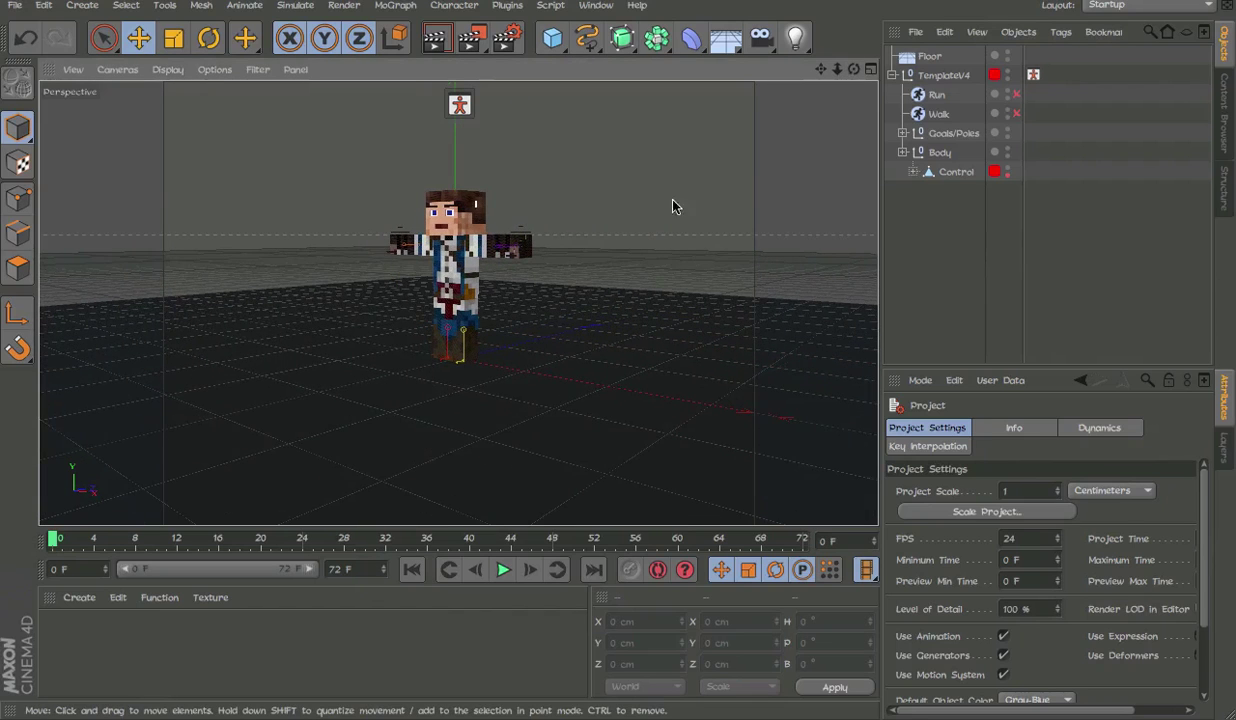
pyautogui.scroll(3, 430, 230)
pyautogui.click(1231, 117)
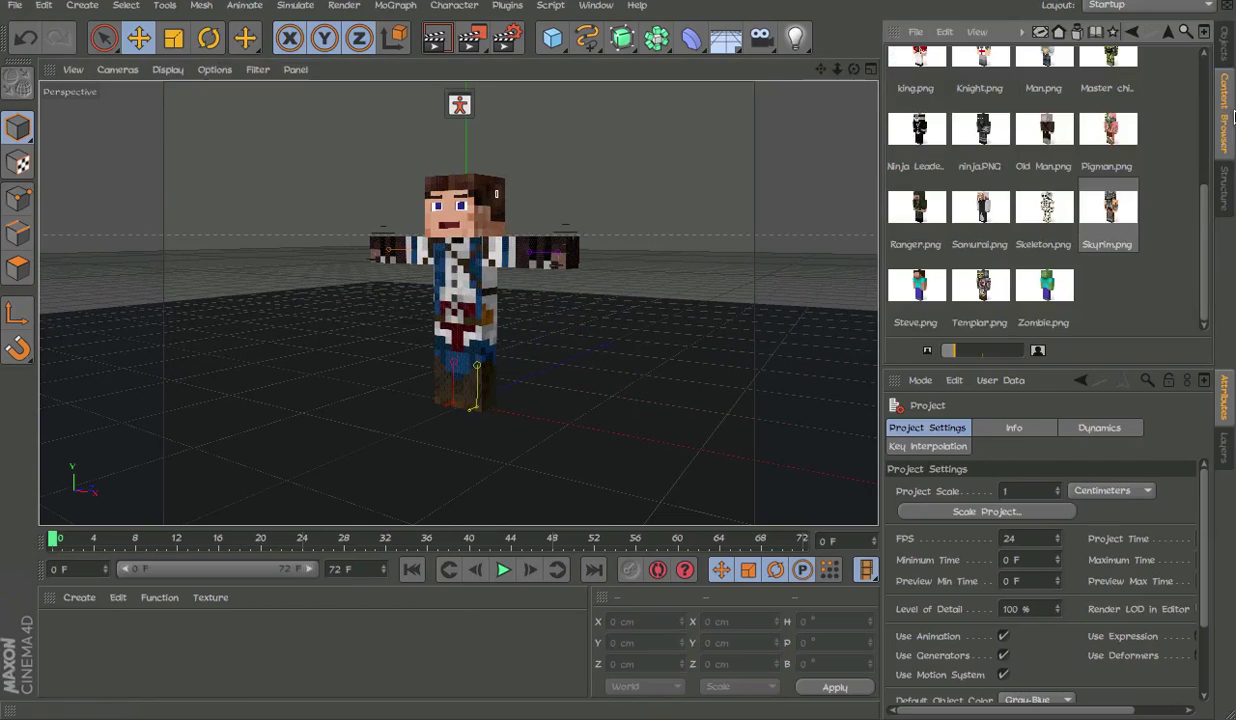
pyautogui.click(1229, 440)
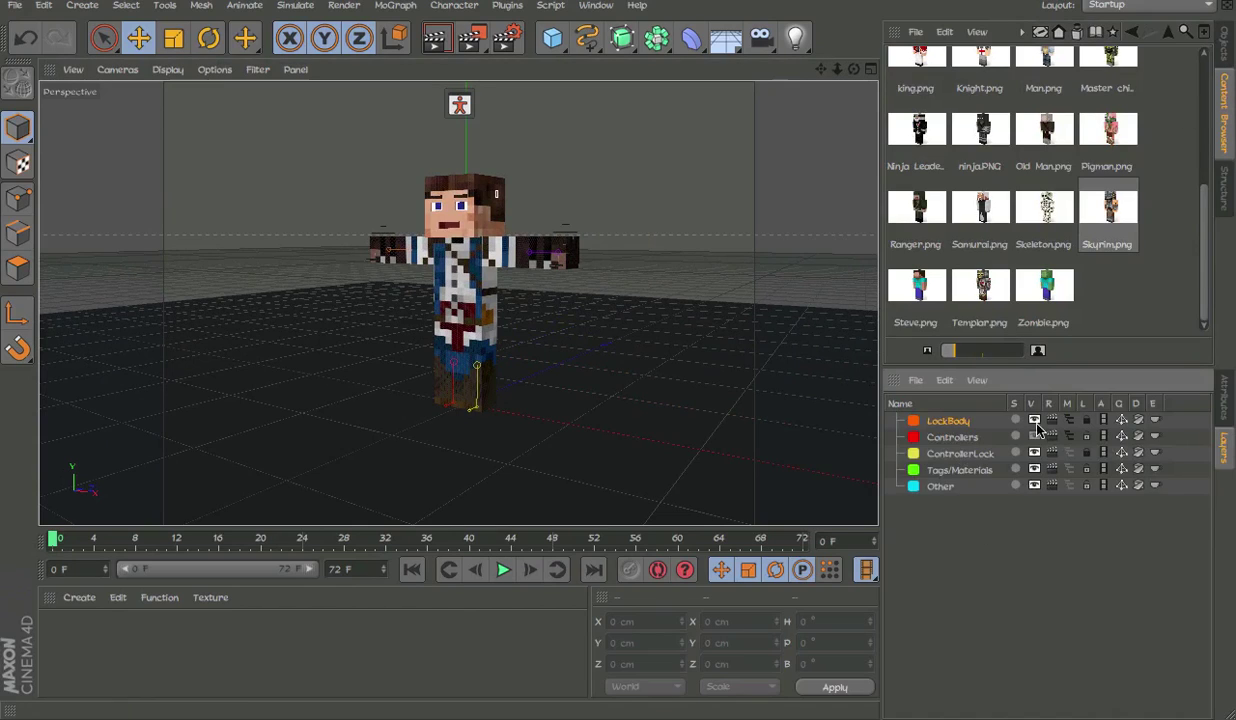
pyautogui.click(1034, 437)
pyautogui.click(1034, 437)
pyautogui.click(1034, 437)
pyautogui.click(1034, 437)
pyautogui.click(1034, 437)
pyautogui.scroll(2, 593, 436)
# Load the Armors item from the rig library into the scene and return to the object hierarchy.
pyautogui.click(1226, 62)
pyautogui.click(1228, 85)
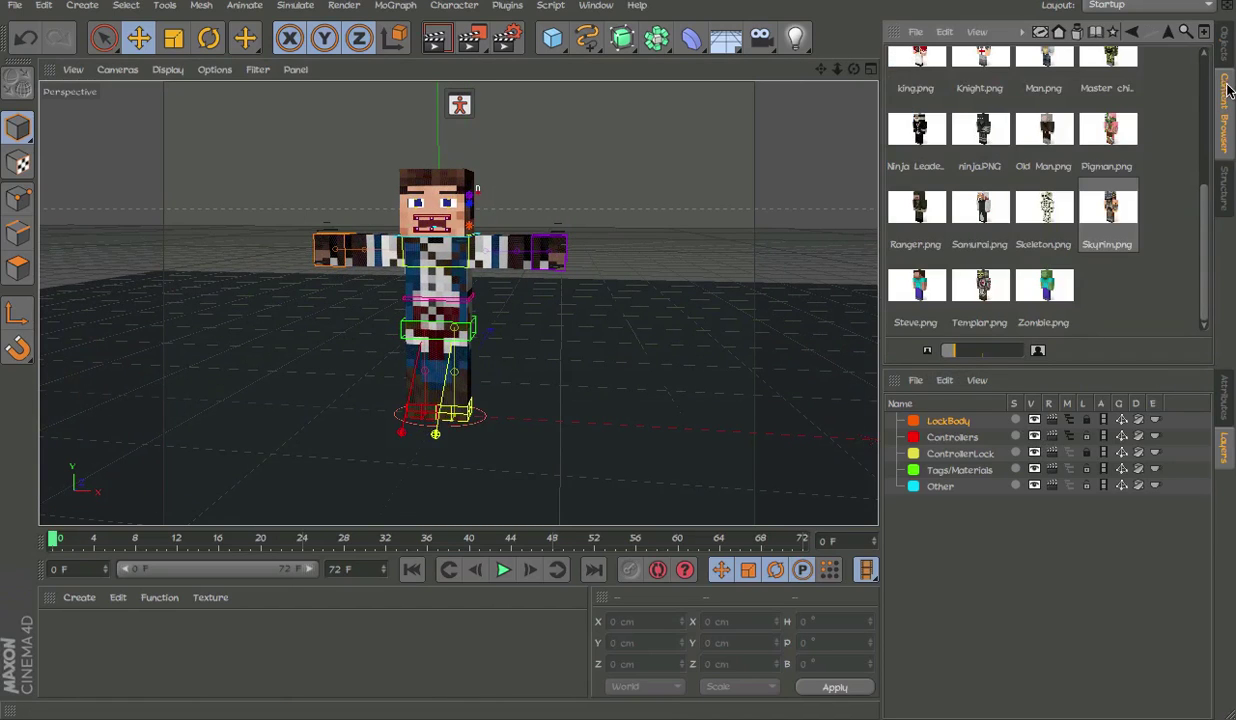
pyautogui.click(1167, 36)
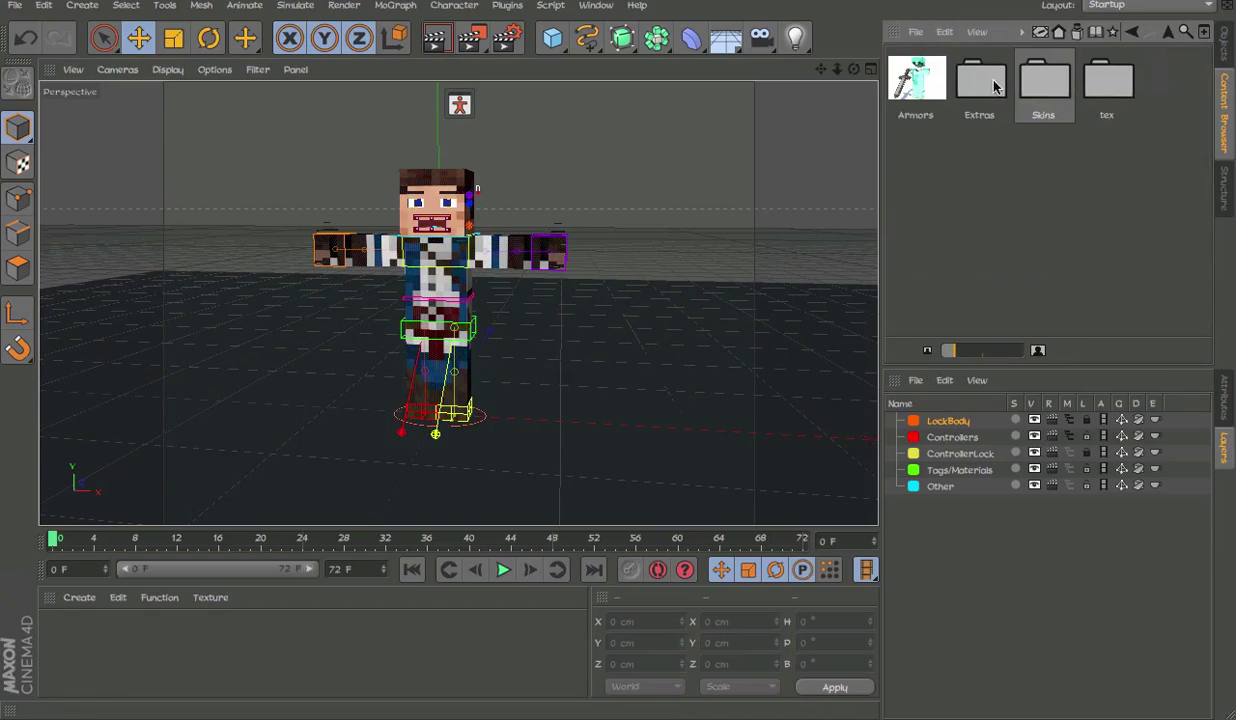
pyautogui.doubleClick(900, 75)
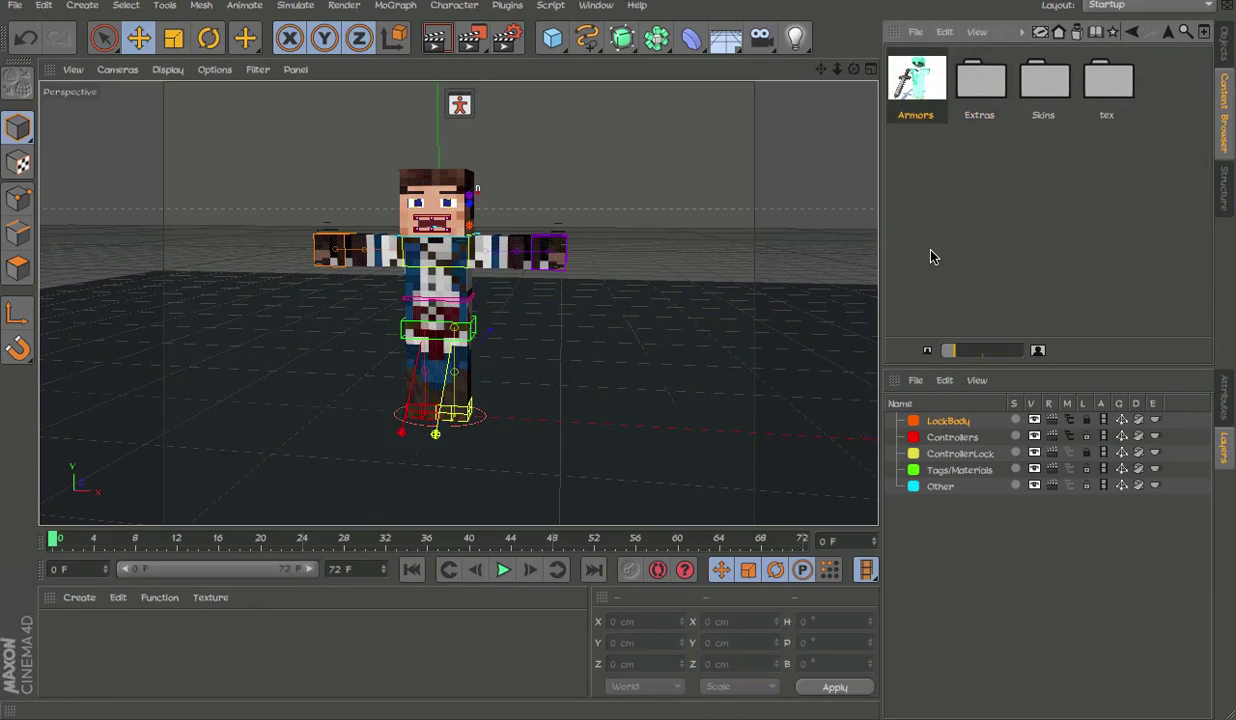
pyautogui.click(1226, 45)
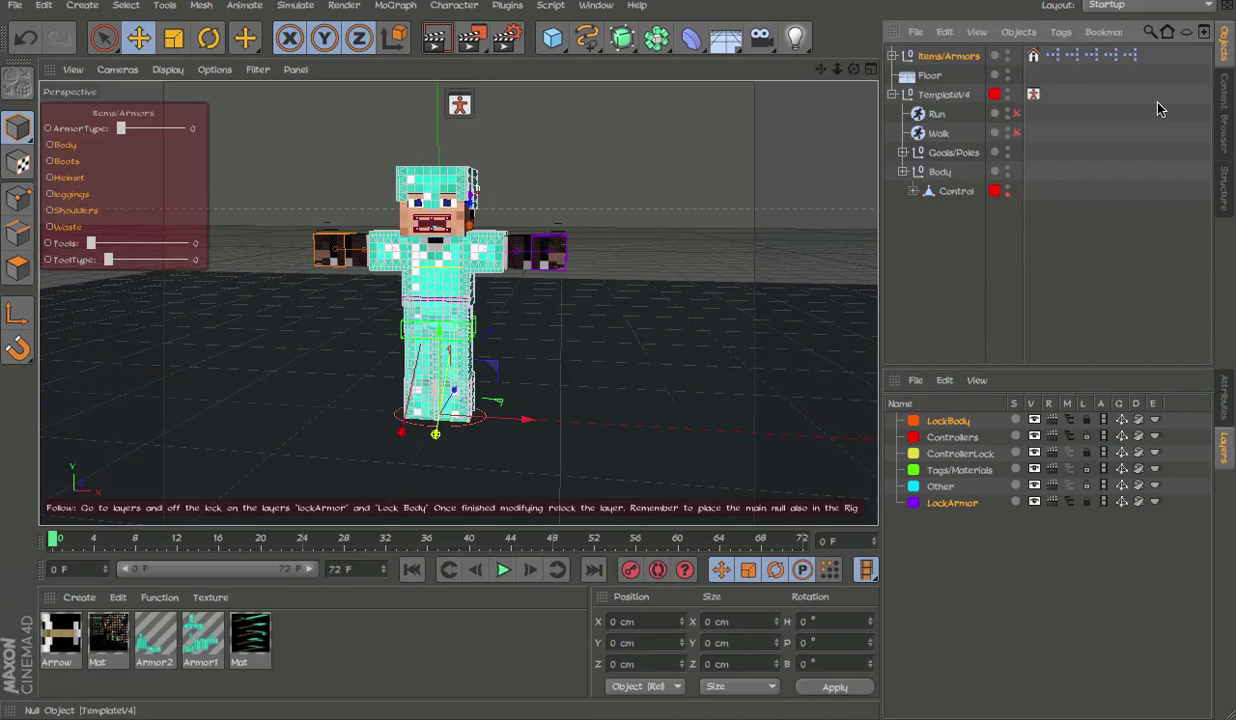
# Expand the Items/Armors group and read the Bow's URL tag for its required parent.
pyautogui.click(1117, 98)
pyautogui.scroll(5, 604, 309)
pyautogui.click(563, 453)
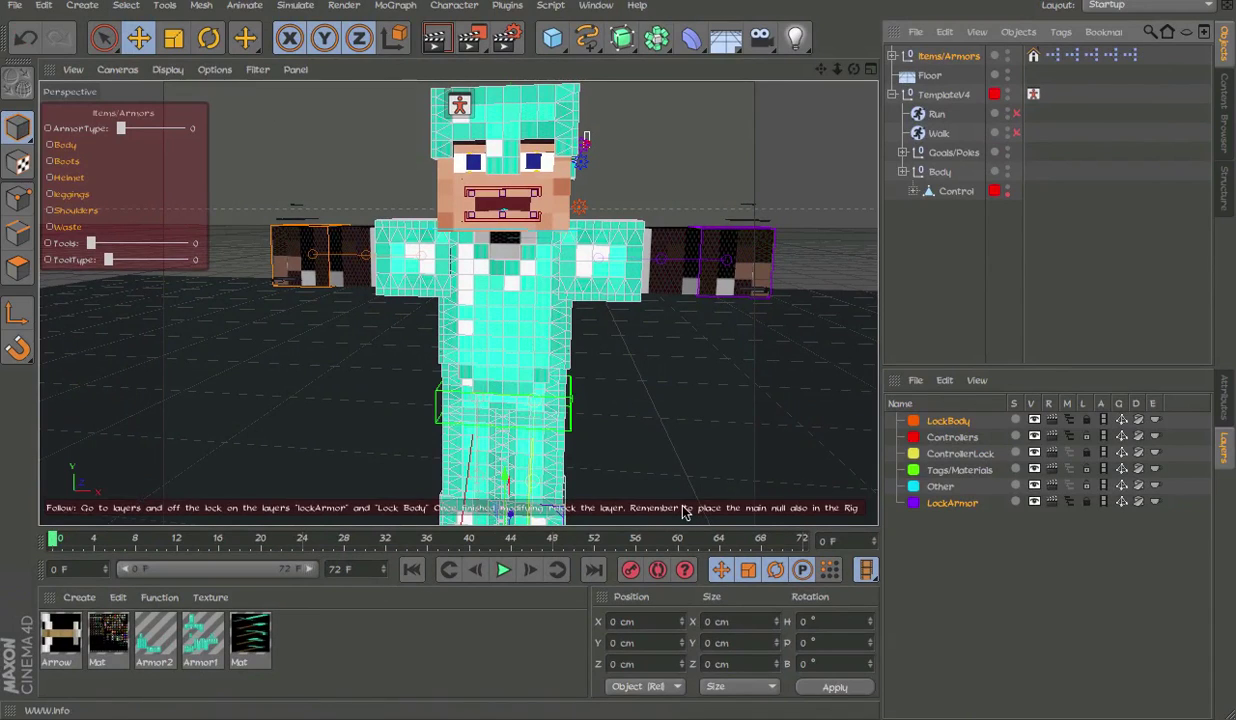
pyautogui.click(891, 57)
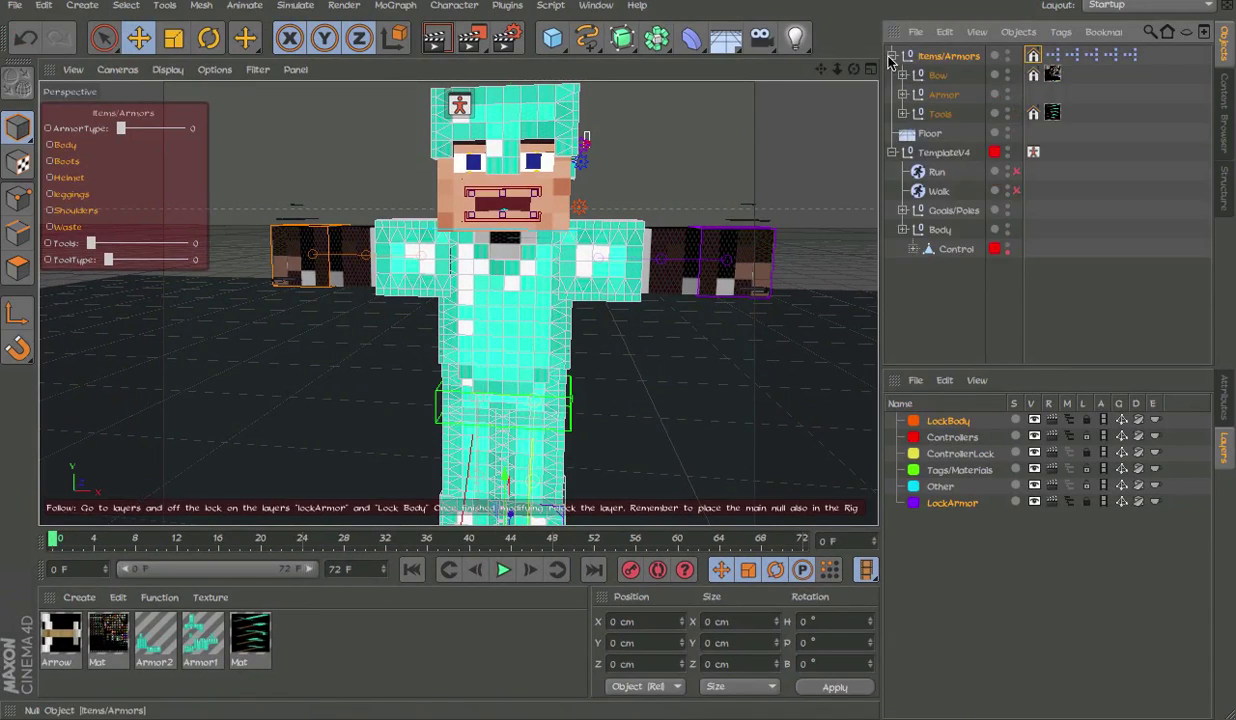
pyautogui.click(1036, 74)
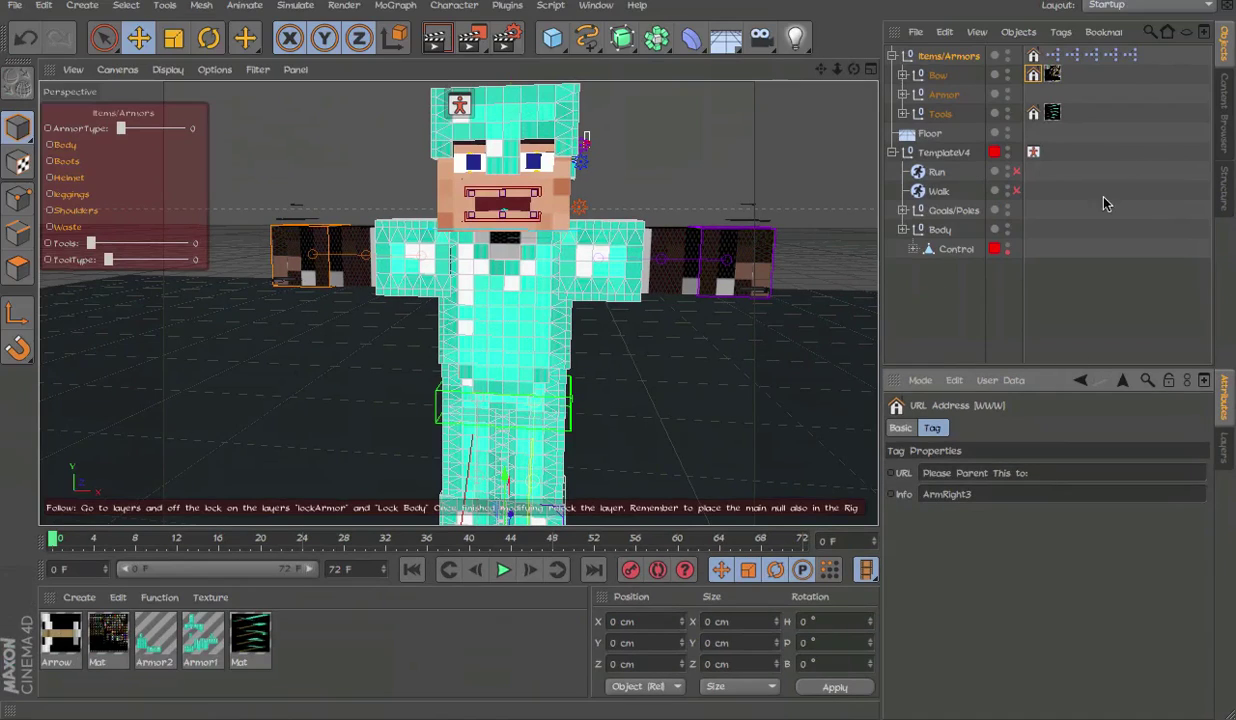
# Expand the rig's Control hierarchy and unlock the LockBody and LockArmor layers.
pyautogui.click(928, 249)
pyautogui.click(913, 249)
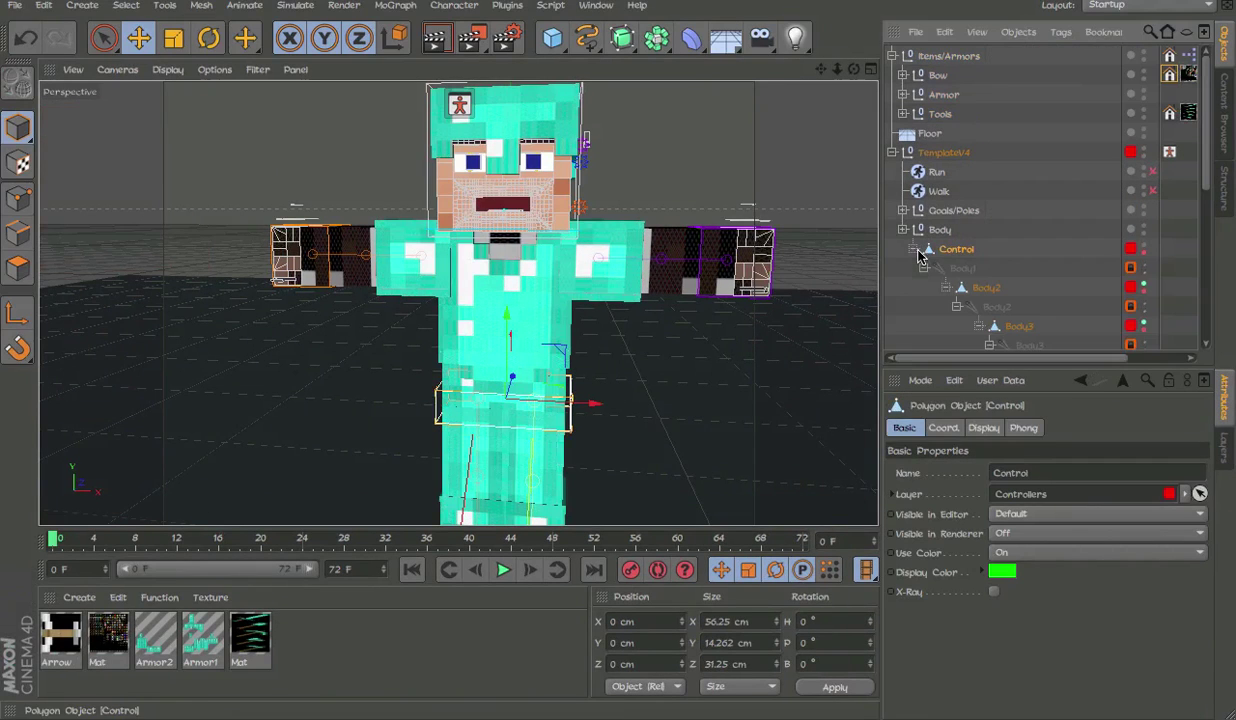
pyautogui.click(1224, 440)
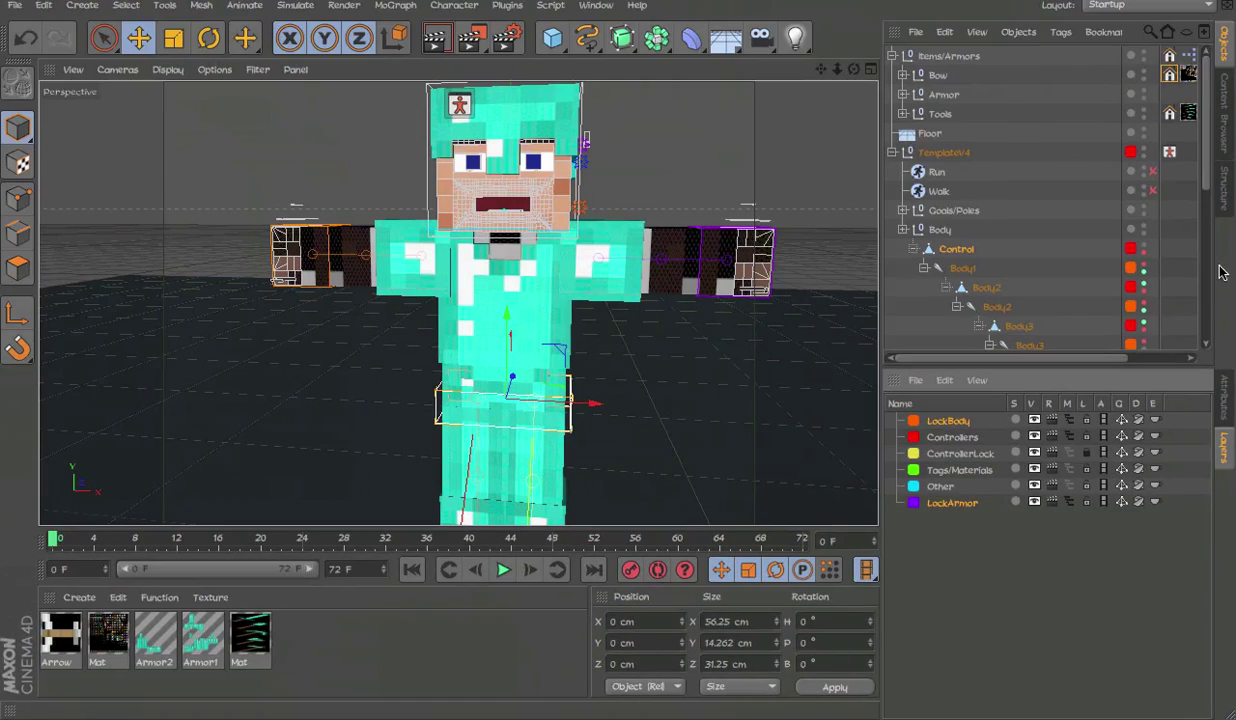
pyautogui.scroll(-6, 1136, 296)
pyautogui.scroll(6, 1136, 296)
pyautogui.scroll(-6, 1136, 296)
pyautogui.scroll(6, 1137, 297)
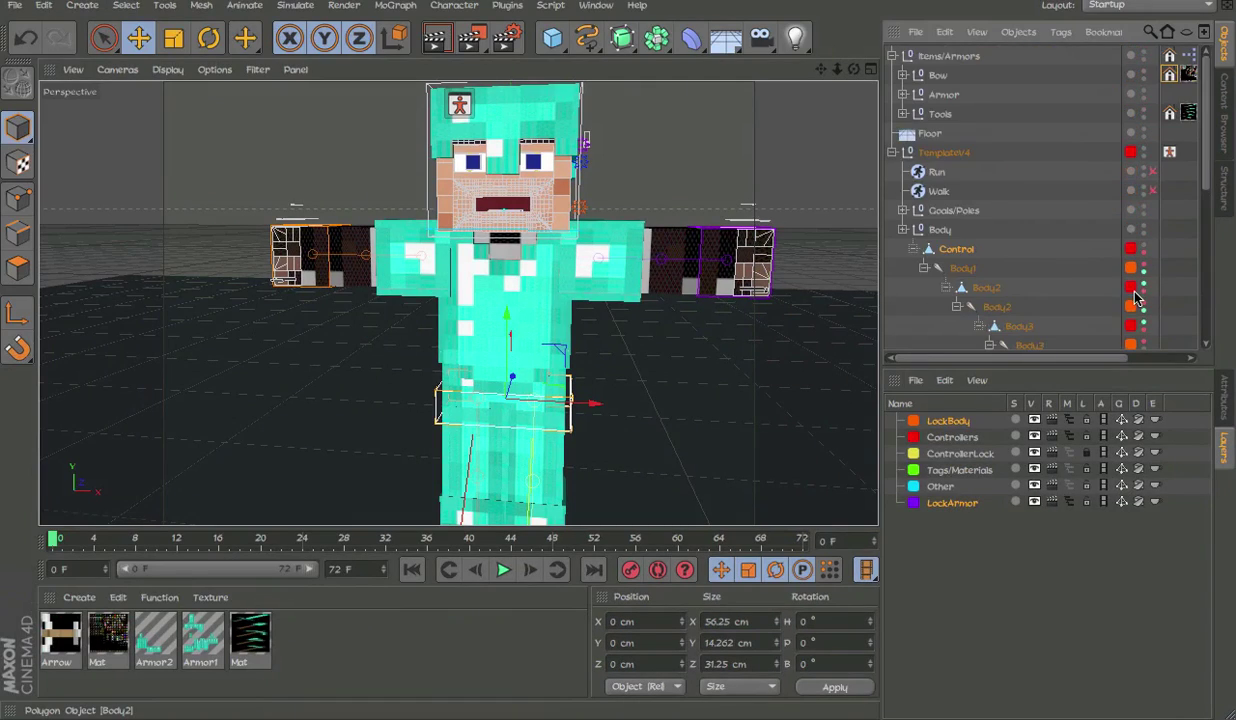
# Parent the Bow null to ArmRight3 as its tag specifies, and place the Tools null in the right arm's joint chain.
pyautogui.click(1171, 76)
pyautogui.click(1225, 395)
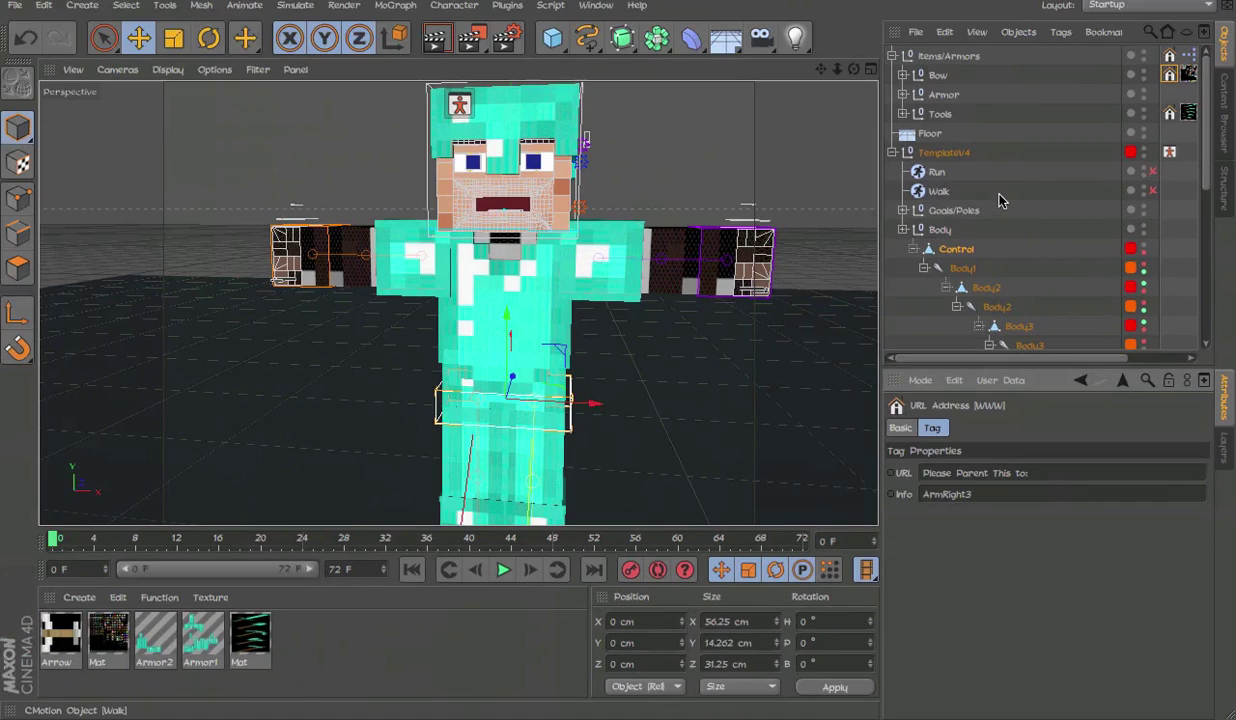
pyautogui.moveTo(1046, 380); pyautogui.dragTo(1080, 281)
pyautogui.moveTo(1072, 172); pyautogui.dragTo(1070, 171)
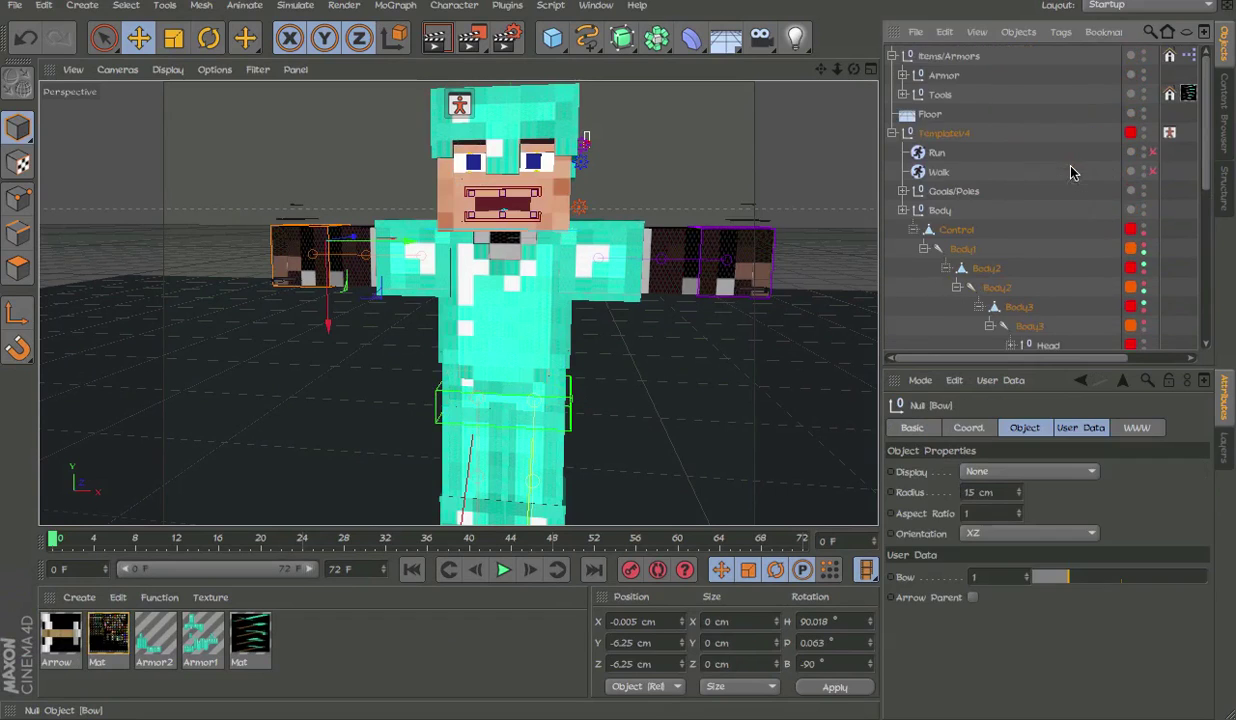
pyautogui.scroll(-1, 1043, 336)
pyautogui.moveTo(1043, 336); pyautogui.dragTo(1060, 211)
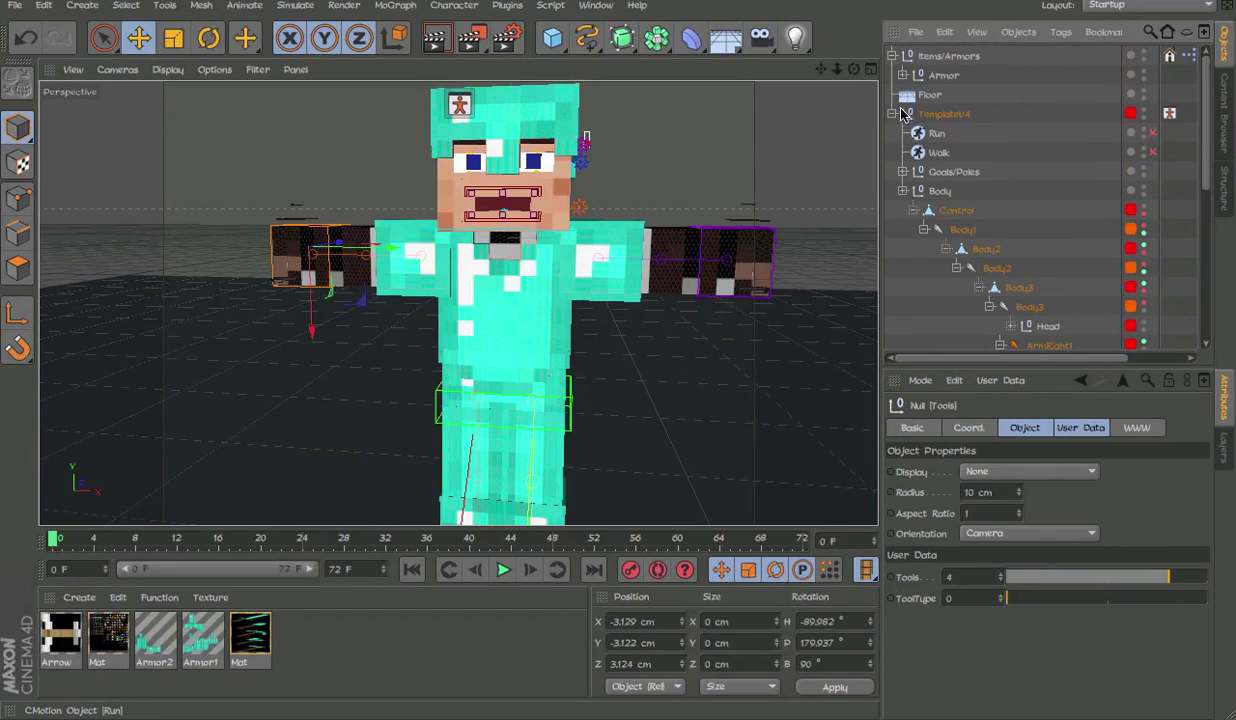
# Expand the Armor group and parent A.BootLeft under LegLeft2 and A.BootsRight under LegRight2 in the rig hierarchy.
pyautogui.click(902, 75)
pyautogui.click(967, 114)
pyautogui.click(962, 97)
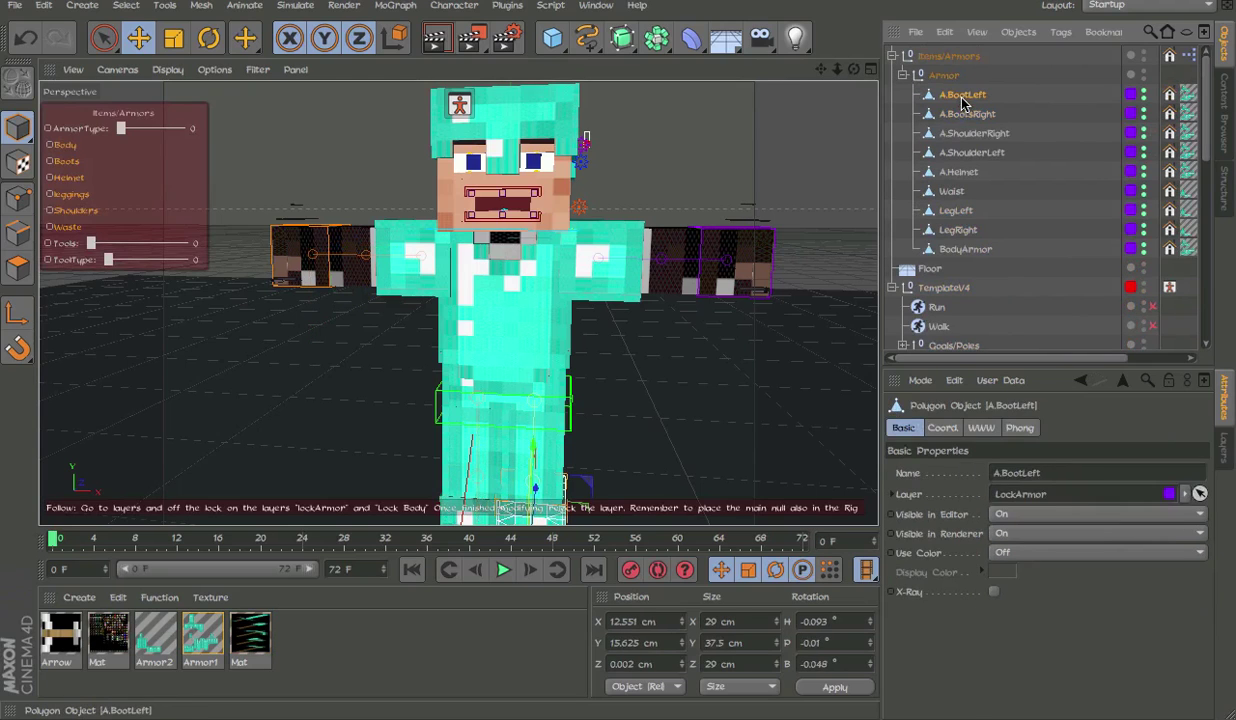
pyautogui.keyDown('shift'); pyautogui.click(966, 114); pyautogui.keyUp('shift')
pyautogui.moveTo(1035, 500); pyautogui.dragTo(1010, 260)
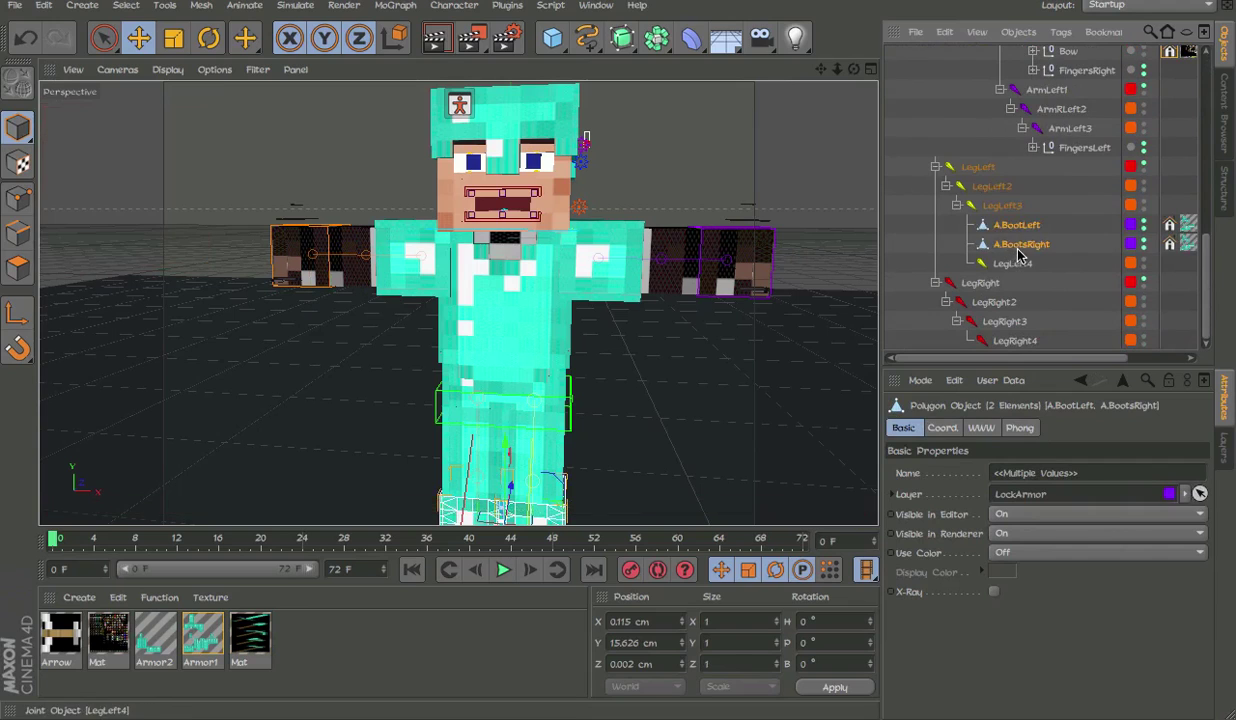
pyautogui.click(1014, 233)
pyautogui.moveTo(1010, 199); pyautogui.dragTo(1010, 200)
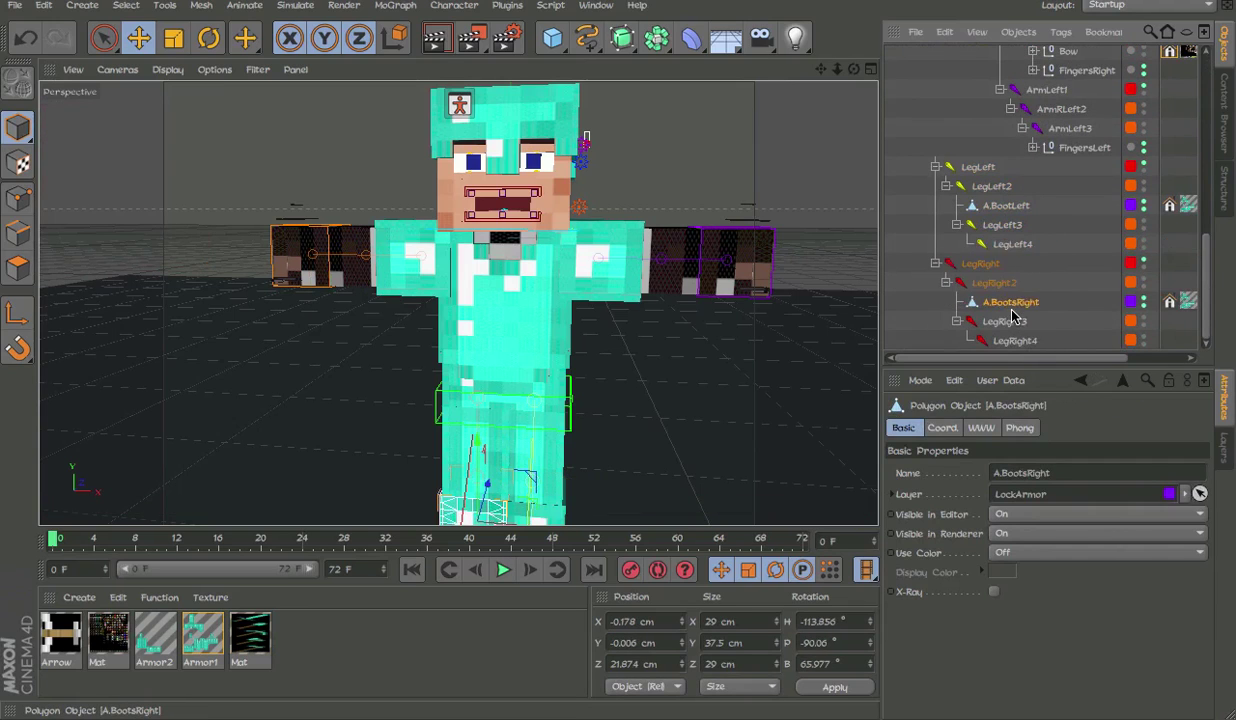
pyautogui.scroll(10, 1013, 318)
pyautogui.click(1003, 95)
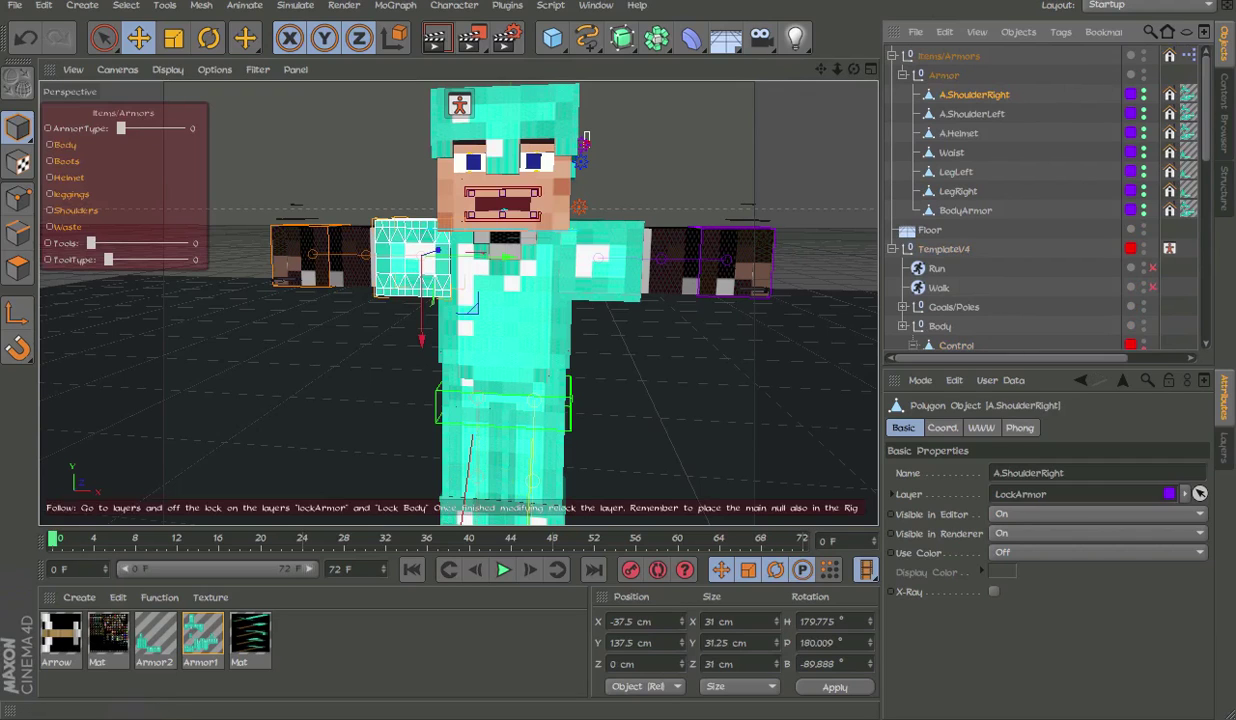
pyautogui.click(732, 1)
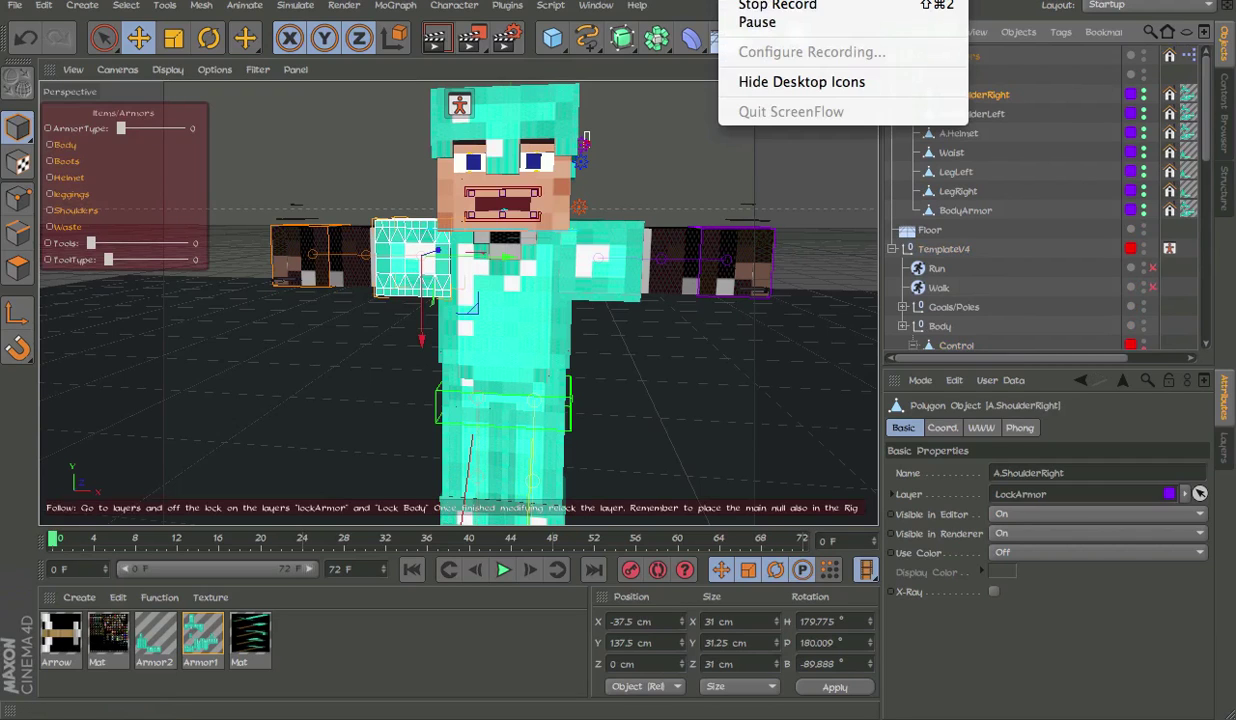
pyautogui.click(749, 24)
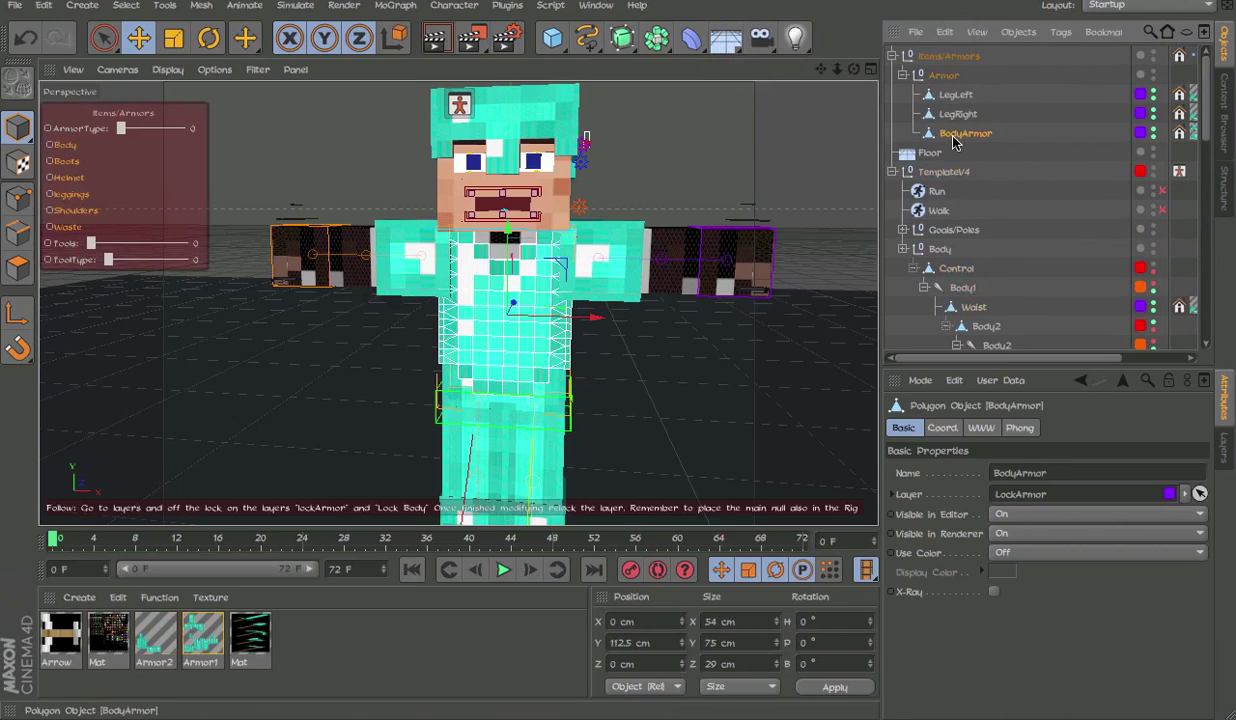
# Bind the BodyArmor mesh to the Body1, Body2 and Body3 joints.
pyautogui.keyDown('ctrl'); pyautogui.click(955, 114); pyautogui.keyUp('ctrl')
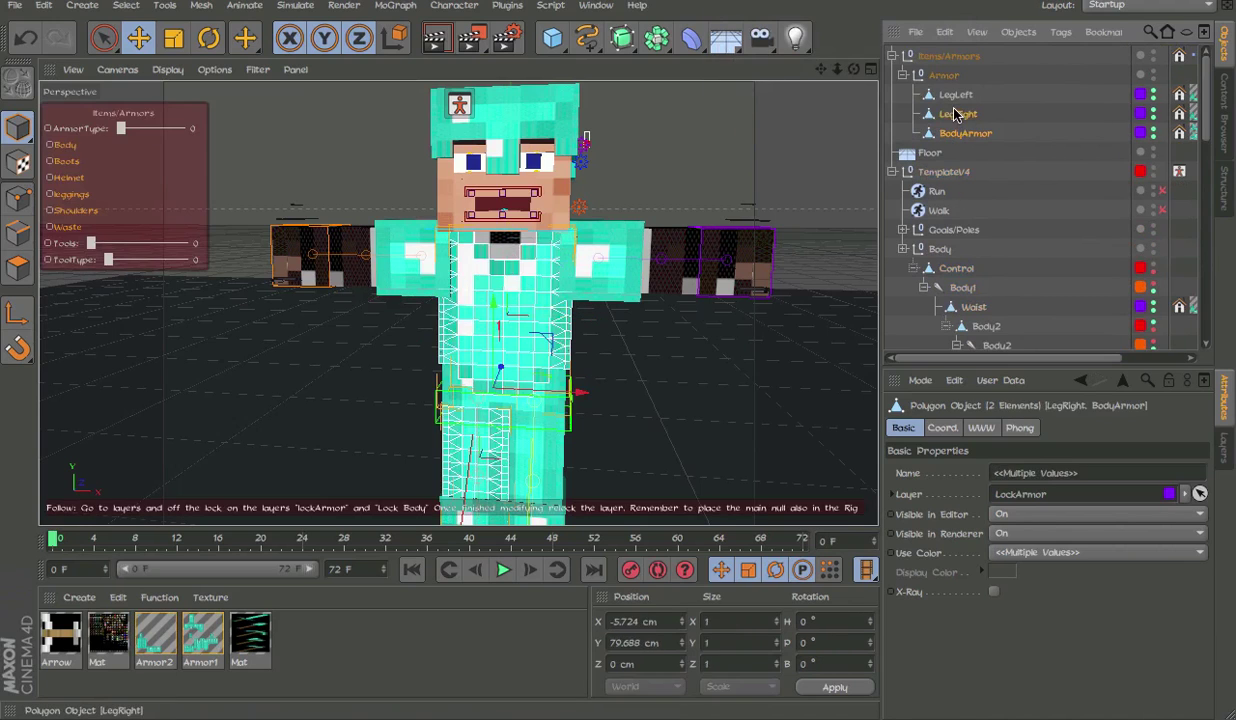
pyautogui.keyDown('ctrl'); pyautogui.click(954, 99); pyautogui.keyUp('ctrl')
pyautogui.click(983, 133)
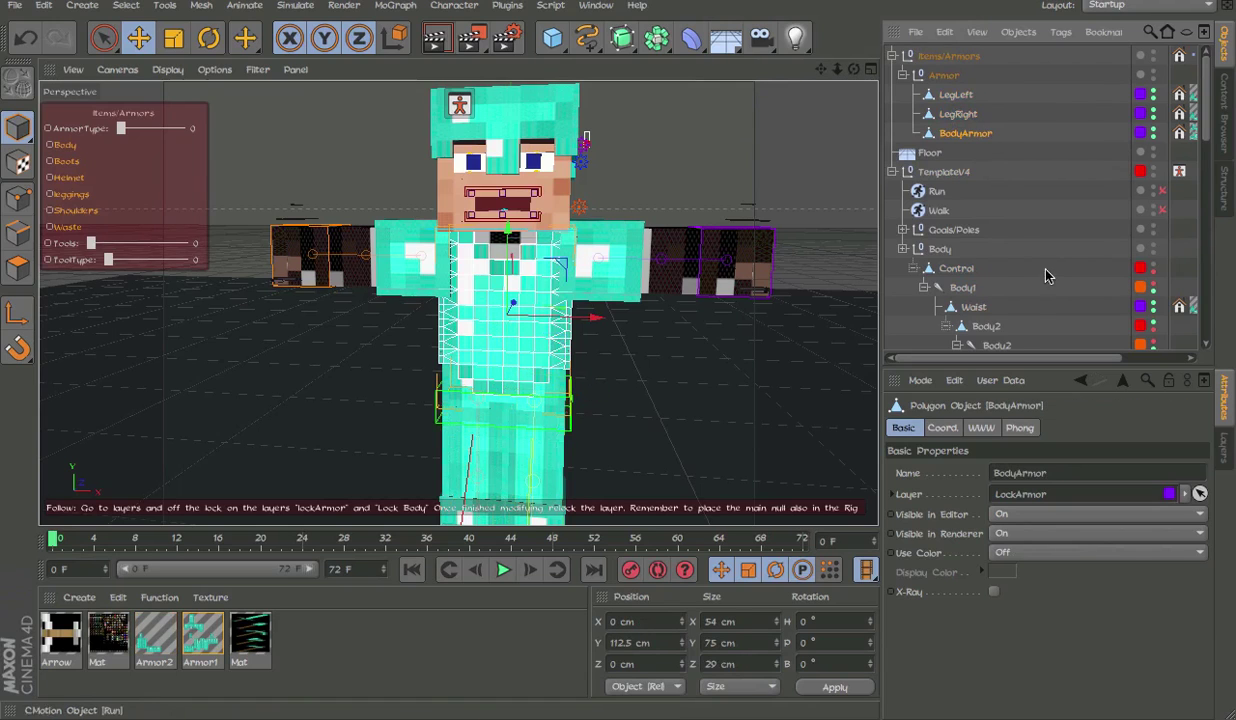
pyautogui.scroll(-10, 1048, 279)
pyautogui.scroll(10, 1010, 229)
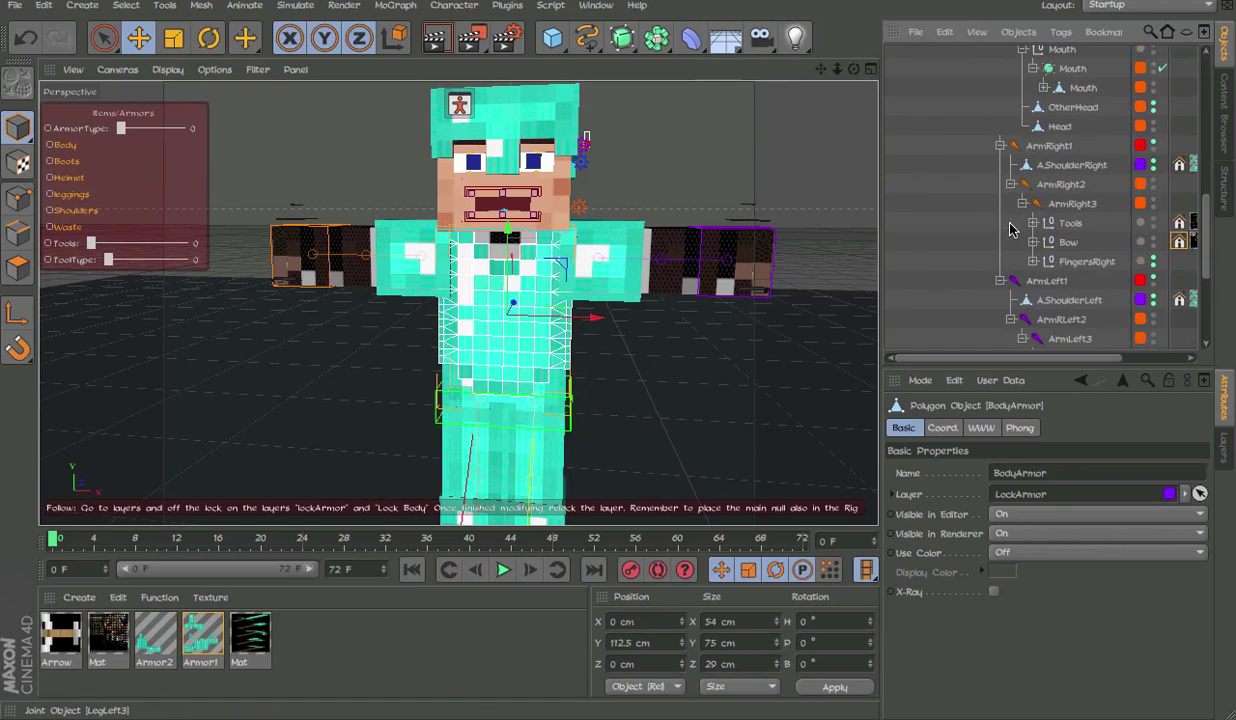
pyautogui.keyDown('ctrl'); pyautogui.click(993, 139); pyautogui.keyUp('ctrl')
pyautogui.keyDown('ctrl'); pyautogui.click(990, 178); pyautogui.keyUp('ctrl')
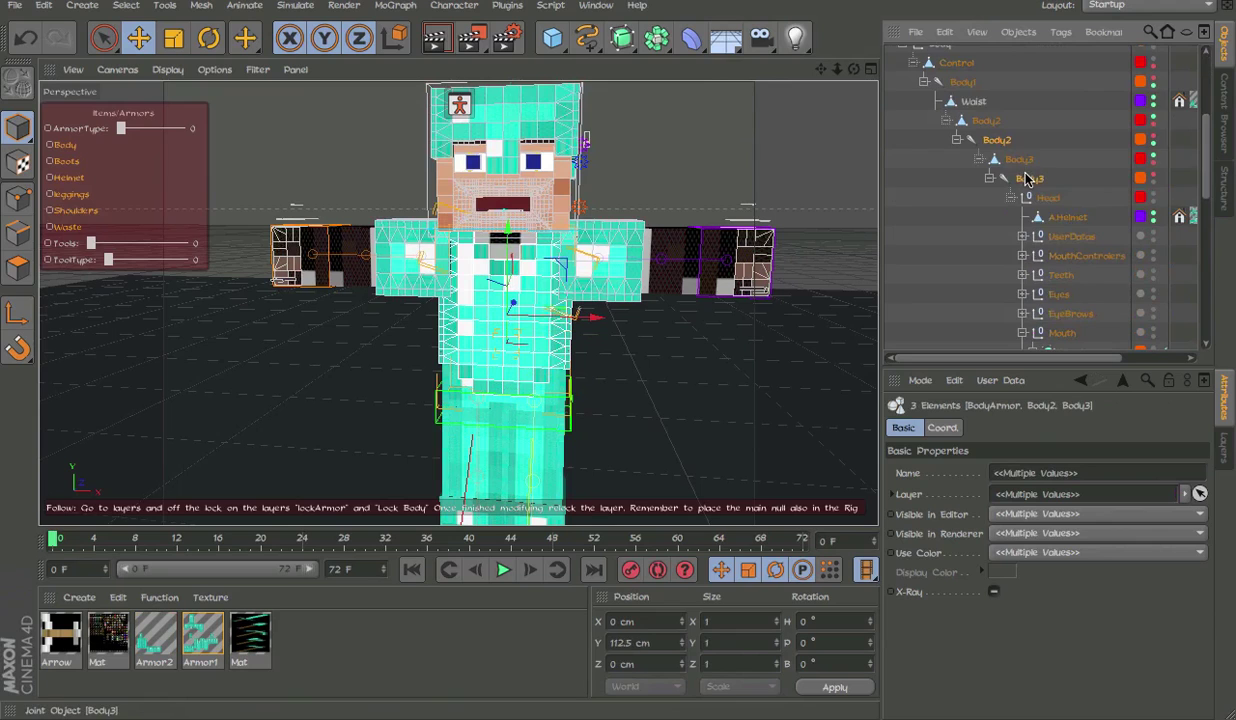
pyautogui.scroll(3, 990, 182)
pyautogui.keyDown('ctrl'); pyautogui.click(958, 178); pyautogui.keyUp('ctrl')
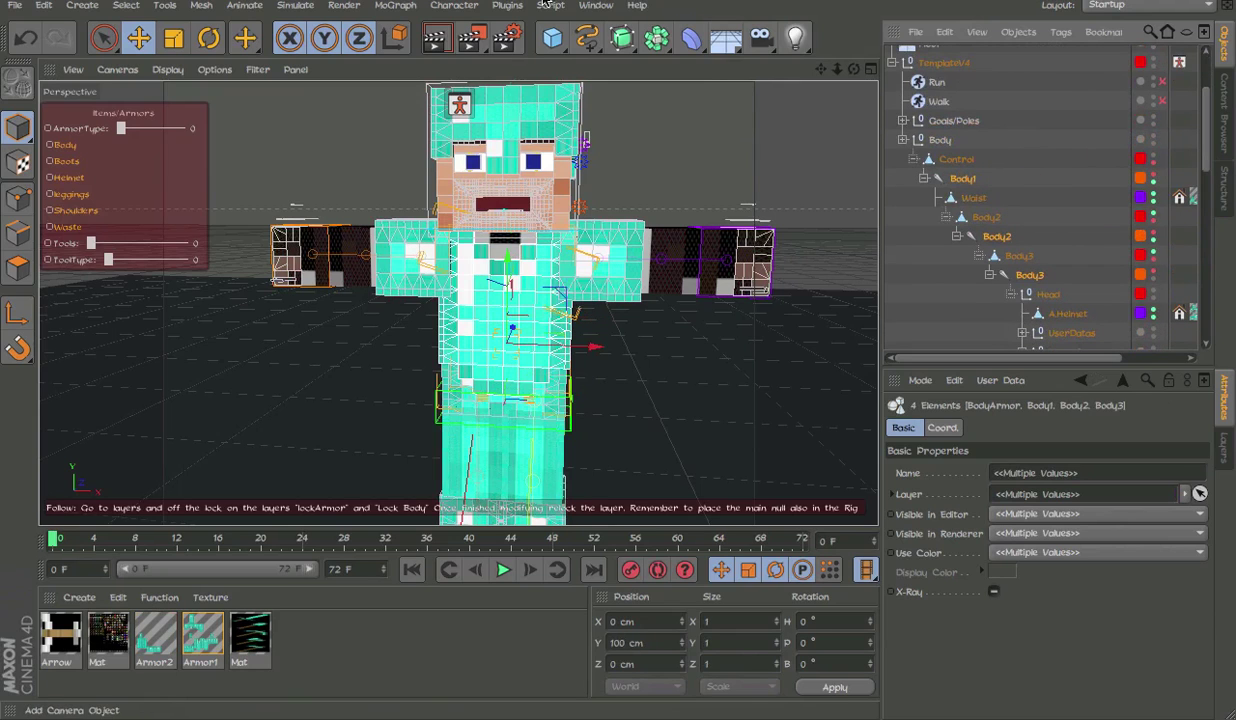
pyautogui.click(460, 6)
pyautogui.moveTo(470, 55)
pyautogui.click(590, 80)
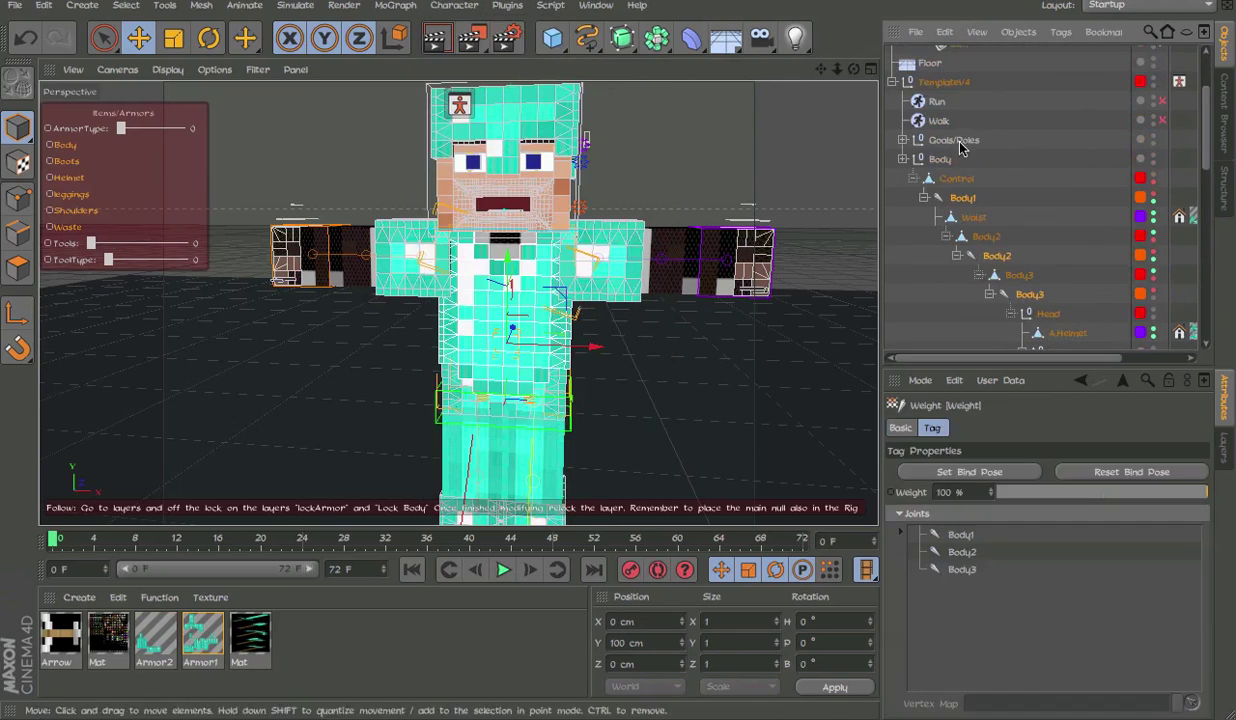
# Bind the LegRight armor mesh to the LegRight, LegRight2 and LegRight3 joints.
pyautogui.click(955, 89)
pyautogui.click(957, 108)
pyautogui.scroll(-10, 955, 115)
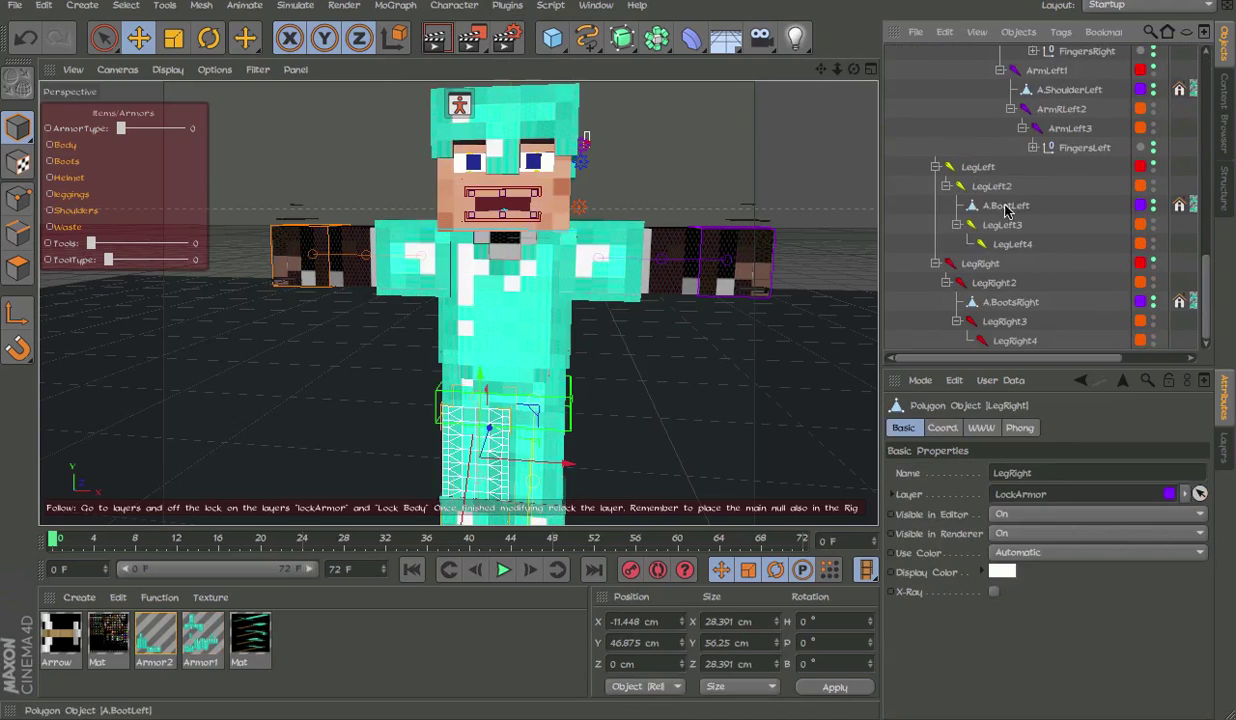
pyautogui.keyDown('ctrl'); pyautogui.click(994, 282); pyautogui.keyUp('ctrl')
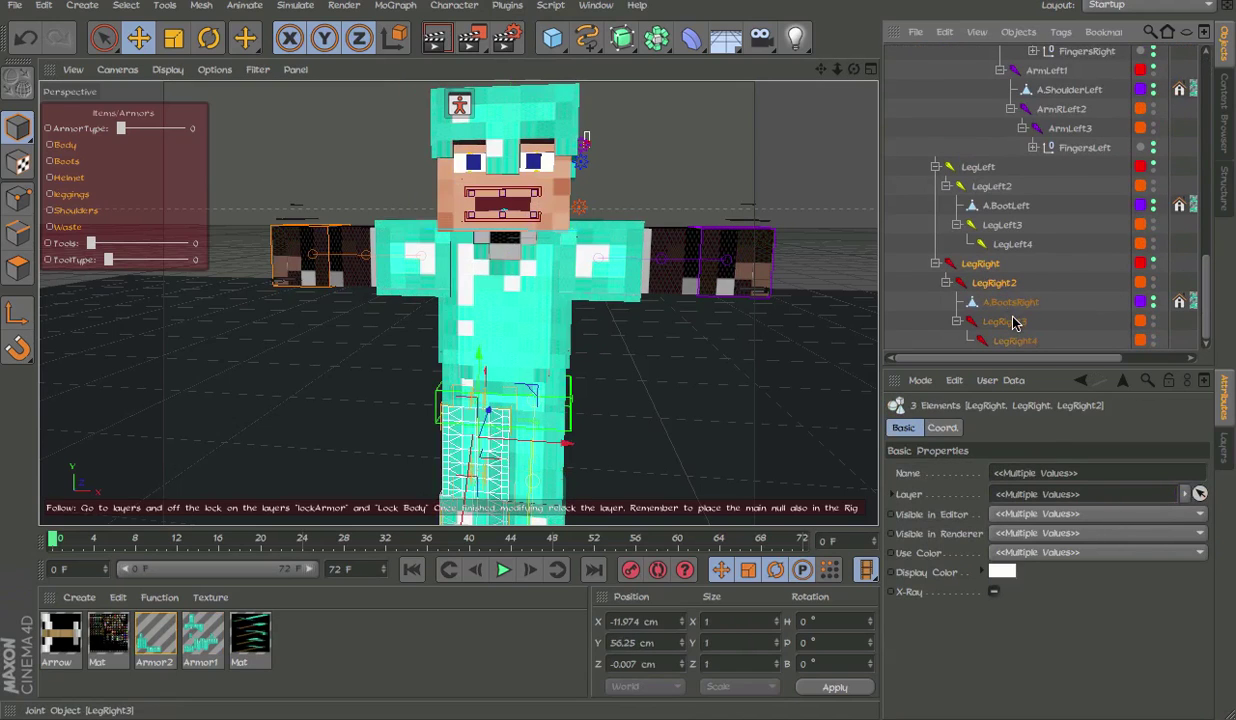
pyautogui.click(454, 5)
pyautogui.moveTo(475, 55)
pyautogui.click(585, 74)
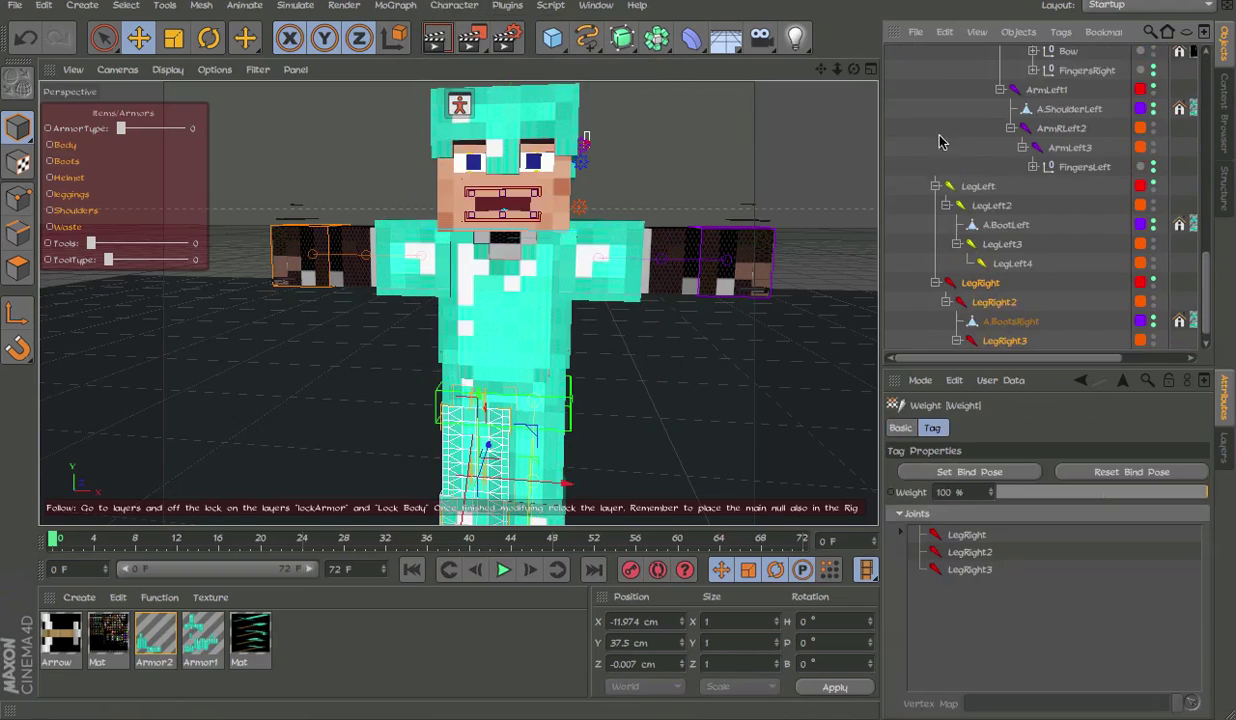
# Collapse the LegRight and BodyArmor entries in the Armor group.
pyautogui.scroll(12, 975, 130)
pyautogui.click(920, 117)
pyautogui.click(912, 114)
pyautogui.click(911, 132)
# Bind the LegLeft armor mesh to the LegLeft, LegLeft2 and LegLeft3 joints, and collapse its entry in the hierarchy.
pyautogui.click(955, 93)
pyautogui.scroll(-10, 985, 170)
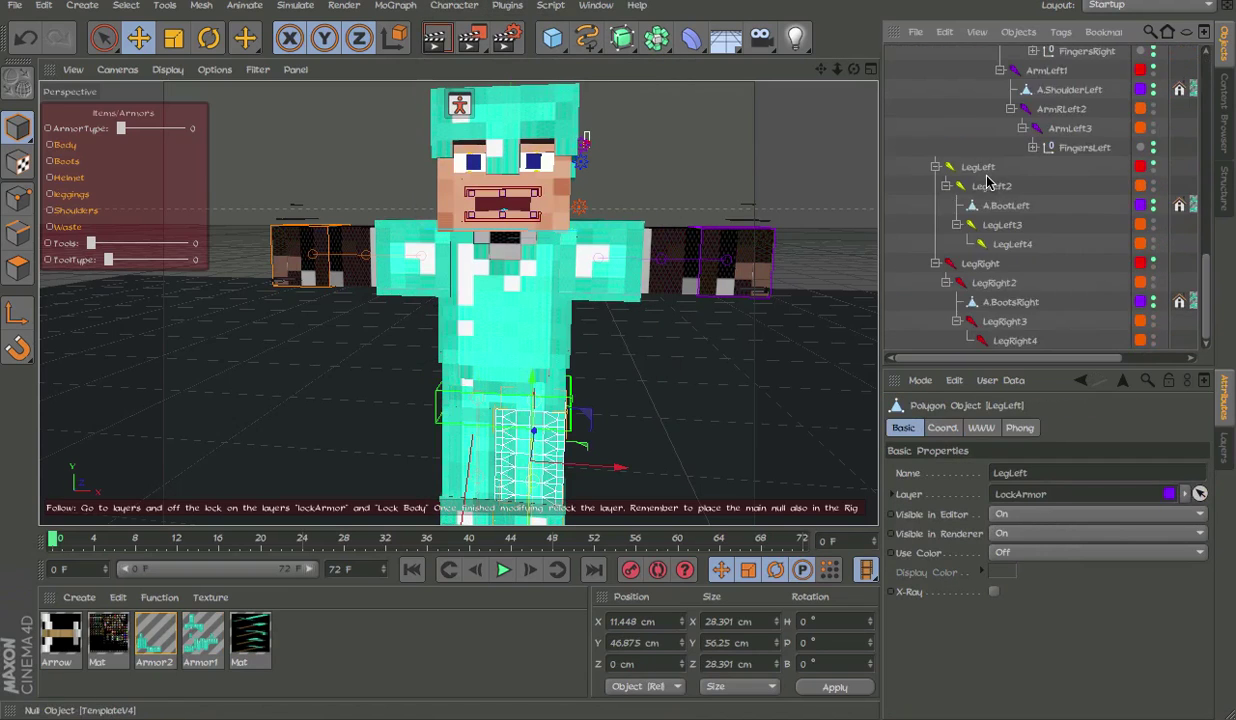
pyautogui.keyDown('ctrl'); pyautogui.click(982, 170); pyautogui.keyUp('ctrl')
pyautogui.keyDown('ctrl'); pyautogui.click(989, 189); pyautogui.keyUp('ctrl')
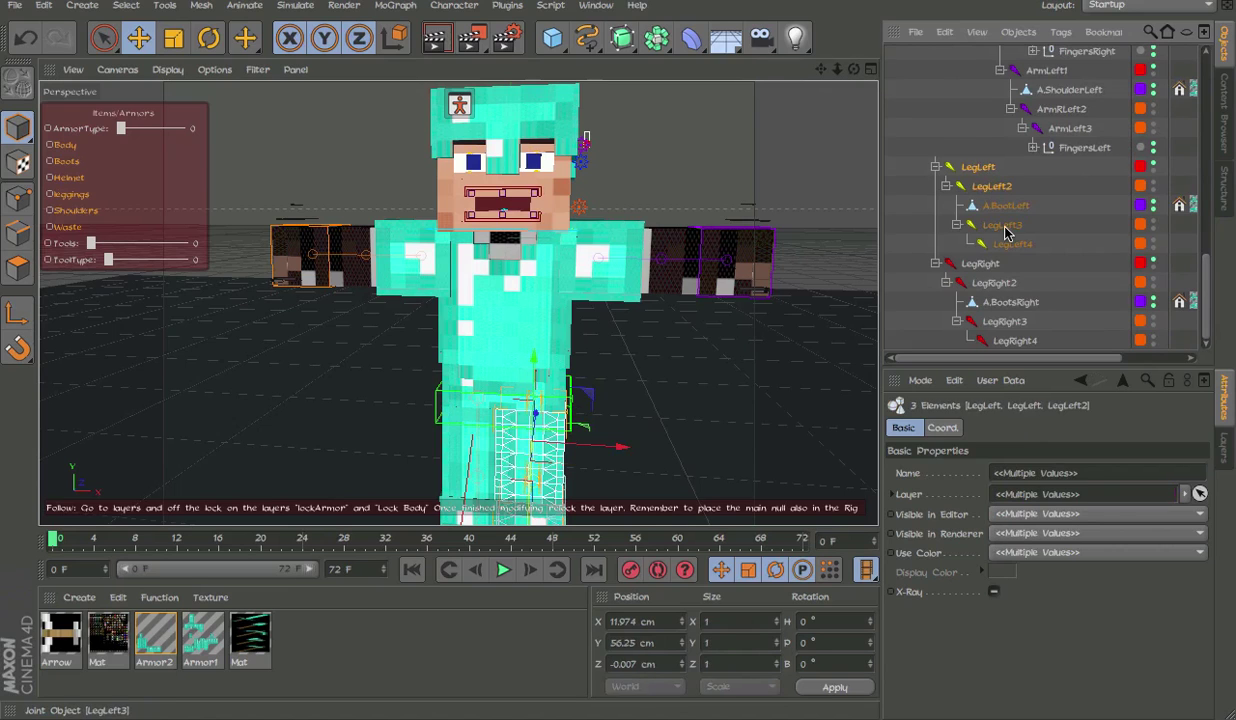
pyautogui.keyDown('ctrl'); pyautogui.click(1005, 228); pyautogui.keyUp('ctrl')
pyautogui.scroll(-3, 700, 365)
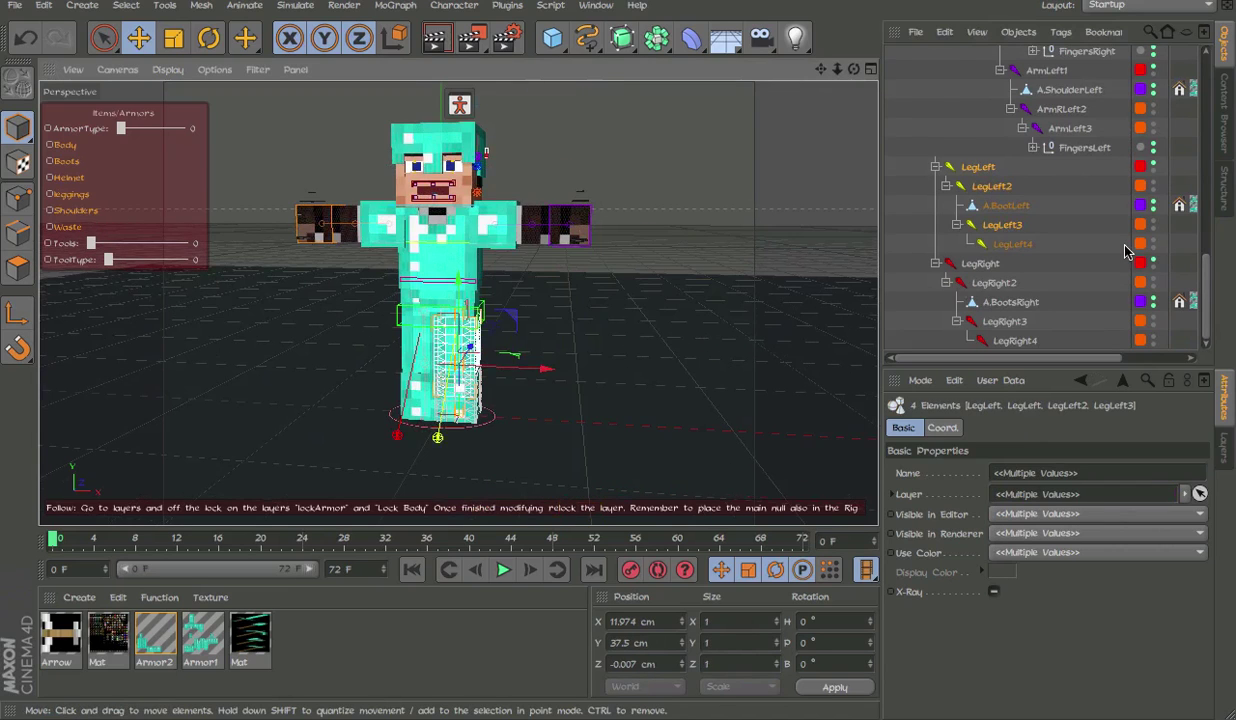
pyautogui.scroll(10, 1085, 243)
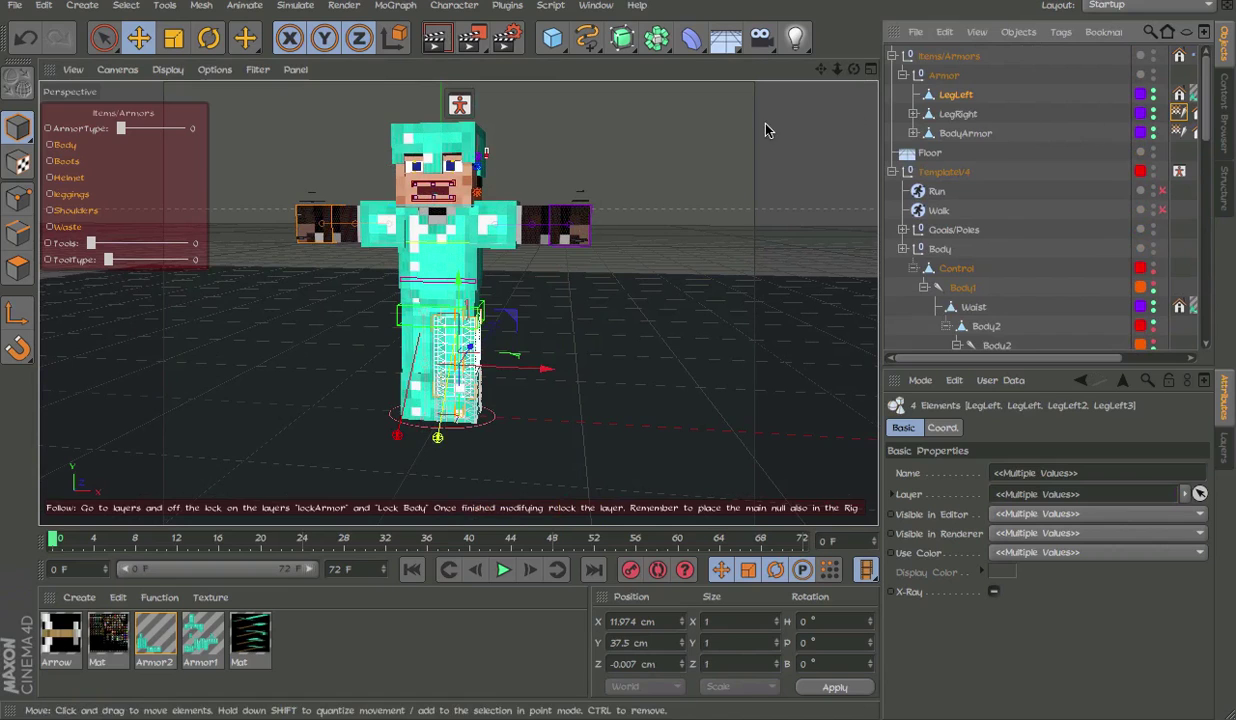
pyautogui.click(458, 6)
pyautogui.moveTo(476, 56)
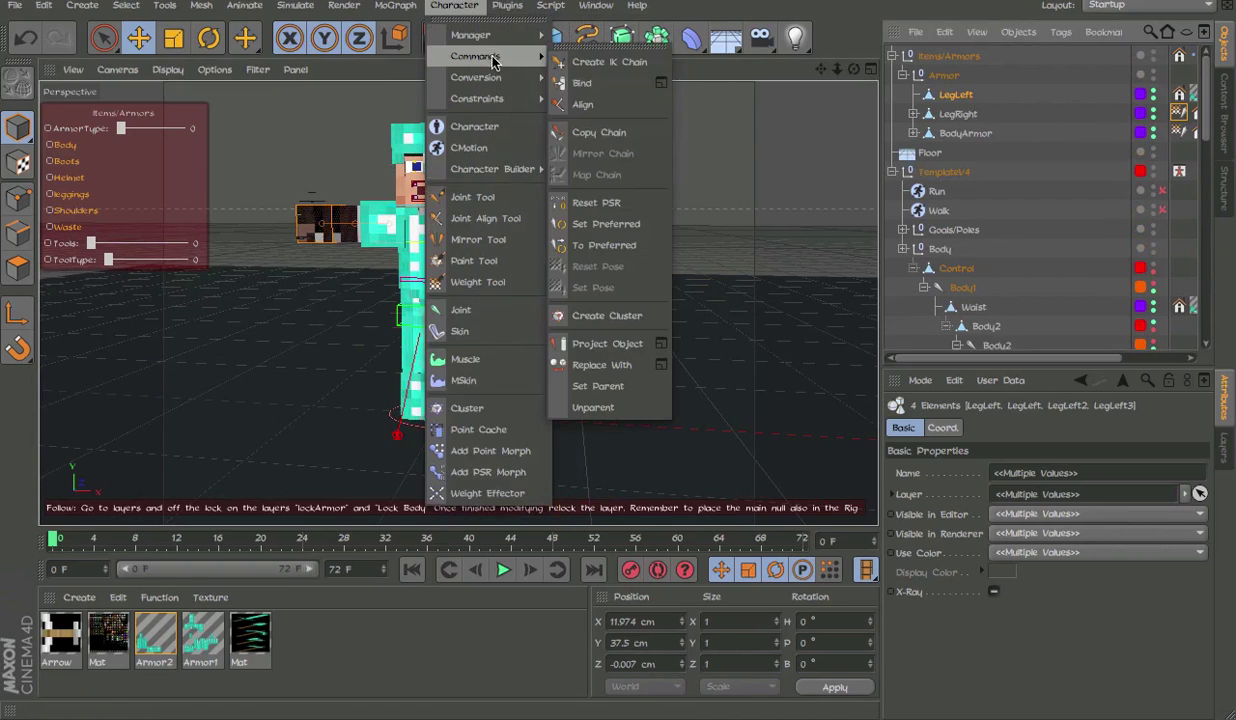
pyautogui.click(650, 83)
pyautogui.keyDown('alt'); pyautogui.moveTo(490, 334); pyautogui.dragTo(430, 325); pyautogui.keyUp('alt')
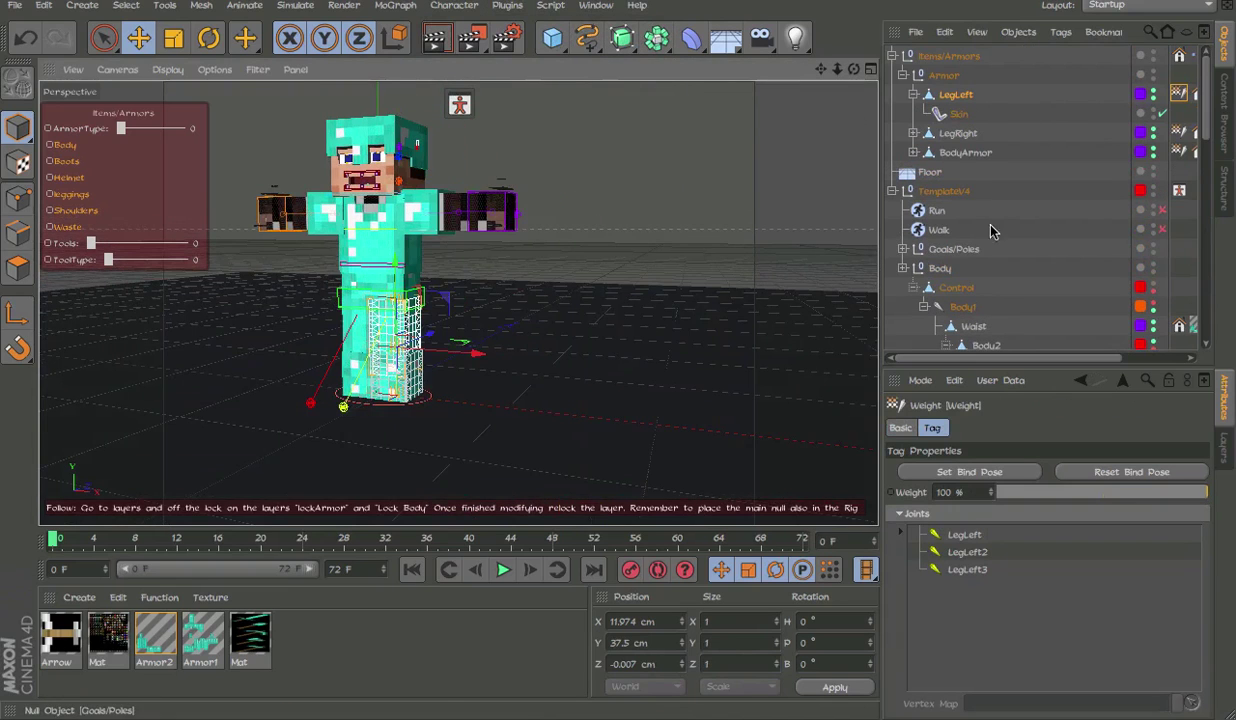
pyautogui.click(913, 95)
pyautogui.click(1066, 166)
# Relock the LockBody layer so the rig's body objects can no longer be selected.
pyautogui.keyDown('alt'); pyautogui.moveTo(676, 237); pyautogui.dragTo(444, 341); pyautogui.keyUp('alt')
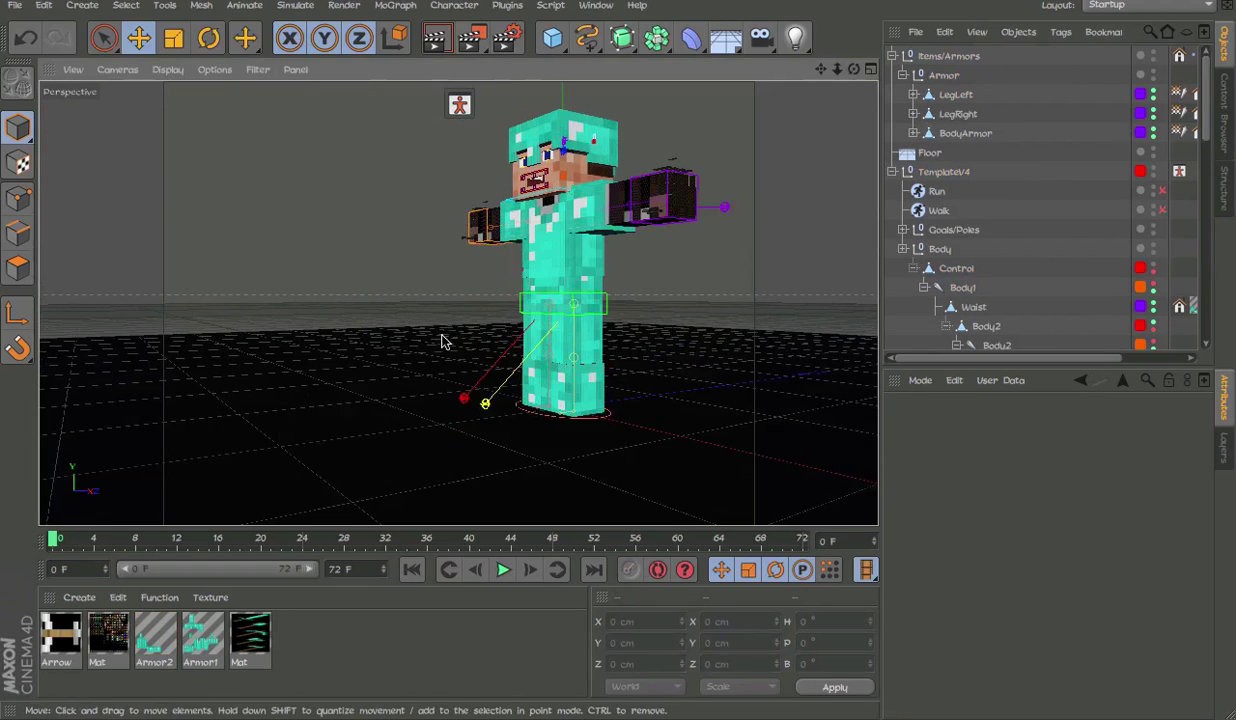
pyautogui.click(670, 218)
pyautogui.keyDown('alt'); pyautogui.moveTo(670, 218); pyautogui.dragTo(745, 225); pyautogui.keyUp('alt')
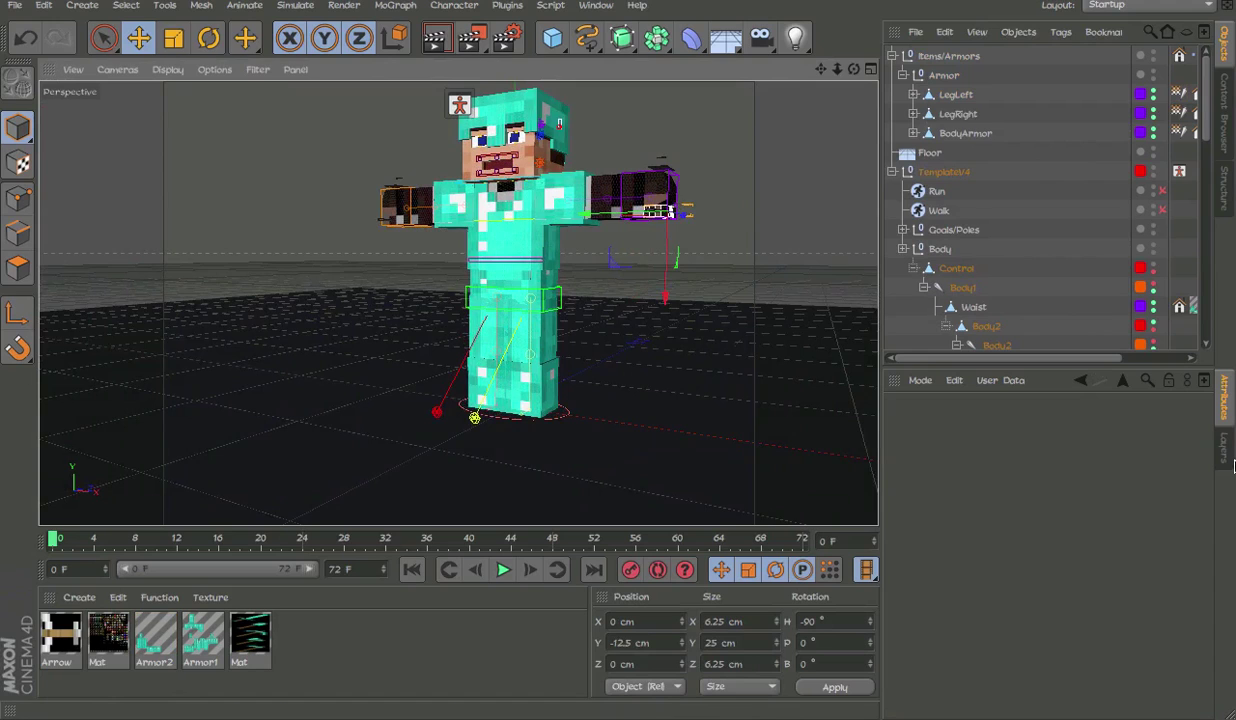
pyautogui.click(1224, 445)
pyautogui.click(1083, 437)
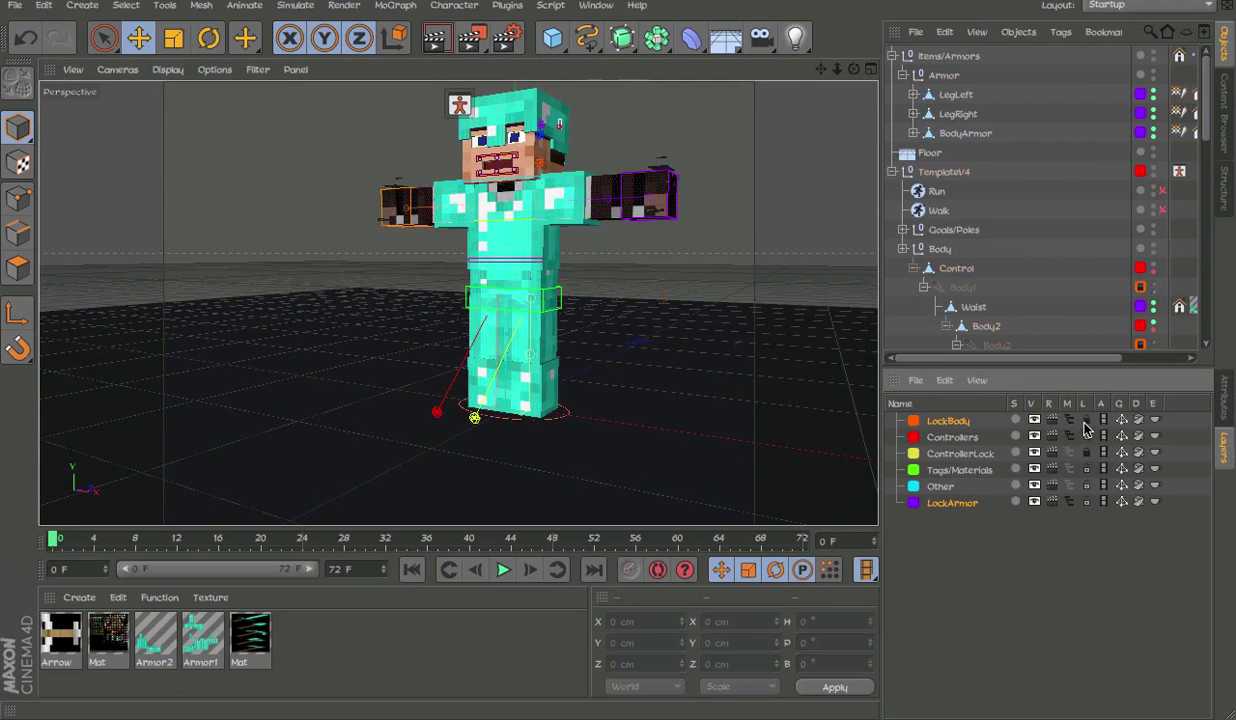
# Collapse the Armor, Body and Control hierarchies, and expand the Goals/Poles group.
pyautogui.scroll(4, 509, 418)
pyautogui.click(902, 75)
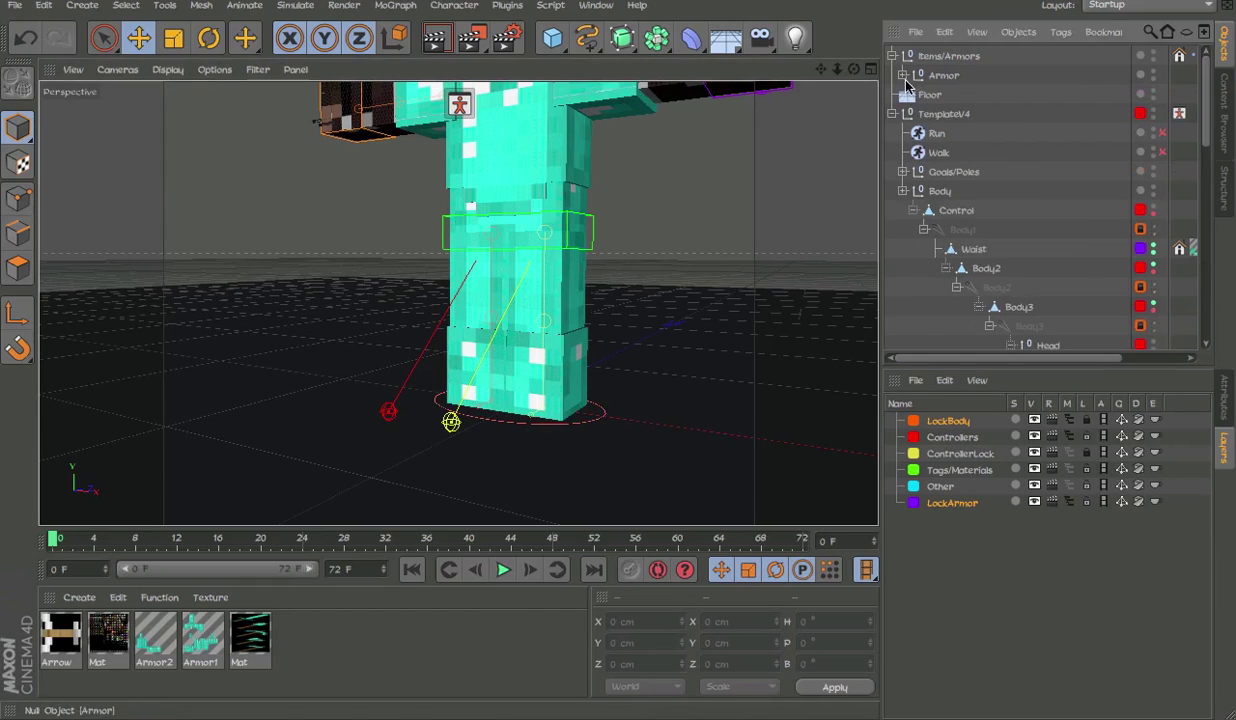
pyautogui.keyDown('alt'); pyautogui.moveTo(762, 172); pyautogui.dragTo(878, 172, button='middle'); pyautogui.keyUp('alt')
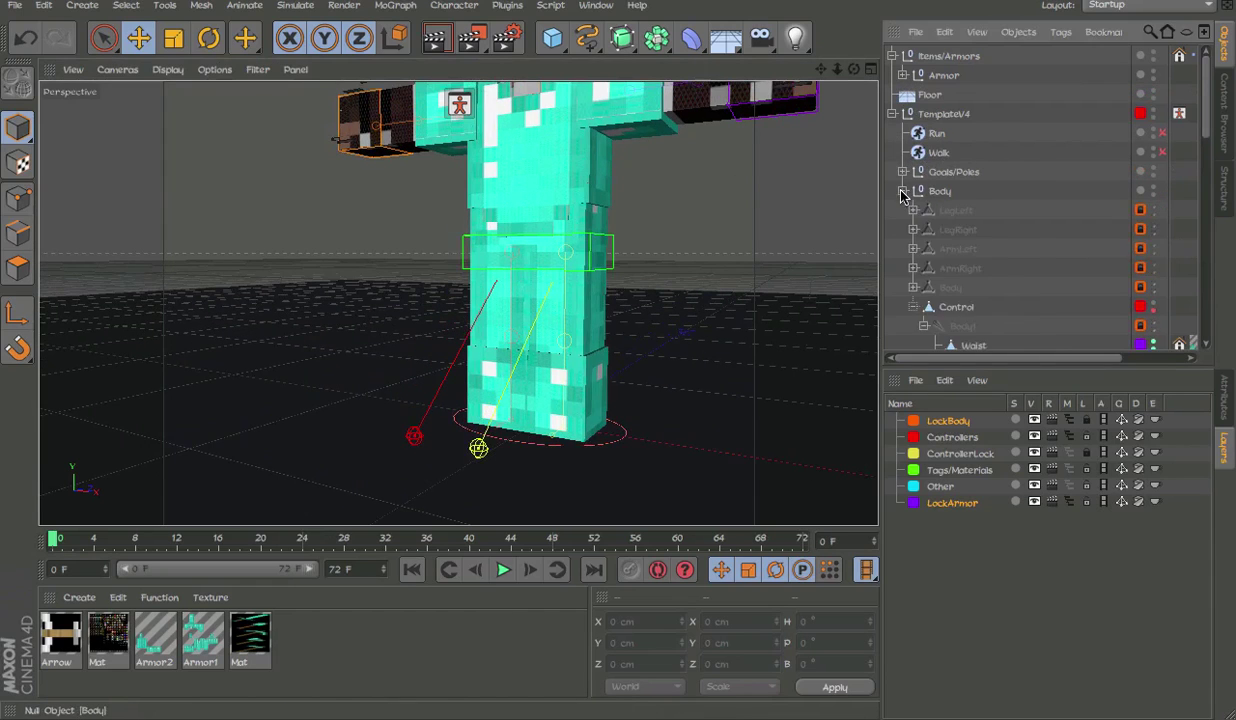
pyautogui.click(914, 210)
pyautogui.click(938, 153)
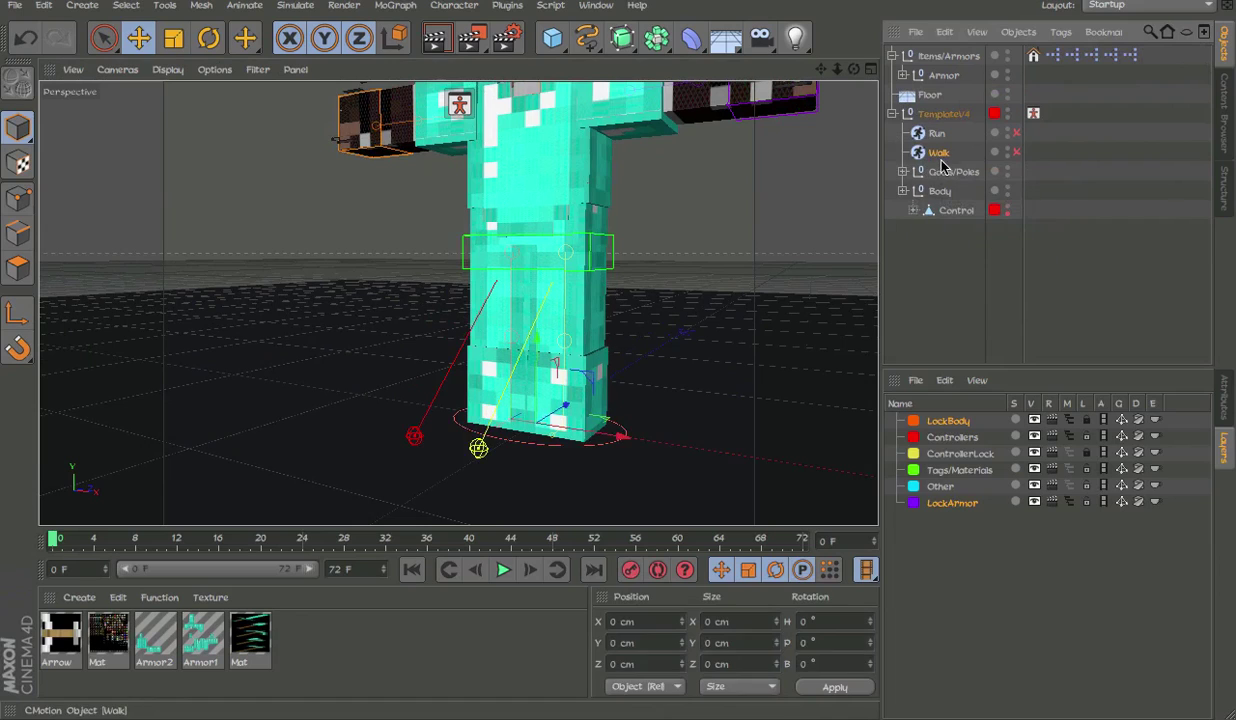
pyautogui.click(903, 172)
# Try to scale up the G.LegLeft and G.LegRight foot controllers around the boots, G.LegRight to about 31.6 × 15.2 × 31.6 cm.
pyautogui.keyDown('ctrl'); pyautogui.click(970, 210); pyautogui.keyUp('ctrl')
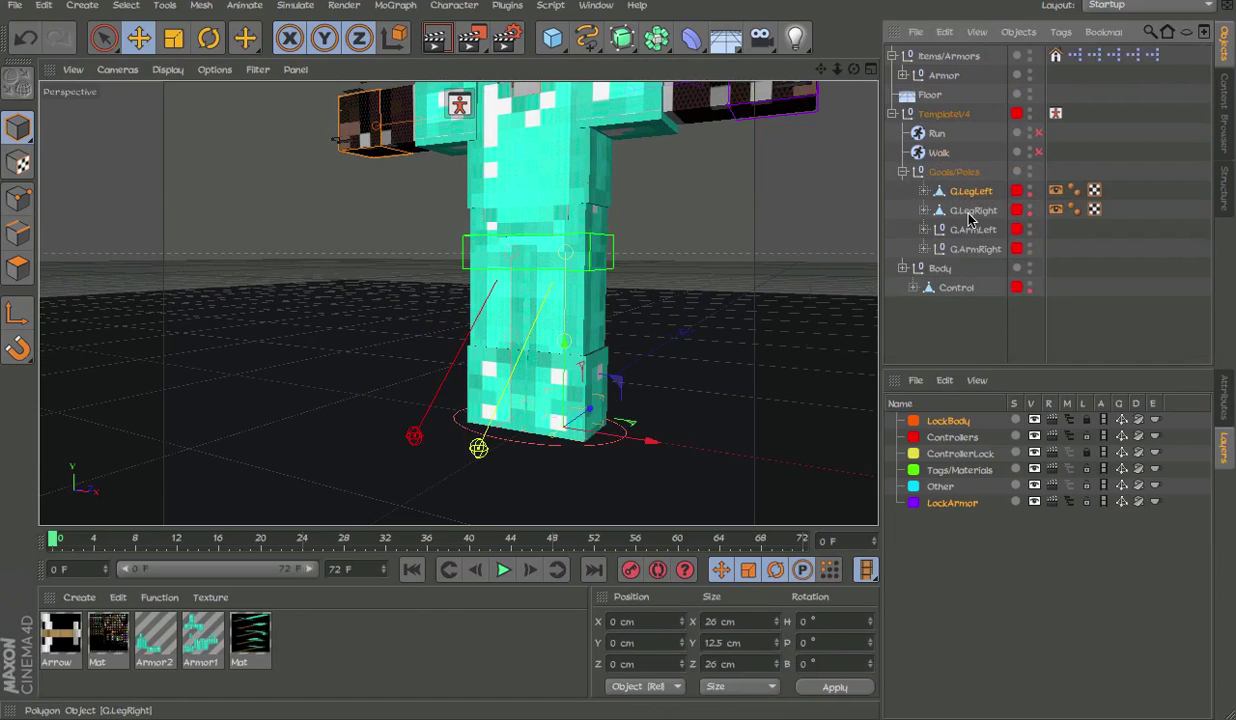
pyautogui.press('t')
pyautogui.moveTo(615, 440); pyautogui.dragTo(698, 411)
pyautogui.hotkey('ctrl', 'z')
pyautogui.click(975, 192)
pyautogui.moveTo(637, 464); pyautogui.dragTo(773, 441)
pyautogui.click(970, 210)
pyautogui.moveTo(593, 455); pyautogui.dragTo(772, 423)
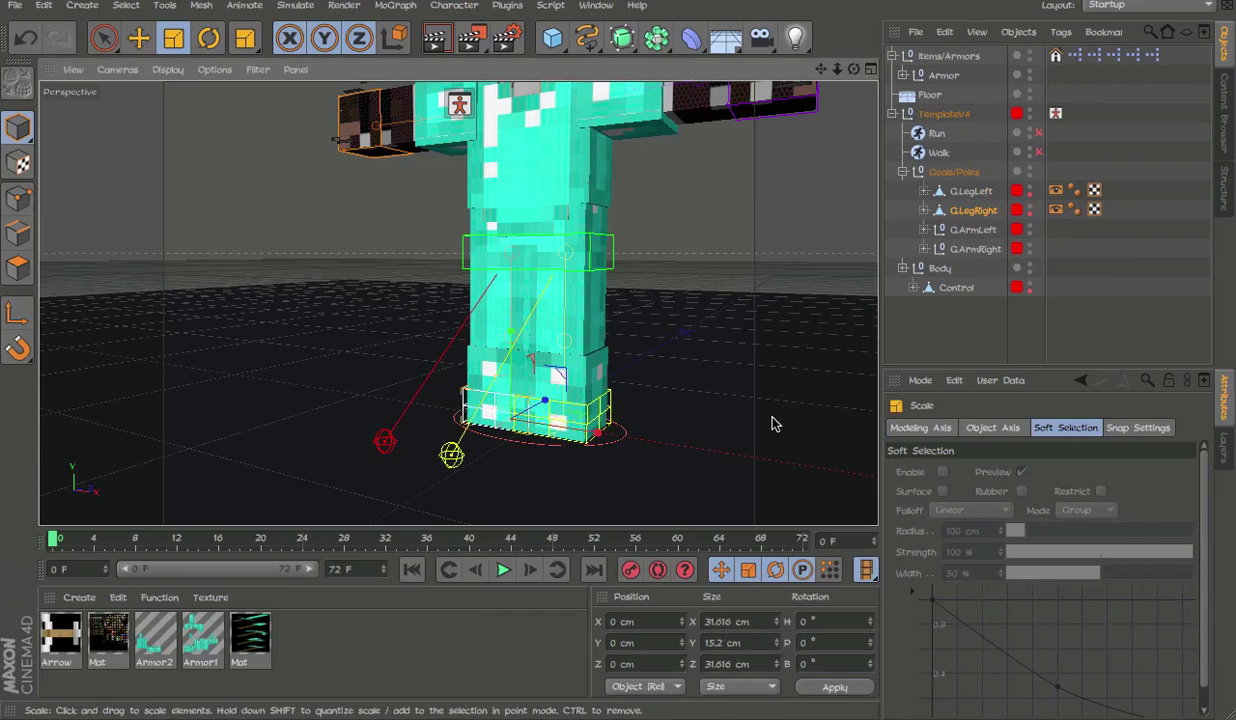
# Undo the scaling of the G.LegLeft and G.LegRight foot controllers.
pyautogui.press('super+z')
pyautogui.press('super+z')
pyautogui.press('super+z')
pyautogui.click(733, 0)
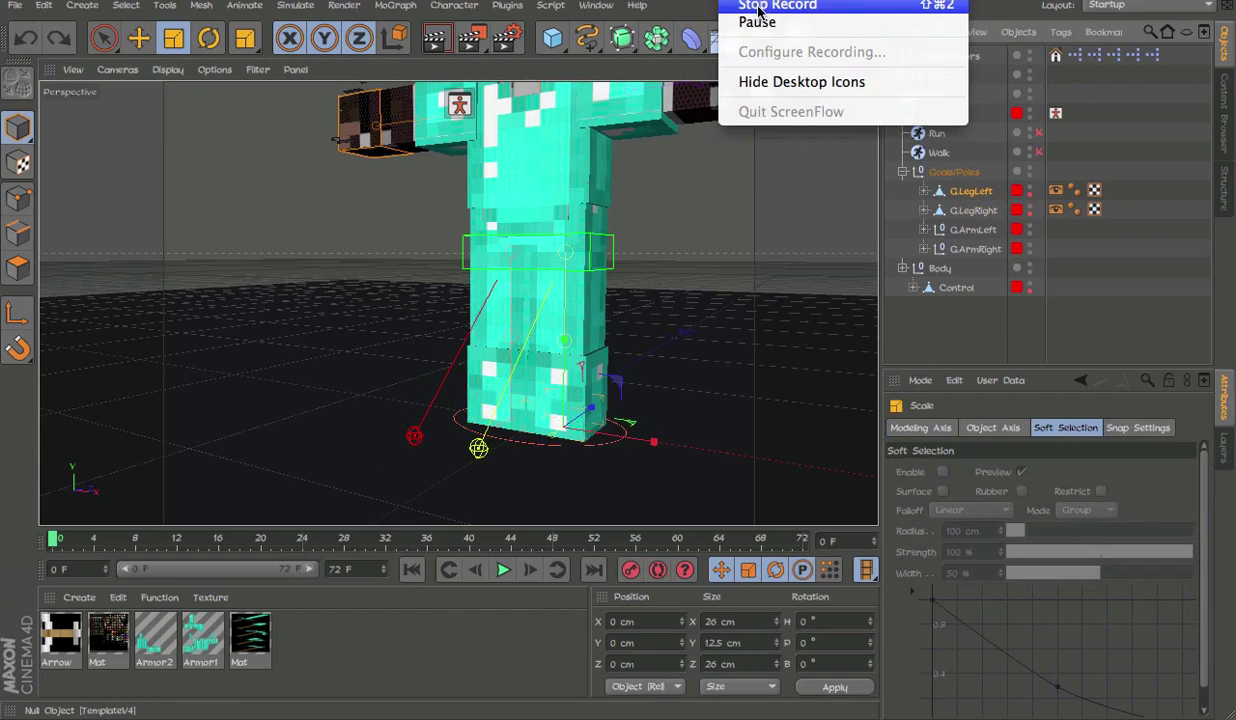
pyautogui.click(757, 22)
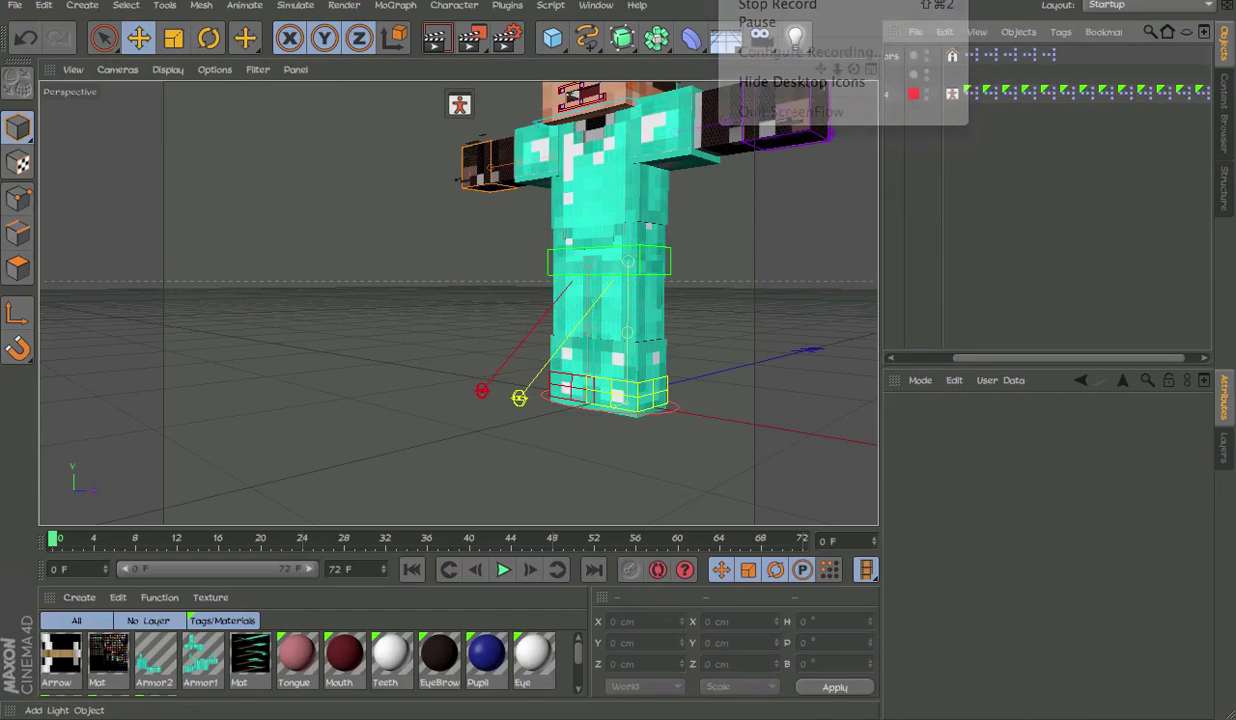
# Open the rig's XPresso tag that links leg and arm joint rotations to Pose Morphs, and select all its nodes.
pyautogui.keyDown('alt'); pyautogui.moveTo(612, 412); pyautogui.dragTo(589, 302); pyautogui.keyUp('alt')
pyautogui.click(1127, 95)
pyautogui.doubleClick(1127, 96)
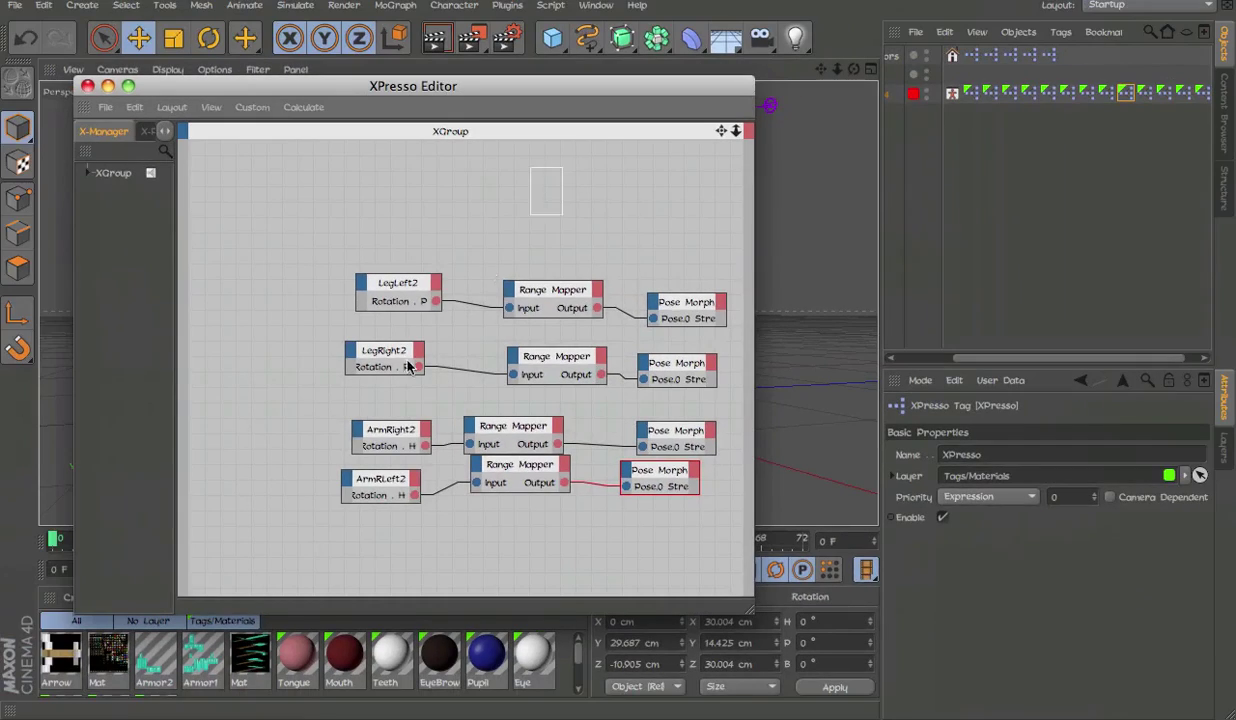
pyautogui.moveTo(408, 366); pyautogui.dragTo(347, 436)
pyautogui.click(602, 137)
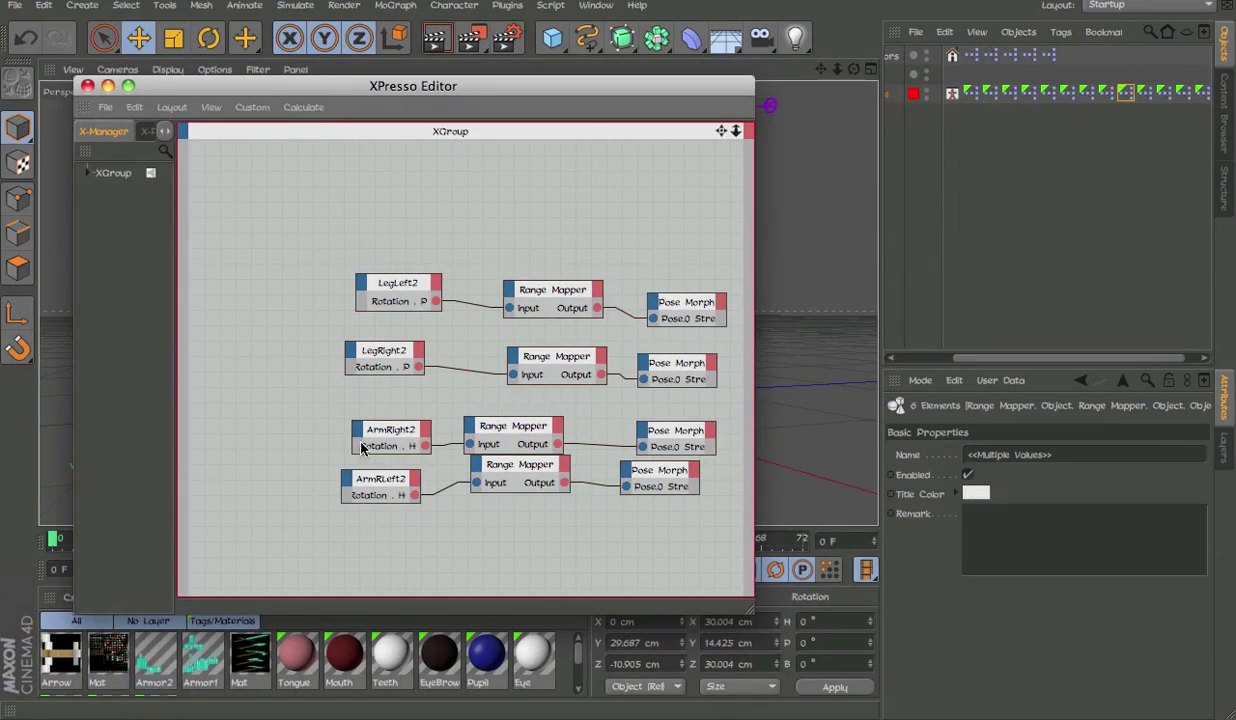
pyautogui.moveTo(361, 508); pyautogui.dragTo(549, 365)
pyautogui.hotkey('ctrl', 'a')
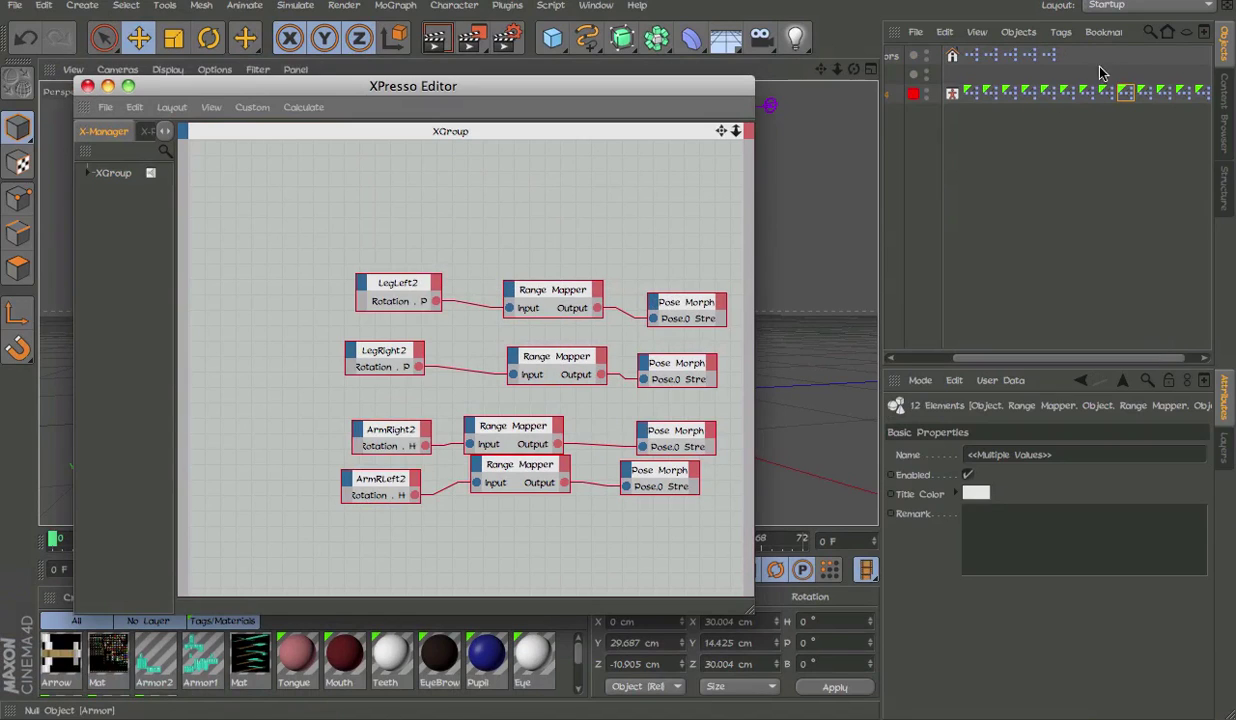
# Toggle the Enable option of the XPresso tag that drives the arm and leg Pose Morphs.
pyautogui.click(1126, 95)
pyautogui.click(943, 516)
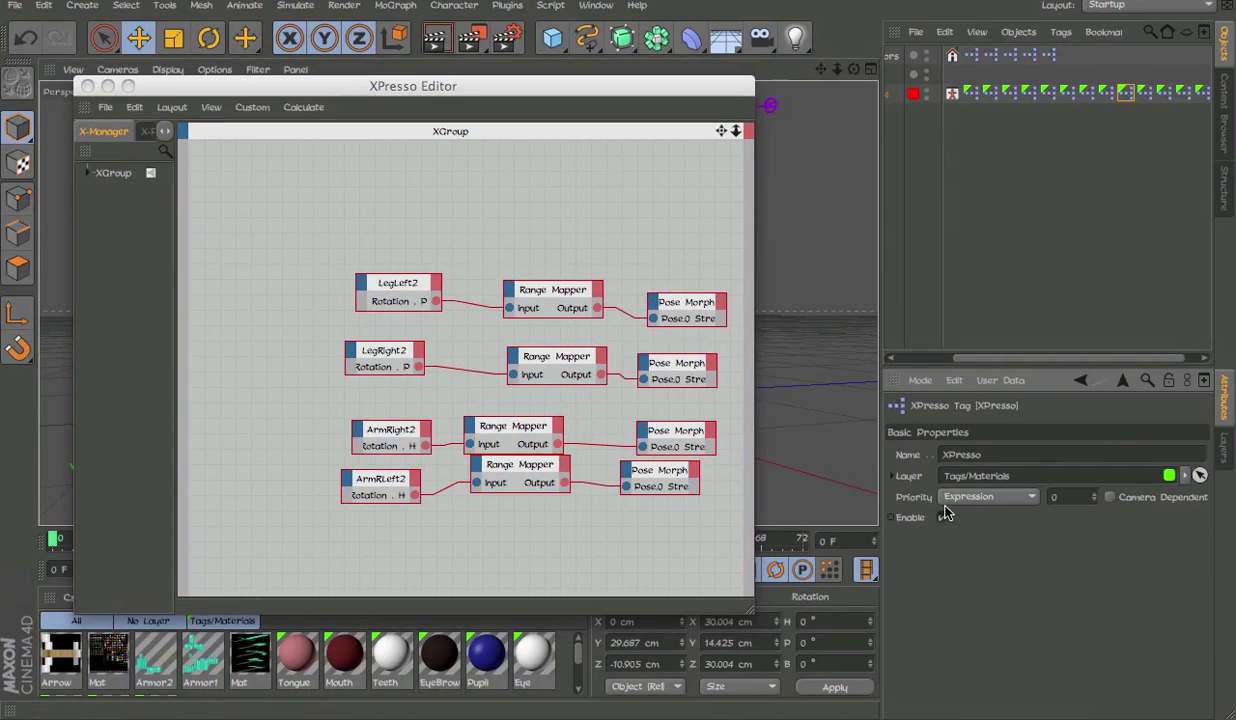
# Close the XPresso Editor and undo both the tag's disabling and the lifted leg pose.
pyautogui.click(88, 86)
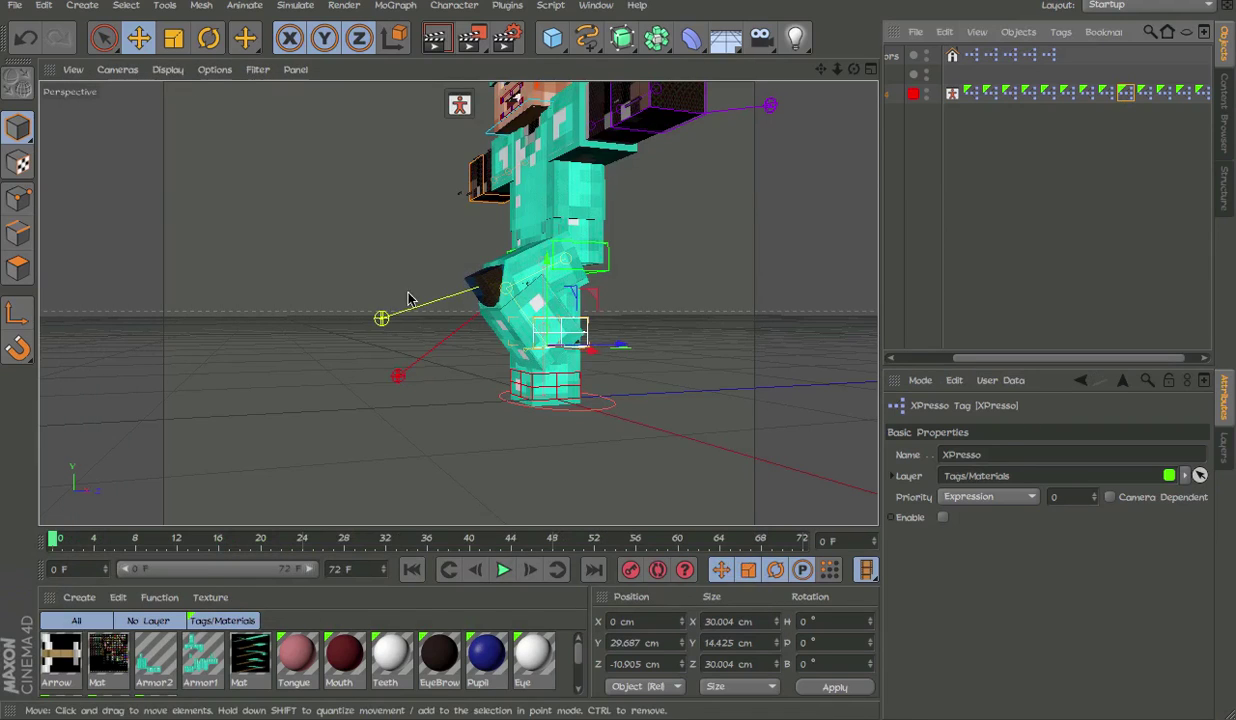
pyautogui.hotkey('ctrl', 'z')
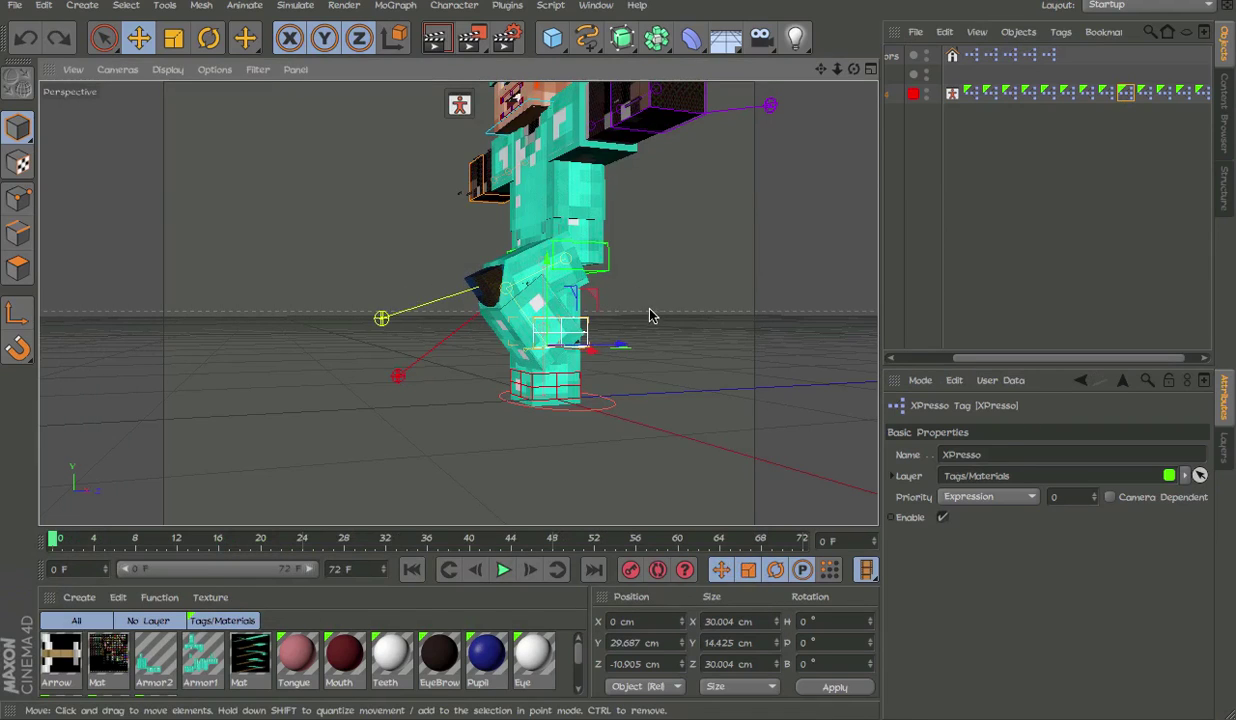
pyautogui.hotkey('ctrl', 'z')
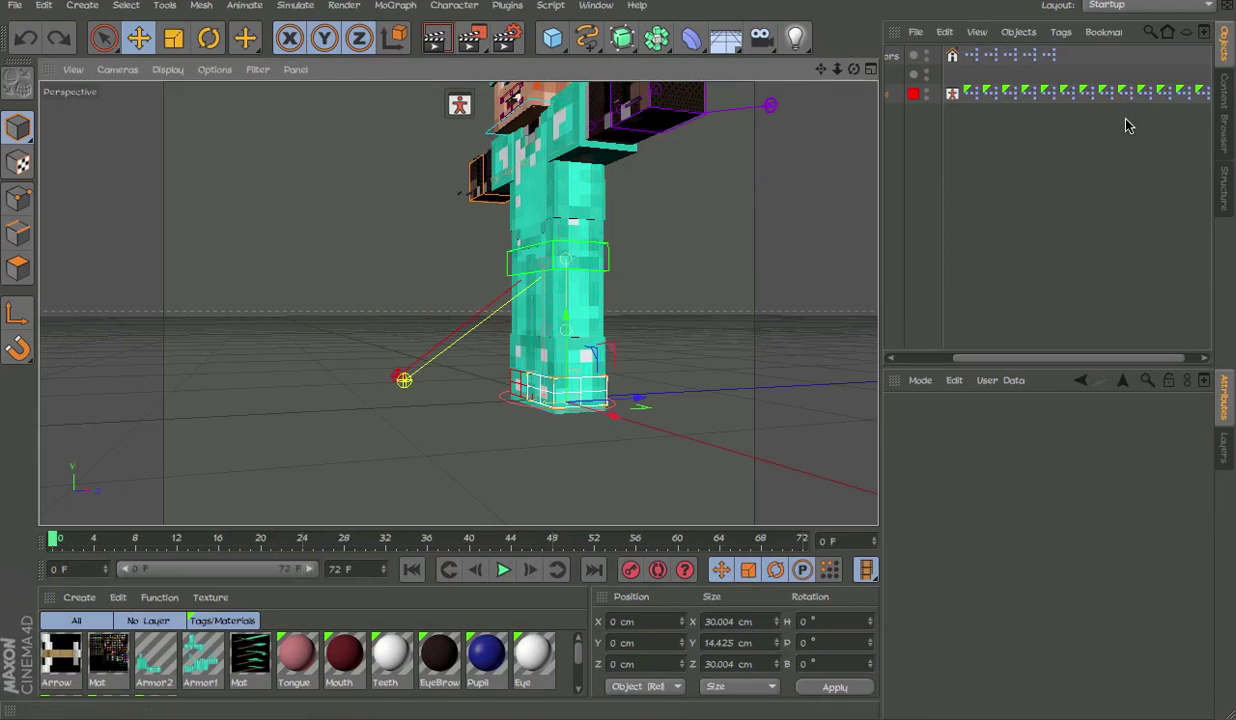
# Reopen the XPresso tag that drives the arm and leg Pose Morphs, disable it, and close its editor.
pyautogui.click(1121, 92)
pyautogui.doubleClick(1121, 92)
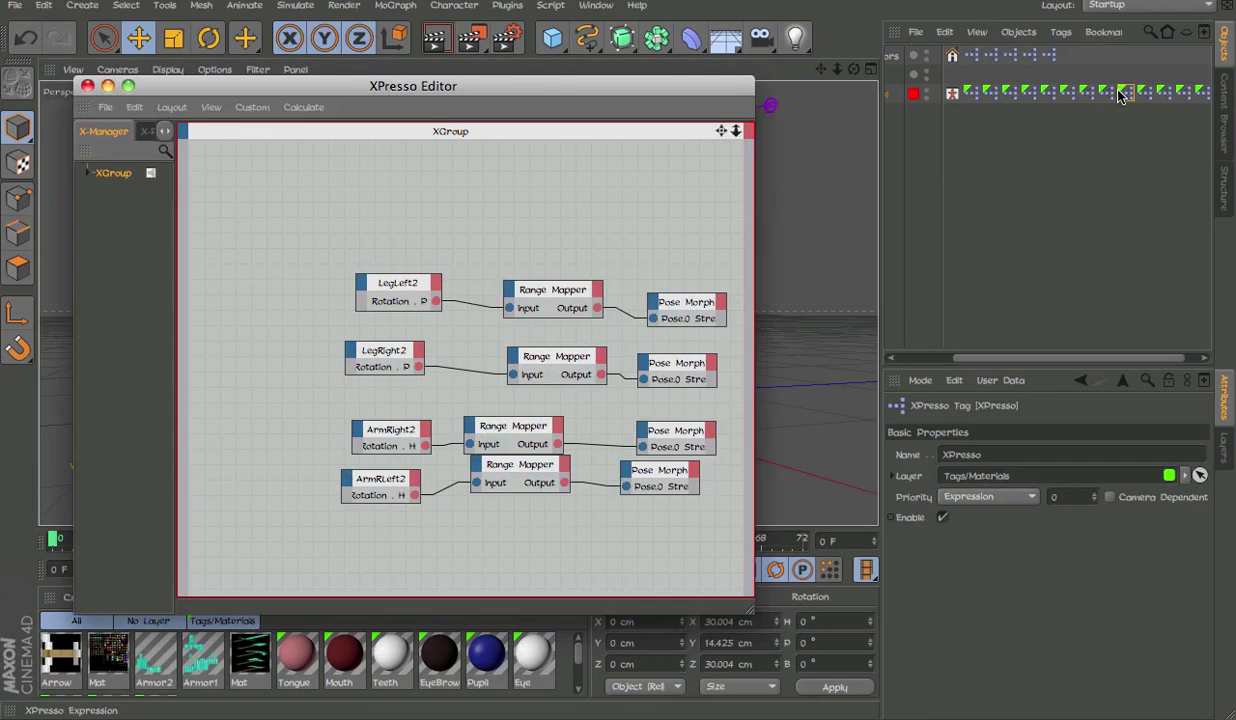
pyautogui.click(943, 519)
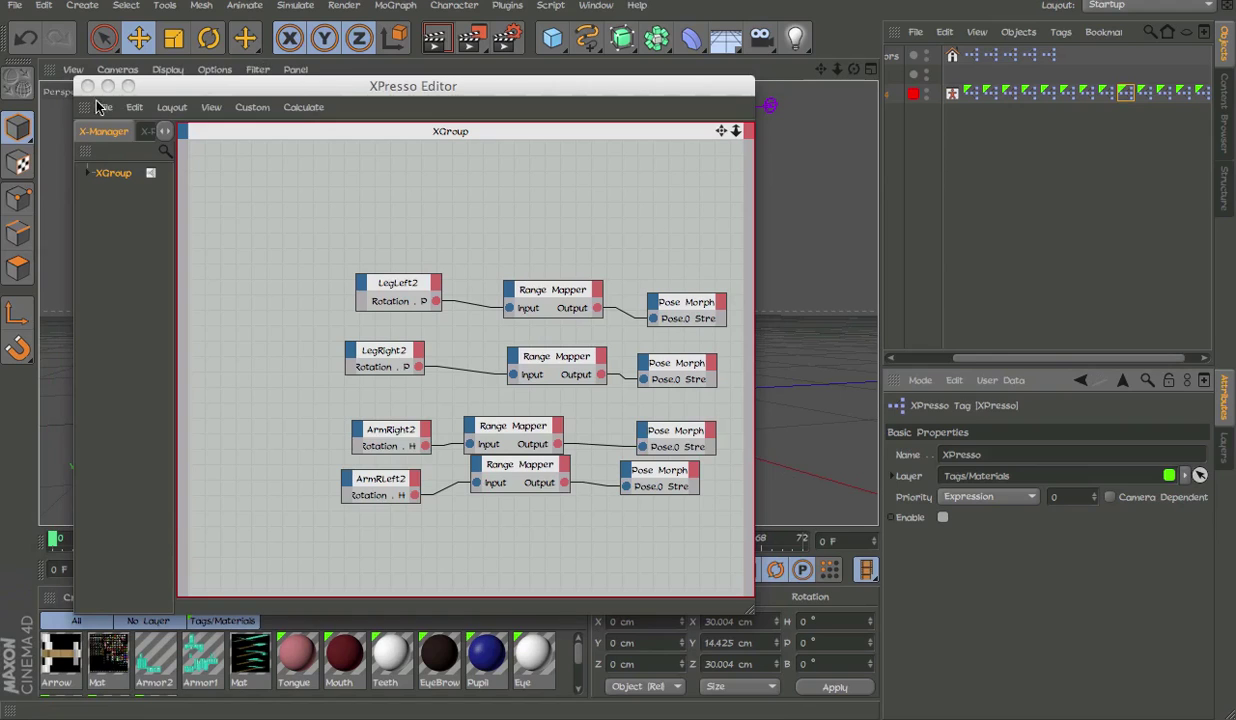
pyautogui.click(88, 86)
# Try lifting the yellow foot controller with the Pose Morph XPresso tag disabled, and undo the move.
pyautogui.moveTo(614, 347); pyautogui.dragTo(596, 286)
pyautogui.hotkey('ctrl', 'z')
pyautogui.keyDown('alt'); pyautogui.moveTo(385, 305); pyautogui.dragTo(740, 288); pyautogui.keyUp('alt')
# Try lowering the green waist controller to bend the rig's legs, and undo the move.
pyautogui.click(605, 279)
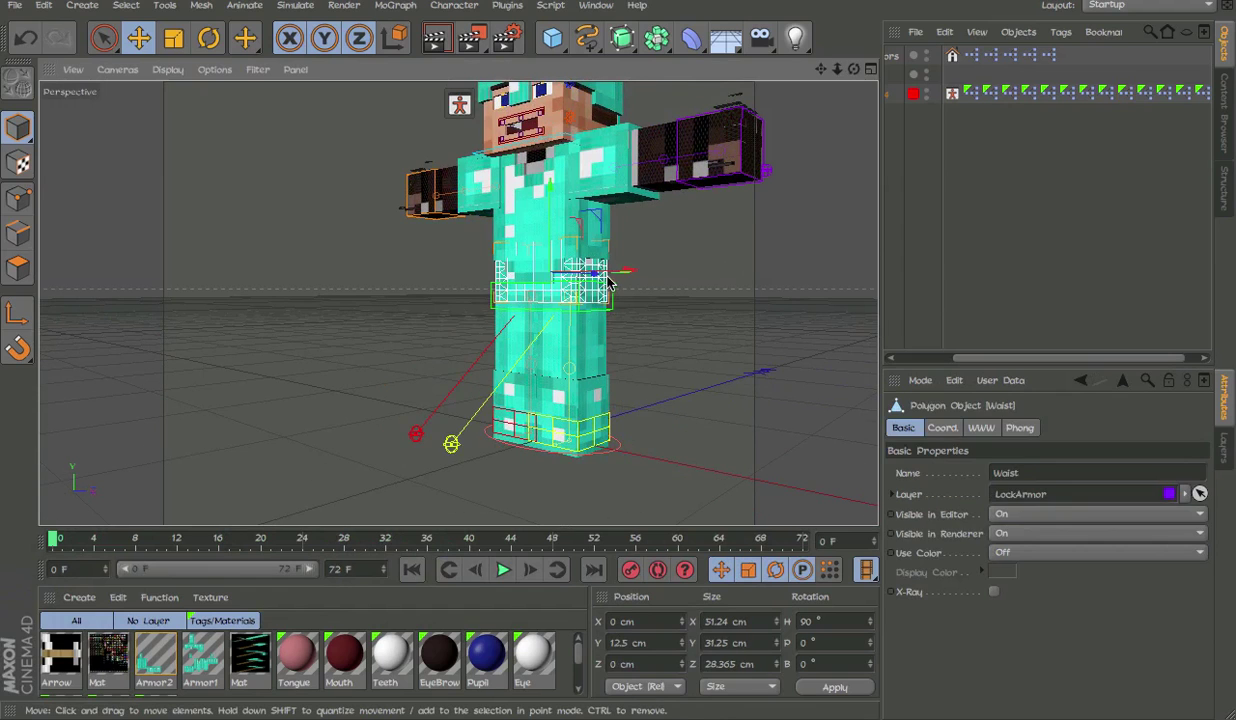
pyautogui.click(615, 286)
pyautogui.click(614, 286)
pyautogui.moveTo(549, 262); pyautogui.dragTo(560, 302)
pyautogui.hotkey('ctrl', 'z')
# Lock the LockArmor layer and test selecting parts around the rig's waist, legs and left arm.
pyautogui.click(1223, 455)
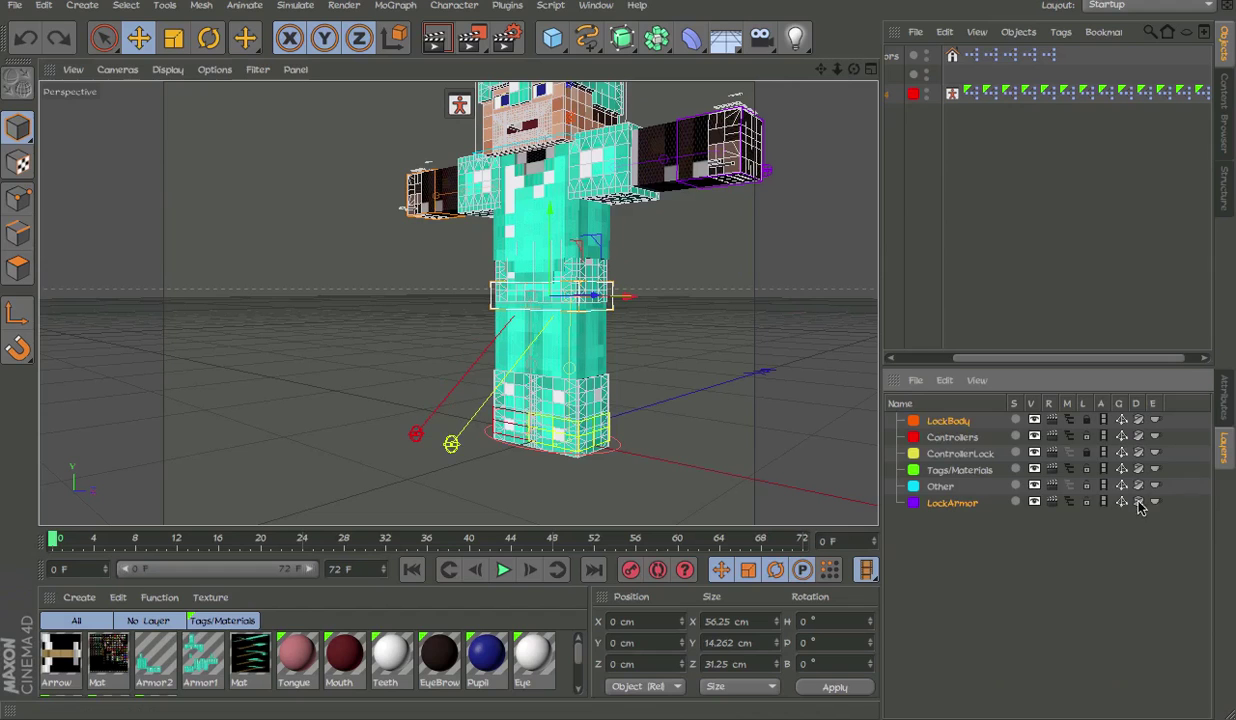
pyautogui.click(1085, 503)
pyautogui.click(636, 272)
pyautogui.click(532, 360)
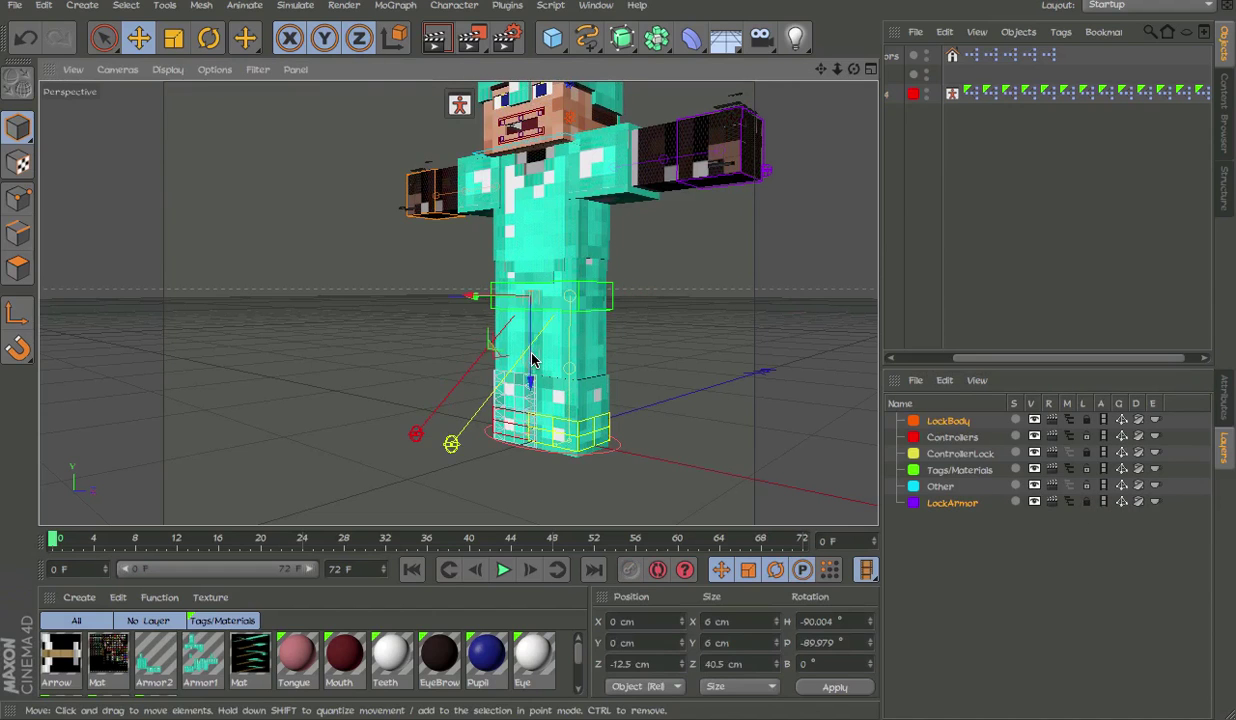
pyautogui.click(584, 283)
pyautogui.click(748, 303)
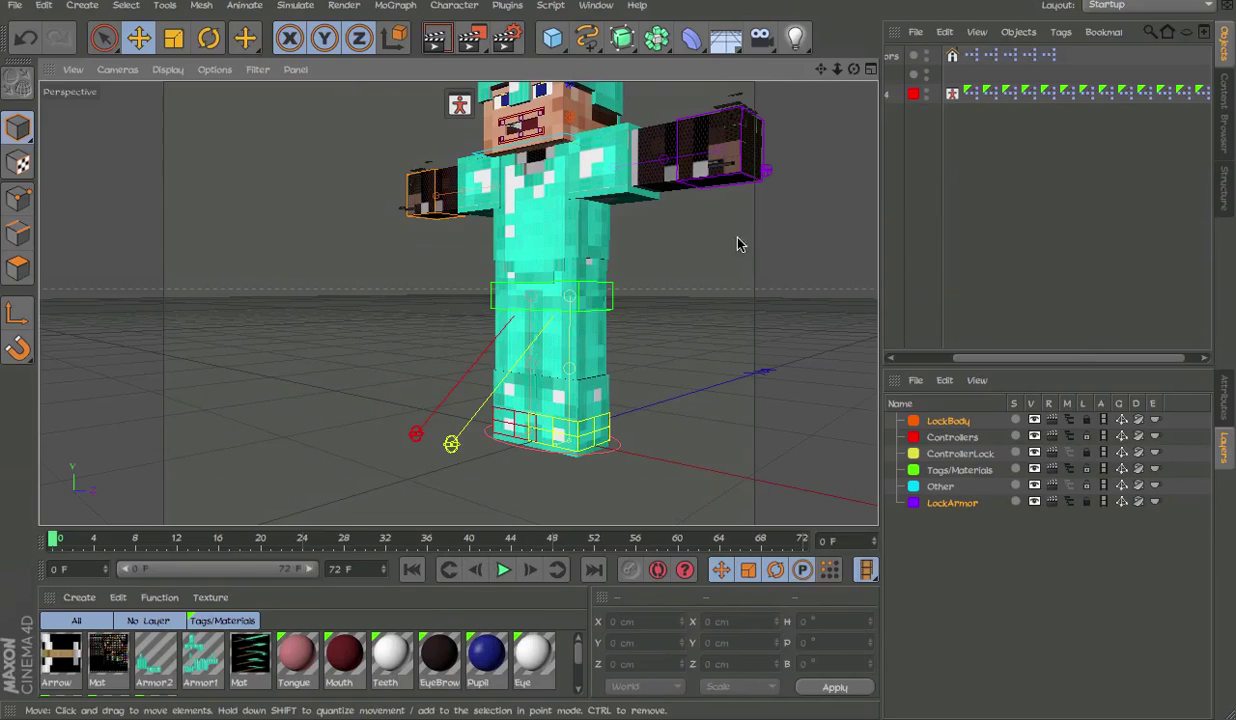
pyautogui.click(697, 199)
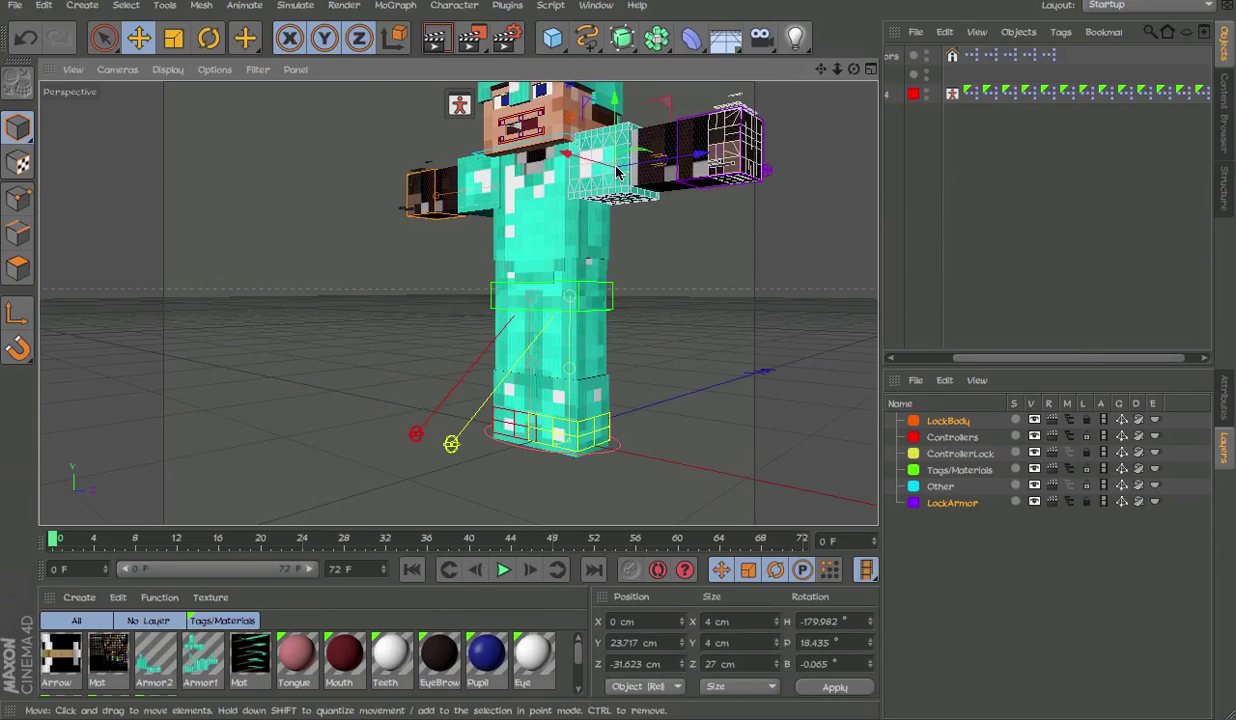
pyautogui.keyDown('alt'); pyautogui.moveTo(703, 196); pyautogui.dragTo(689, 266, button='middle'); pyautogui.keyUp('alt')
pyautogui.scroll(-3, 701, 257)
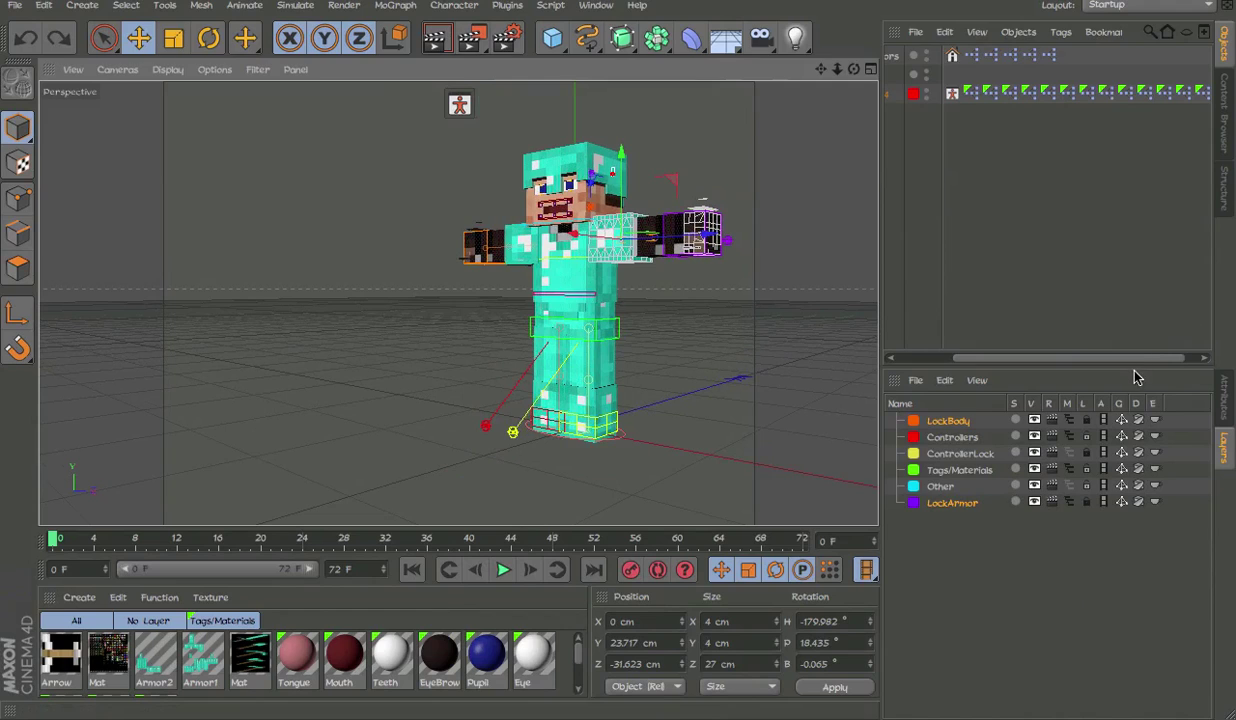
# Collapse the Items/Armors null and make it a child of the TemplateV4 rig.
pyautogui.moveTo(1100, 358); pyautogui.dragTo(1040, 358)
pyautogui.click(925, 57)
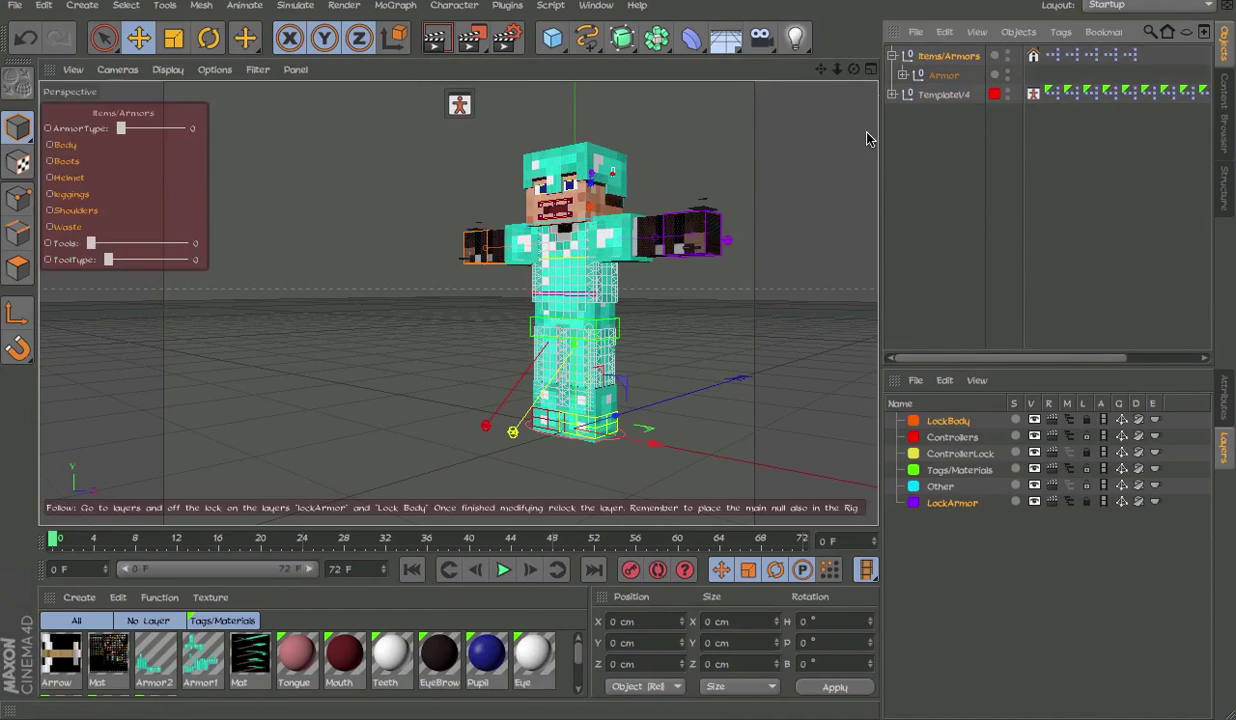
pyautogui.click(902, 75)
pyautogui.click(902, 75)
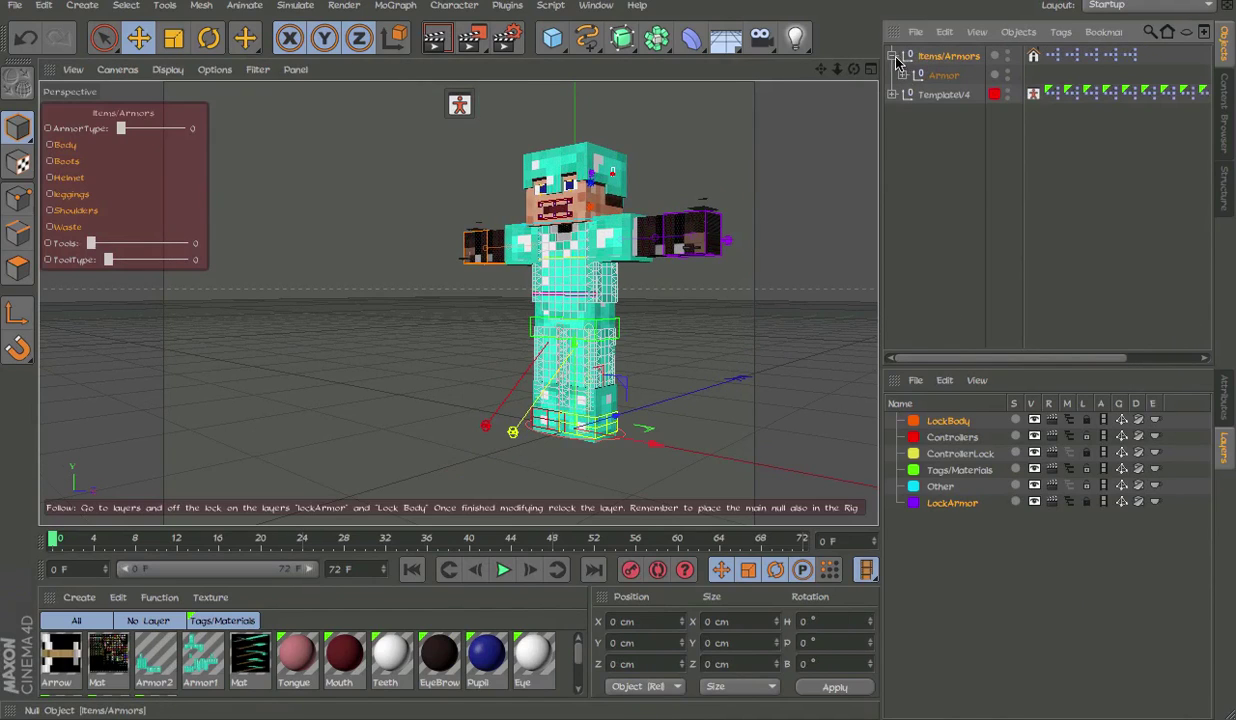
pyautogui.click(893, 57)
pyautogui.click(893, 76)
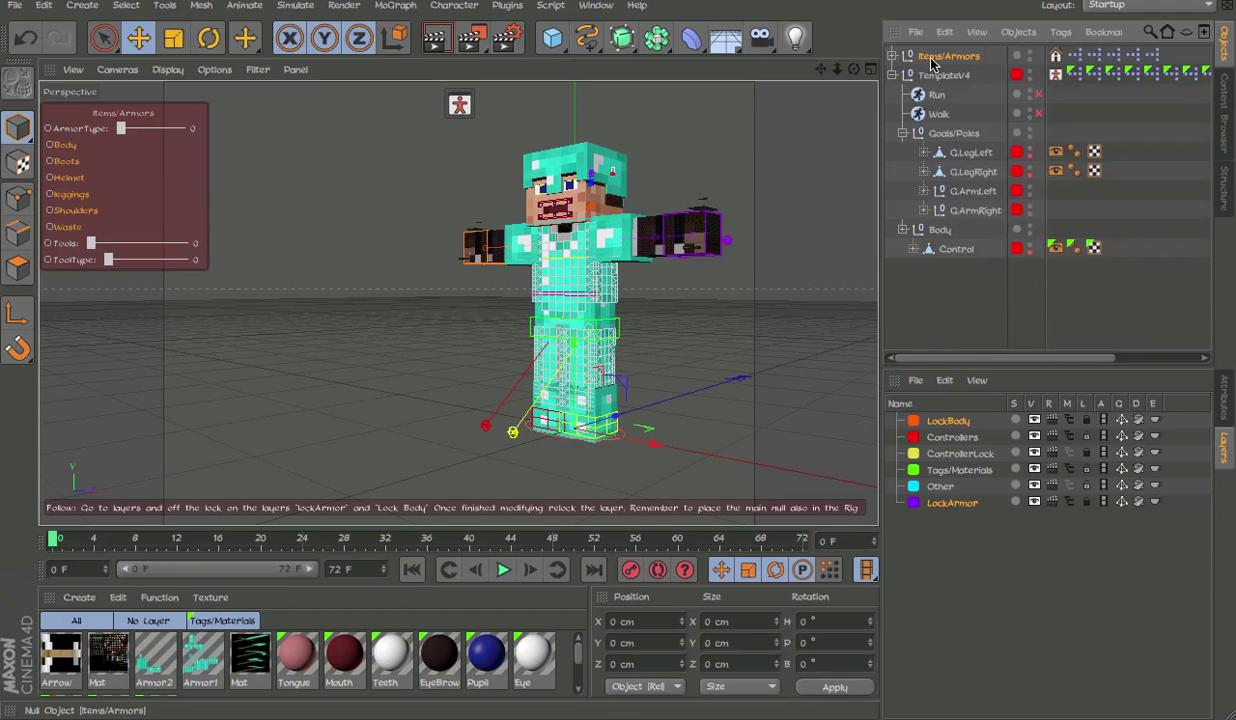
pyautogui.moveTo(935, 80); pyautogui.dragTo(936, 82)
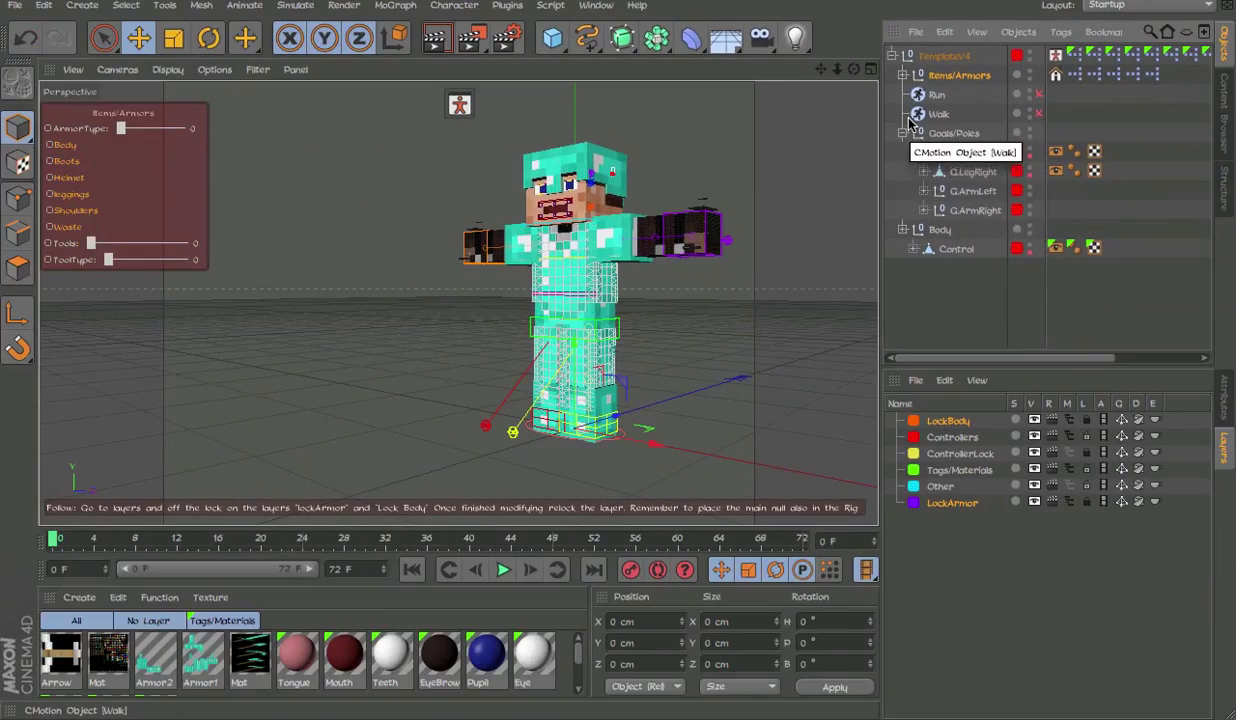
# Collapse the TemplateV4 hierarchy and hide the Tags/Materials layer from the managers.
pyautogui.click(904, 132)
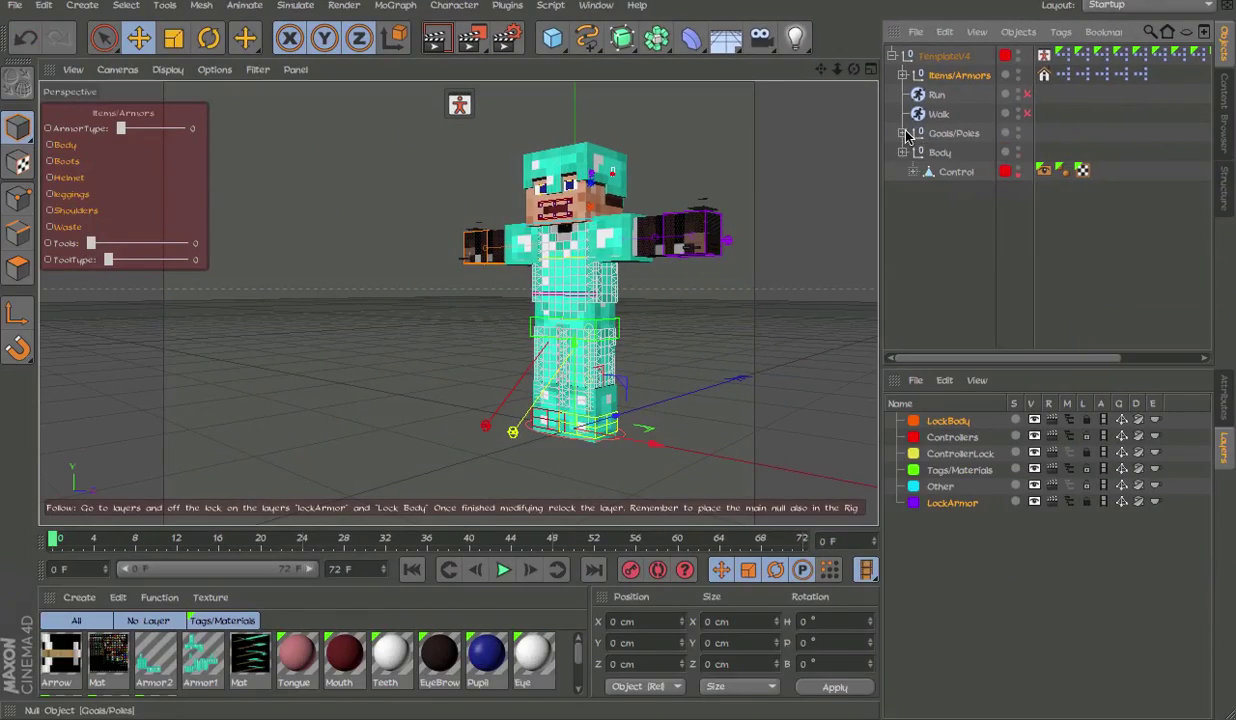
pyautogui.click(892, 56)
pyautogui.click(930, 57)
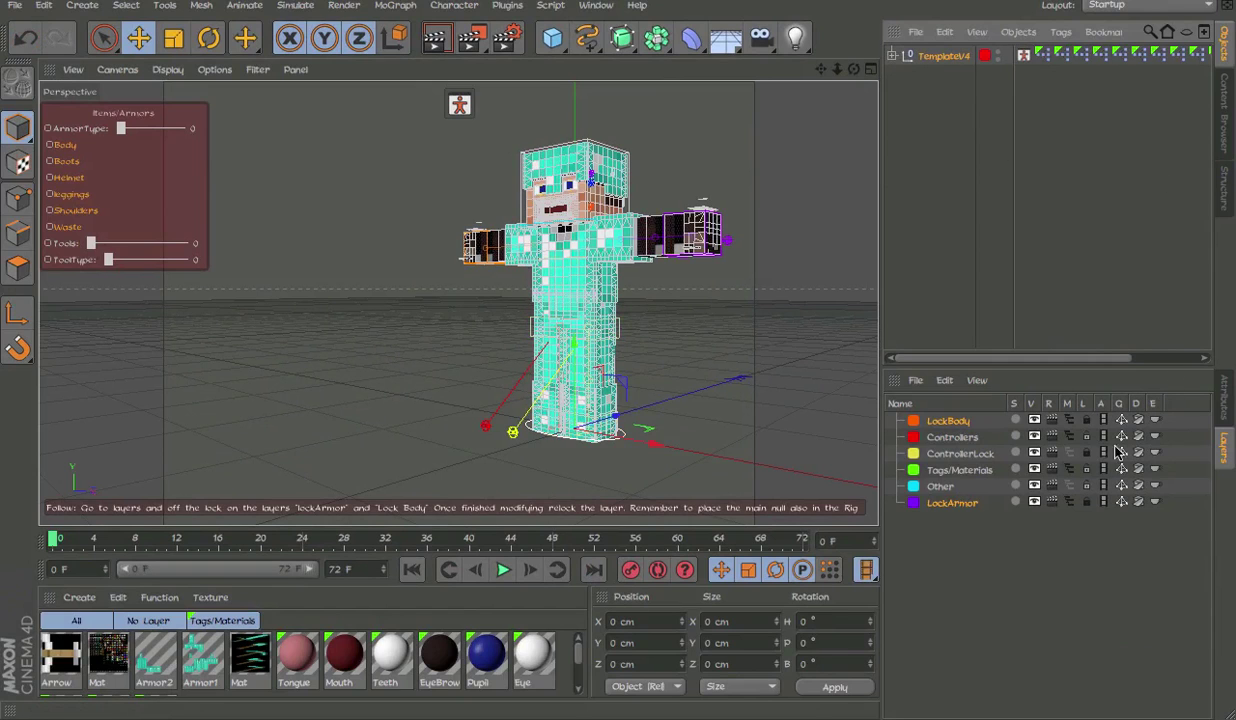
pyautogui.click(892, 101)
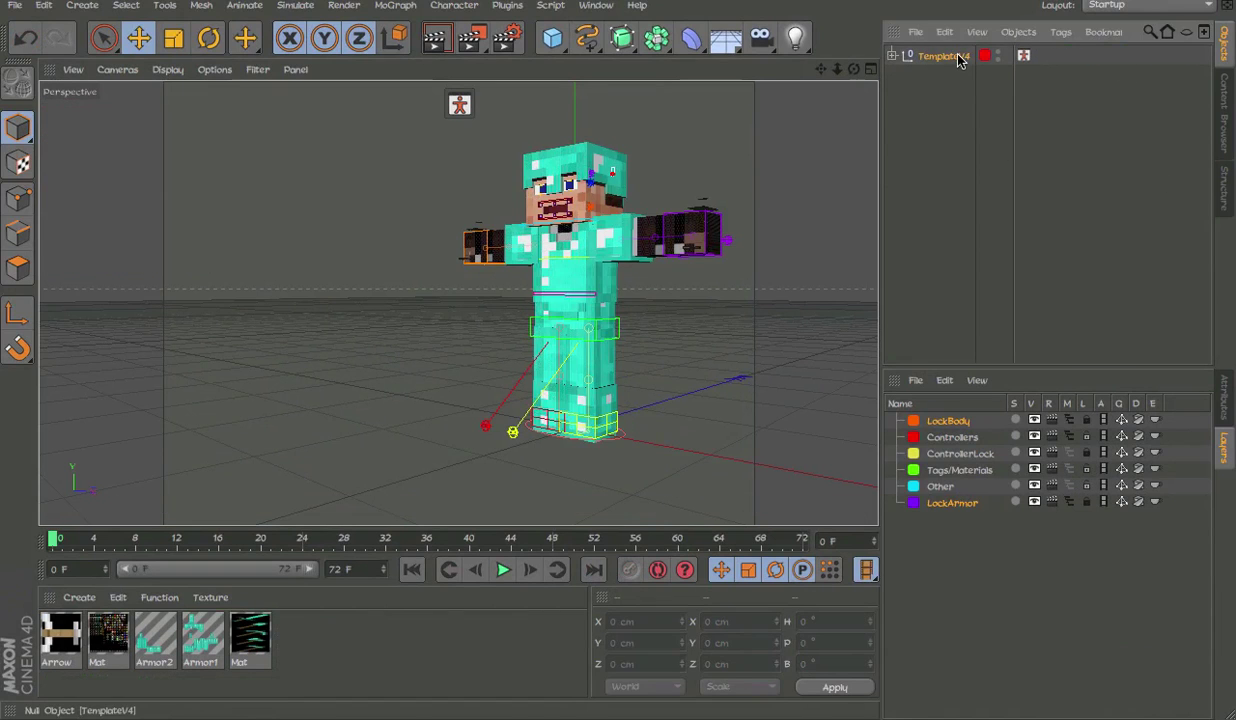
# Select the TemplateV4 rig and set its ArmorType to 4.
pyautogui.click(958, 60)
pyautogui.keyDown('alt'); pyautogui.moveTo(562, 195); pyautogui.dragTo(672, 232); pyautogui.keyUp('alt')
pyautogui.scroll(3, 548, 213)
pyautogui.keyDown('alt'); pyautogui.moveTo(558, 216); pyautogui.dragTo(608, 236, button='middle'); pyautogui.keyUp('alt')
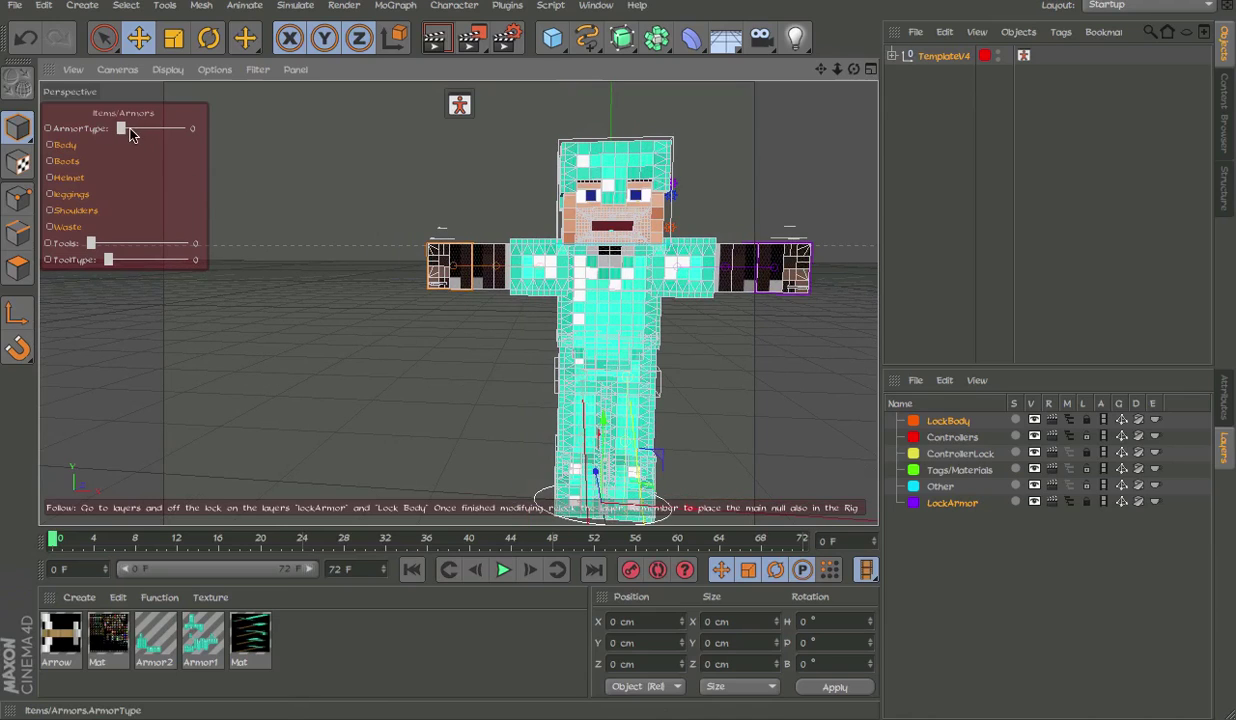
pyautogui.moveTo(168, 128)
pyautogui.mouseDown()
pyautogui.moveTo(138, 129)
pyautogui.moveTo(178, 133)
pyautogui.mouseUp()
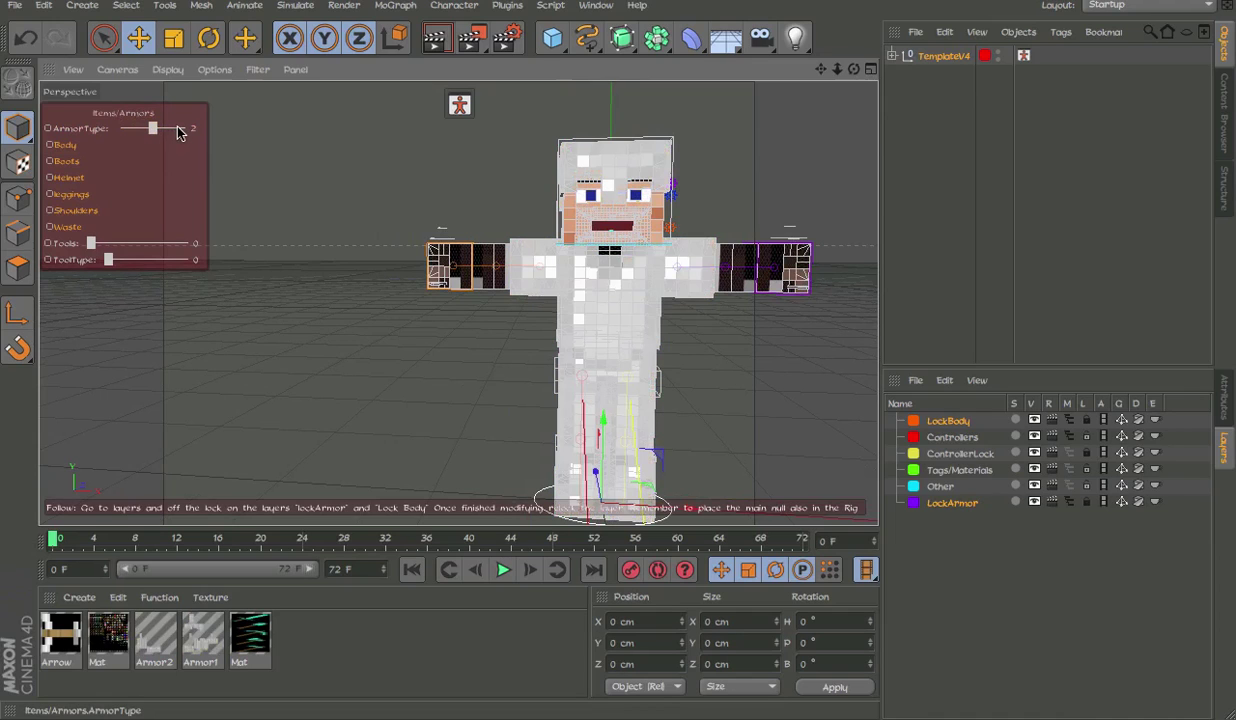
# Toggle the rig's Body, Boots, Helmet and leggings armor pieces off and back on.
pyautogui.click(66, 146)
pyautogui.click(66, 146)
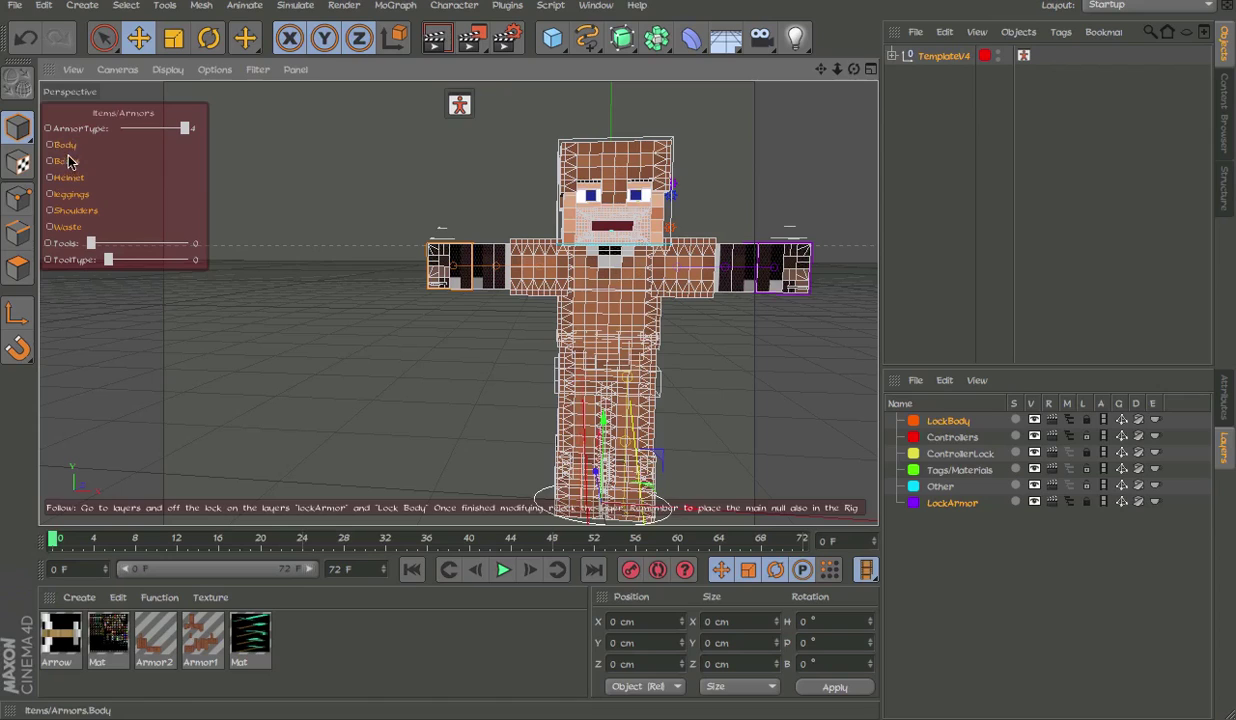
pyautogui.click(66, 161)
pyautogui.click(68, 177)
pyautogui.click(66, 175)
pyautogui.click(67, 179)
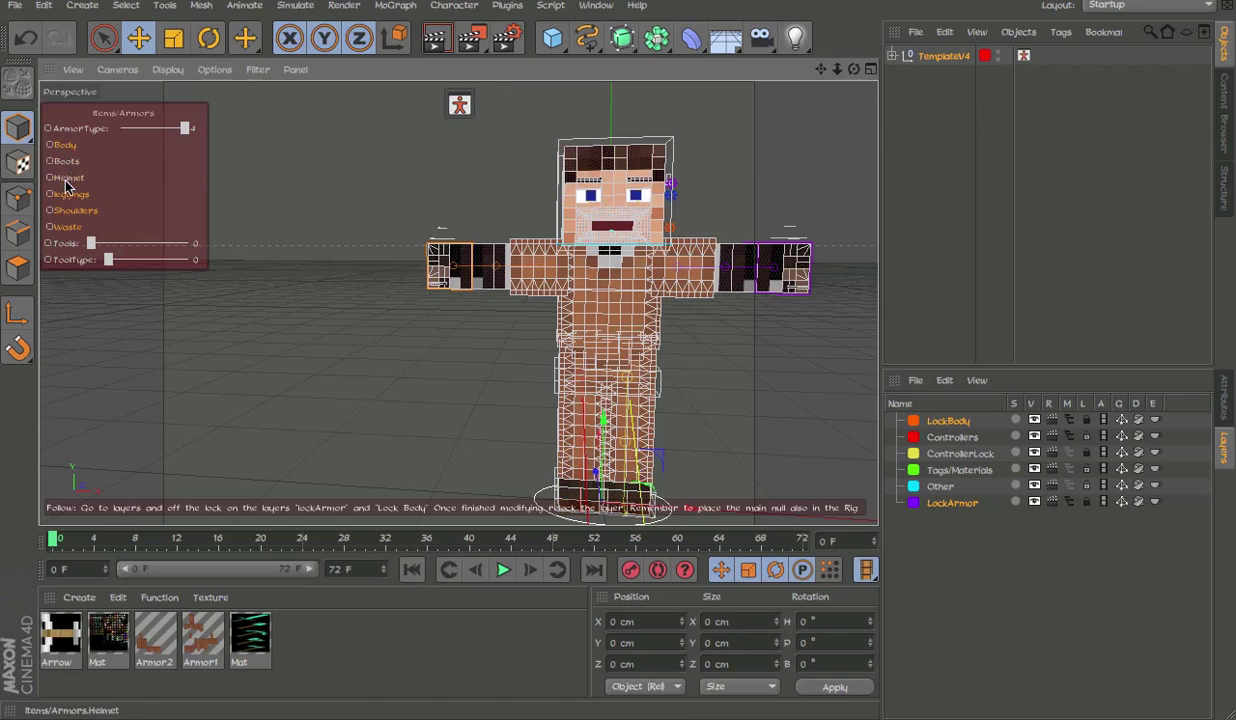
pyautogui.click(59, 161)
pyautogui.click(57, 191)
pyautogui.click(58, 177)
pyautogui.click(60, 180)
pyautogui.click(63, 193)
pyautogui.click(67, 179)
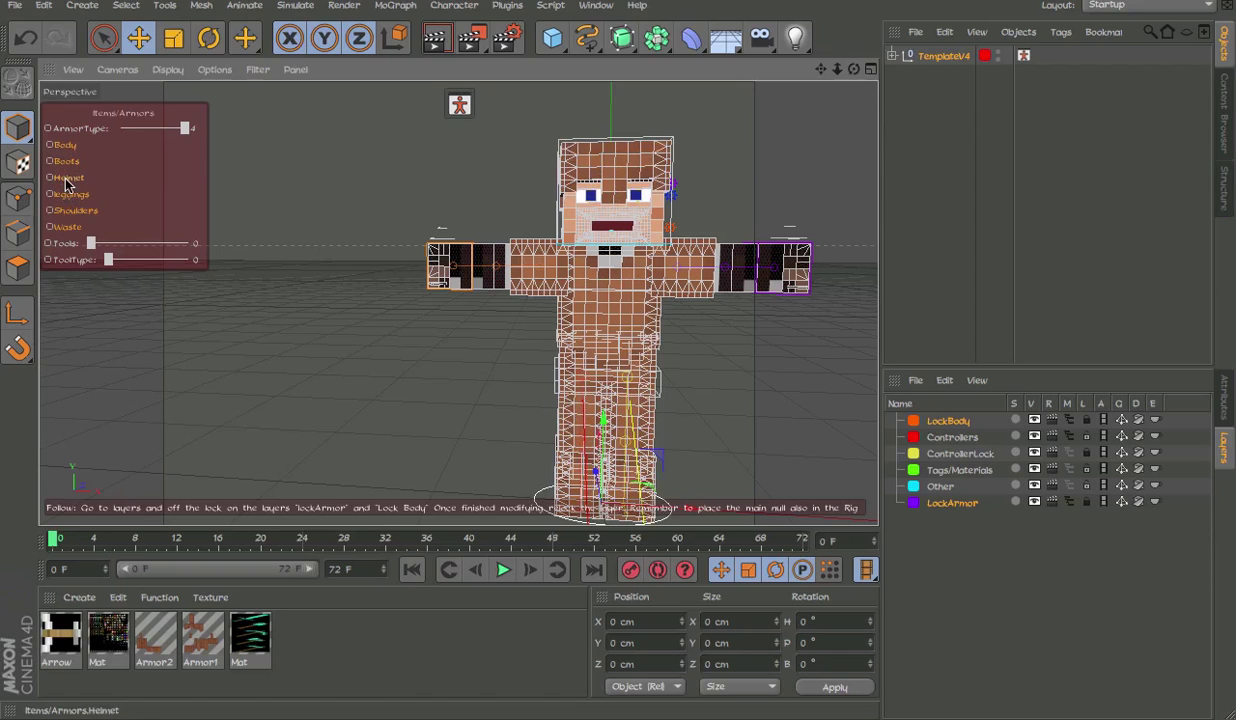
# Set Tools to 4 and lower the right arm controller beside the body, to about X 43 cm and Y -48.95 cm.
pyautogui.moveTo(92, 244); pyautogui.dragTo(130, 246)
pyautogui.keyDown('alt'); pyautogui.moveTo(436, 250); pyautogui.dragTo(525, 302); pyautogui.keyUp('alt')
pyautogui.click(456, 239)
pyautogui.keyDown('alt'); pyautogui.moveTo(488, 261); pyautogui.dragTo(383, 137); pyautogui.keyUp('alt')
pyautogui.moveTo(508, 222); pyautogui.dragTo(320, 346)
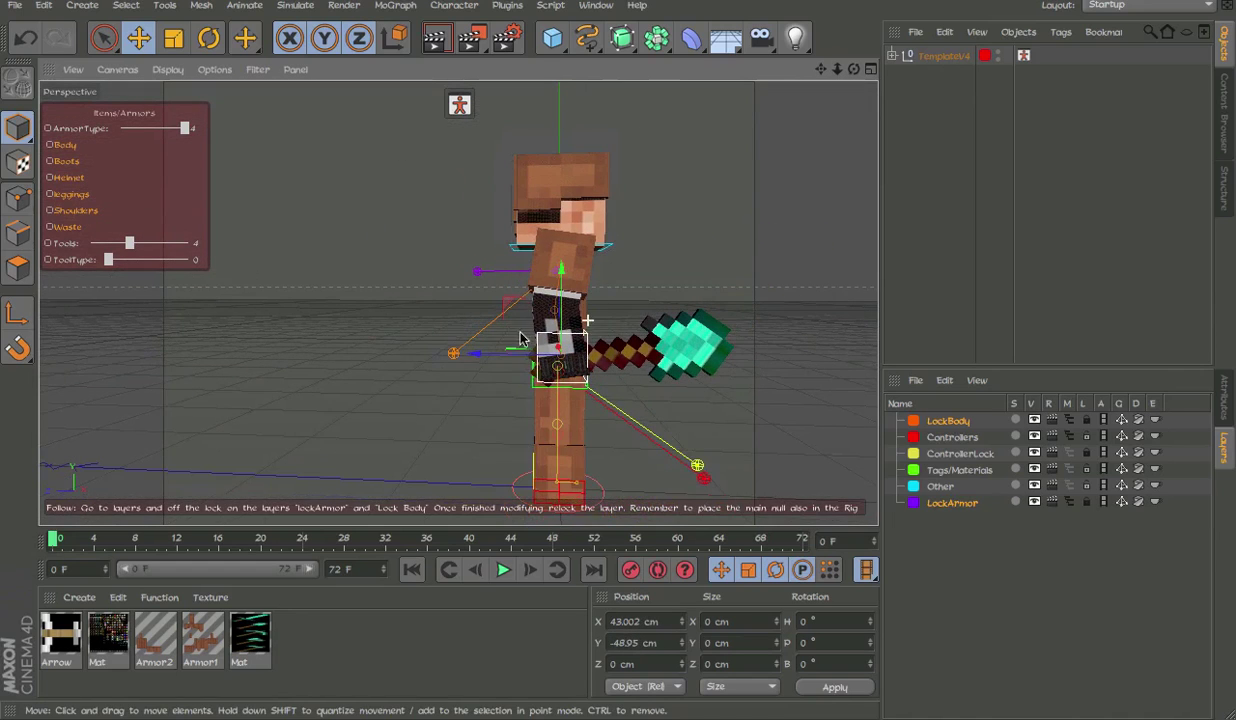
pyautogui.scroll(4, 614, 364)
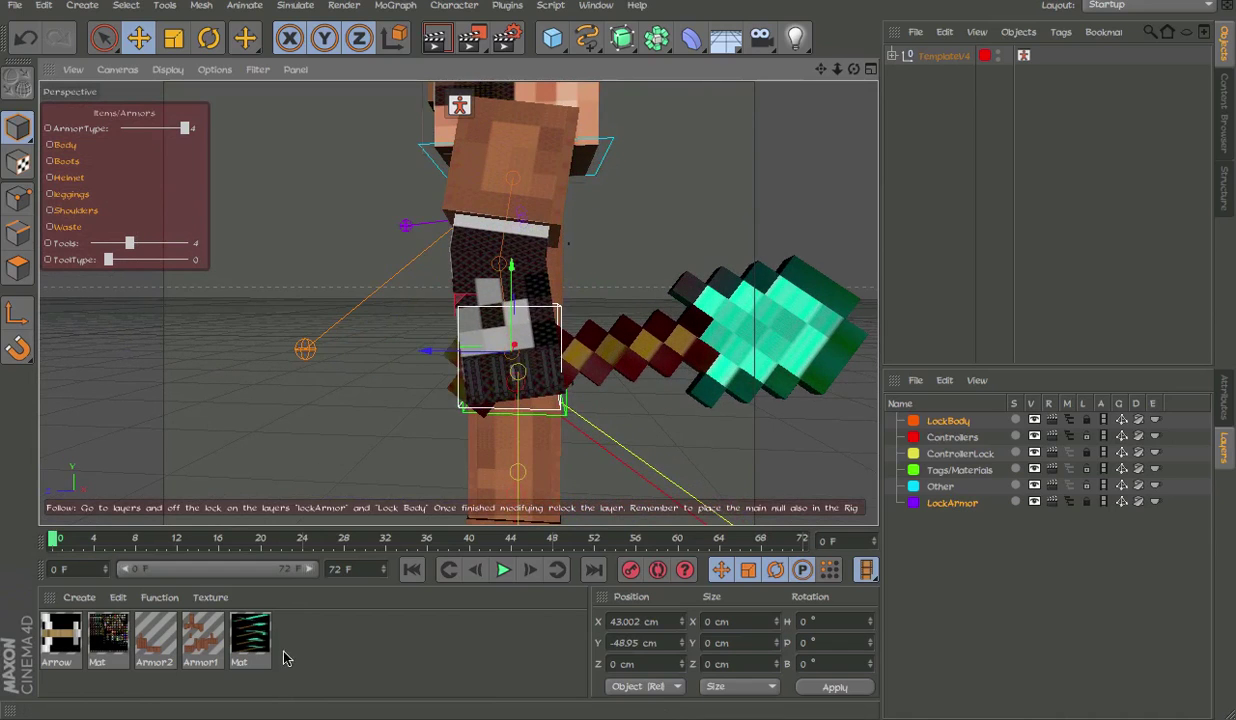
# Open all five armor and item materials together in the Material Editor, view their Color settings, and close it.
pyautogui.doubleClick(250, 634)
pyautogui.keyDown('shift'); pyautogui.click(62, 635); pyautogui.keyUp('shift')
pyautogui.click(361, 207)
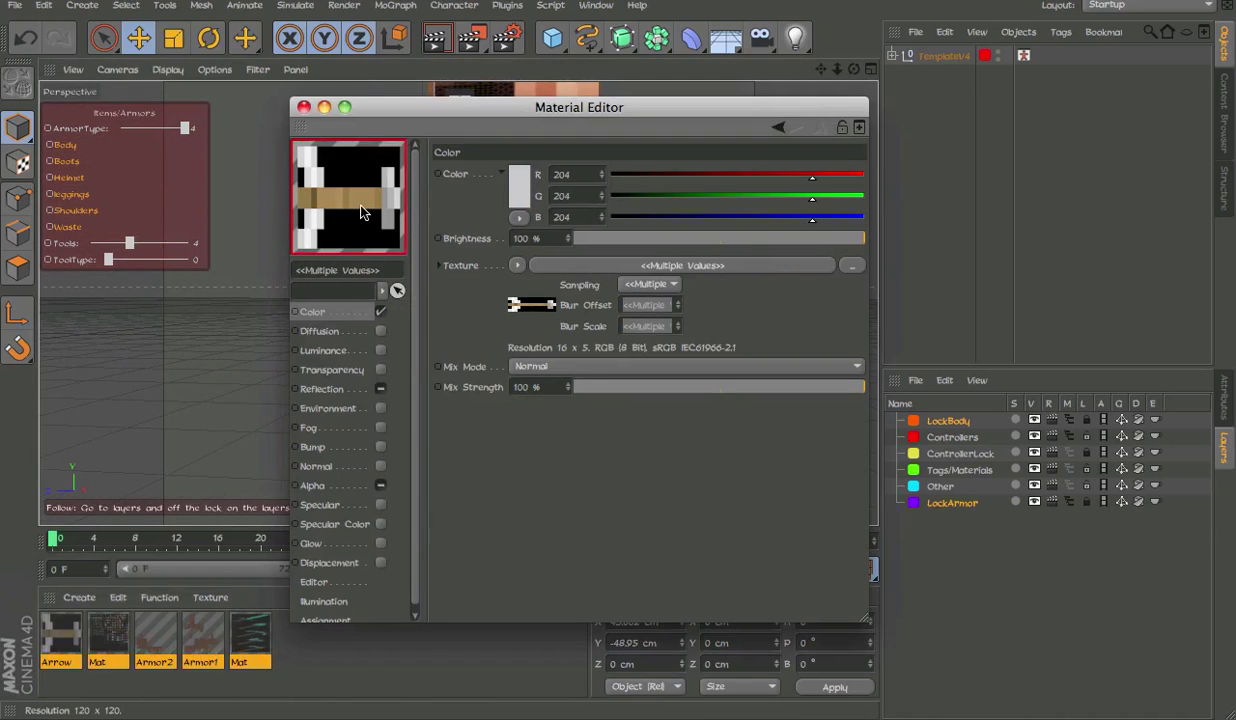
pyautogui.click(300, 95)
pyautogui.click(304, 107)
# Toggle the viewport option that changes how the materials display, and restore it.
pyautogui.keyDown('alt'); pyautogui.moveTo(667, 418); pyautogui.dragTo(575, 349); pyautogui.keyUp('alt')
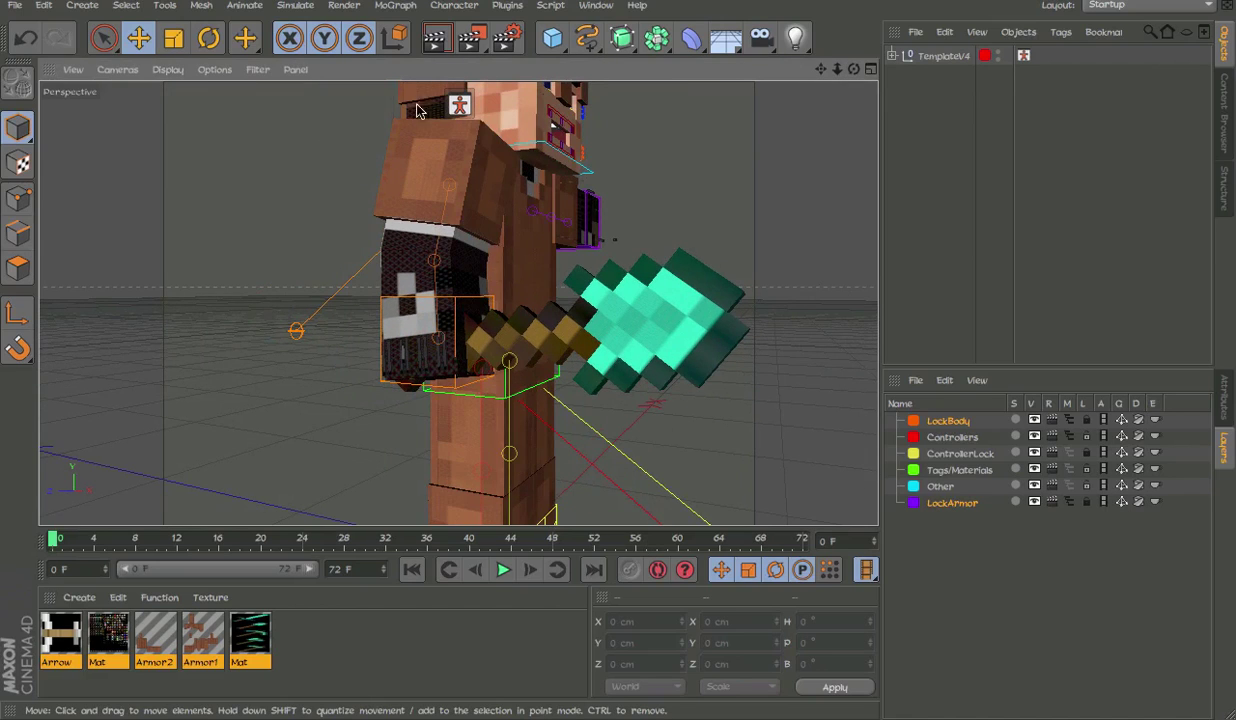
pyautogui.click(214, 69)
pyautogui.click(253, 175)
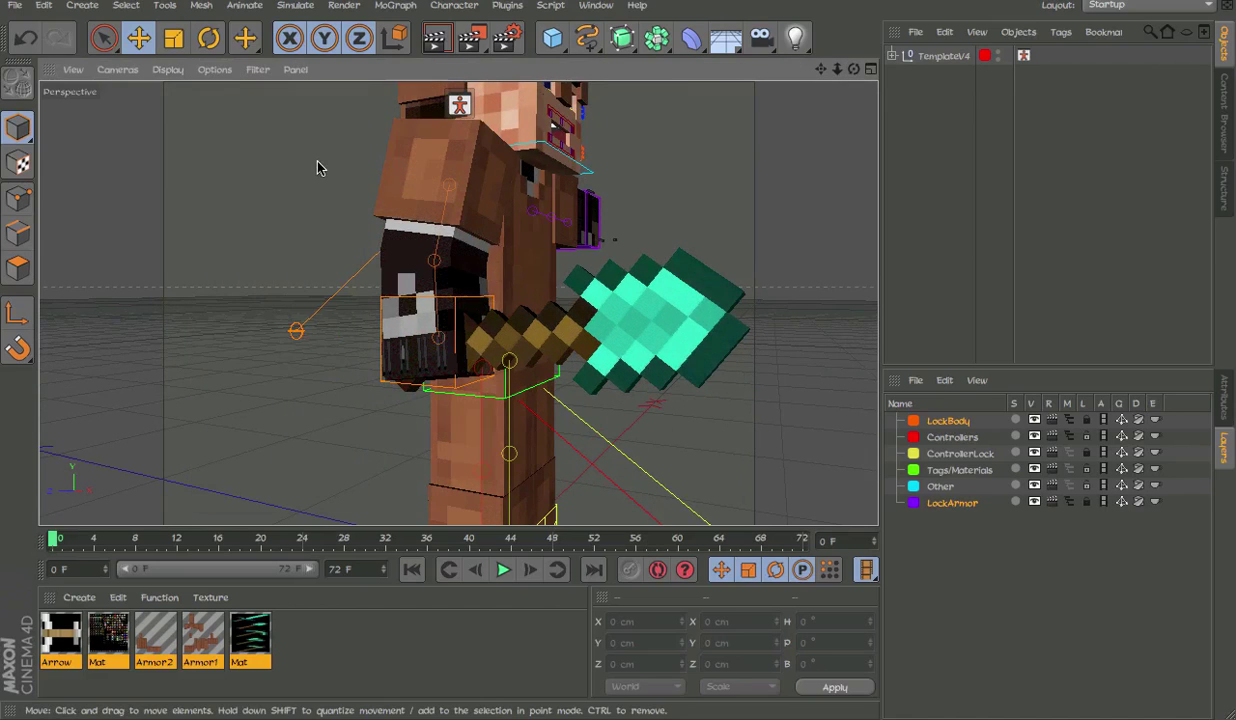
pyautogui.click(214, 69)
pyautogui.click(233, 176)
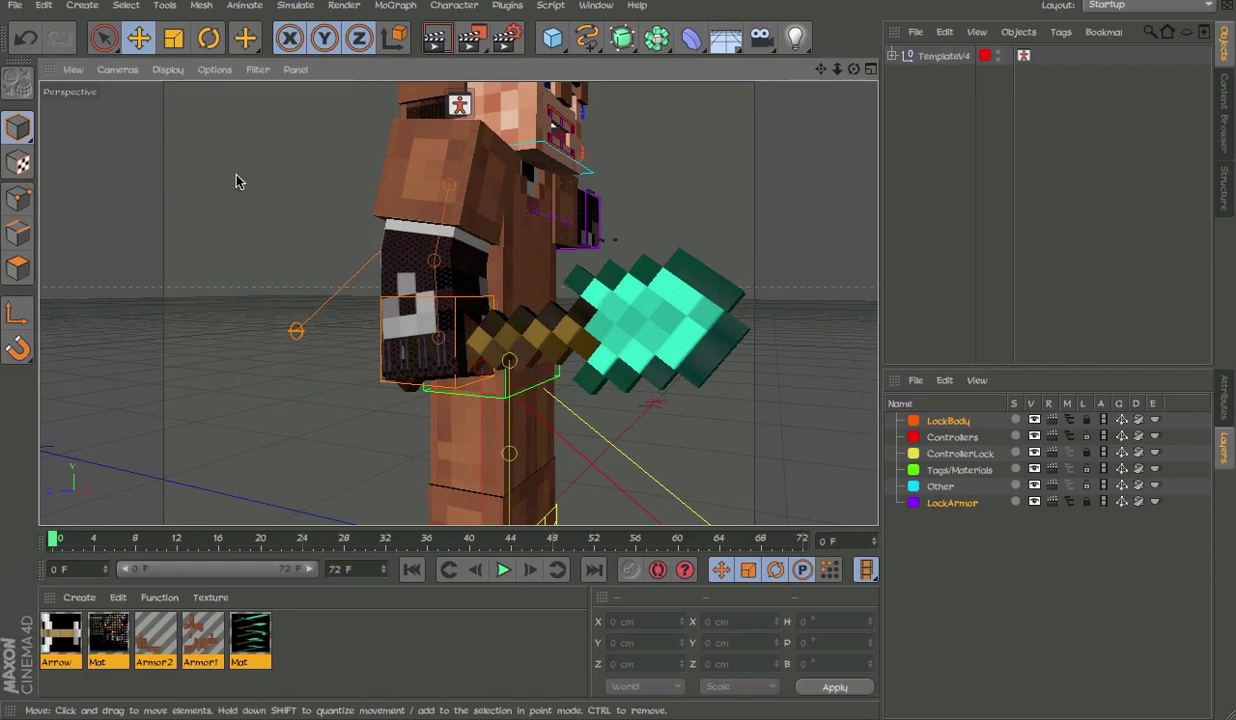
# Select the TemplateV4 rig and its waist controller, and try higher Tools and ToolType values on the held item.
pyautogui.keyDown('alt'); pyautogui.moveTo(557, 236); pyautogui.dragTo(481, 236); pyautogui.keyUp('alt')
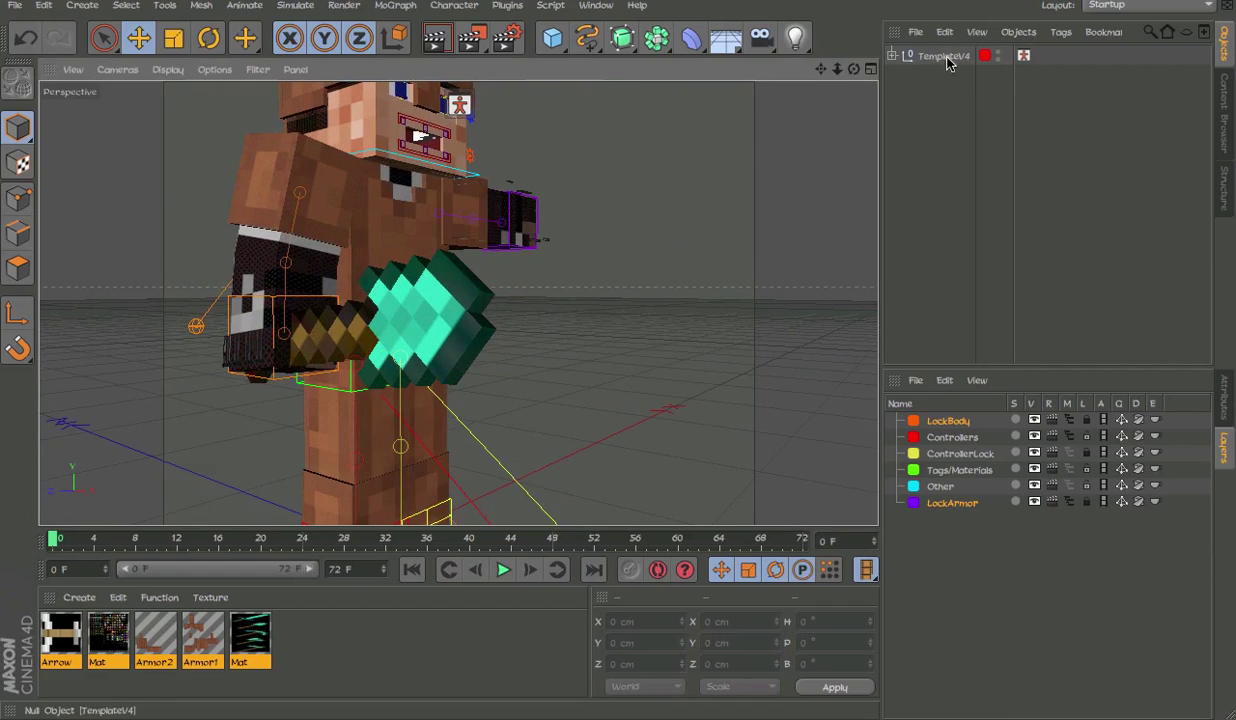
pyautogui.click(948, 56)
pyautogui.keyDown('alt'); pyautogui.moveTo(328, 352); pyautogui.dragTo(690, 237); pyautogui.keyUp('alt')
pyautogui.click(607, 345)
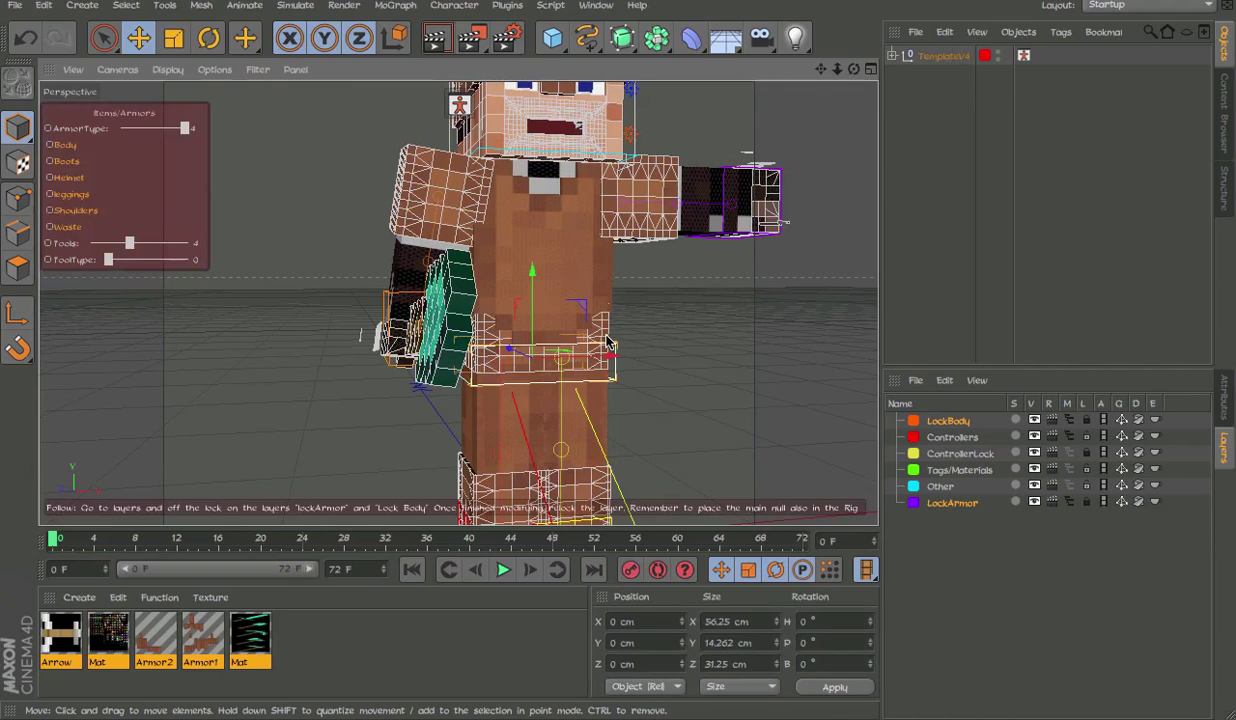
pyautogui.moveTo(113, 243); pyautogui.dragTo(139, 243)
pyautogui.keyDown('alt'); pyautogui.moveTo(232, 250); pyautogui.dragTo(733, 277); pyautogui.keyUp('alt')
pyautogui.moveTo(108, 259); pyautogui.dragTo(148, 259)
# Undo the tool slider changes and the lowered right arm pose, and deselect the rig.
pyautogui.hotkey('ctrl', 'z')
pyautogui.hotkey('ctrl', 'z')
pyautogui.hotkey('ctrl', 'z')
pyautogui.hotkey('ctrl', 'z')
pyautogui.hotkey('ctrl', 'z')
pyautogui.hotkey('ctrl', 'z')
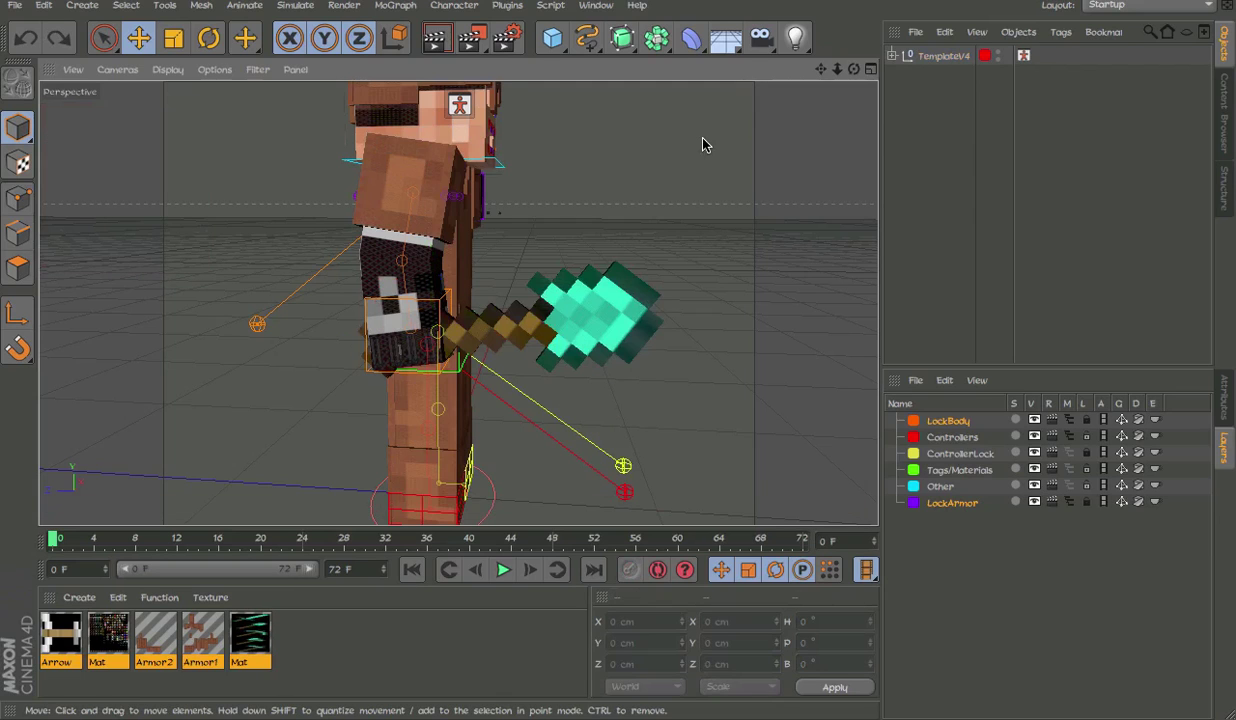
pyautogui.hotkey('ctrl', 'z')
pyautogui.hotkey('ctrl', 'z')
pyautogui.hotkey('ctrl', 'z')
pyautogui.hotkey('ctrl', 'z')
pyautogui.hotkey('ctrl', 'z')
pyautogui.hotkey('ctrl', 'z')
pyautogui.hotkey('ctrl', 'z')
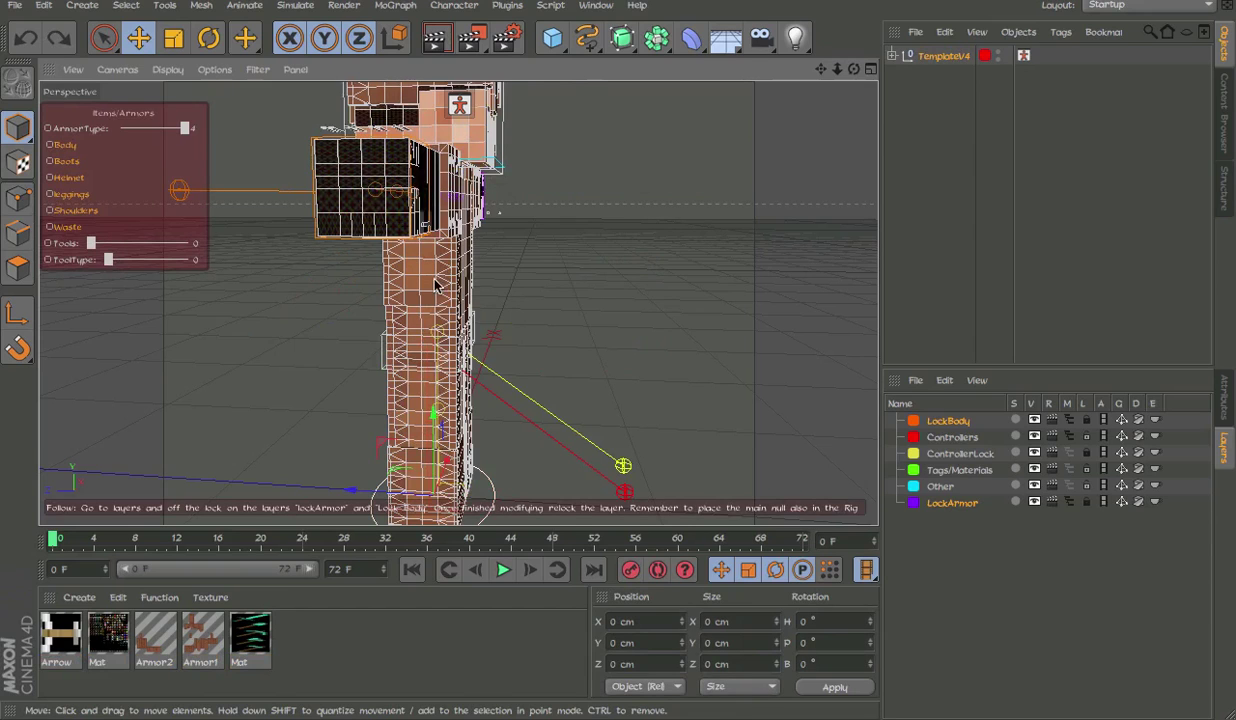
pyautogui.keyDown('alt'); pyautogui.moveTo(433, 276); pyautogui.dragTo(402, 250); pyautogui.keyUp('alt')
pyautogui.scroll(-3, 692, 213)
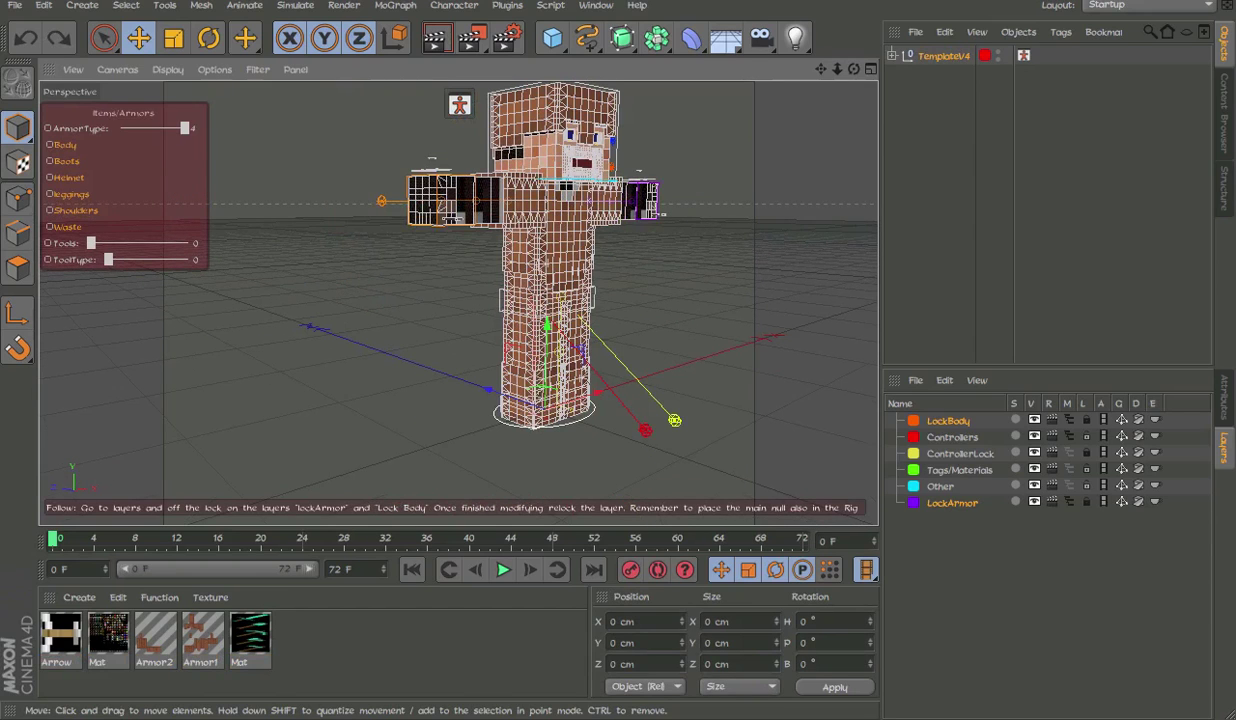
pyautogui.click(731, 22)
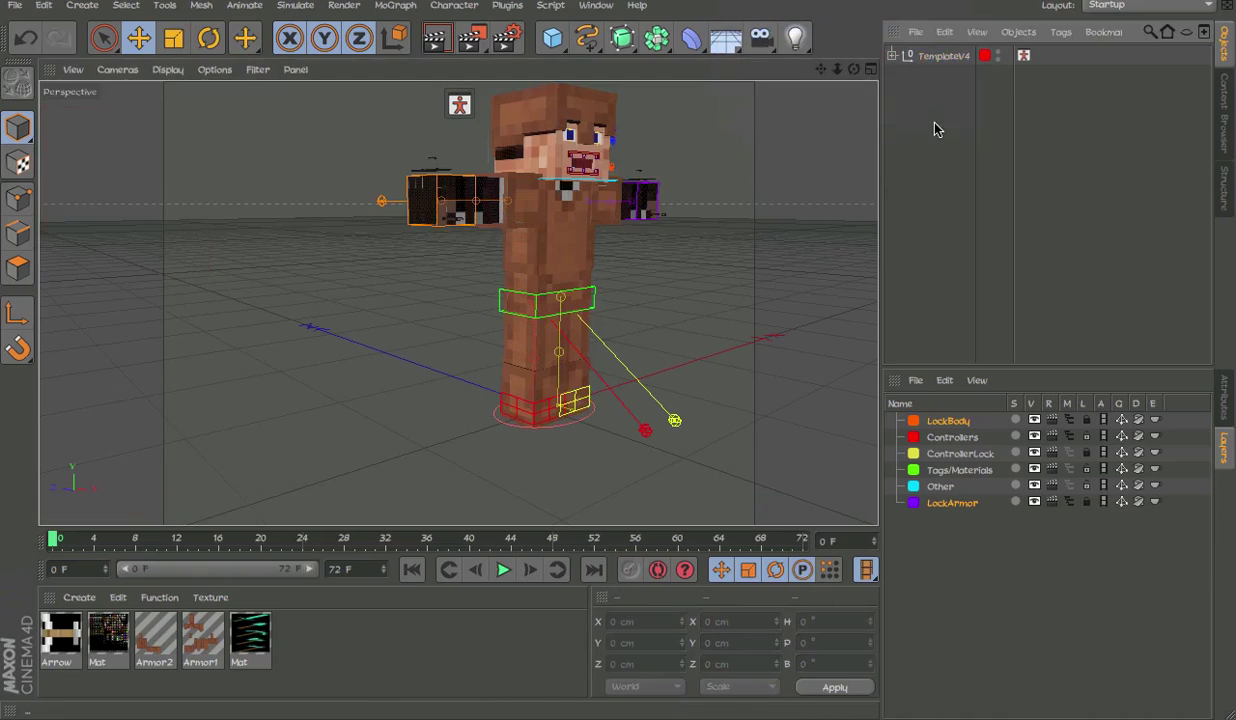
pyautogui.click(731, 1)
pyautogui.click(731, 1)
pyautogui.click(731, 1)
# Hide the LockBody, Controllers, ControllerLock, Other and LockArmor layers from the viewport.
pyautogui.keyDown('alt'); pyautogui.moveTo(695, 281); pyautogui.dragTo(610, 303); pyautogui.keyUp('alt')
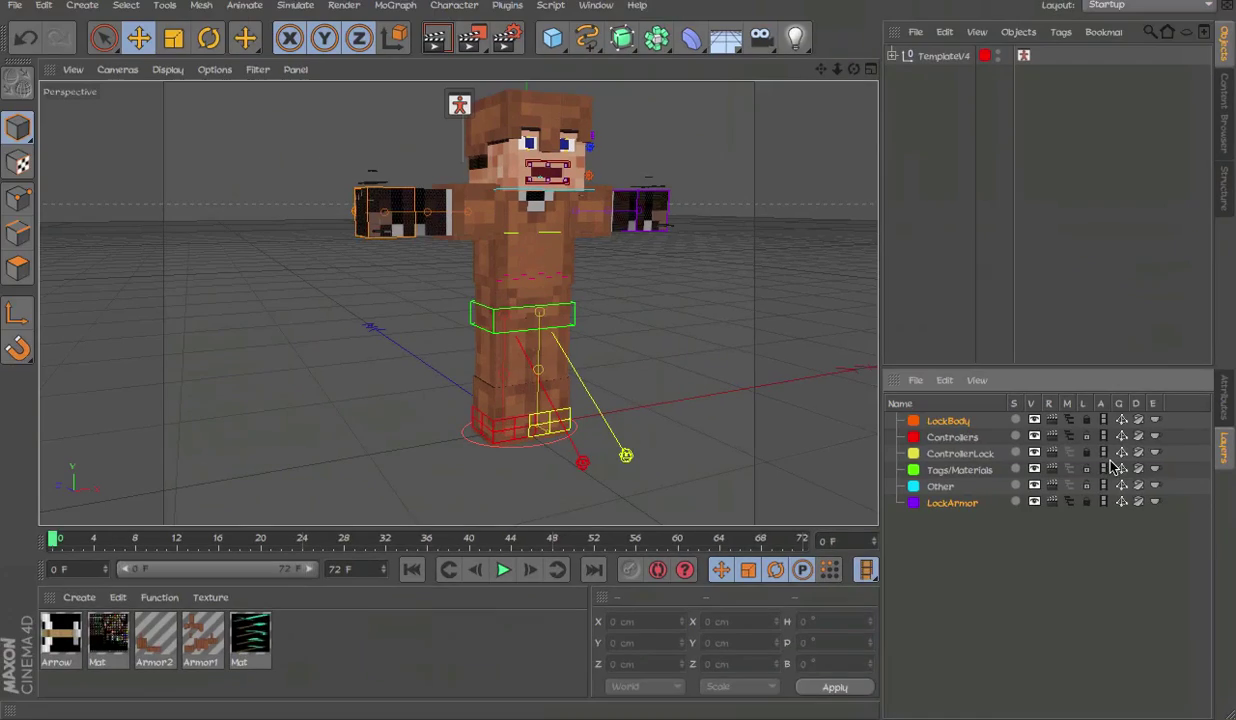
pyautogui.click(1034, 420)
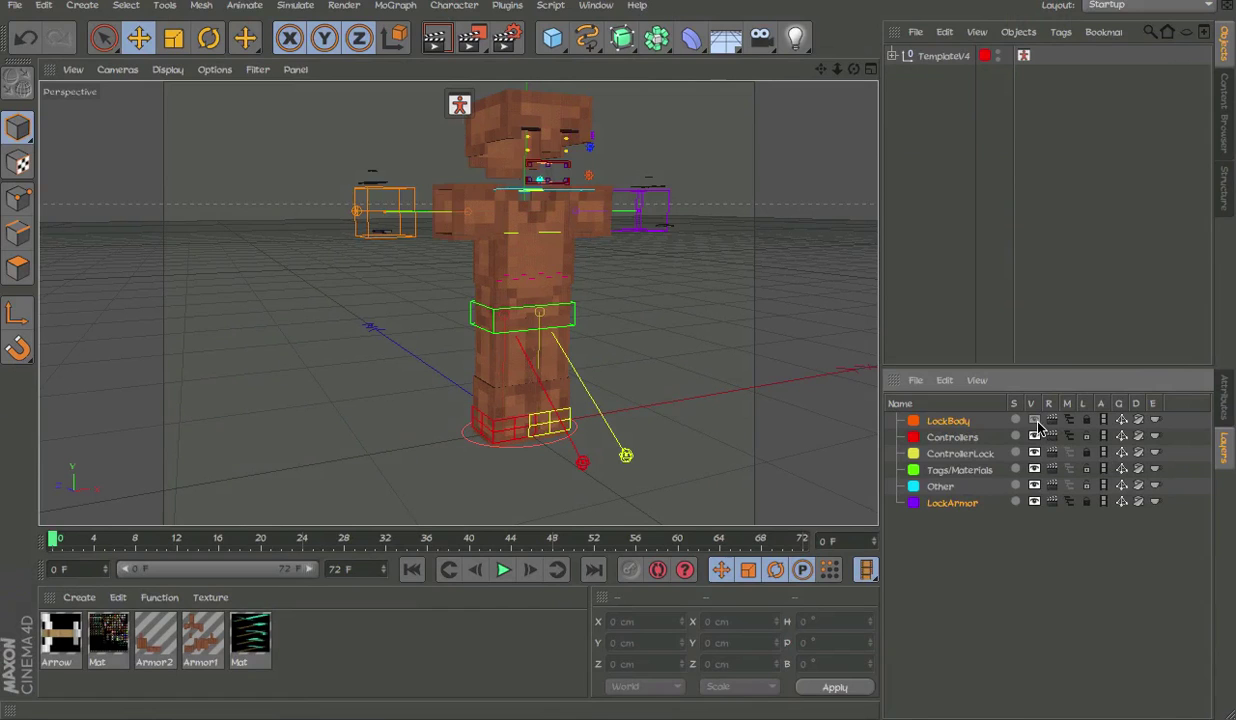
pyautogui.click(1037, 421)
pyautogui.keyDown('alt'); pyautogui.moveTo(571, 221); pyautogui.dragTo(413, 206); pyautogui.keyUp('alt')
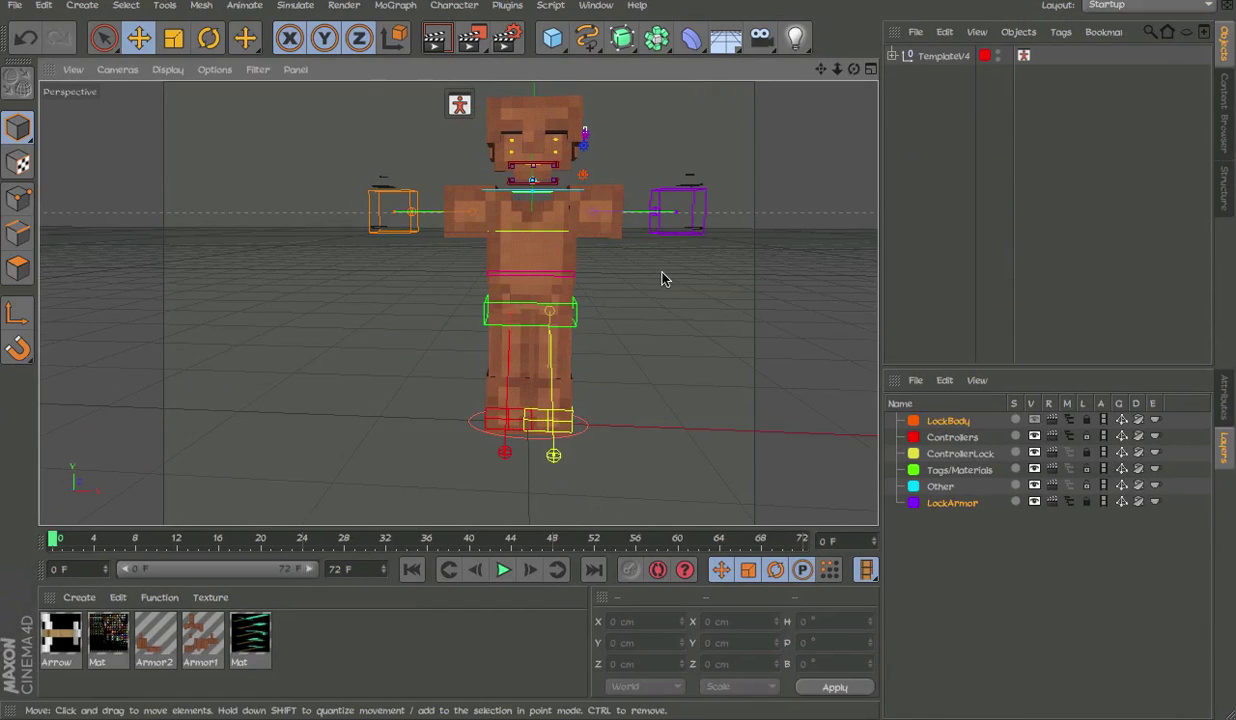
pyautogui.click(1034, 436)
pyautogui.click(1033, 450)
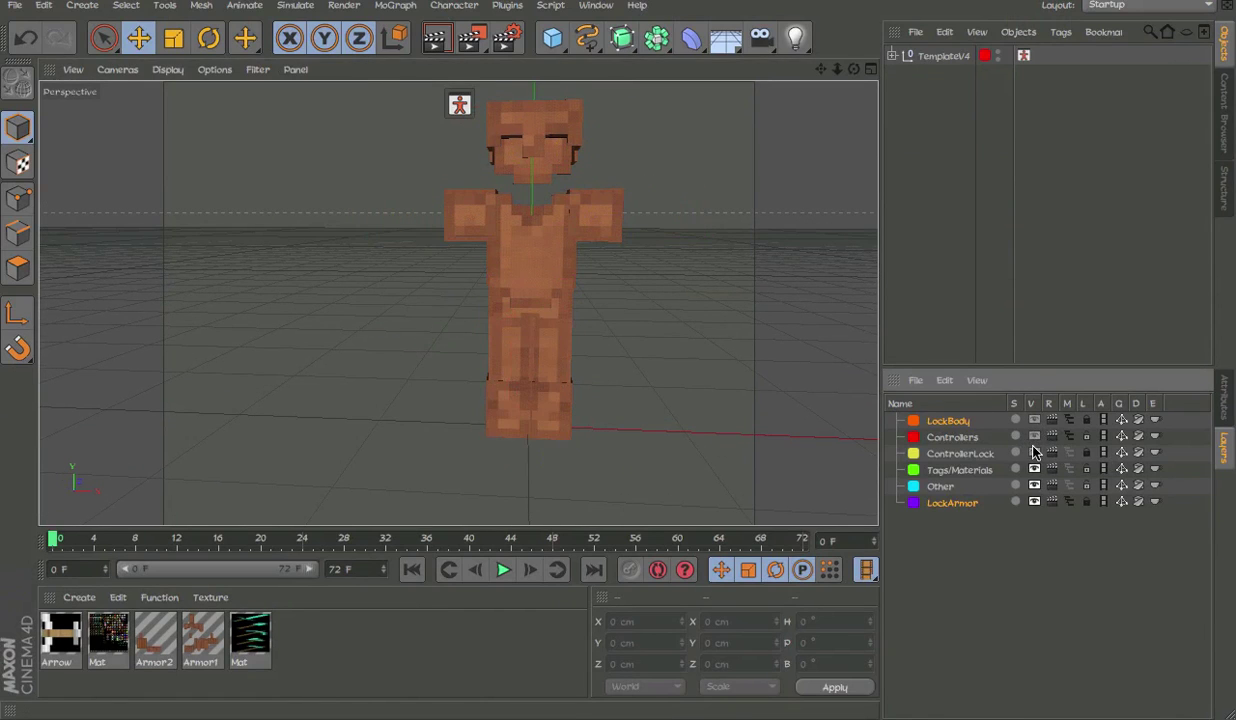
pyautogui.click(1034, 502)
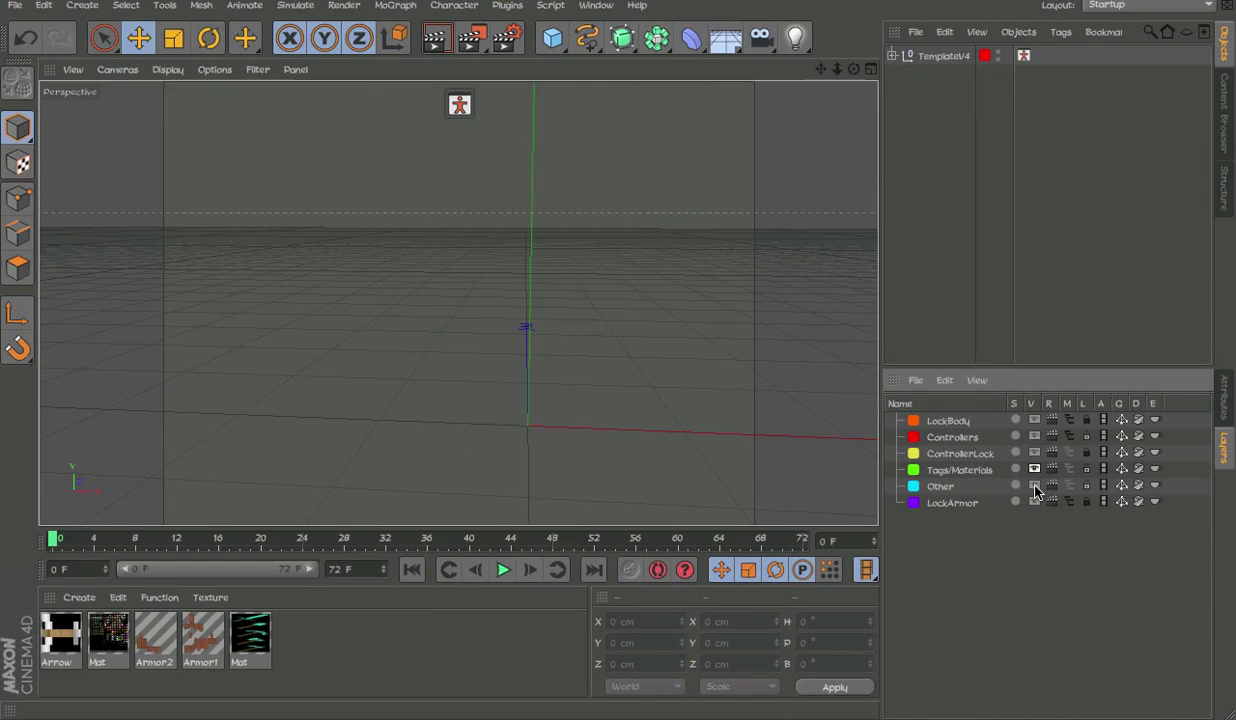
# Restore the viewport visibility of the hidden body, controller and armor layers.
pyautogui.click(1034, 502)
pyautogui.click(1034, 439)
pyautogui.click(1034, 451)
pyautogui.click(1034, 420)
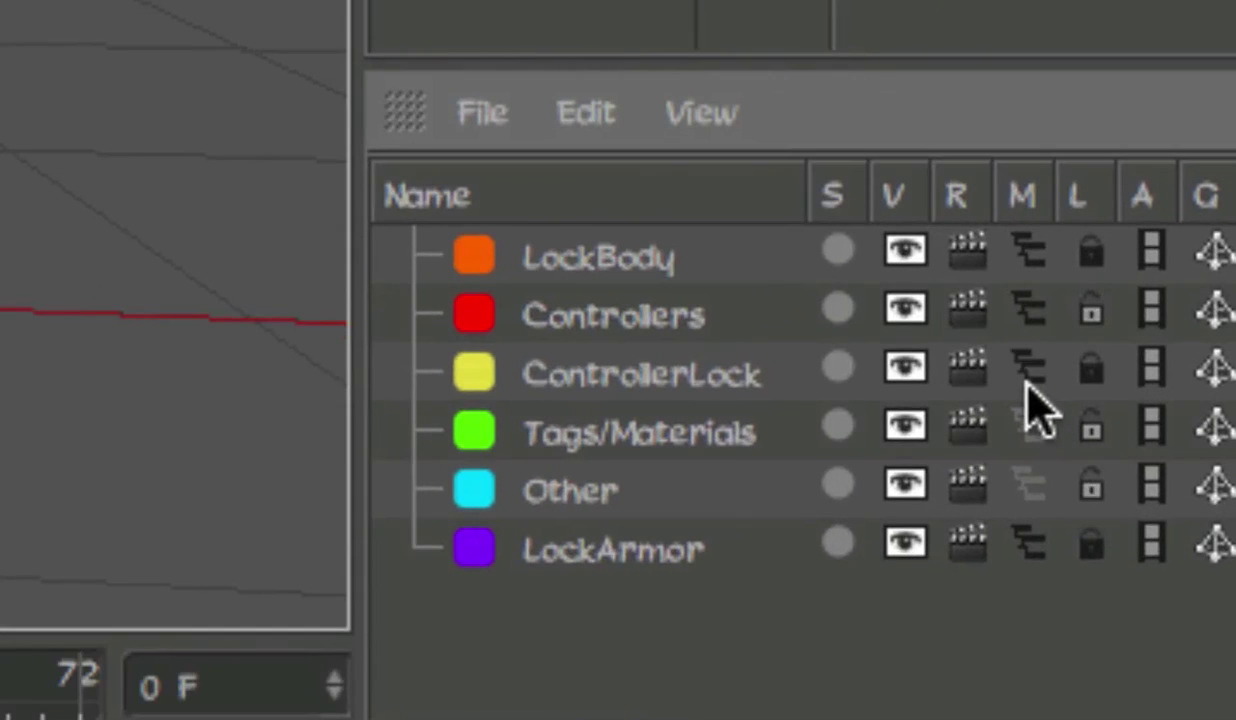
# Toggle the ControllerLock layer's display in the object manager, and restore it.
pyautogui.click(1029, 411)
pyautogui.click(1029, 475)
pyautogui.click(1025, 435)
pyautogui.click(1025, 484)
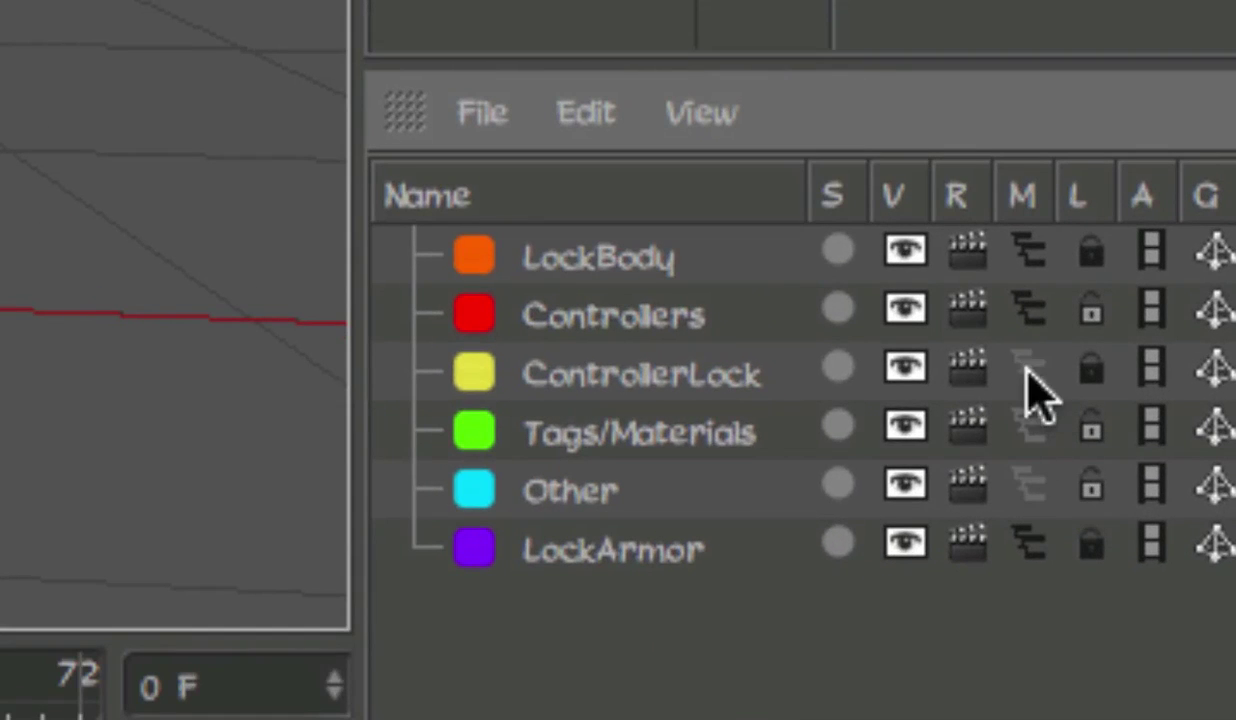
pyautogui.click(1025, 369)
pyautogui.click(1226, 395)
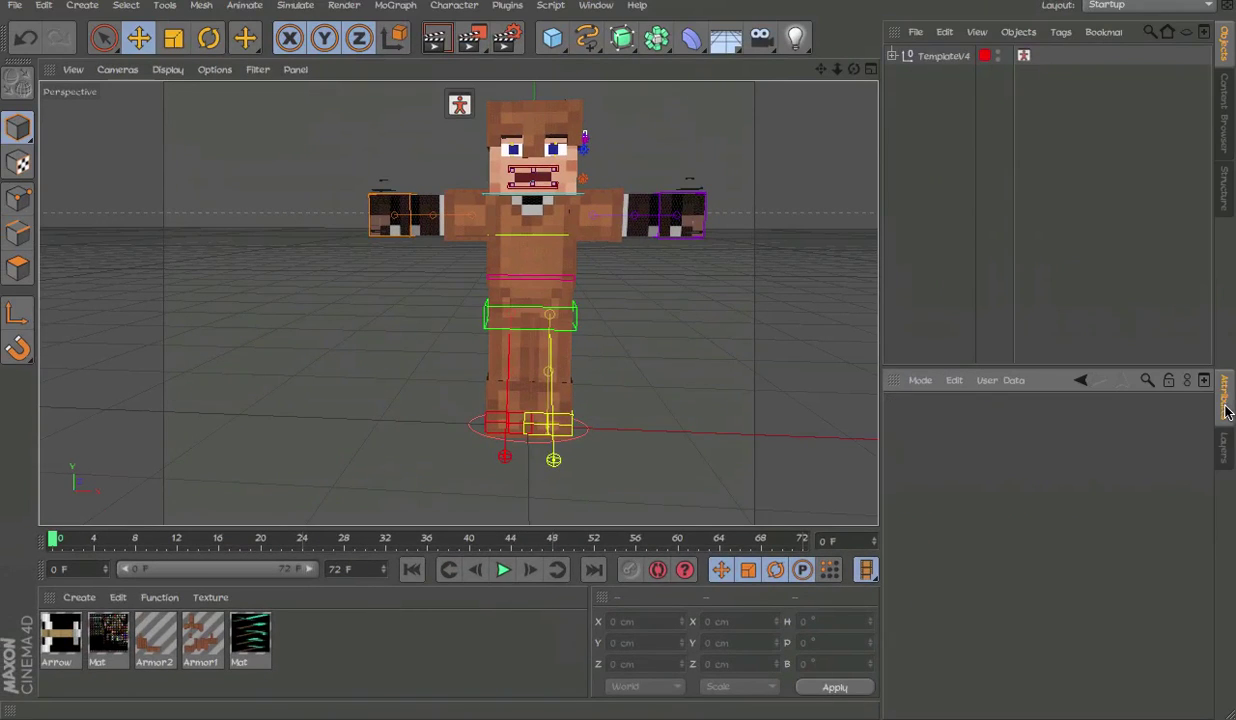
pyautogui.click(1227, 446)
# Open the Visual Selector of TemplateV4, view its Head and Mouth pages, and select the left eyebrow controller through the Head page.
pyautogui.keyDown('alt'); pyautogui.moveTo(494, 294); pyautogui.dragTo(452, 296, button='middle'); pyautogui.keyUp('alt')
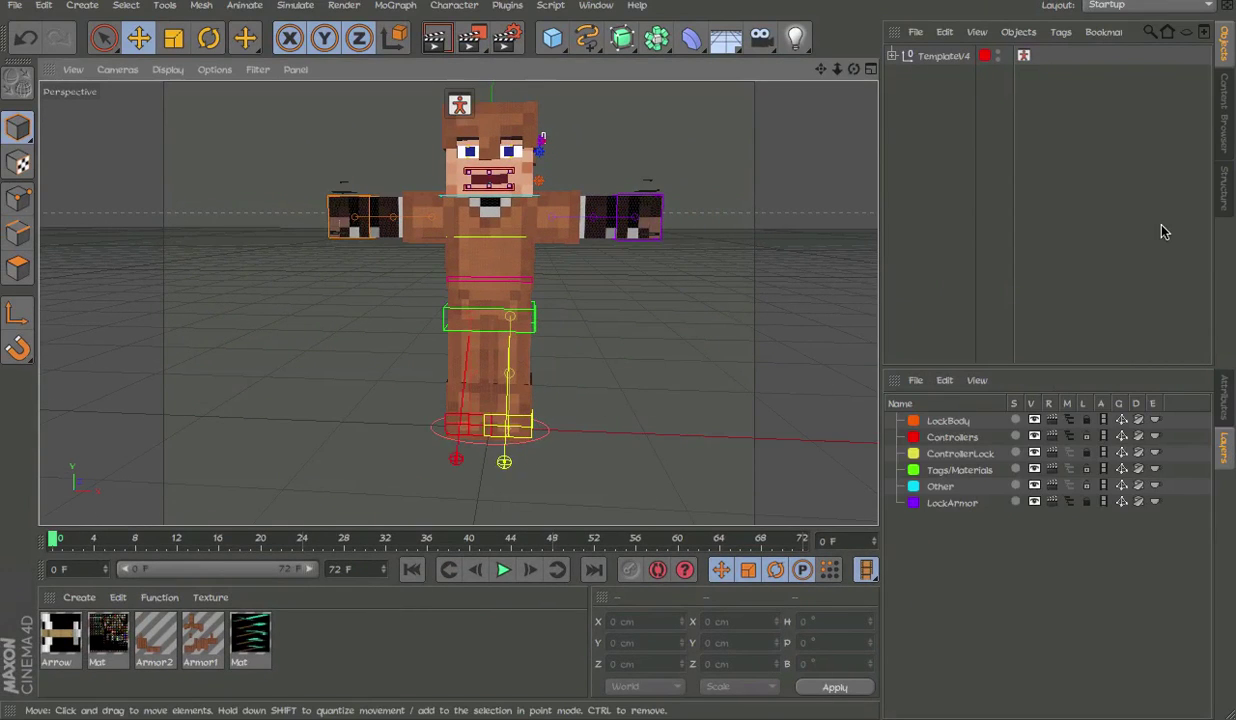
pyautogui.doubleClick(1023, 55)
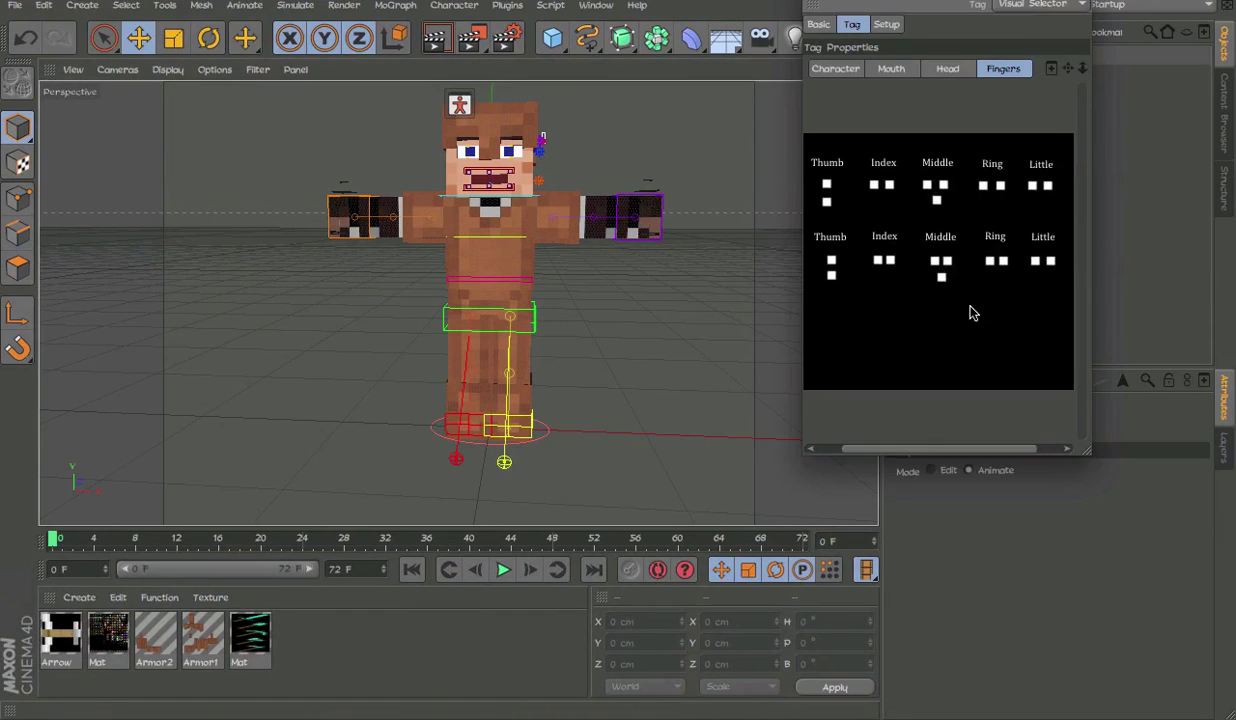
pyautogui.click(955, 68)
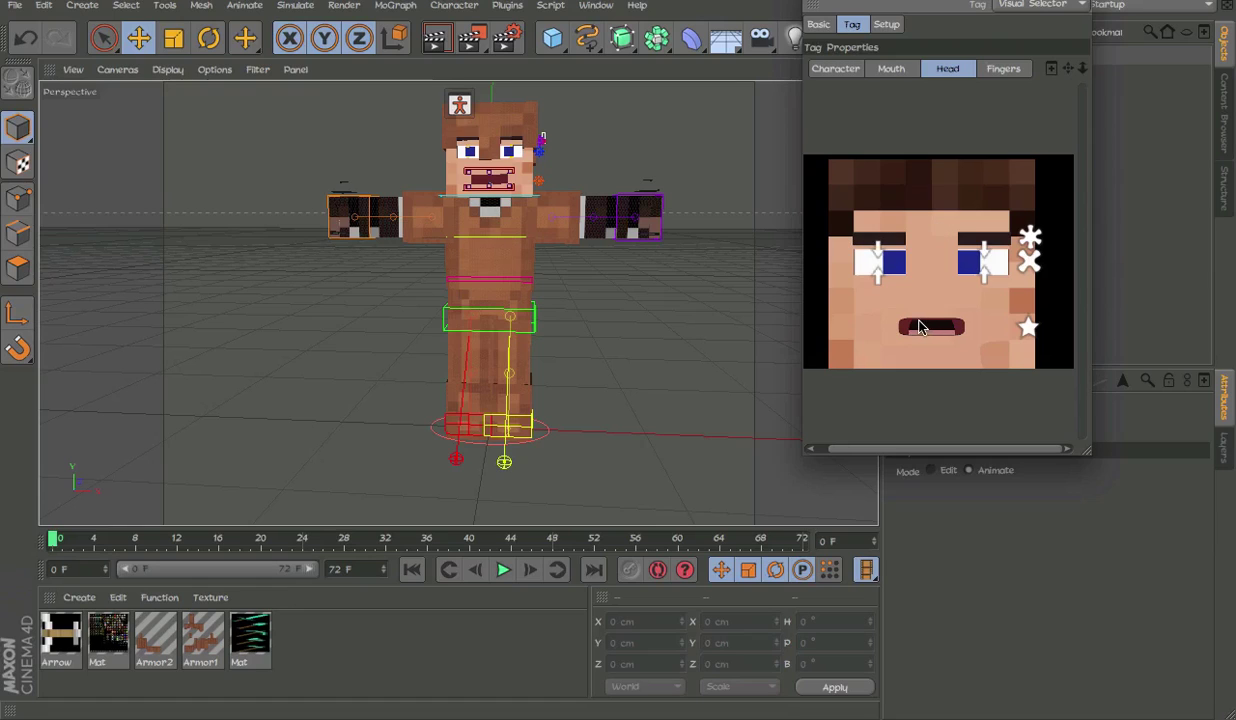
pyautogui.click(895, 67)
pyautogui.click(940, 68)
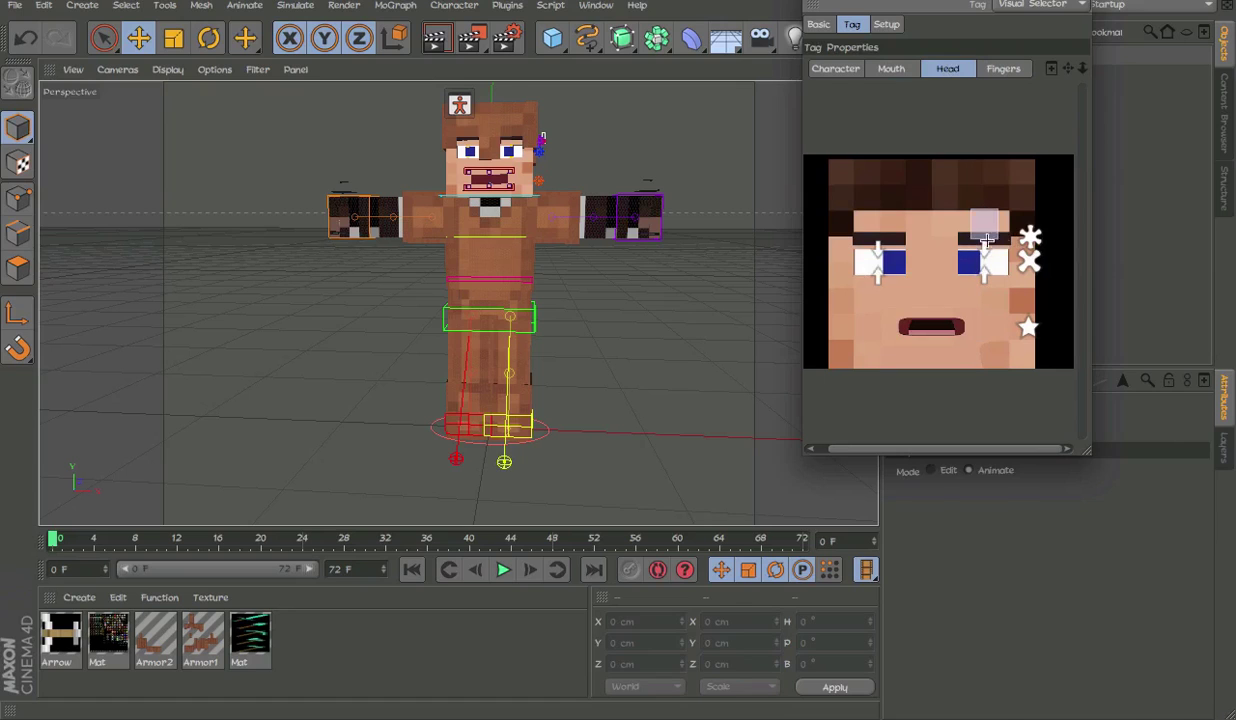
pyautogui.click(990, 234)
pyautogui.scroll(2, 613, 137)
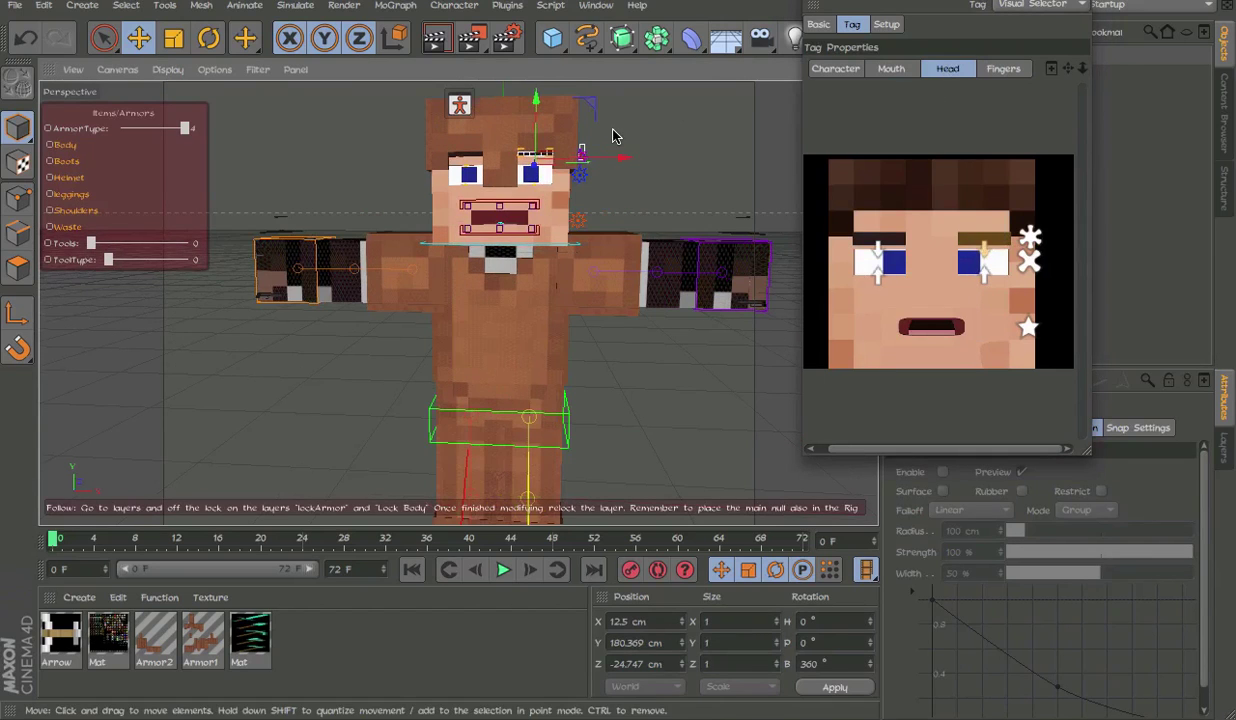
# Select the upper lip controller through the Visual Selector's Mouth page, try moving it vertically, and undo the move.
pyautogui.click(887, 69)
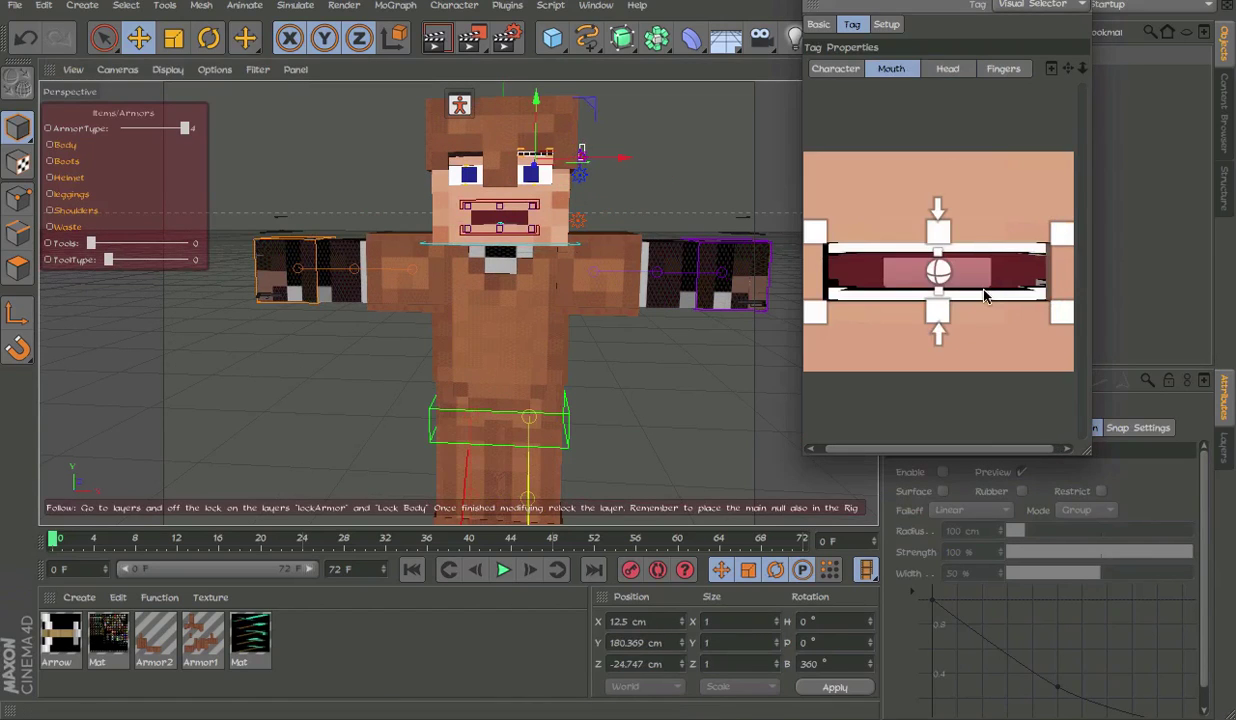
pyautogui.click(940, 231)
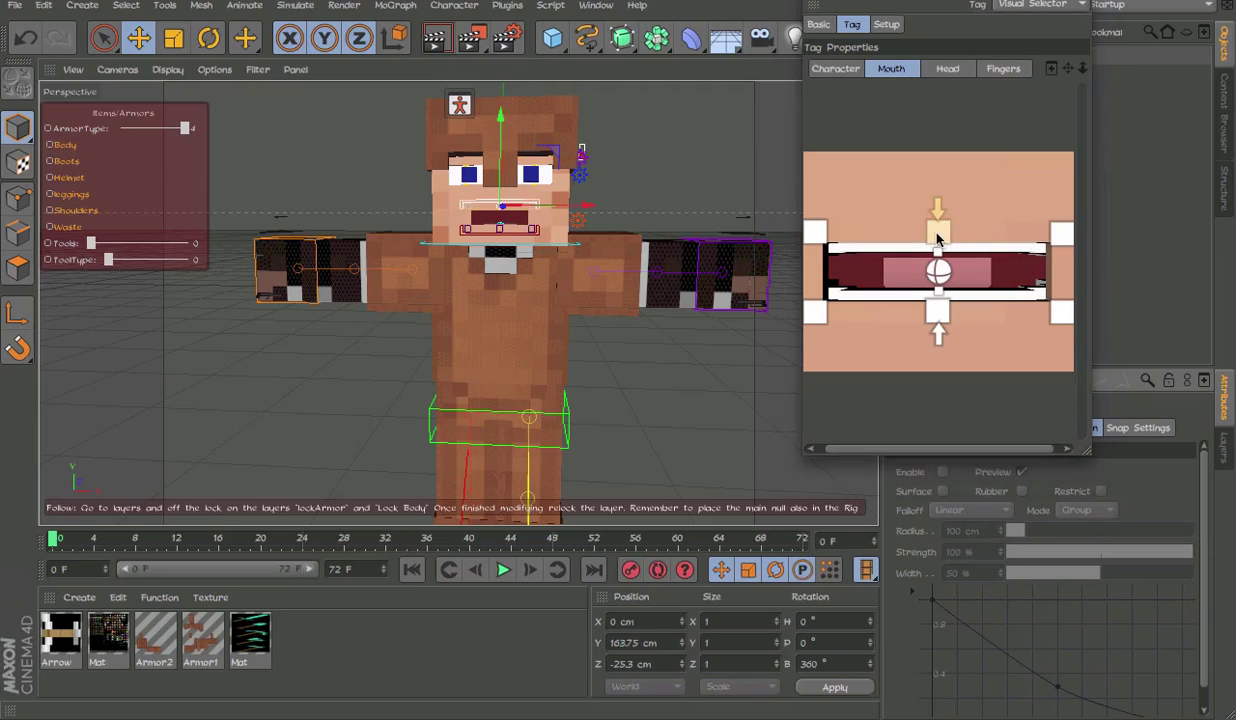
pyautogui.scroll(2, 498, 182)
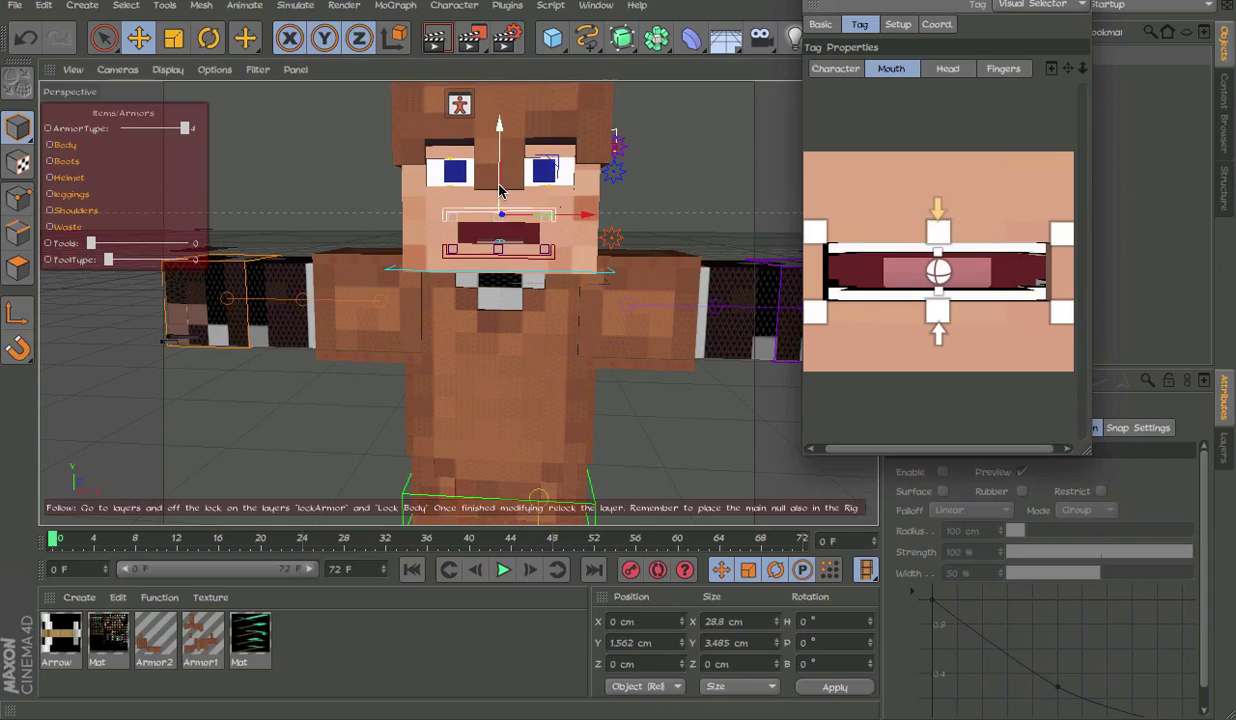
pyautogui.moveTo(499, 178); pyautogui.dragTo(499, 191)
pyautogui.hotkey('ctrl', 'z')
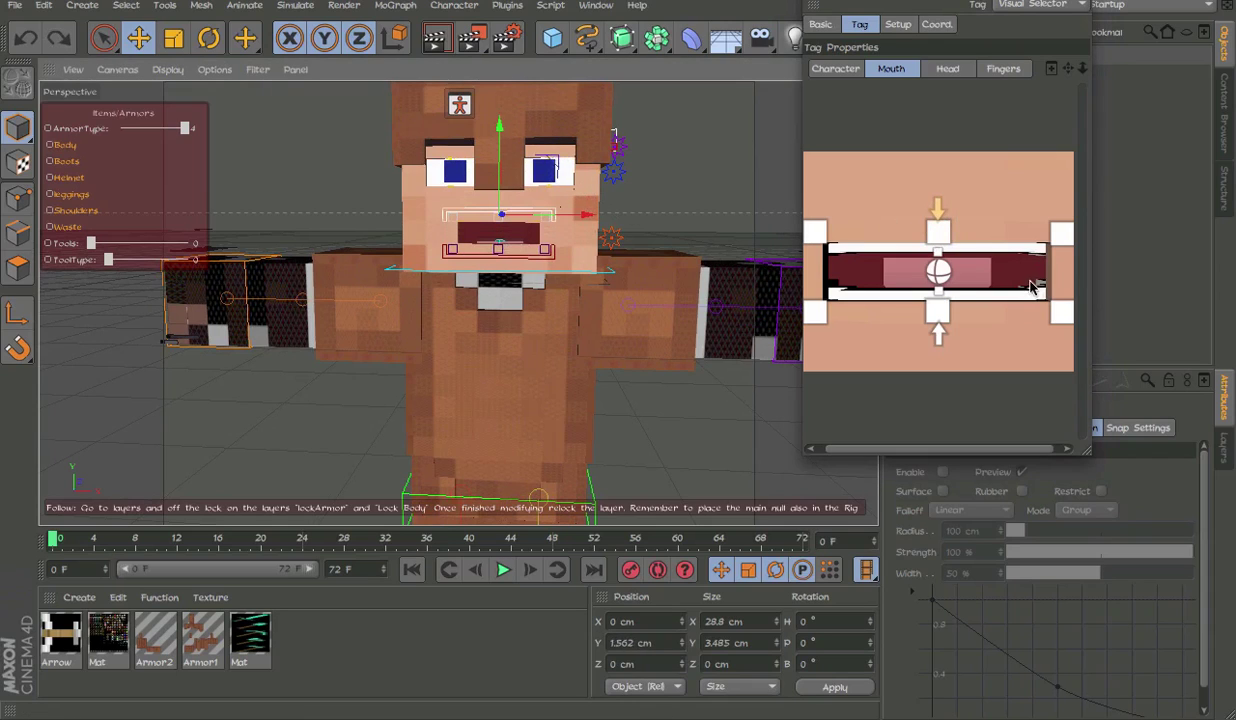
# Select the right foot controller through the Visual Selector's Character page.
pyautogui.click(835, 69)
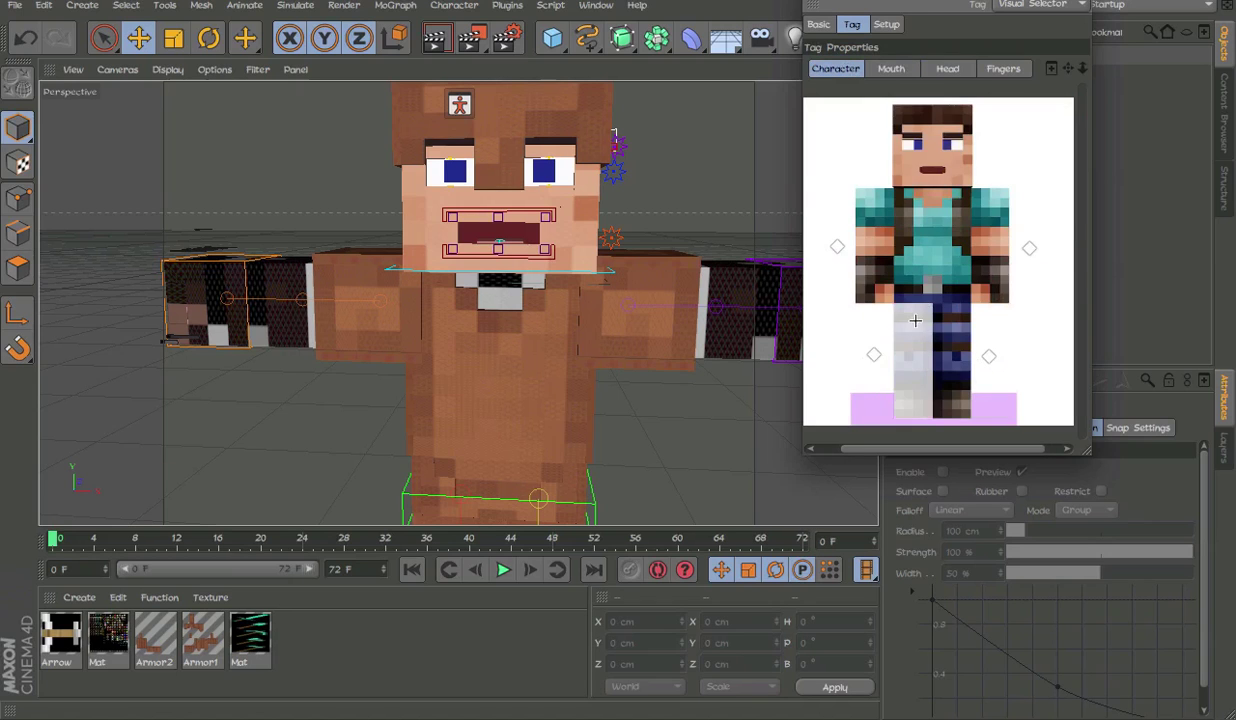
pyautogui.click(916, 321)
pyautogui.keyDown('alt'); pyautogui.moveTo(546, 333); pyautogui.dragTo(546, 201, button='middle'); pyautogui.keyUp('alt')
pyautogui.scroll(-6, 546, 201)
pyautogui.keyDown('alt'); pyautogui.moveTo(547, 308); pyautogui.dragTo(415, 290); pyautogui.keyUp('alt')
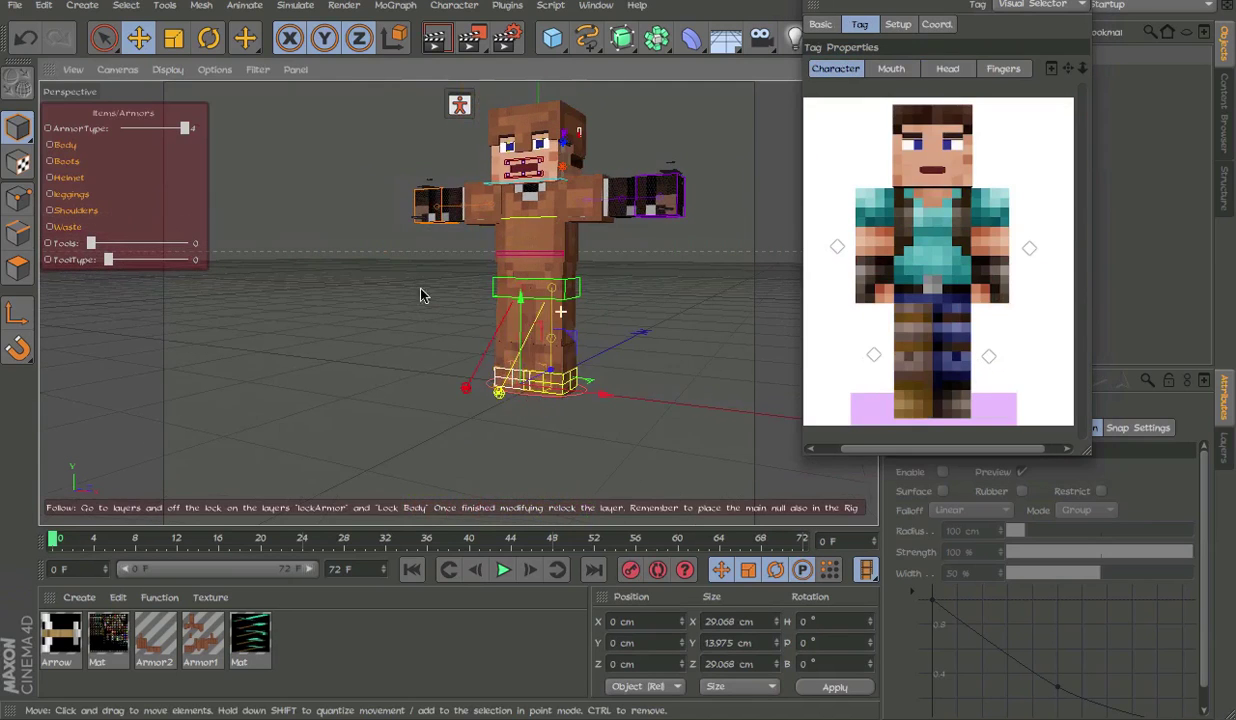
# Select the left leg through the Visual Selector, try moving its foot controller, undo the move, and close the selector.
pyautogui.click(957, 353)
pyautogui.moveTo(655, 330); pyautogui.dragTo(703, 304)
pyautogui.keyDown('alt'); pyautogui.moveTo(703, 304); pyautogui.dragTo(645, 290); pyautogui.keyUp('alt')
pyautogui.hotkey('ctrl', 'z')
pyautogui.keyDown('alt'); pyautogui.moveTo(750, 118); pyautogui.dragTo(840, 206); pyautogui.keyUp('alt')
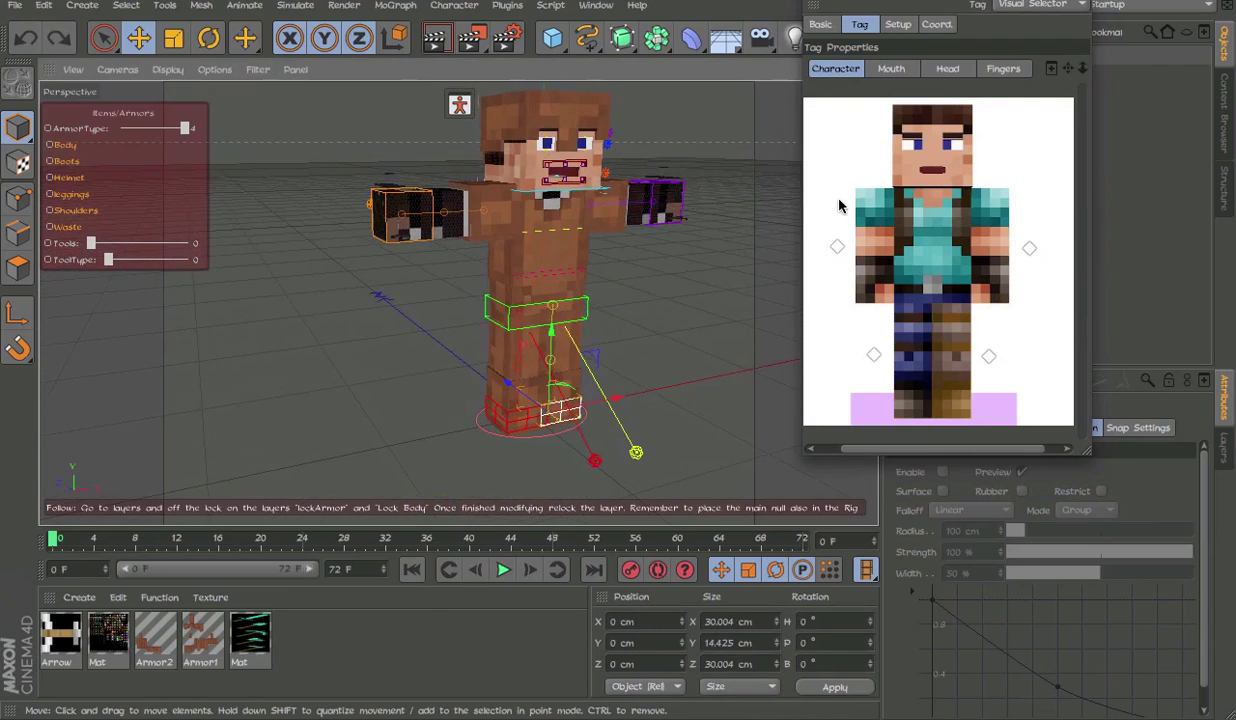
pyautogui.click(800, 2)
# Select the left foot controller directly on the rig and view its Basic attributes.
pyautogui.keyDown('alt'); pyautogui.moveTo(669, 238); pyautogui.dragTo(532, 226); pyautogui.keyUp('alt')
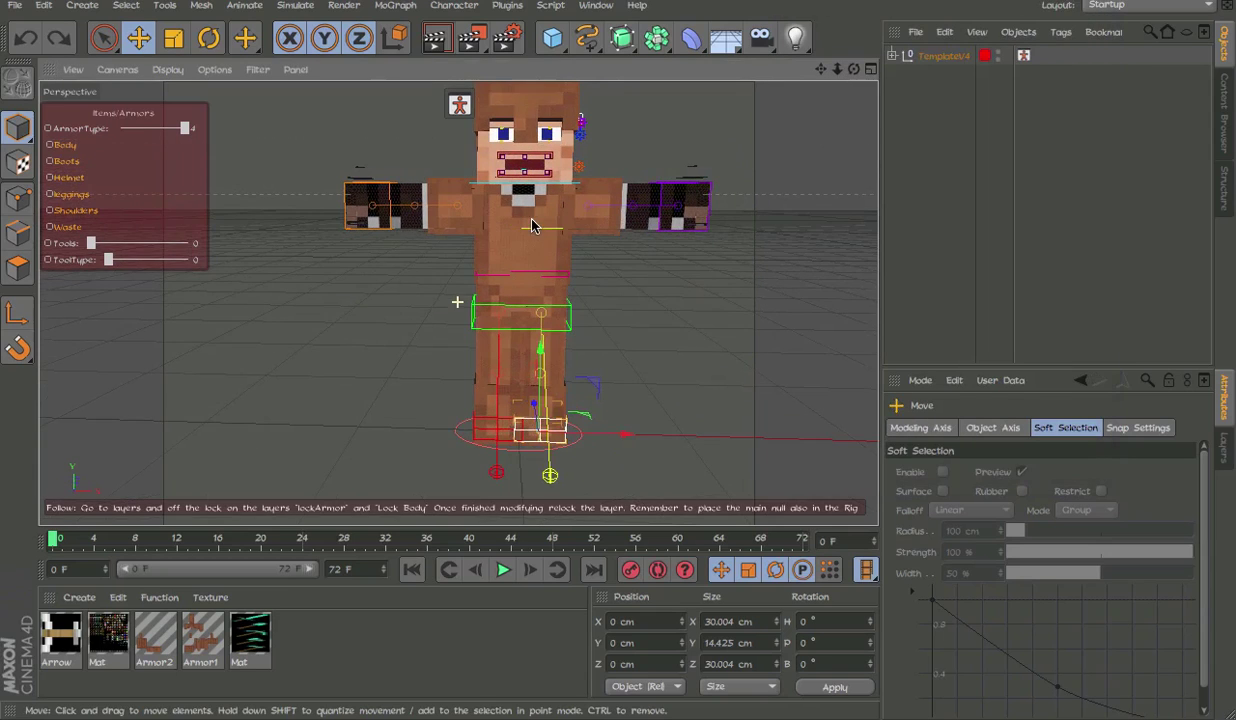
pyautogui.click(620, 415)
pyautogui.click(520, 412)
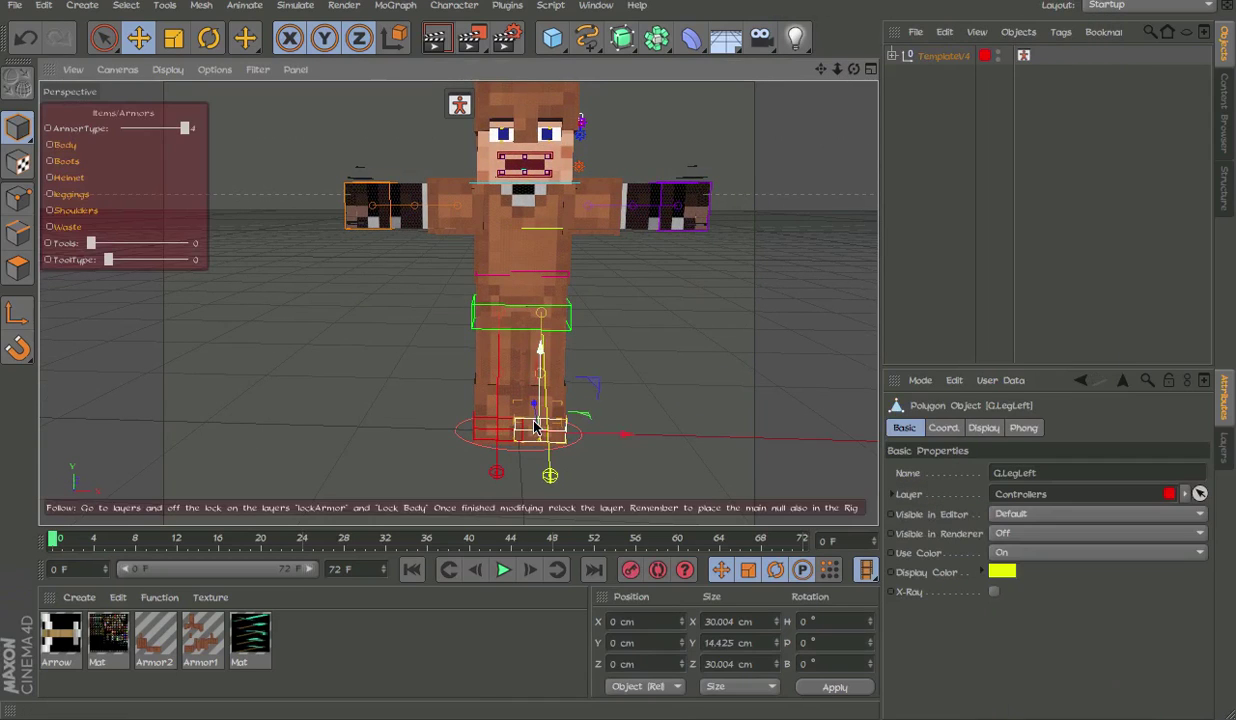
pyautogui.rightClick(555, 508)
pyautogui.click(588, 658)
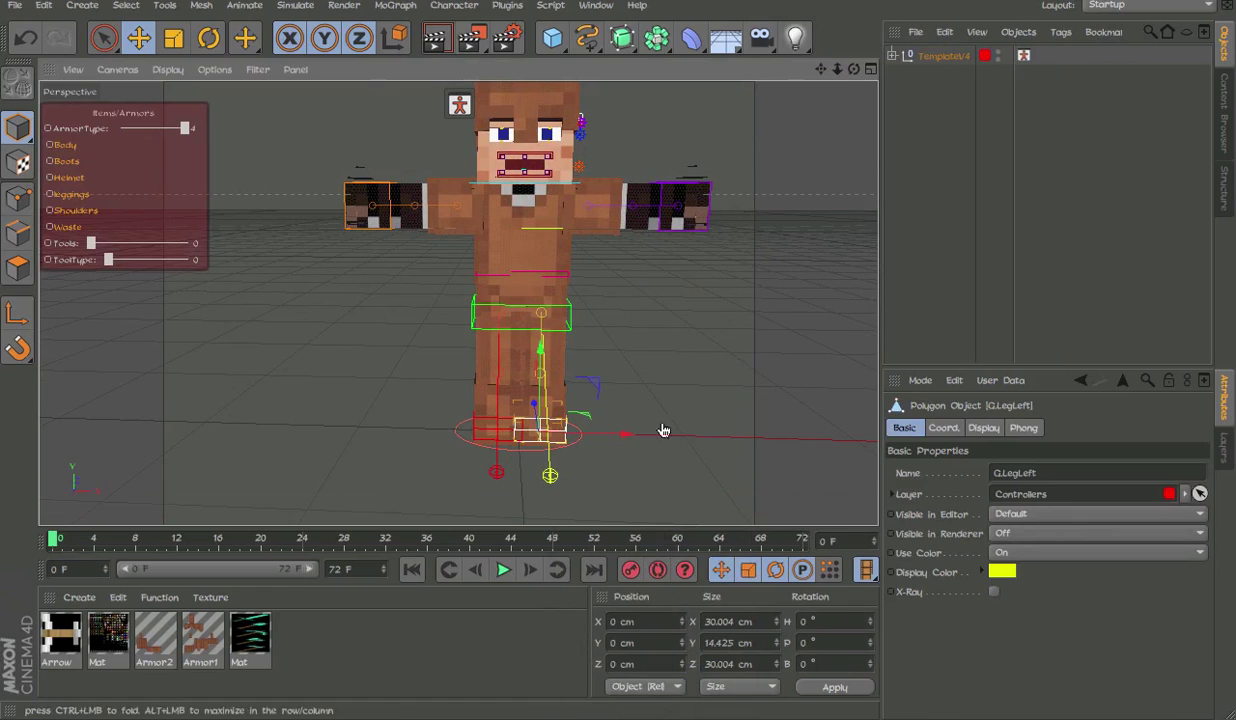
# Display the facial control board beside the rig's head and select the outer square controller in its Eyes section.
pyautogui.click(739, 293)
pyautogui.keyDown('alt'); pyautogui.moveTo(588, 252); pyautogui.dragTo(645, 337, button='middle'); pyautogui.keyUp('alt')
pyautogui.keyDown('alt'); pyautogui.moveTo(730, 143); pyautogui.dragTo(821, 256); pyautogui.keyUp('alt')
pyautogui.click(670, 220)
pyautogui.click(774, 284)
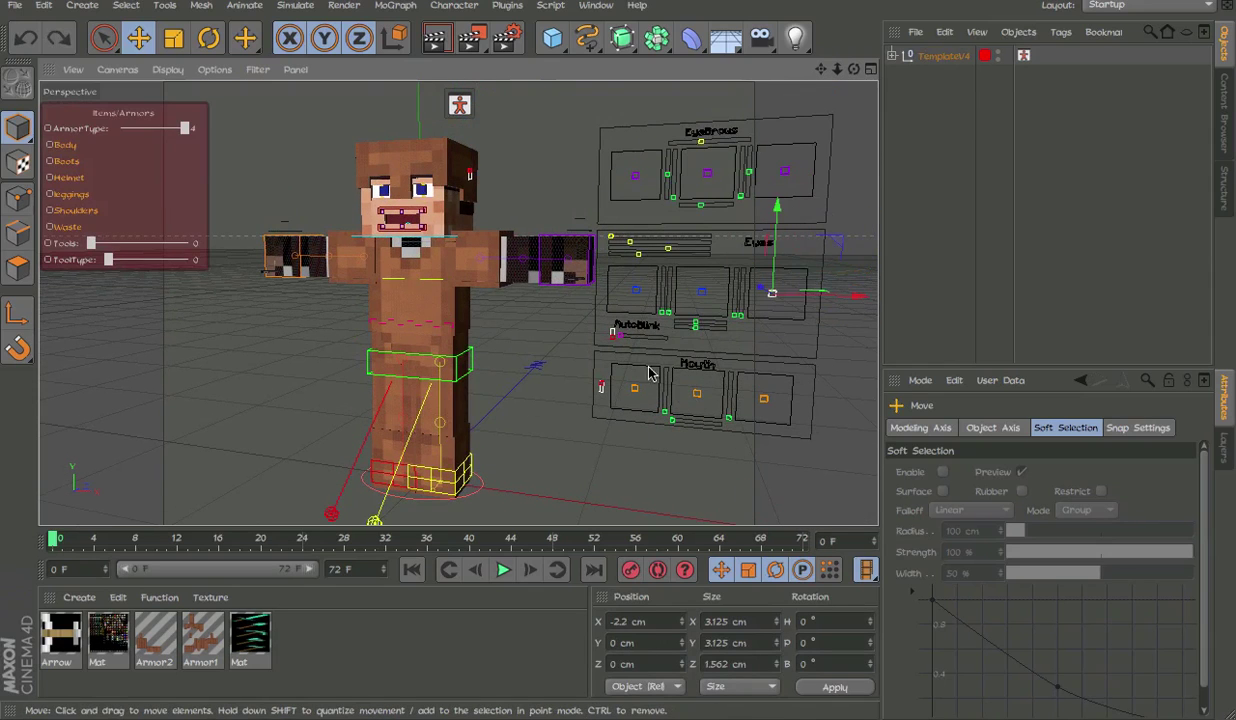